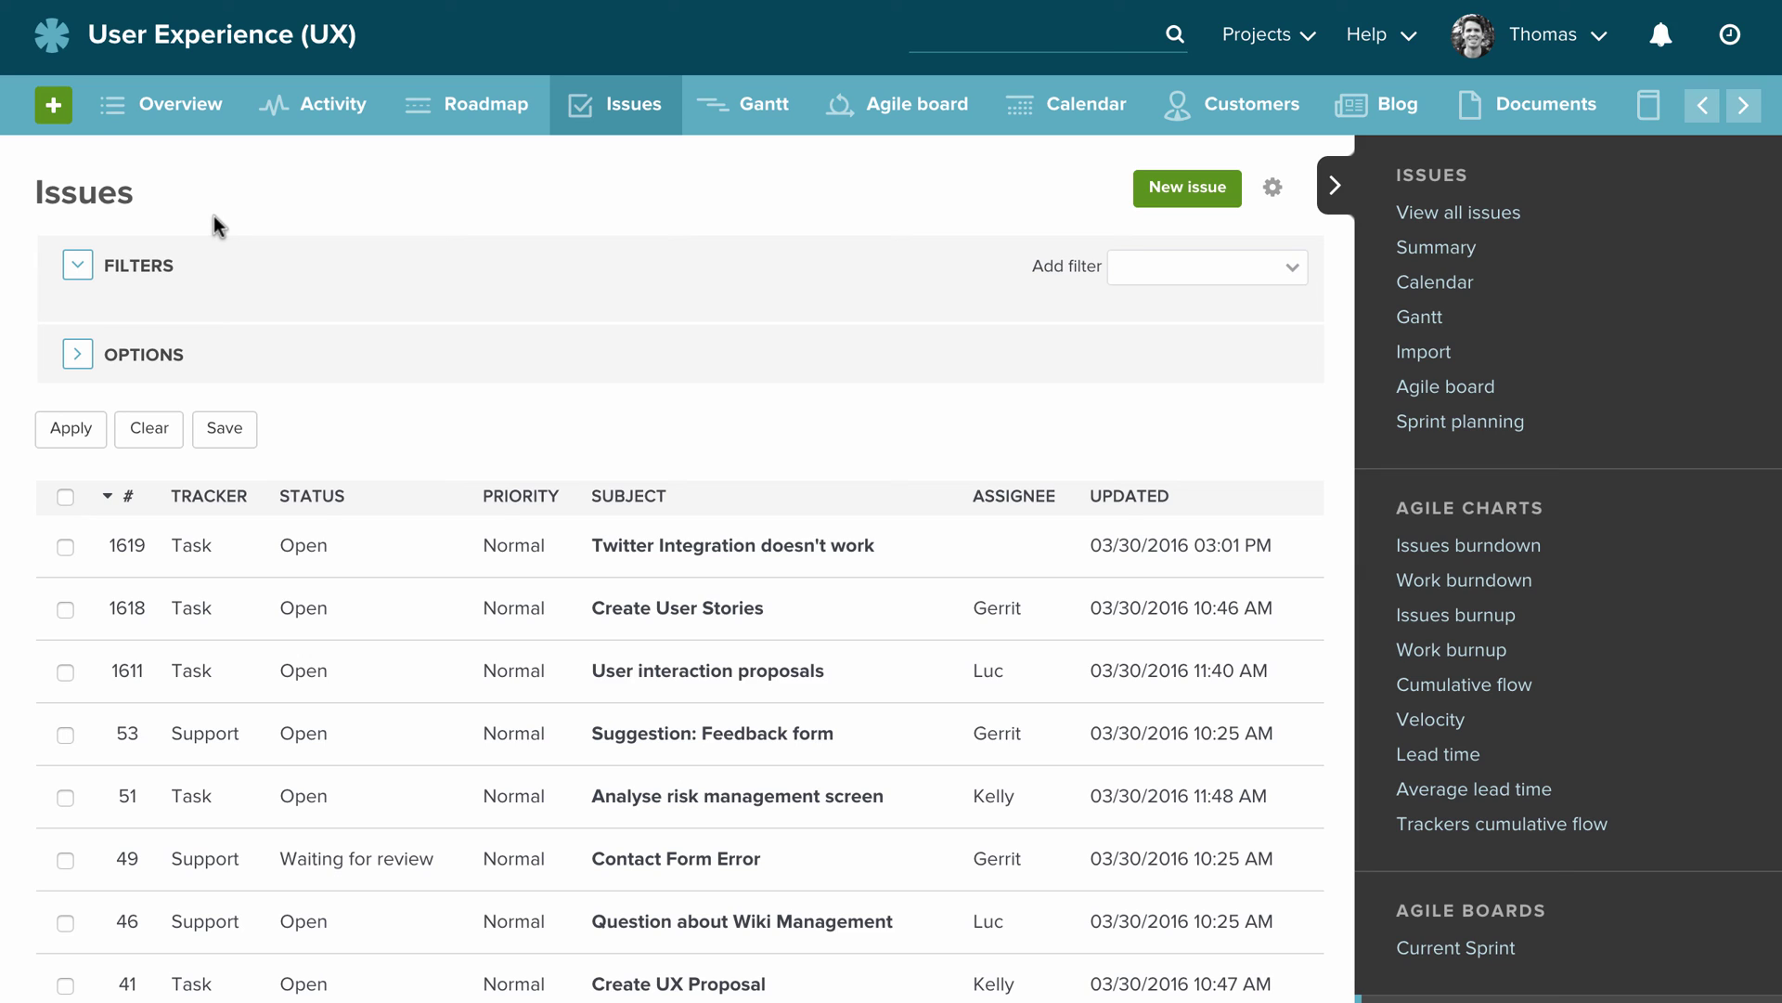
Filter issues to Priority is High and the teammate as assignee, leaving Discuss layouts with client.
left_click(79, 268)
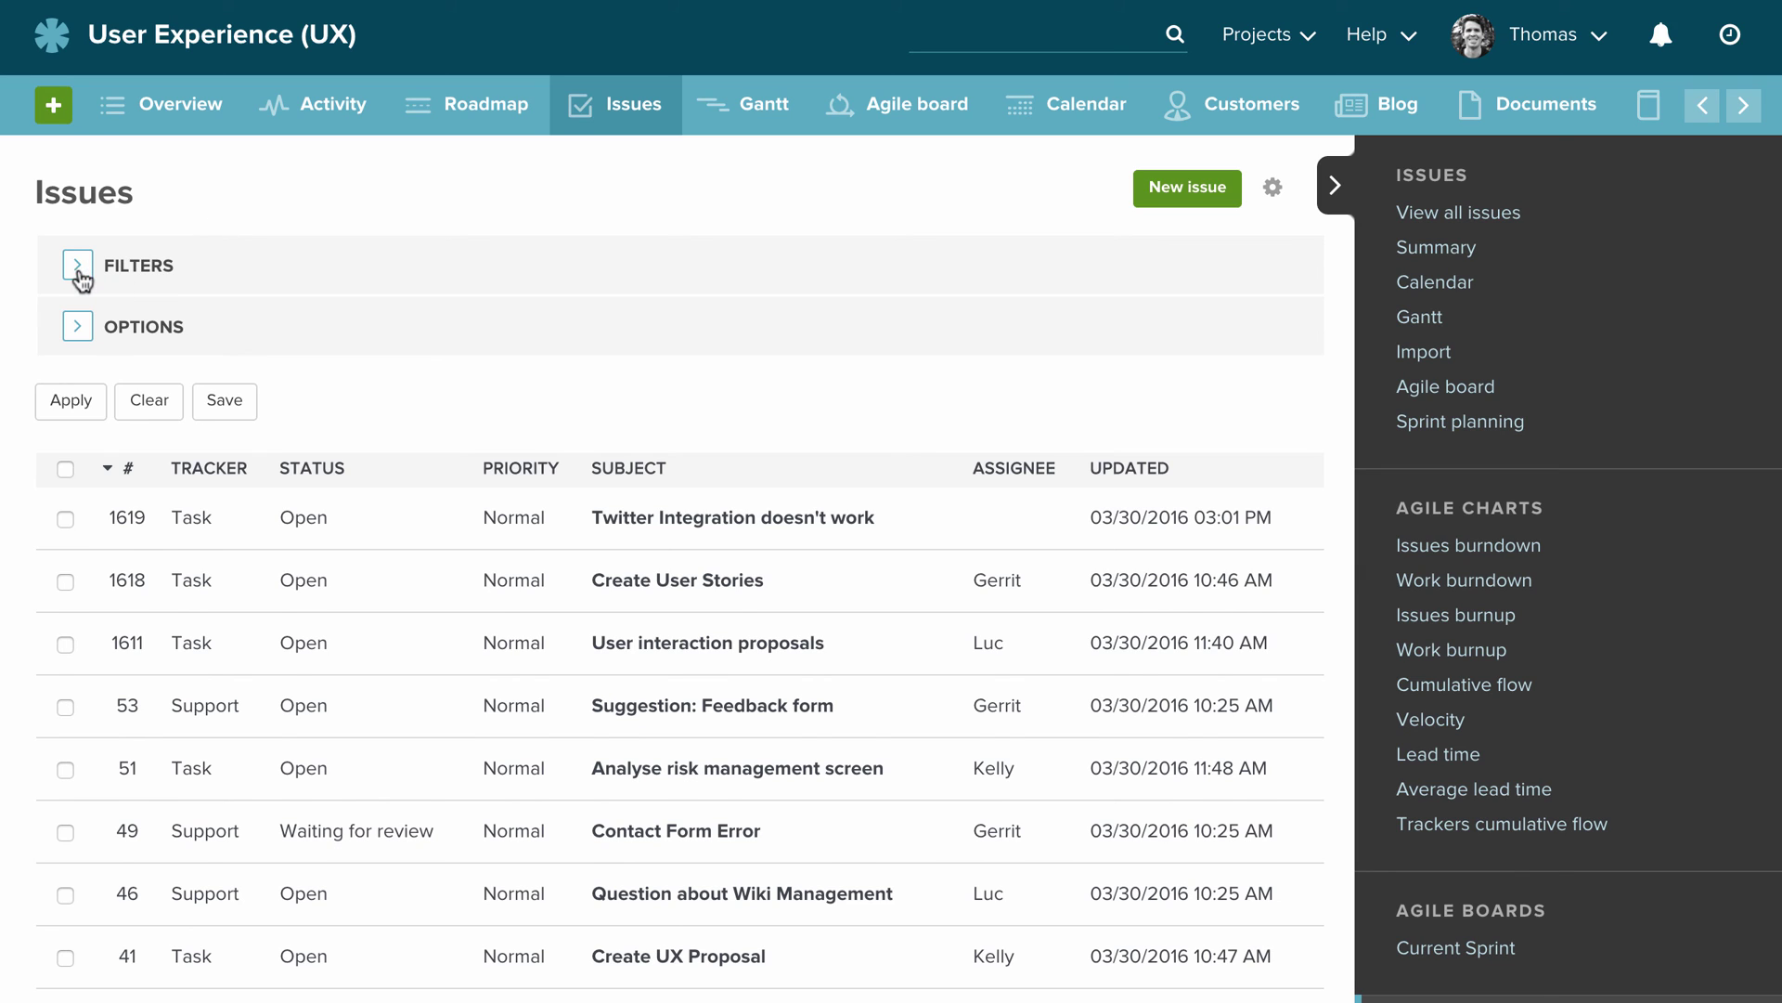
left_click(79, 267)
left_click(1155, 268)
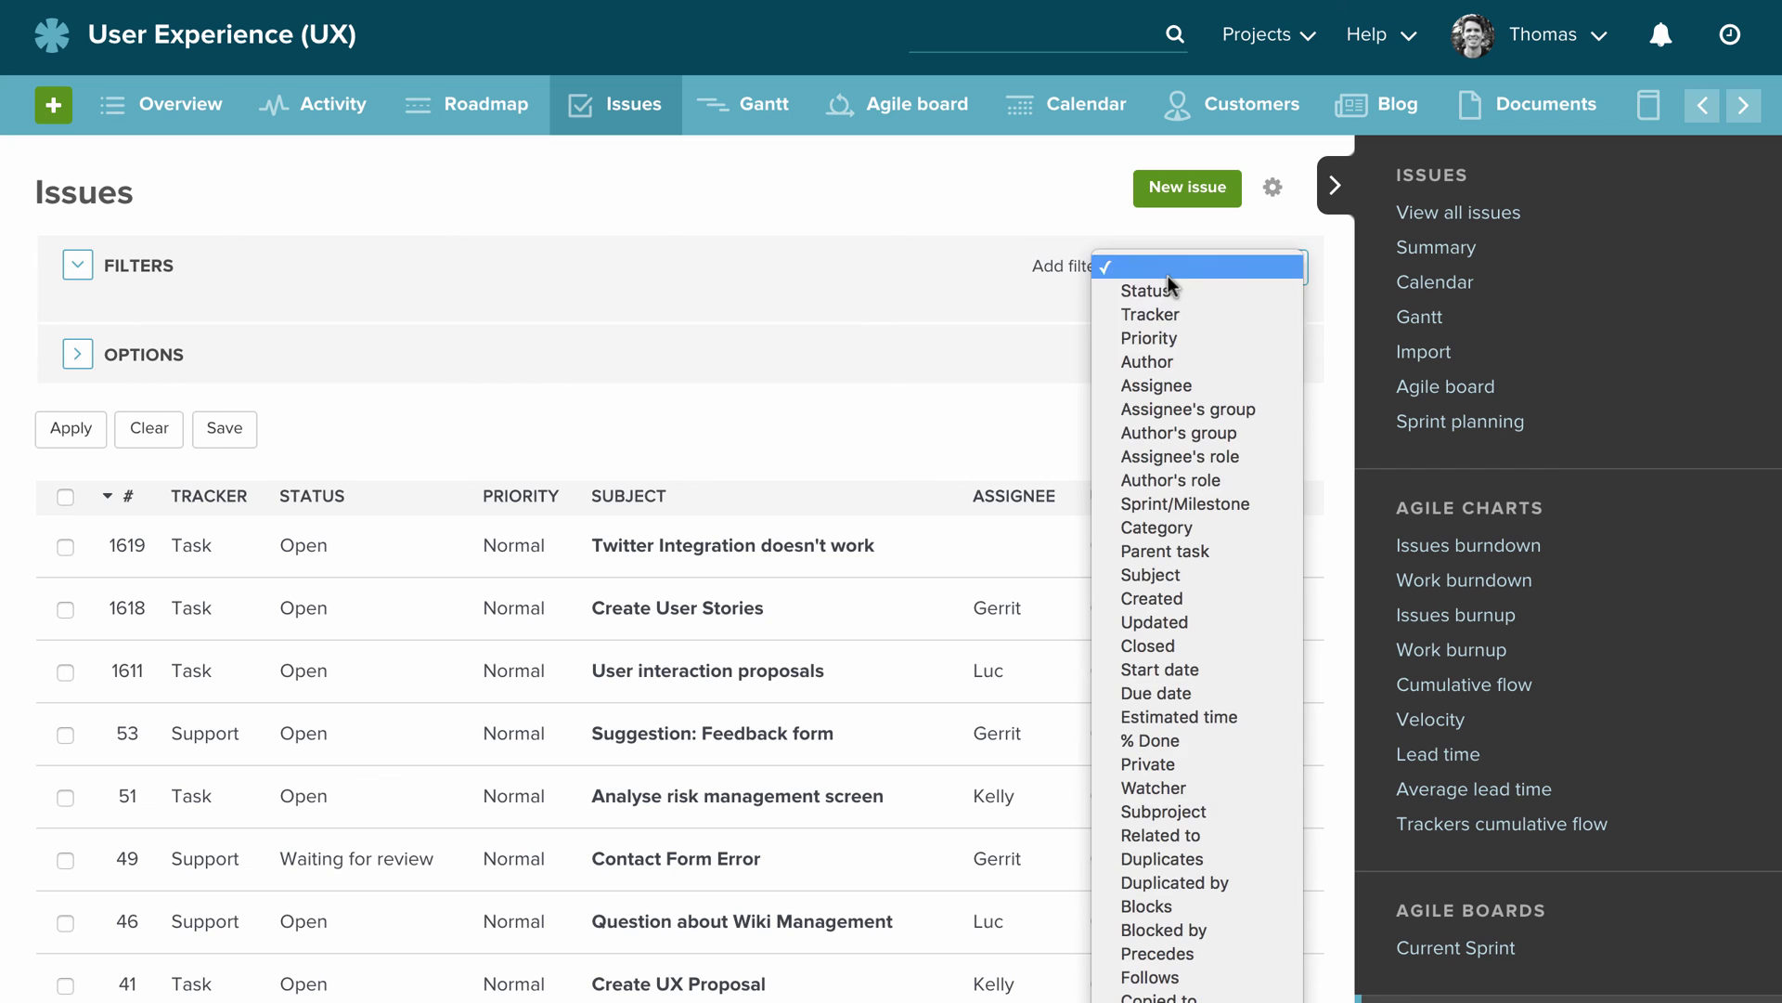
left_click(1183, 334)
left_click(722, 327)
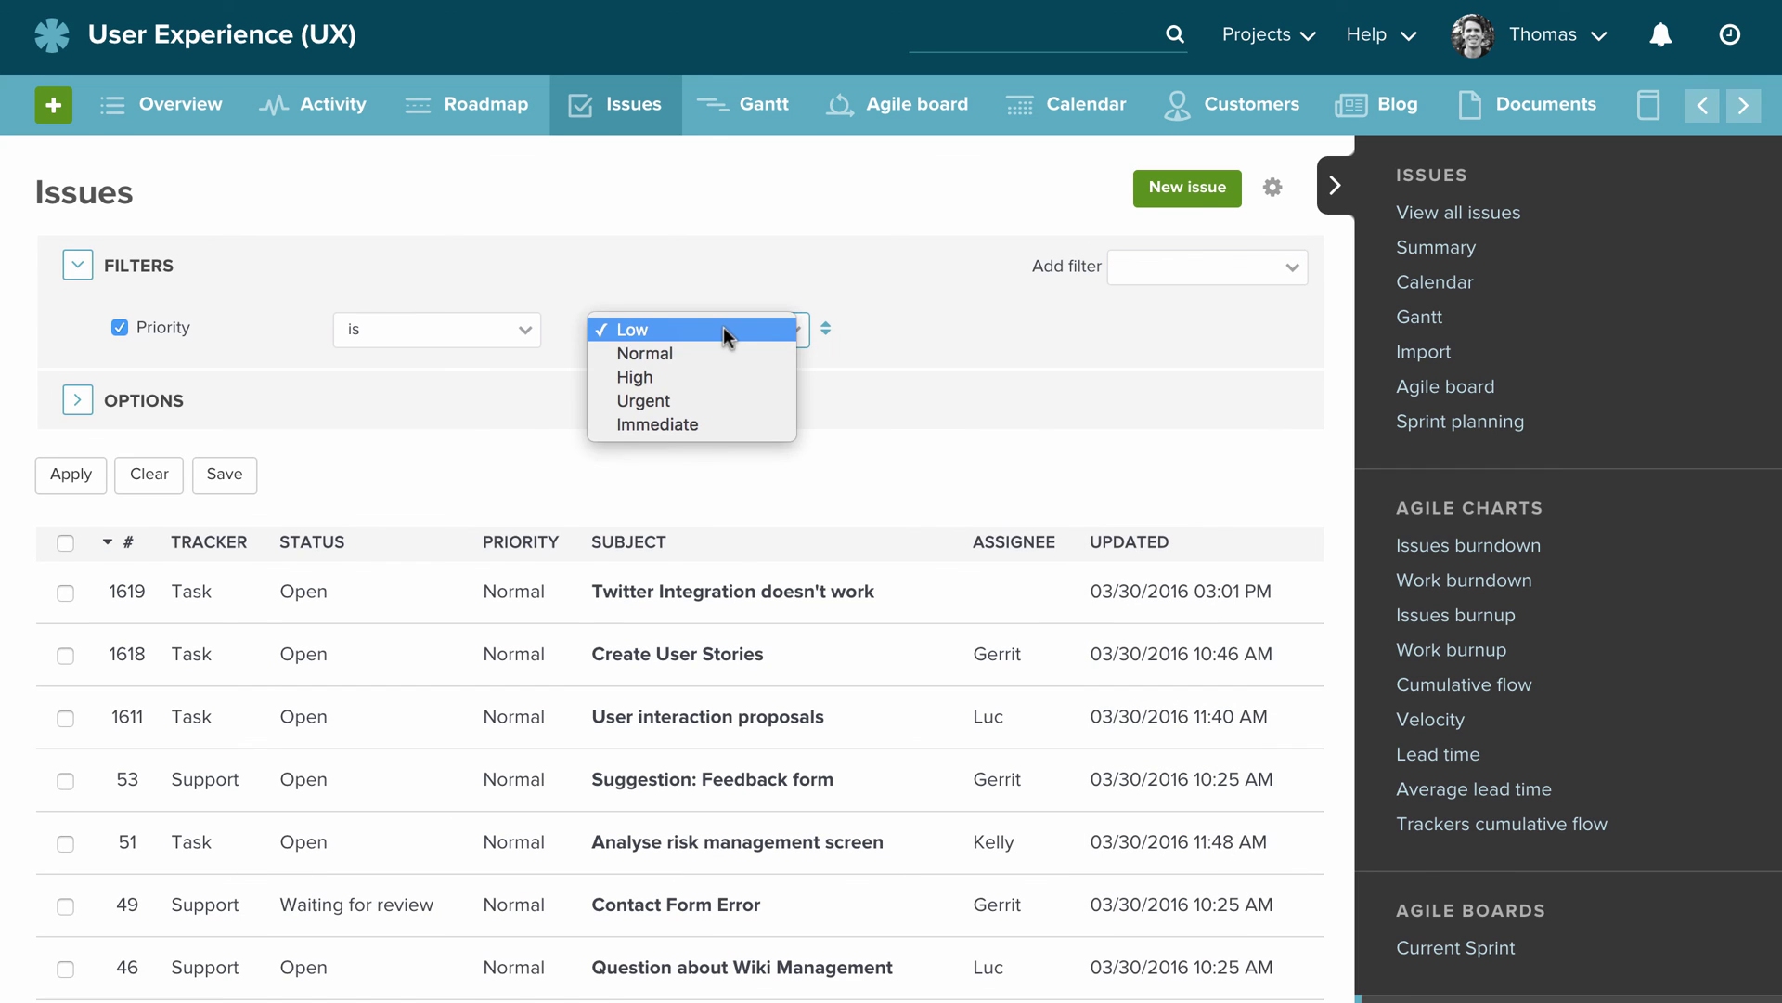
left_click(707, 375)
left_click(1188, 267)
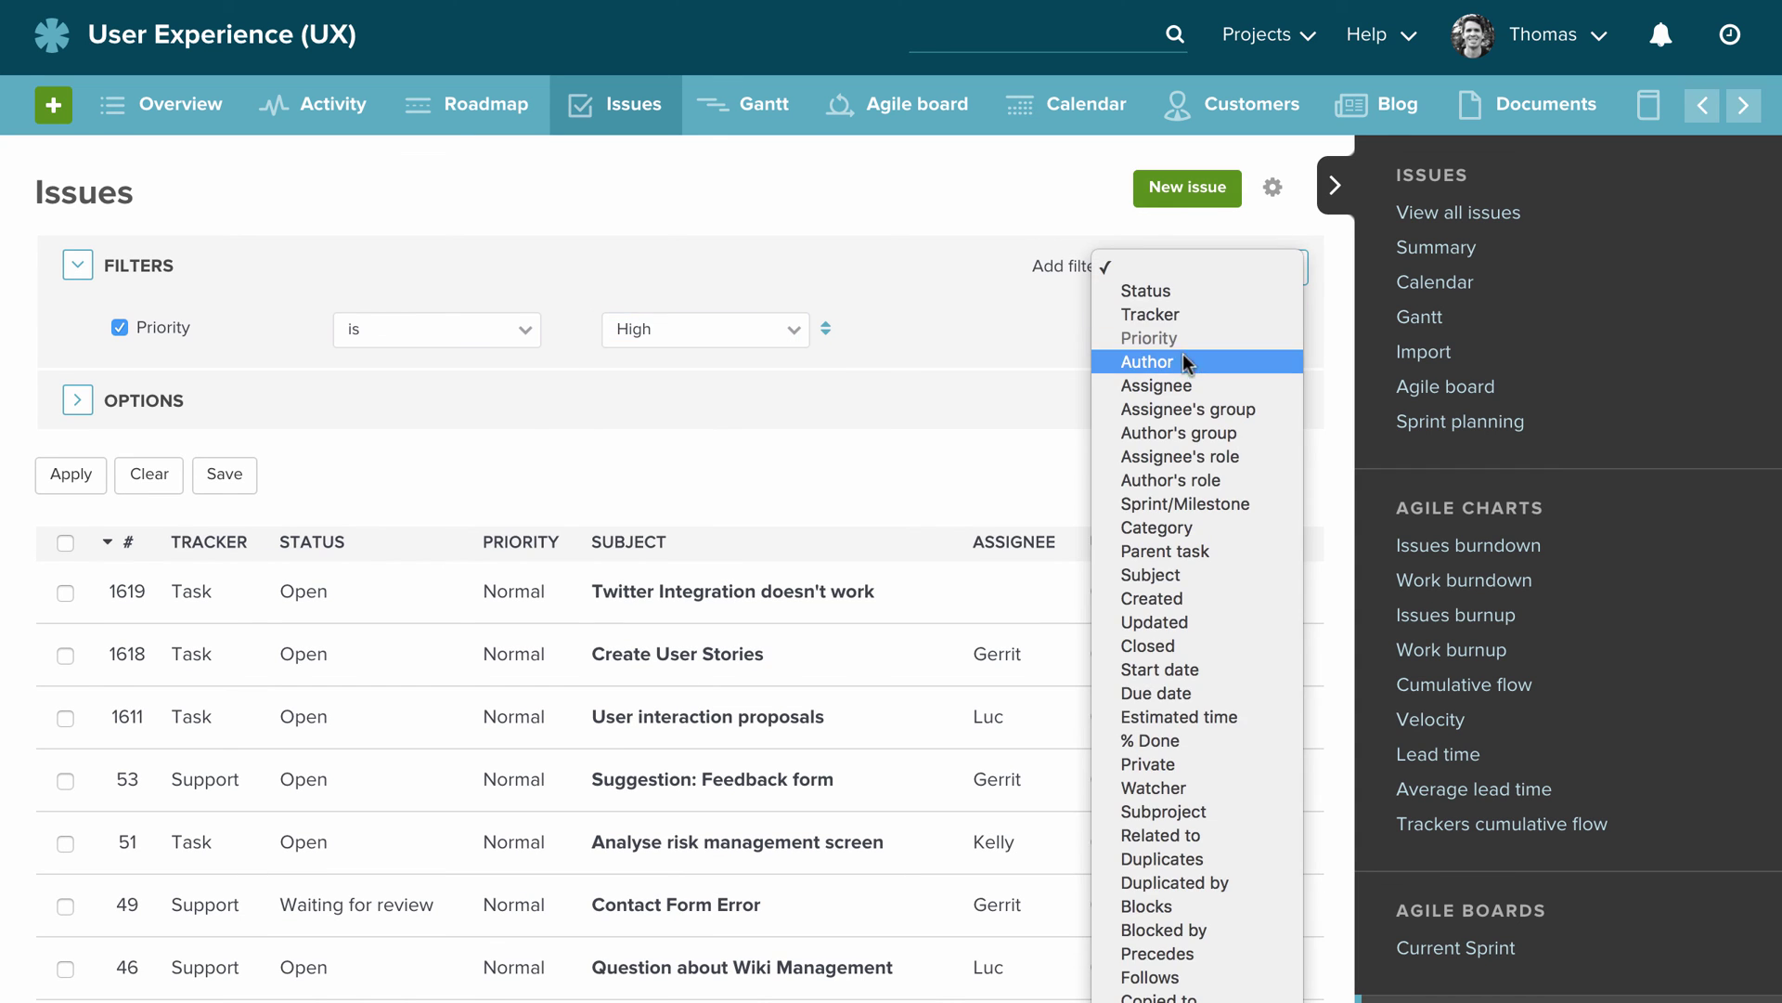
left_click(1184, 391)
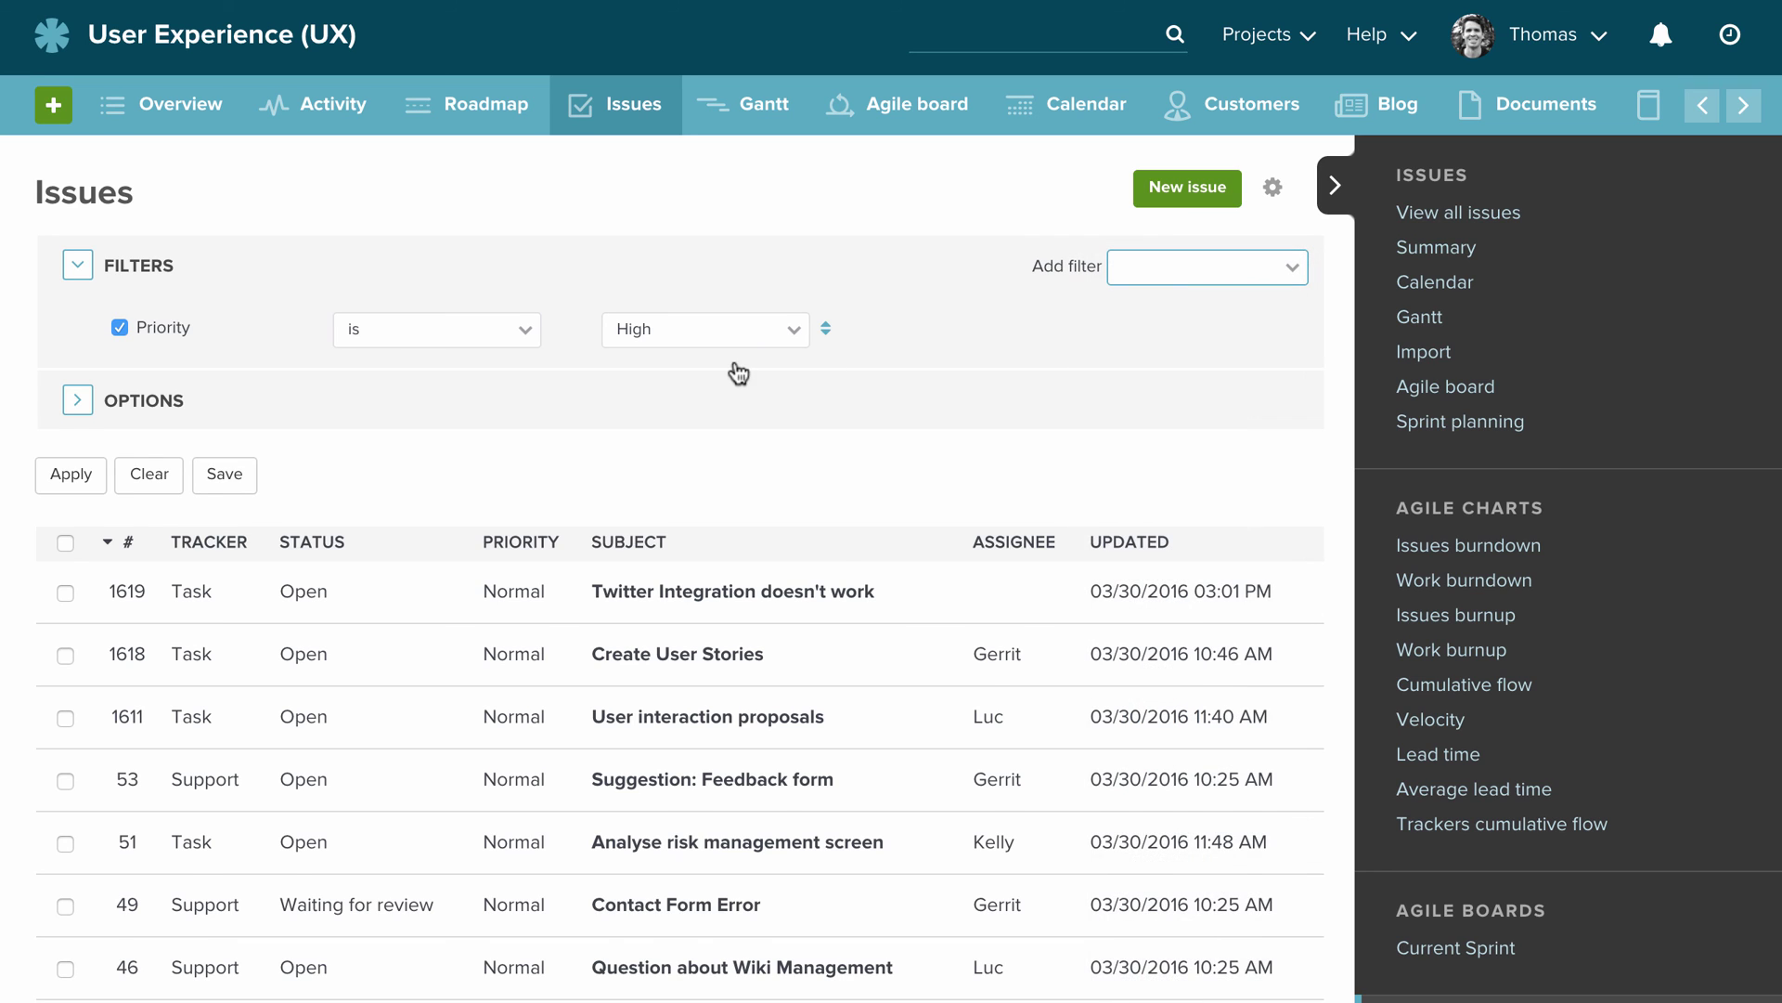
left_click(704, 377)
left_click(667, 427)
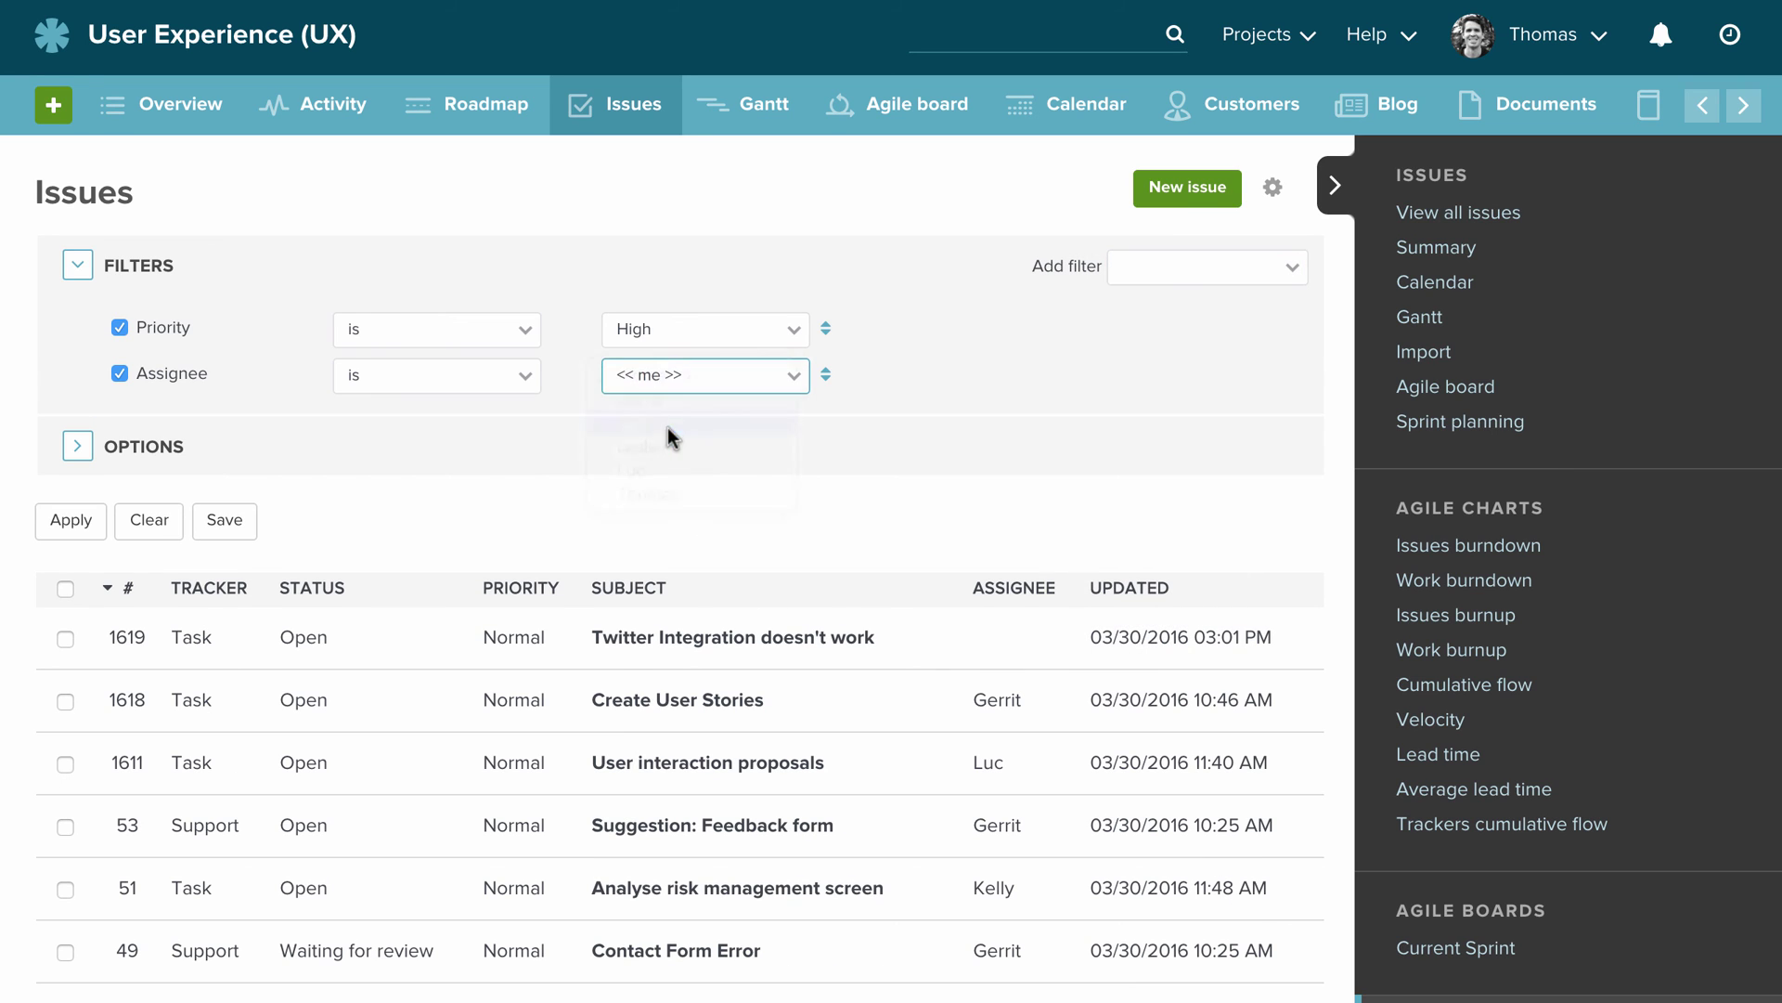
left_click(70, 531)
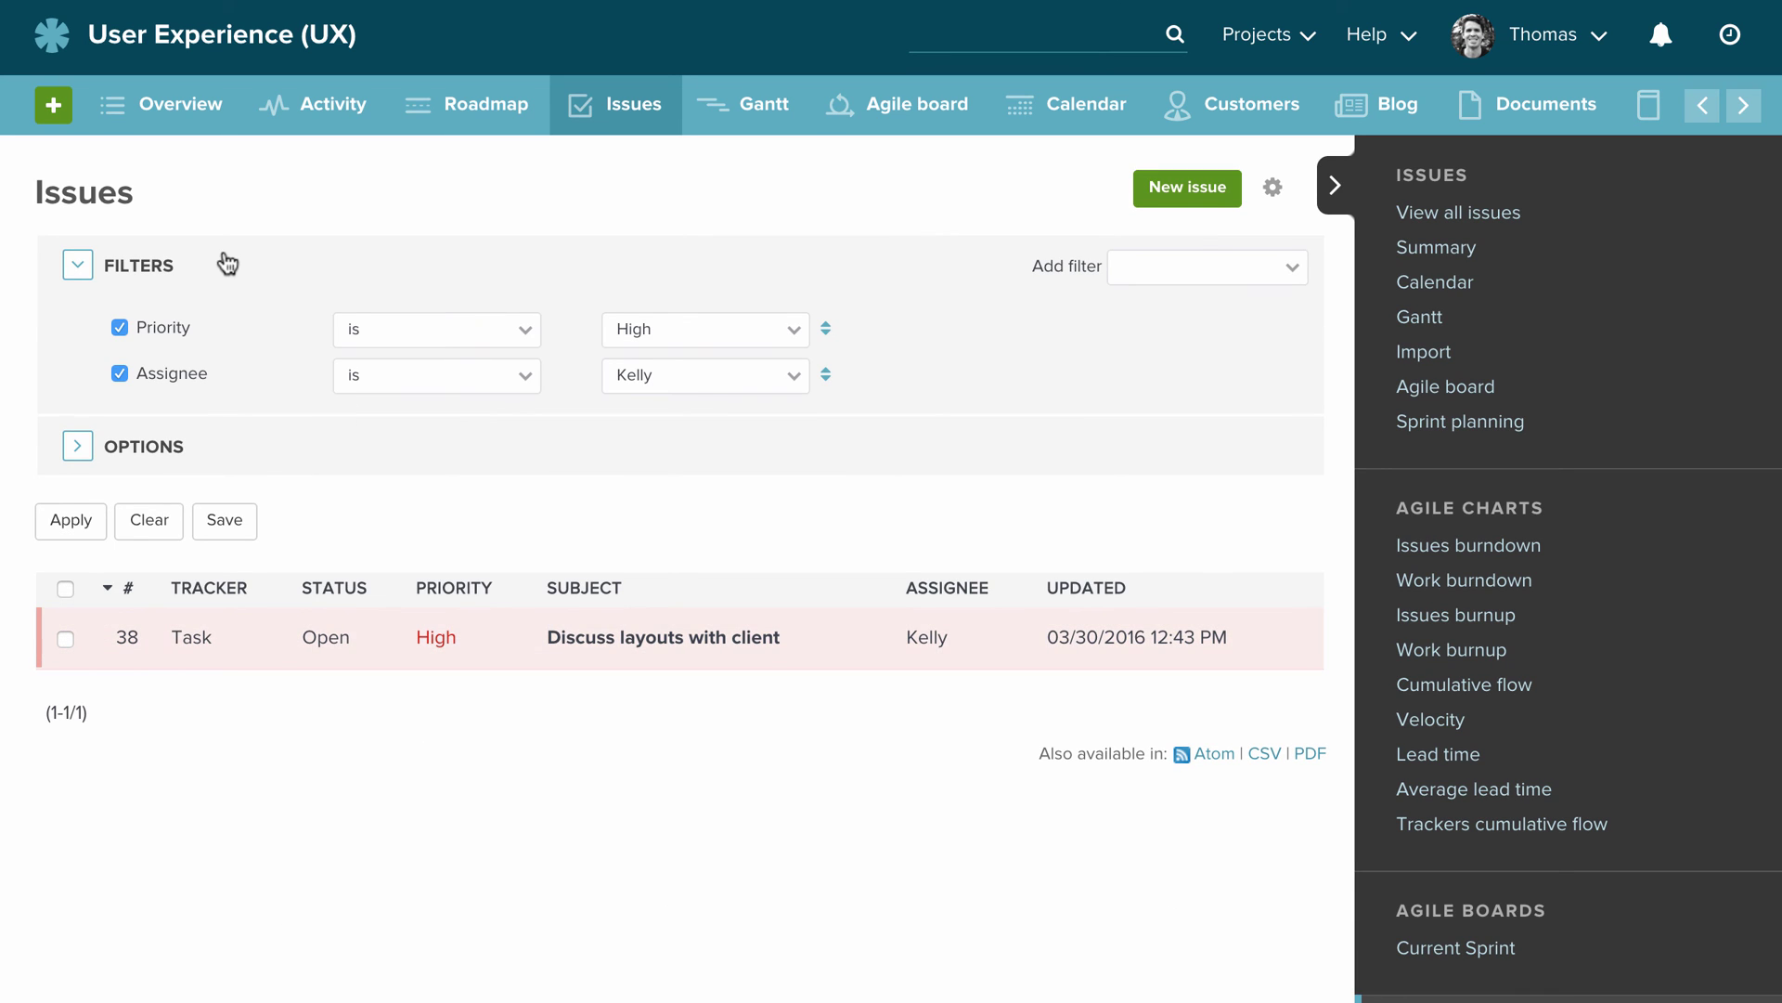
left_click(139, 447)
Add the % Done and Due date columns to the issue list's selected columns.
scroll(480, 730, "down", 1)
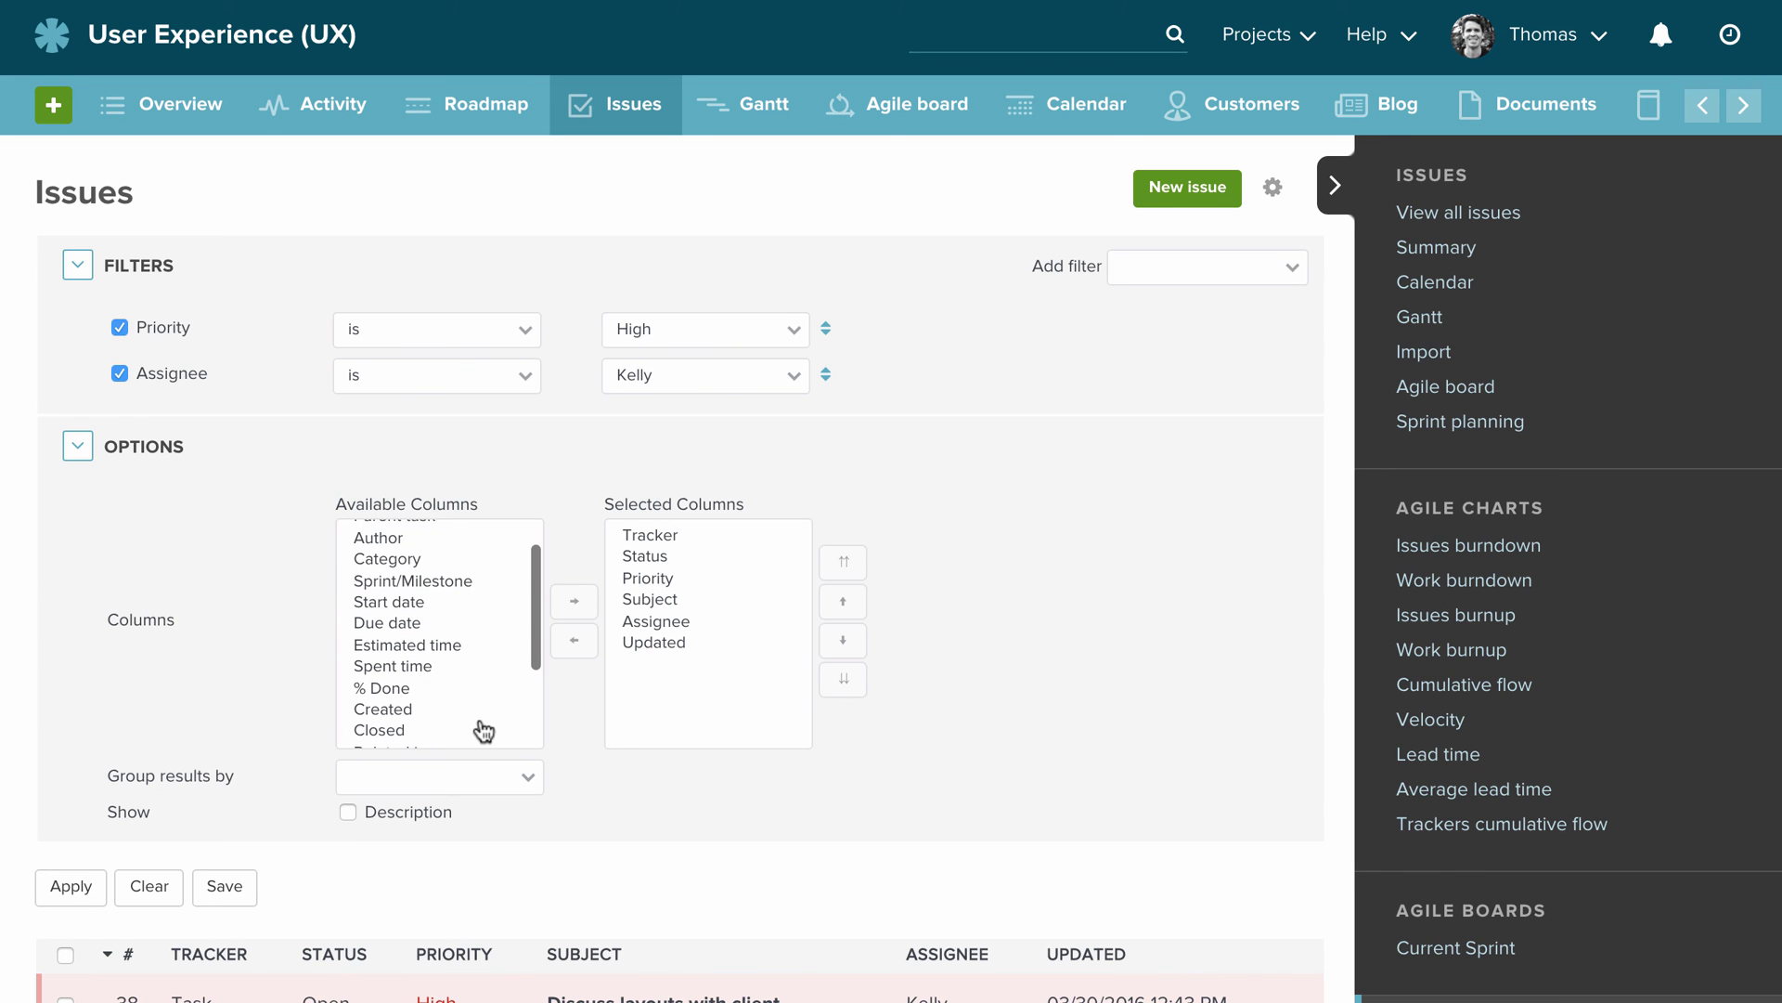
scroll(1019, 894, "down", 3)
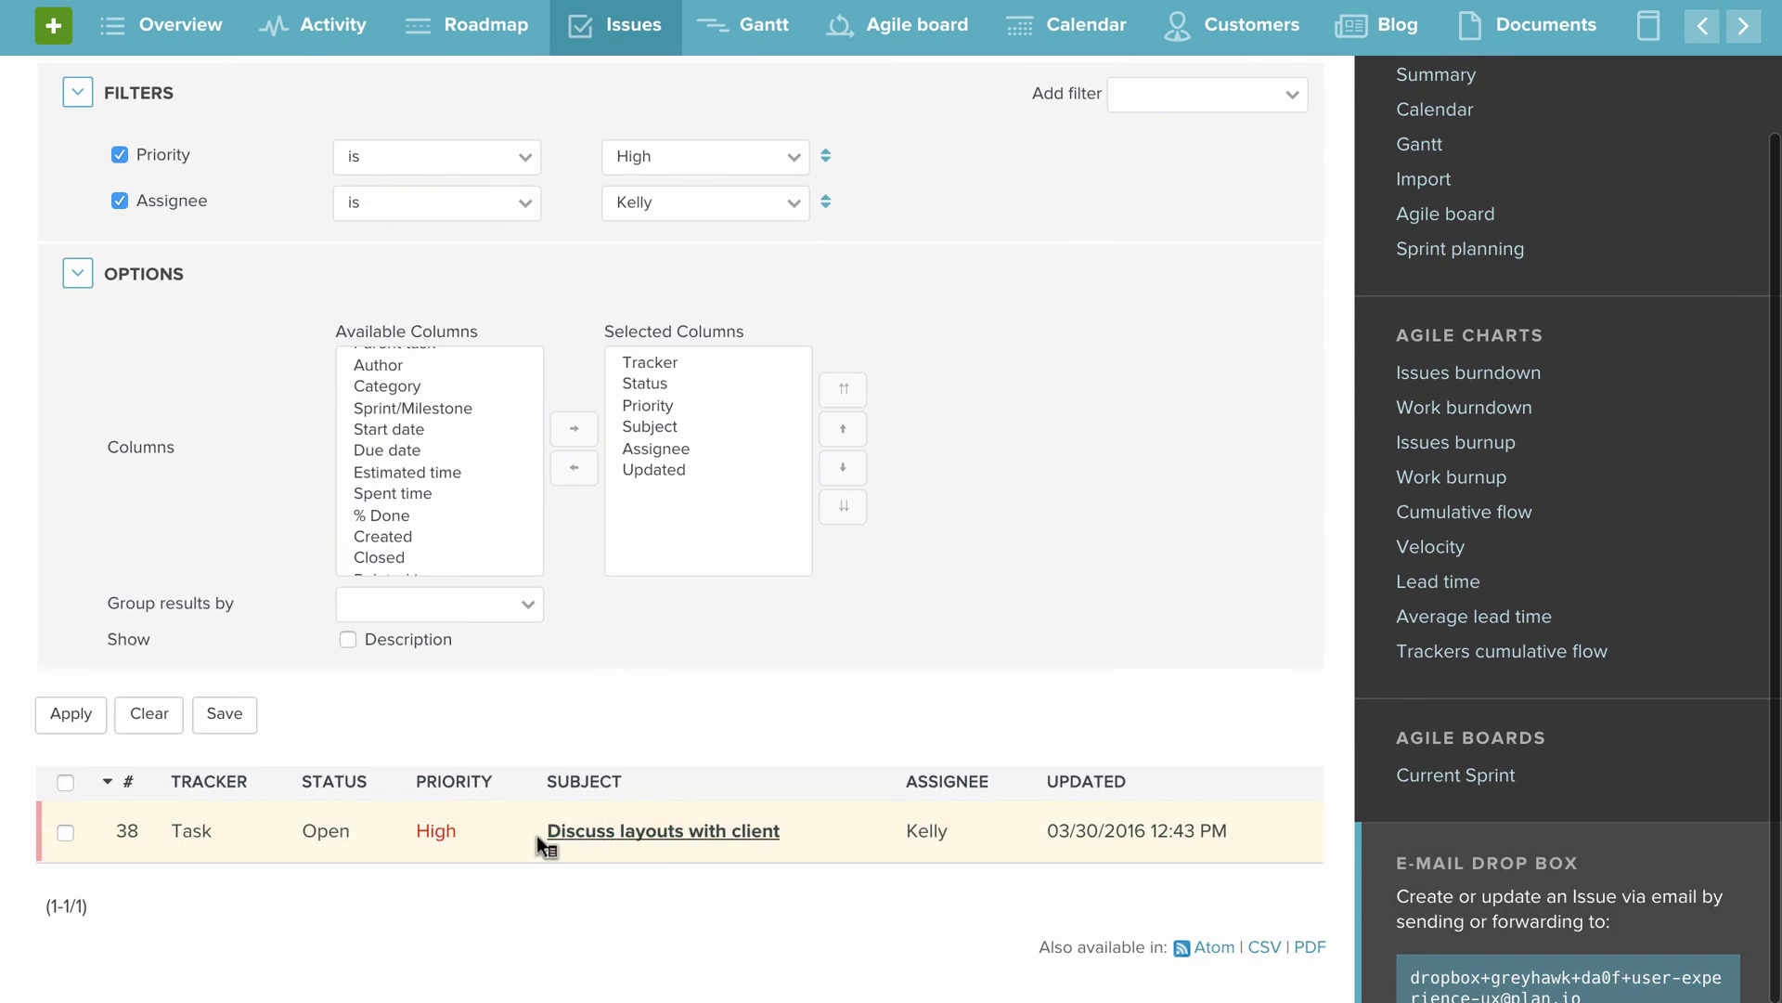
left_click(422, 517)
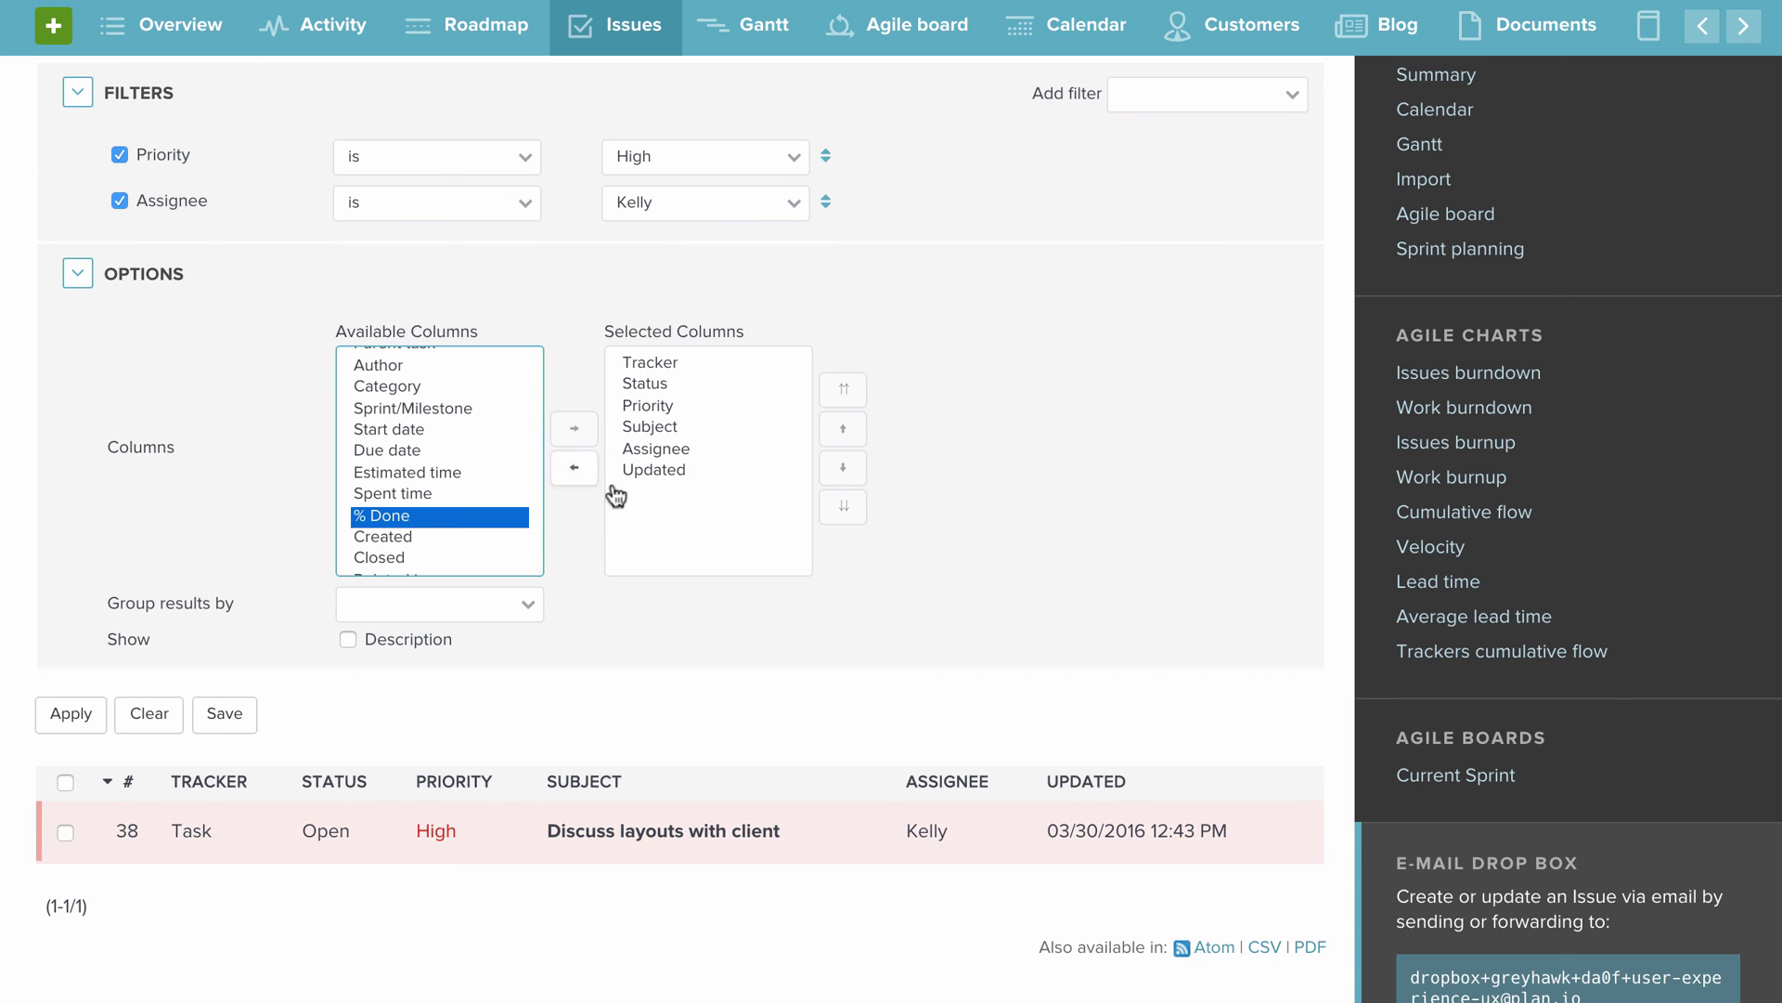
left_click(573, 430)
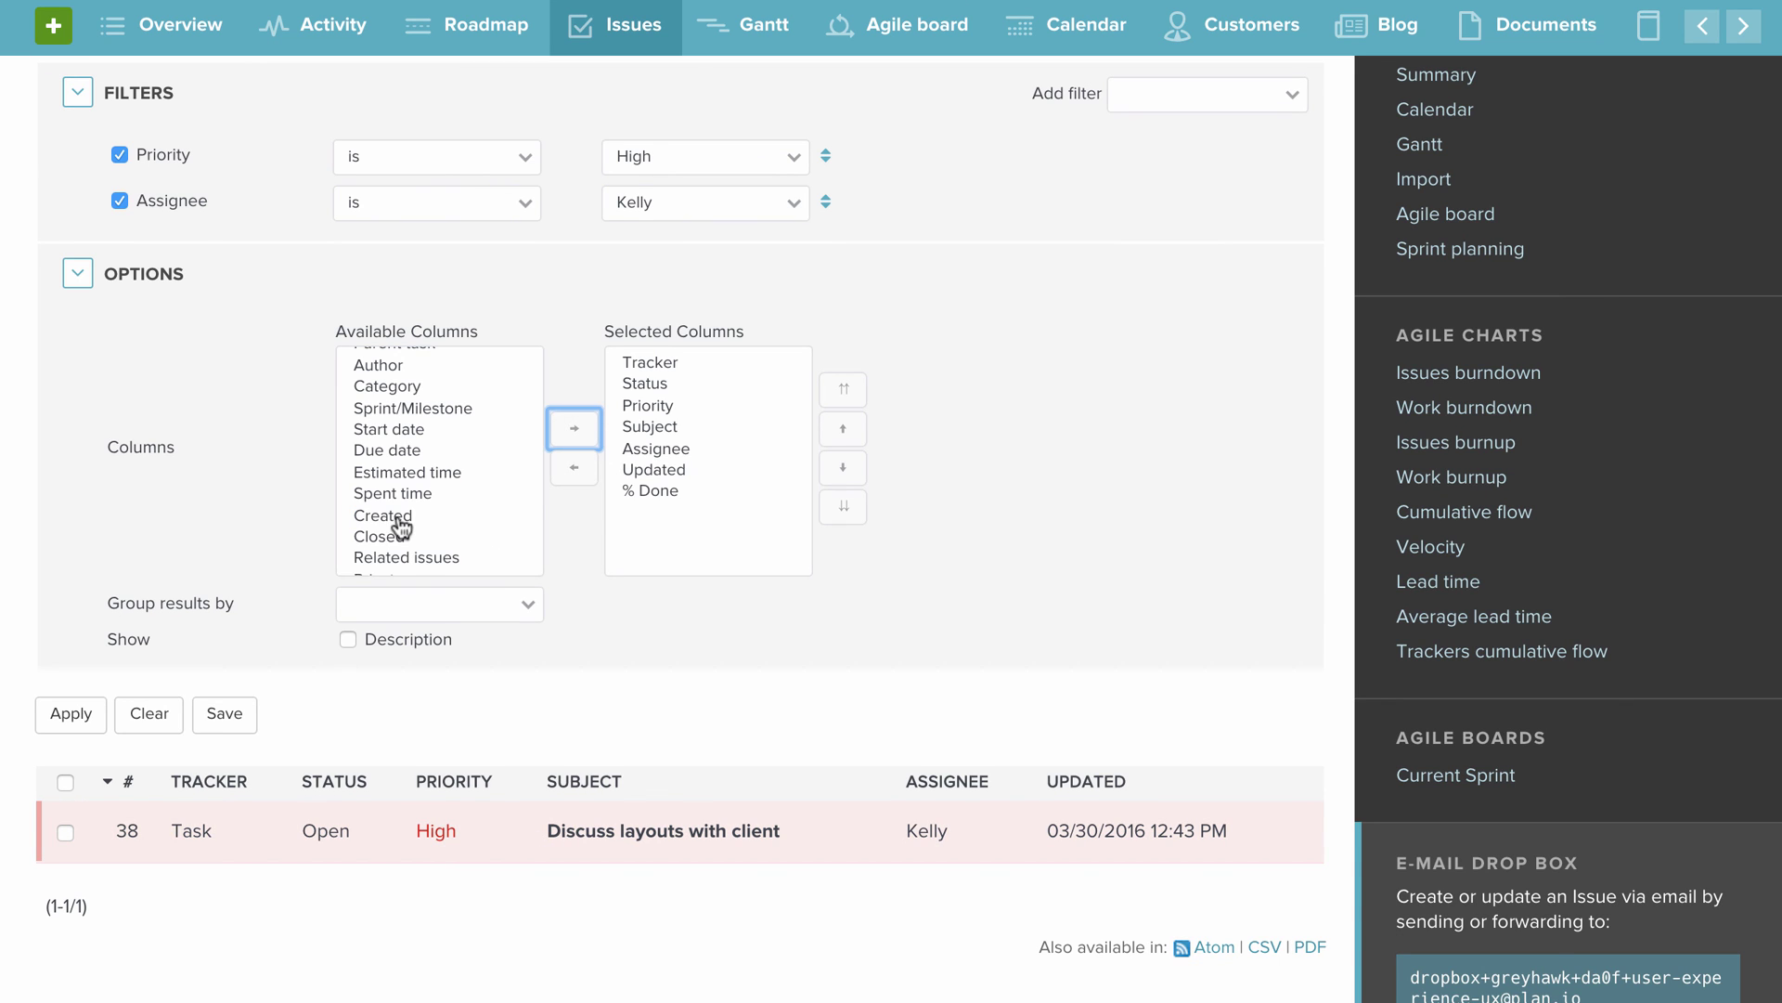
scroll(399, 525, "up", 2)
left_click(399, 529)
left_click(574, 467)
Add the Spent time column and apply, showing 2.50 hours on Discuss layouts with client.
scroll(429, 504, "down", 2)
scroll(425, 505, "up", 5)
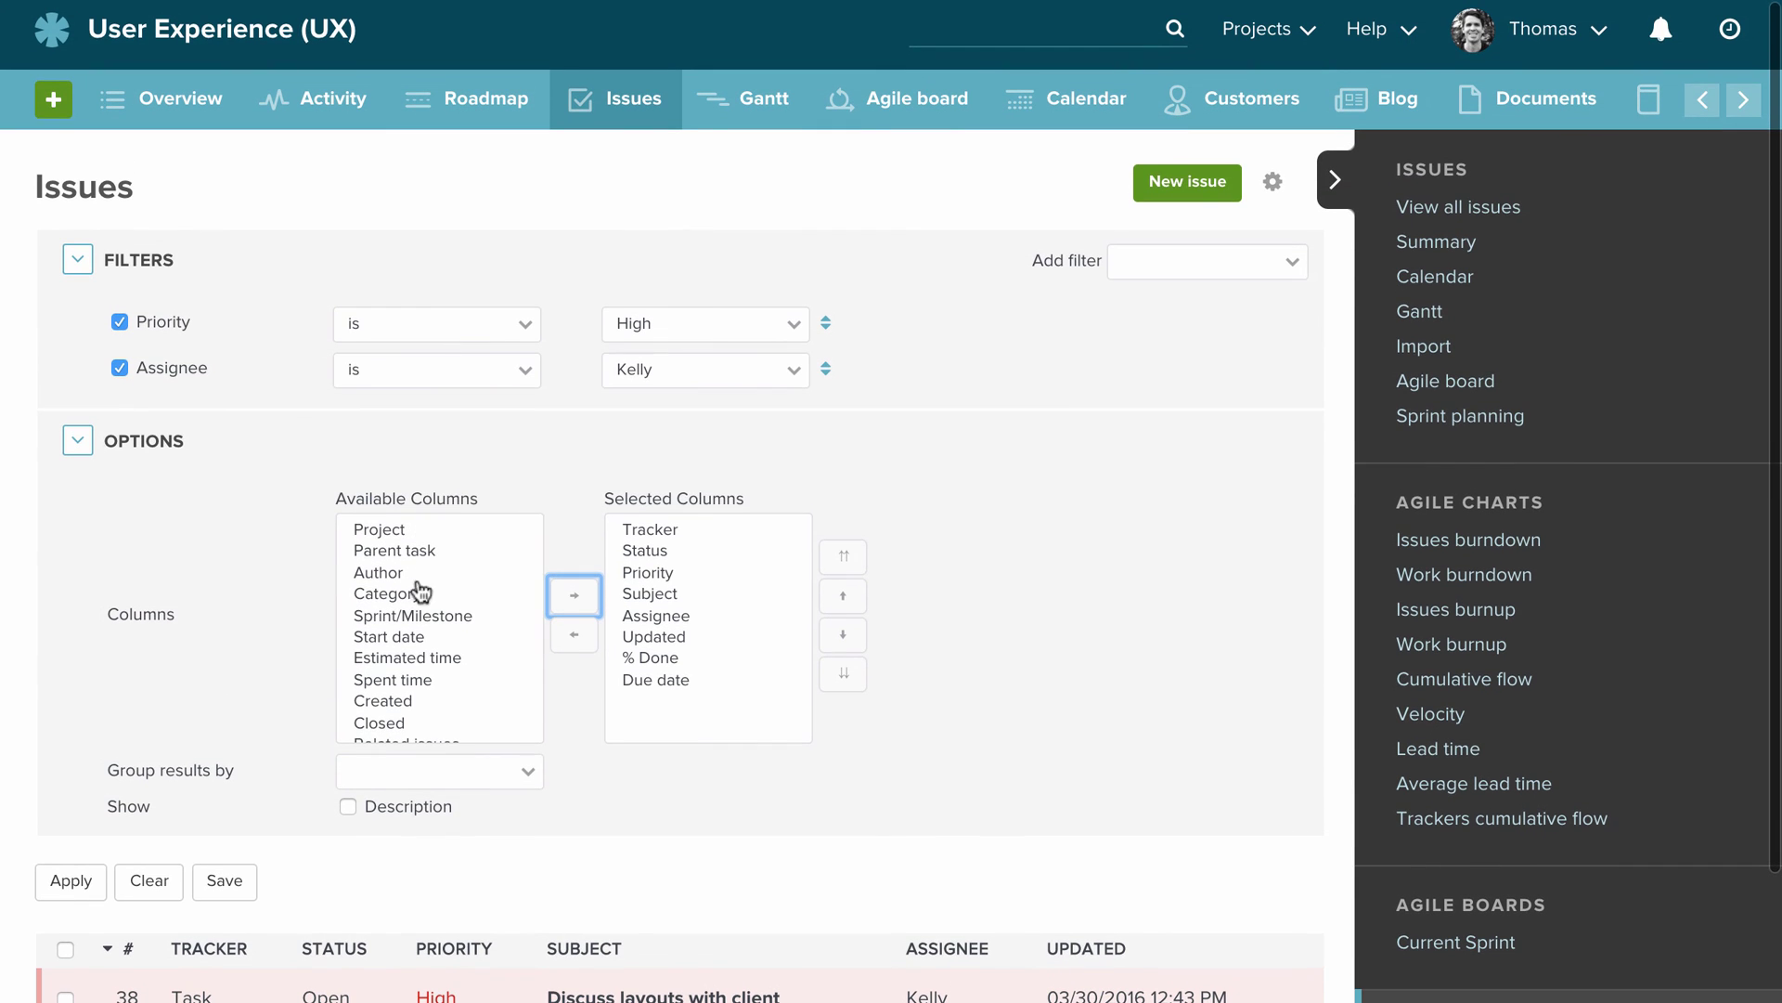
scroll(421, 617, "down", 1)
left_click(405, 615)
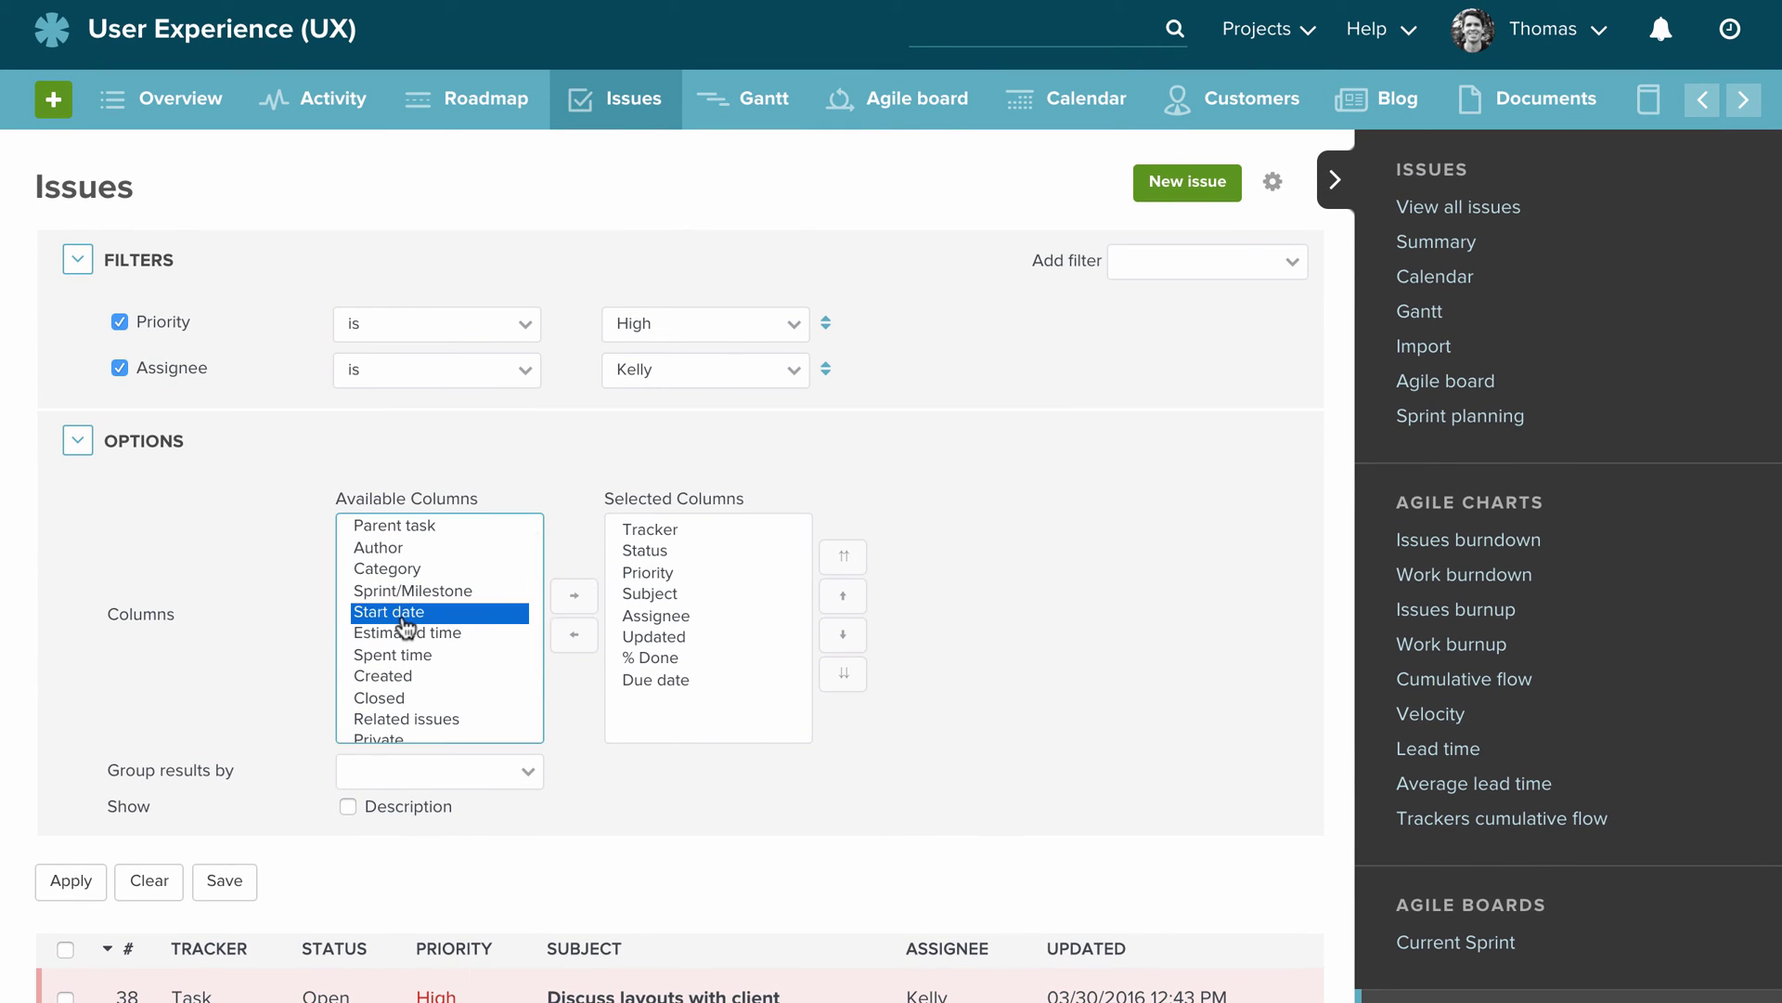
left_click(428, 656)
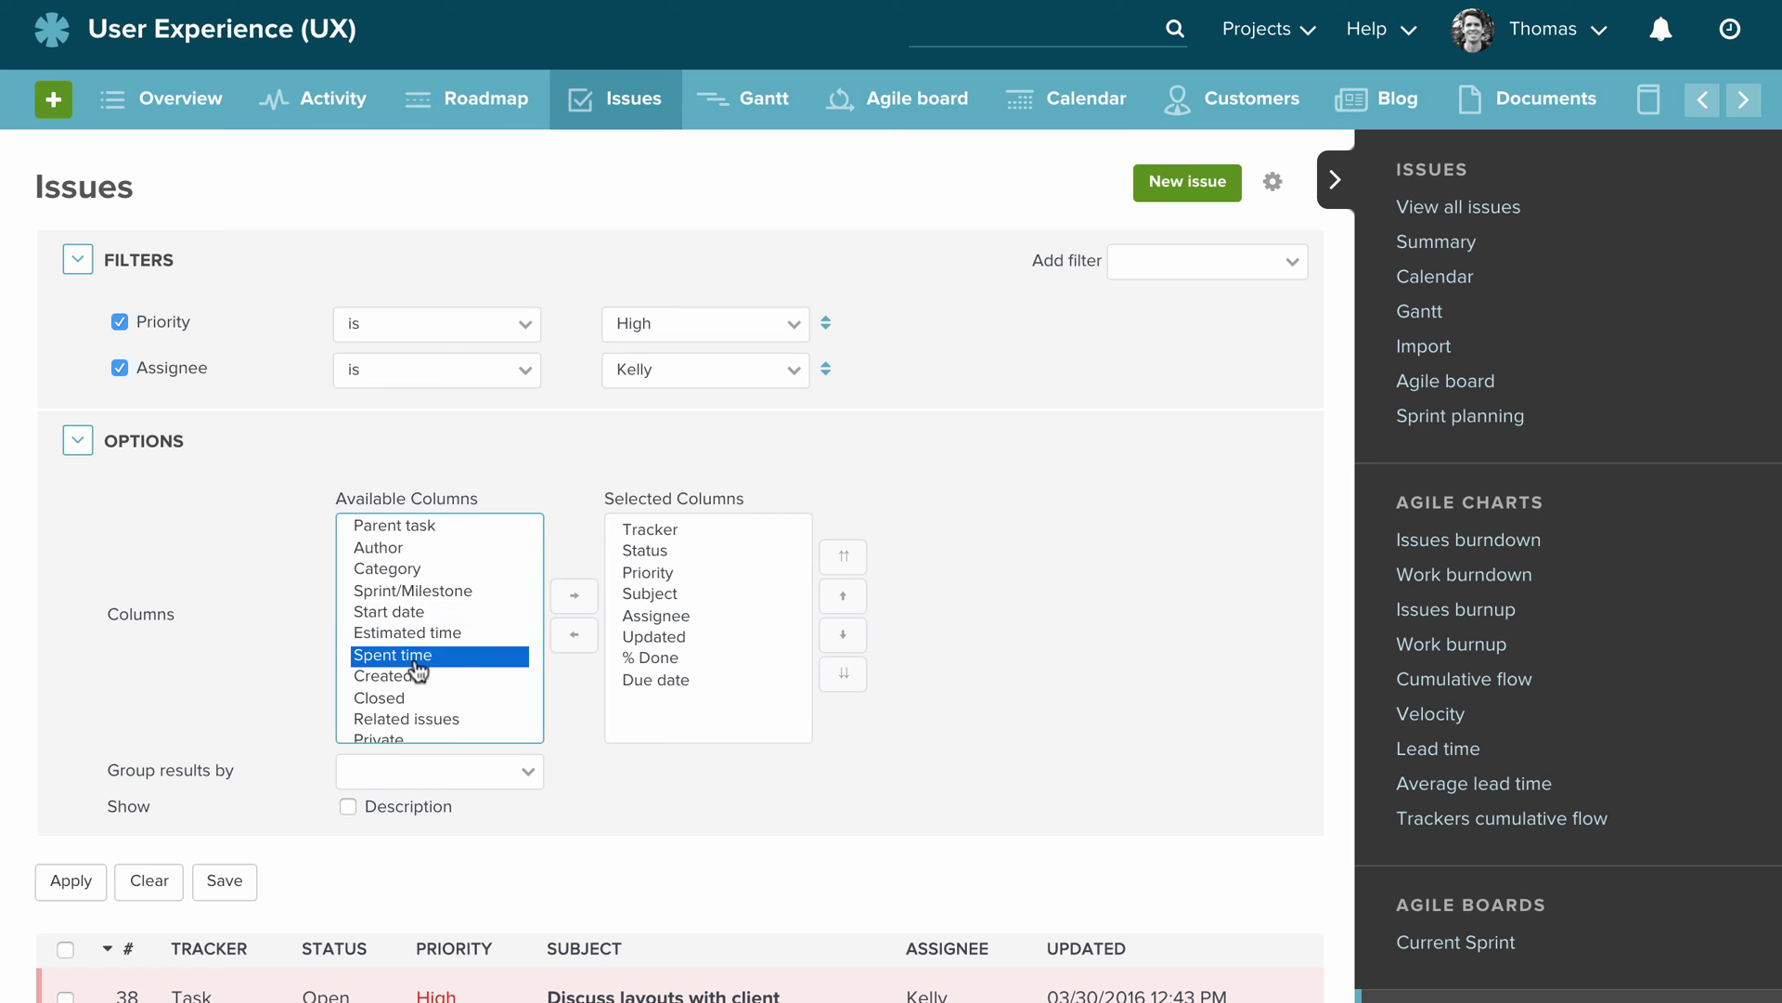
left_click(579, 594)
scroll(214, 687, "down", 2)
left_click(70, 695)
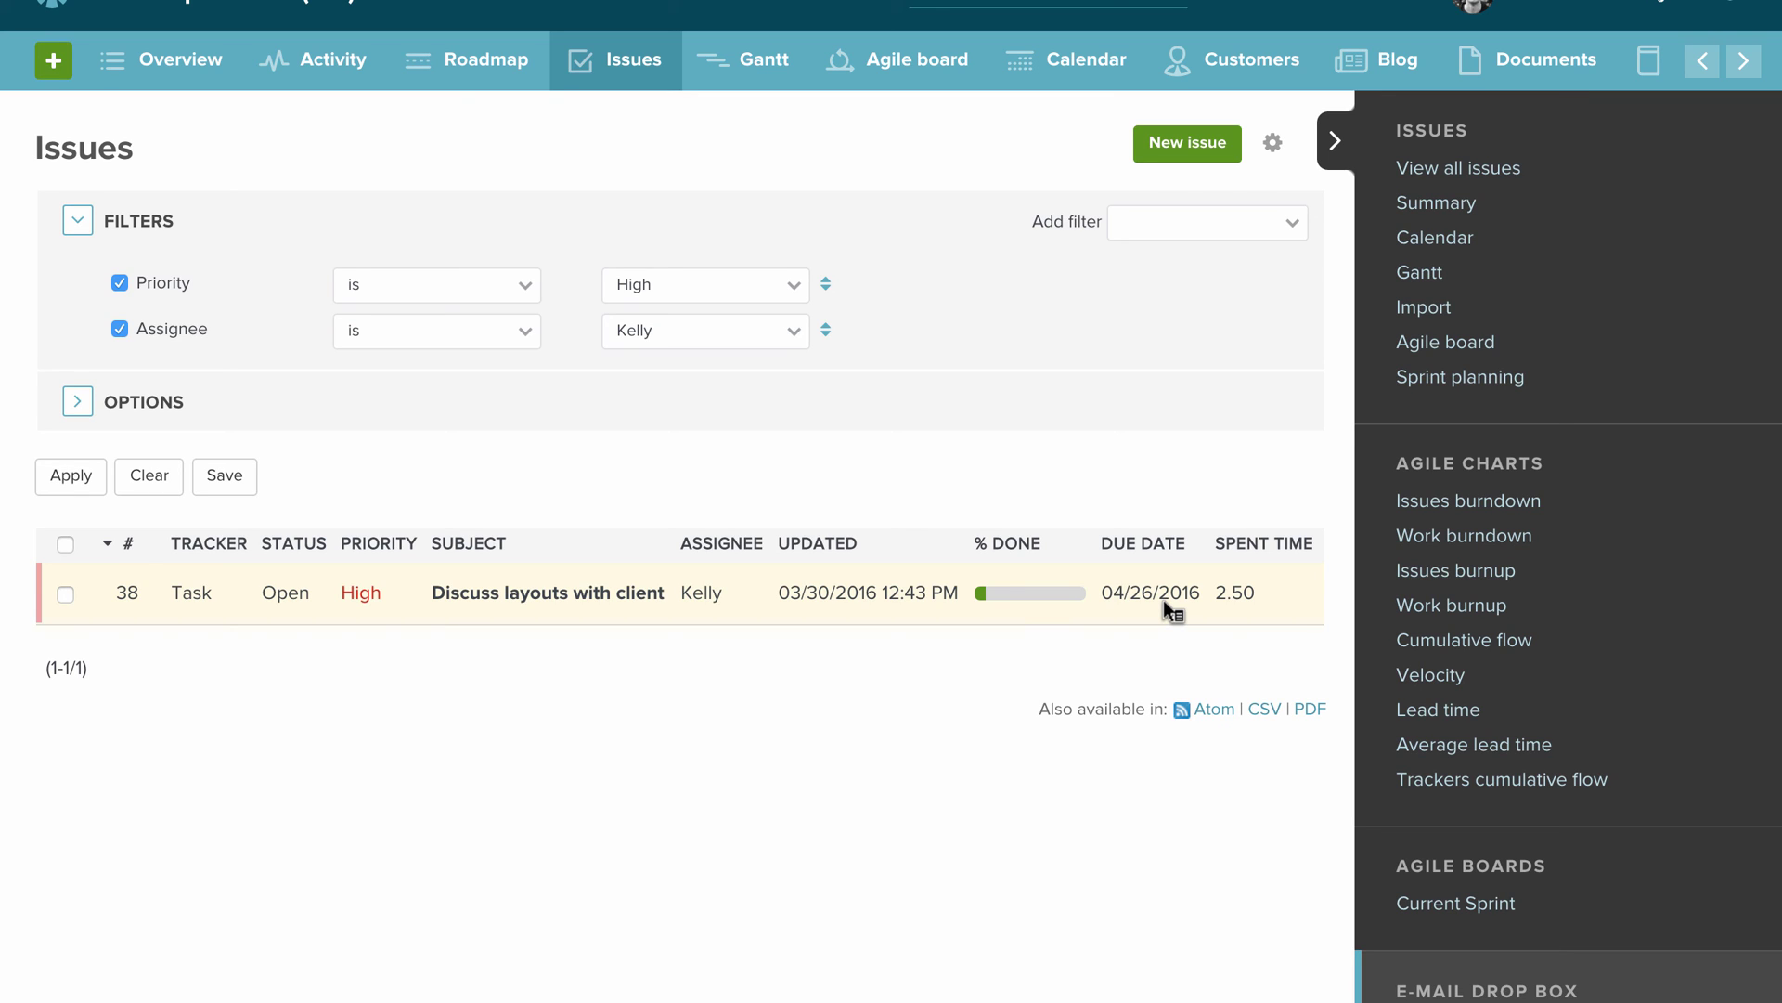
scroll(555, 604, "up", 1)
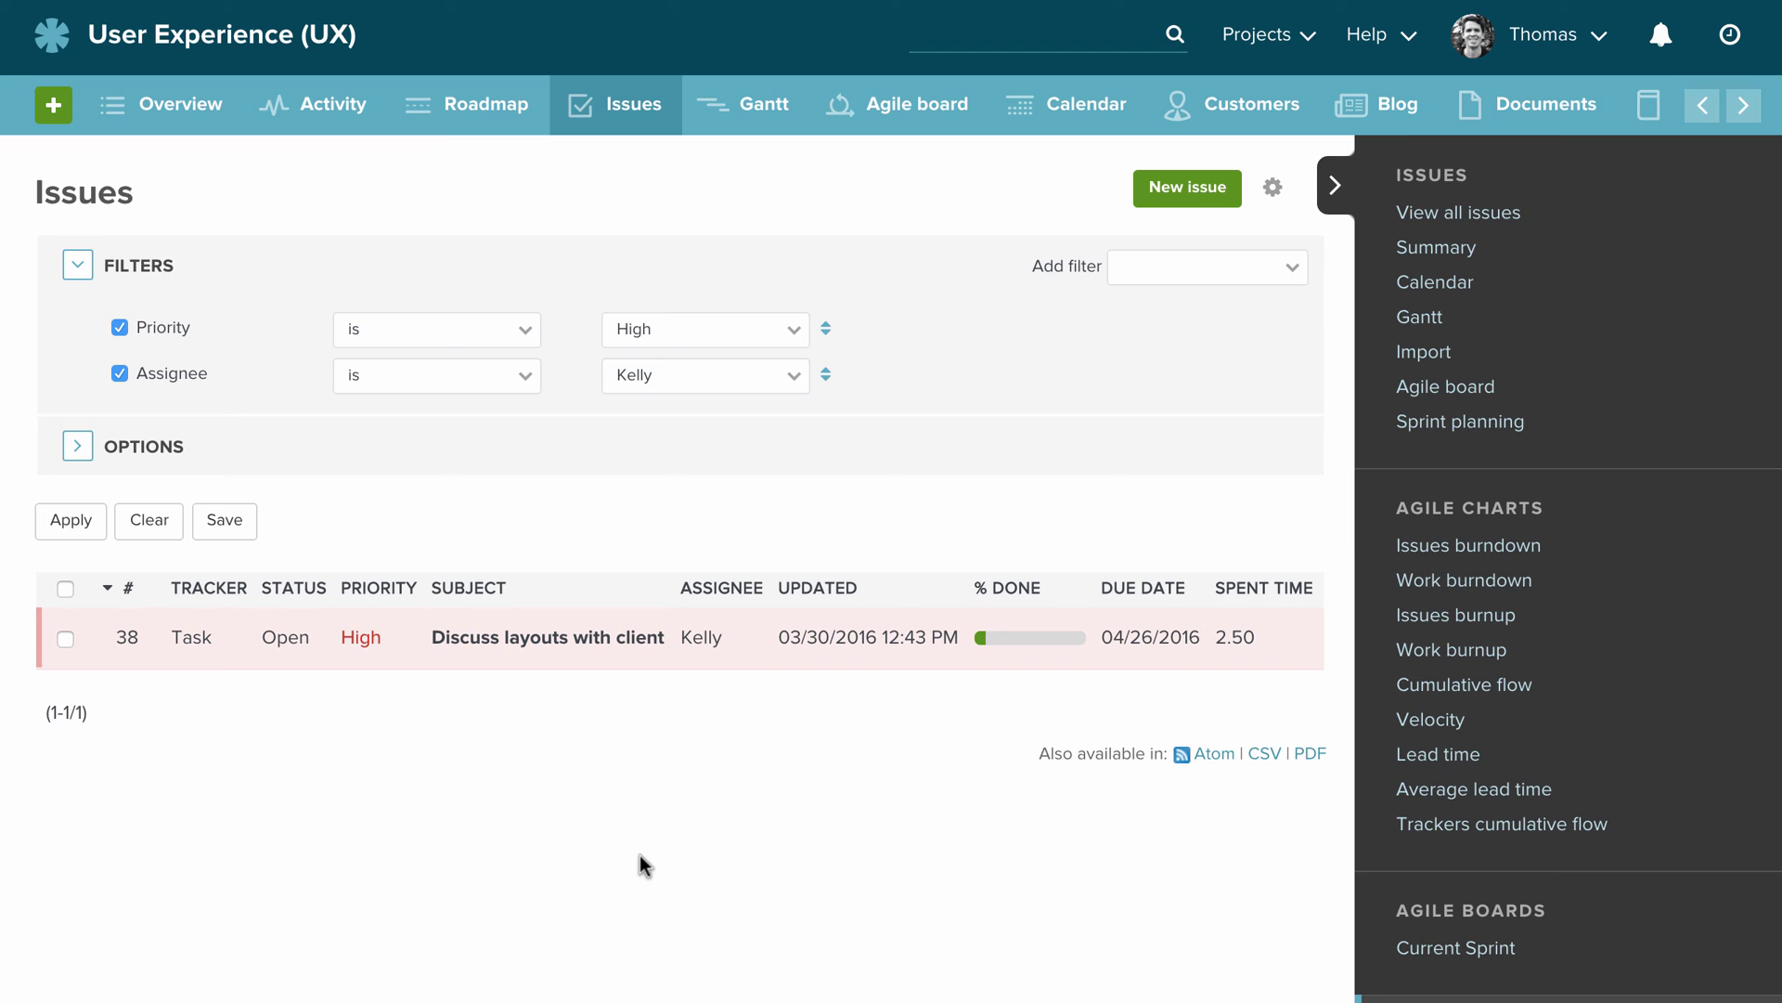
Save the filtered view as a custom query named after the teammate's High Priority Issues.
left_click(227, 523)
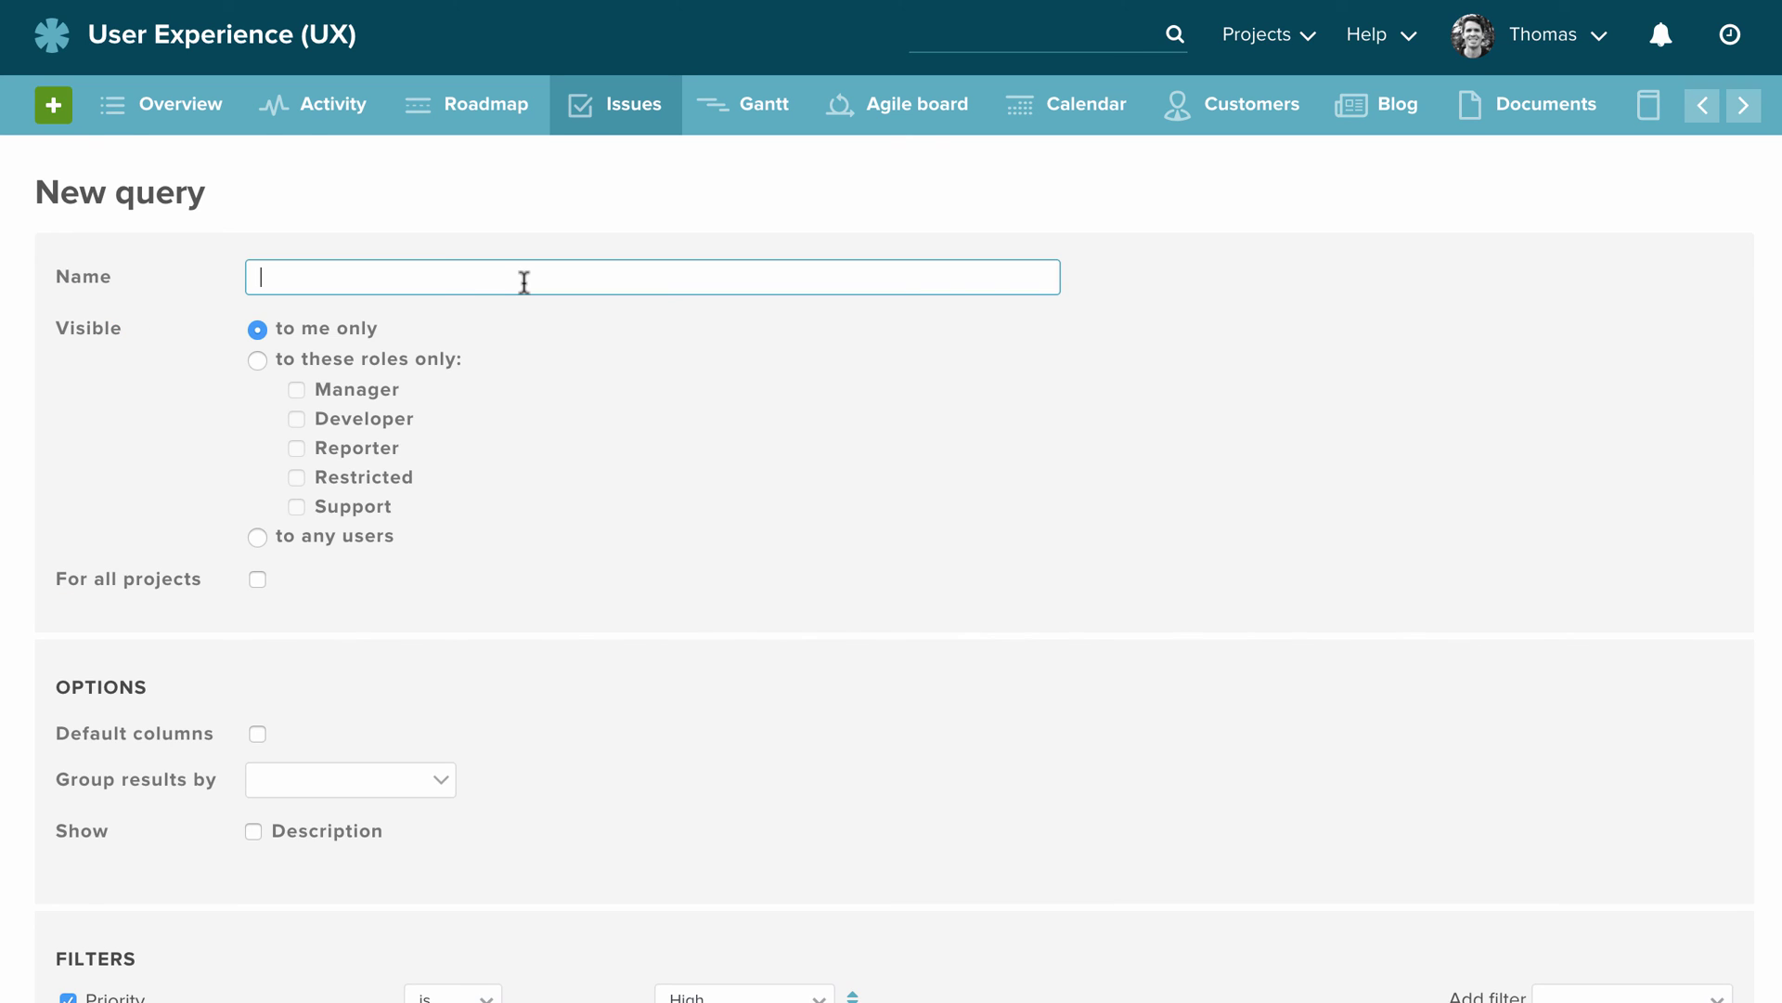
type("Kelly's High Priority Issues")
scroll(800, 399, "down", 5)
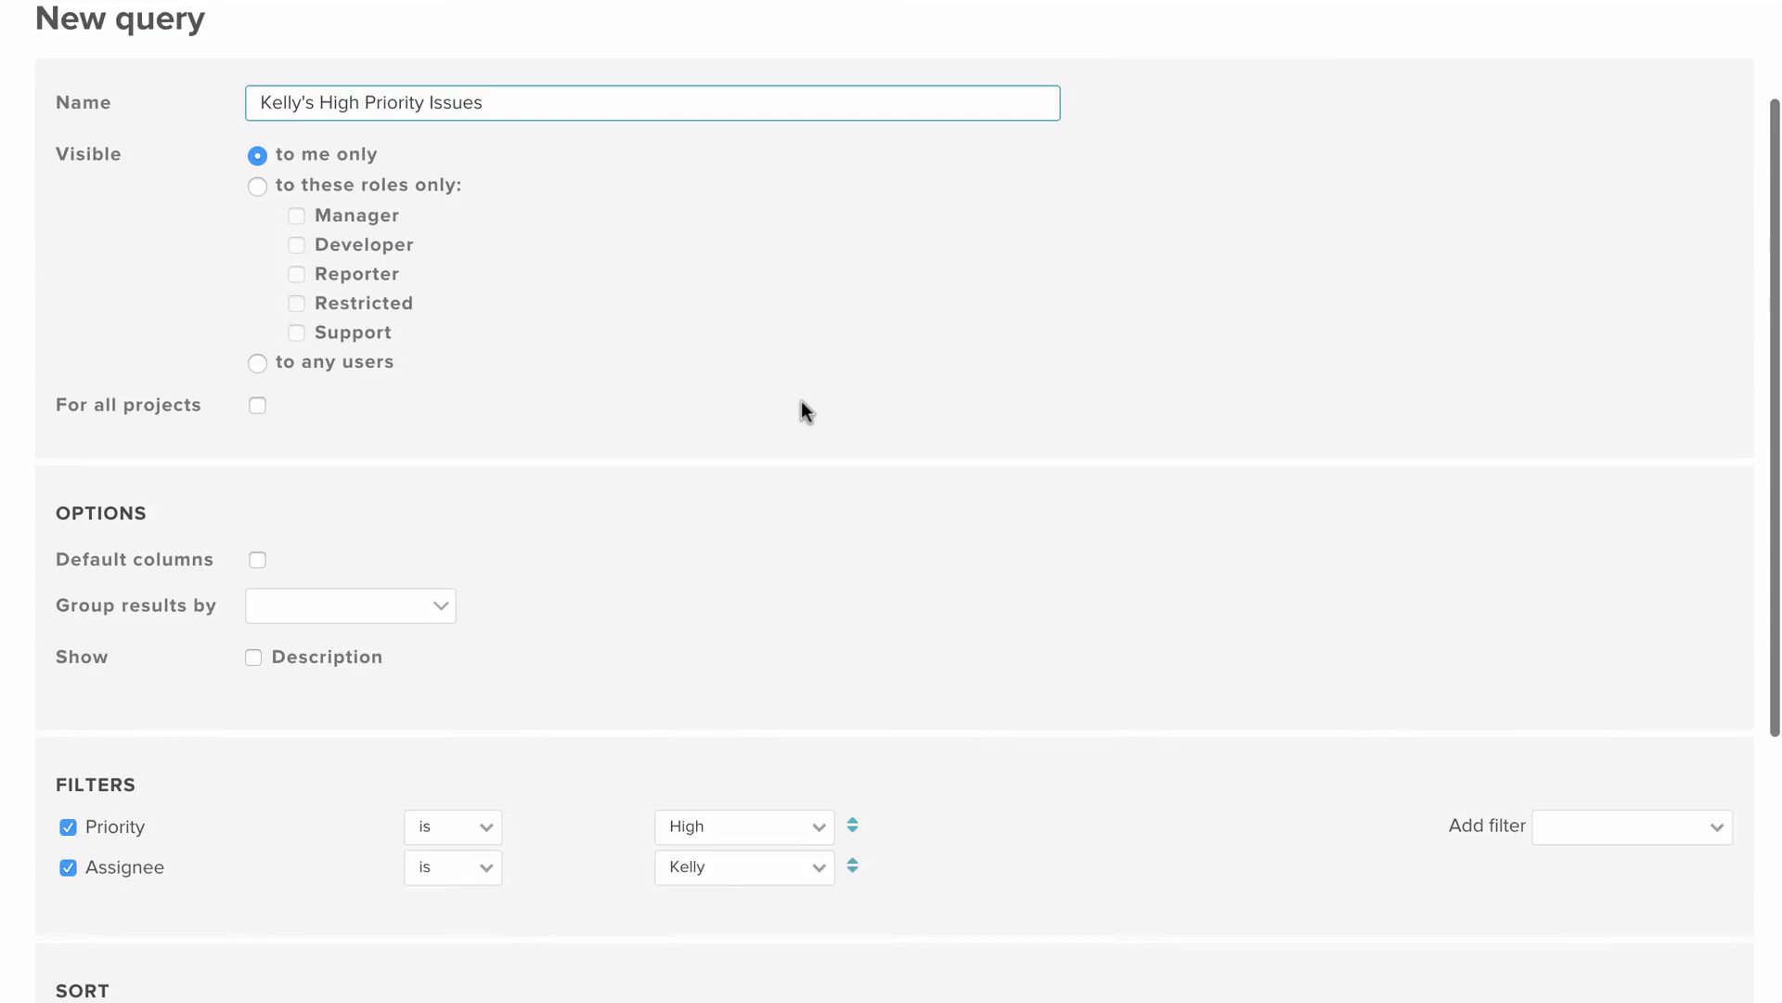
scroll(219, 276, "up", 4)
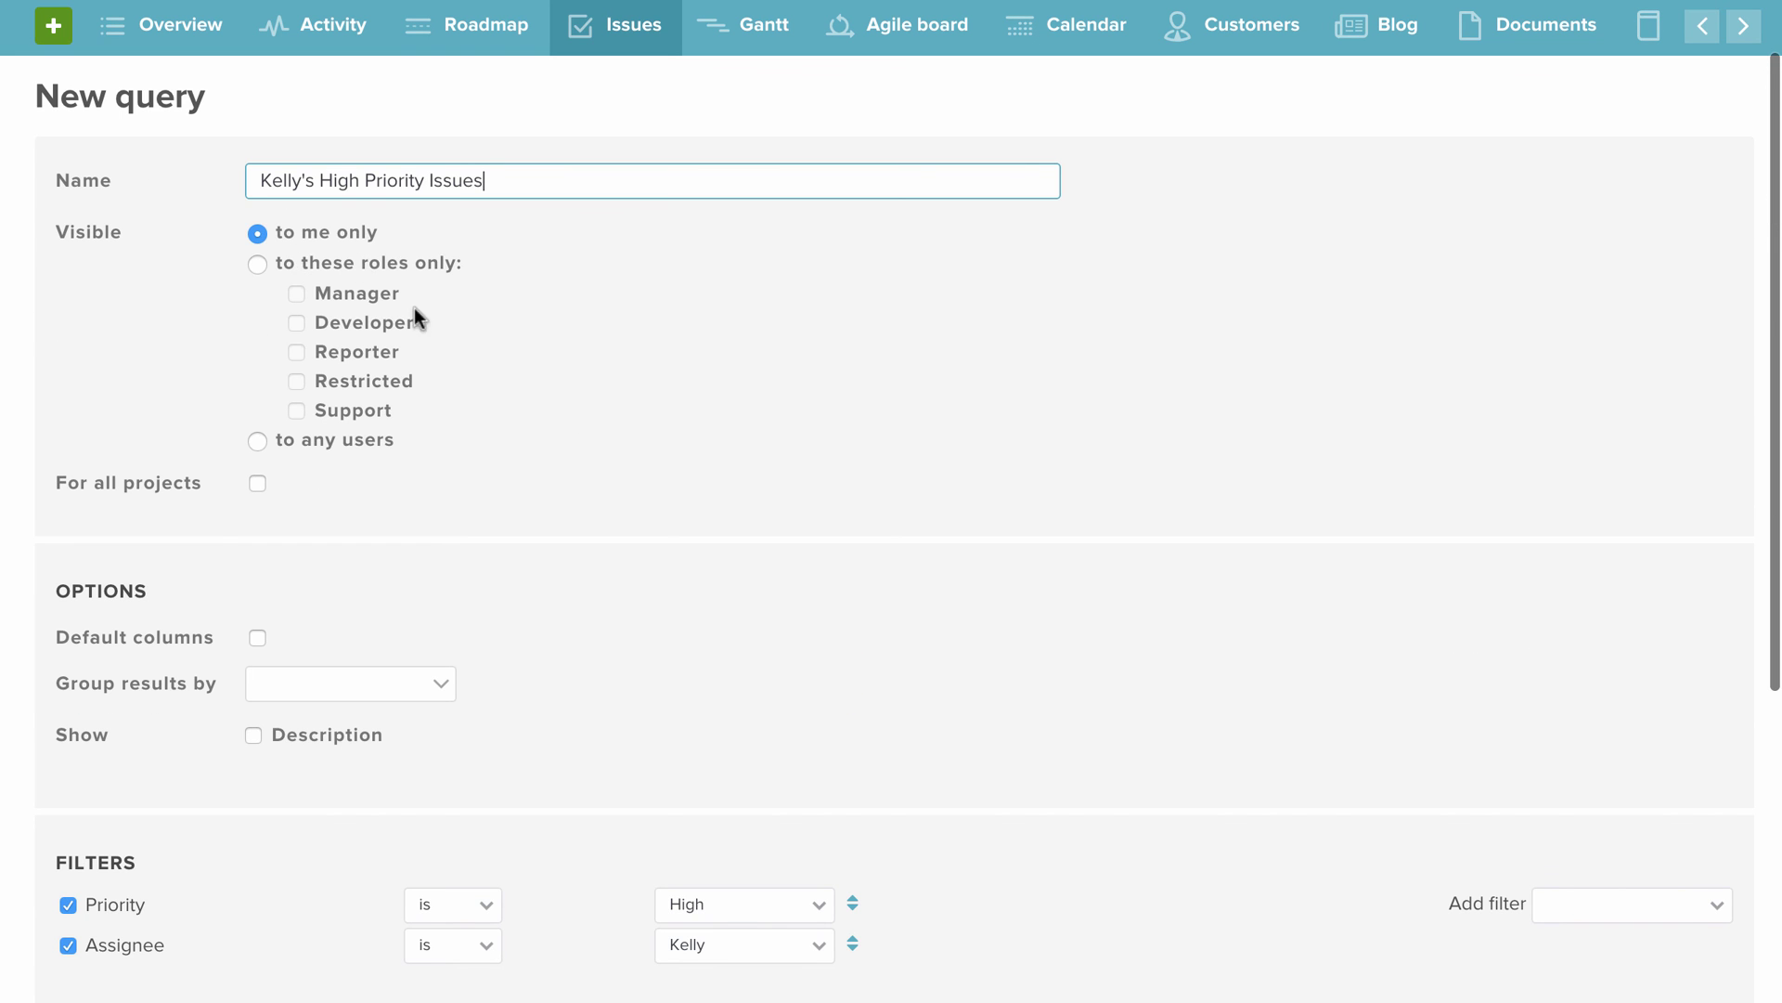
scroll(510, 353, "down", 8)
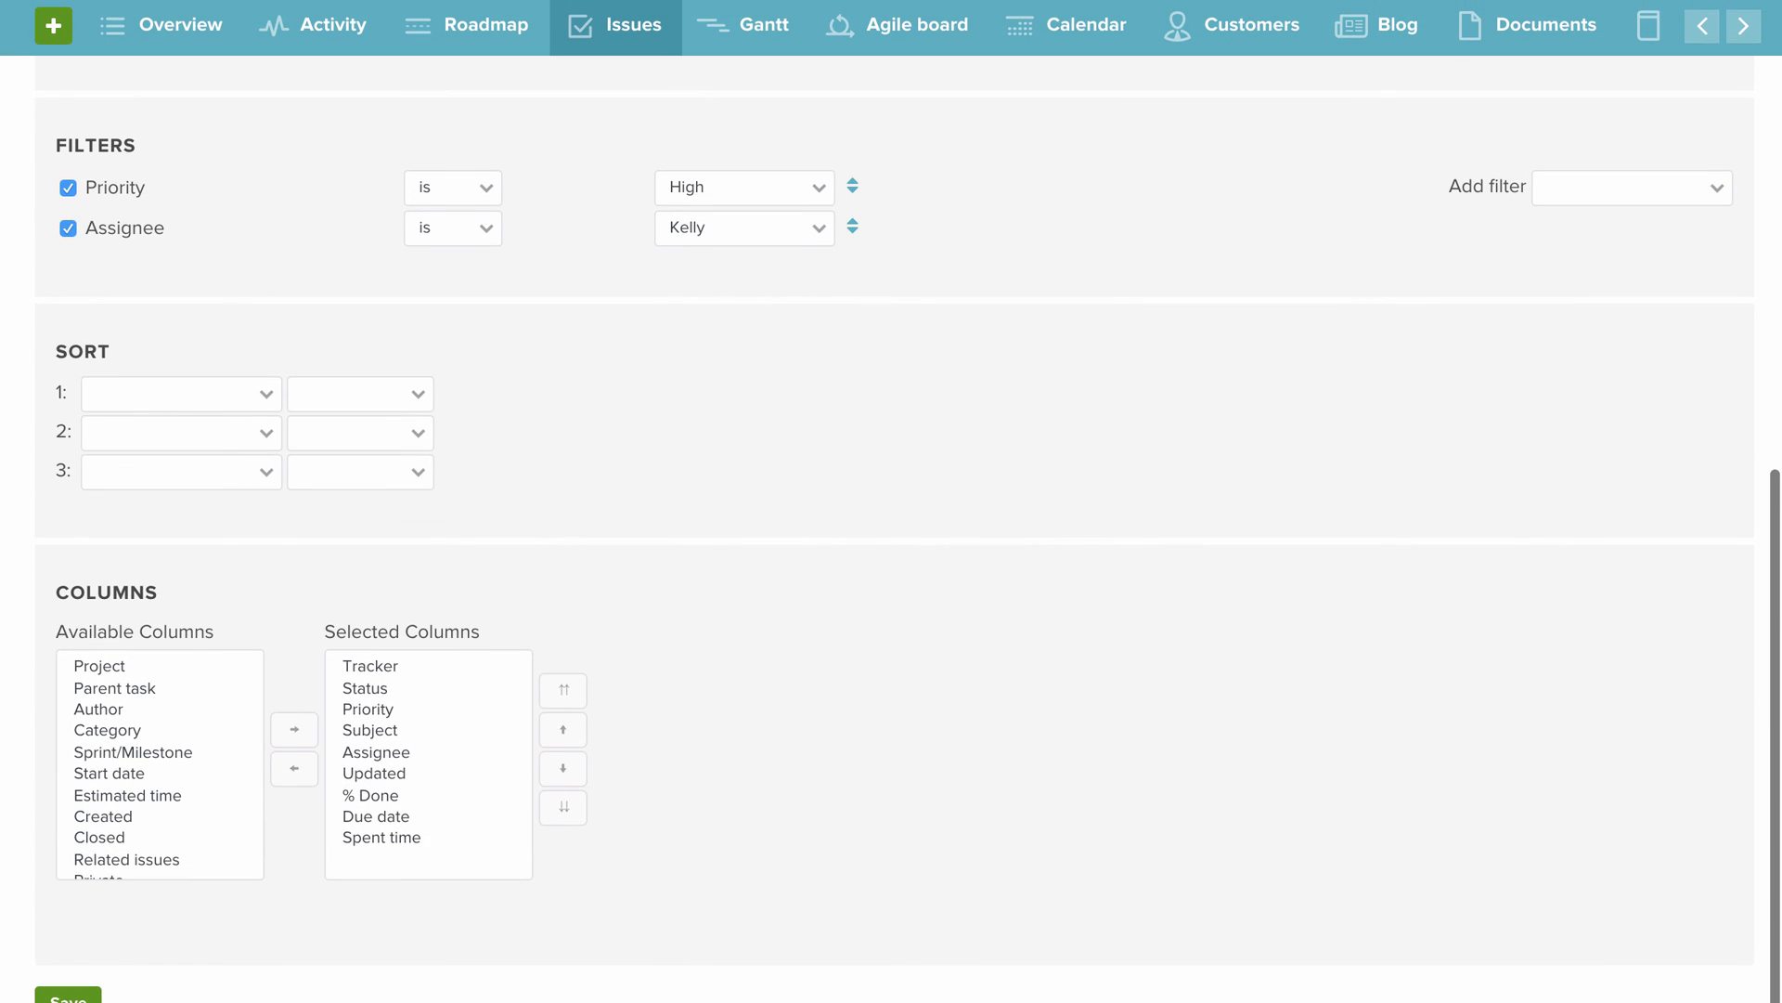
left_click(68, 998)
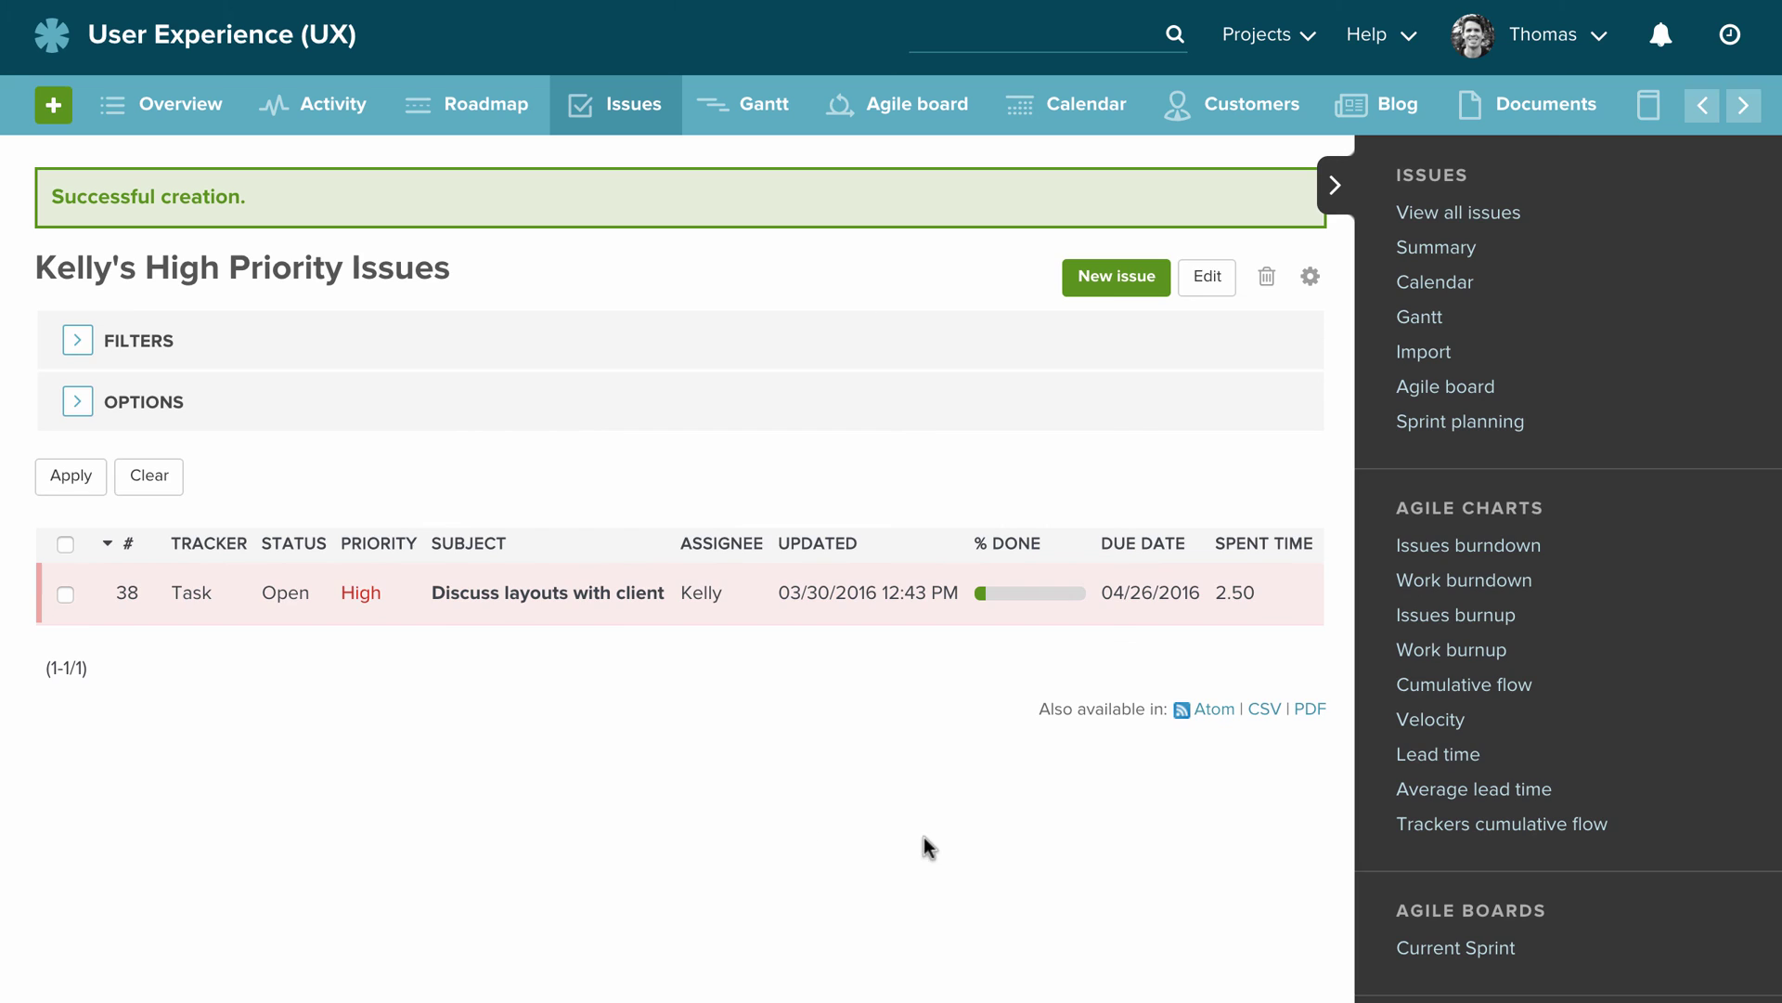
Clear the filters to list all issues, then open the saved custom query.
scroll(926, 838, "down", 3)
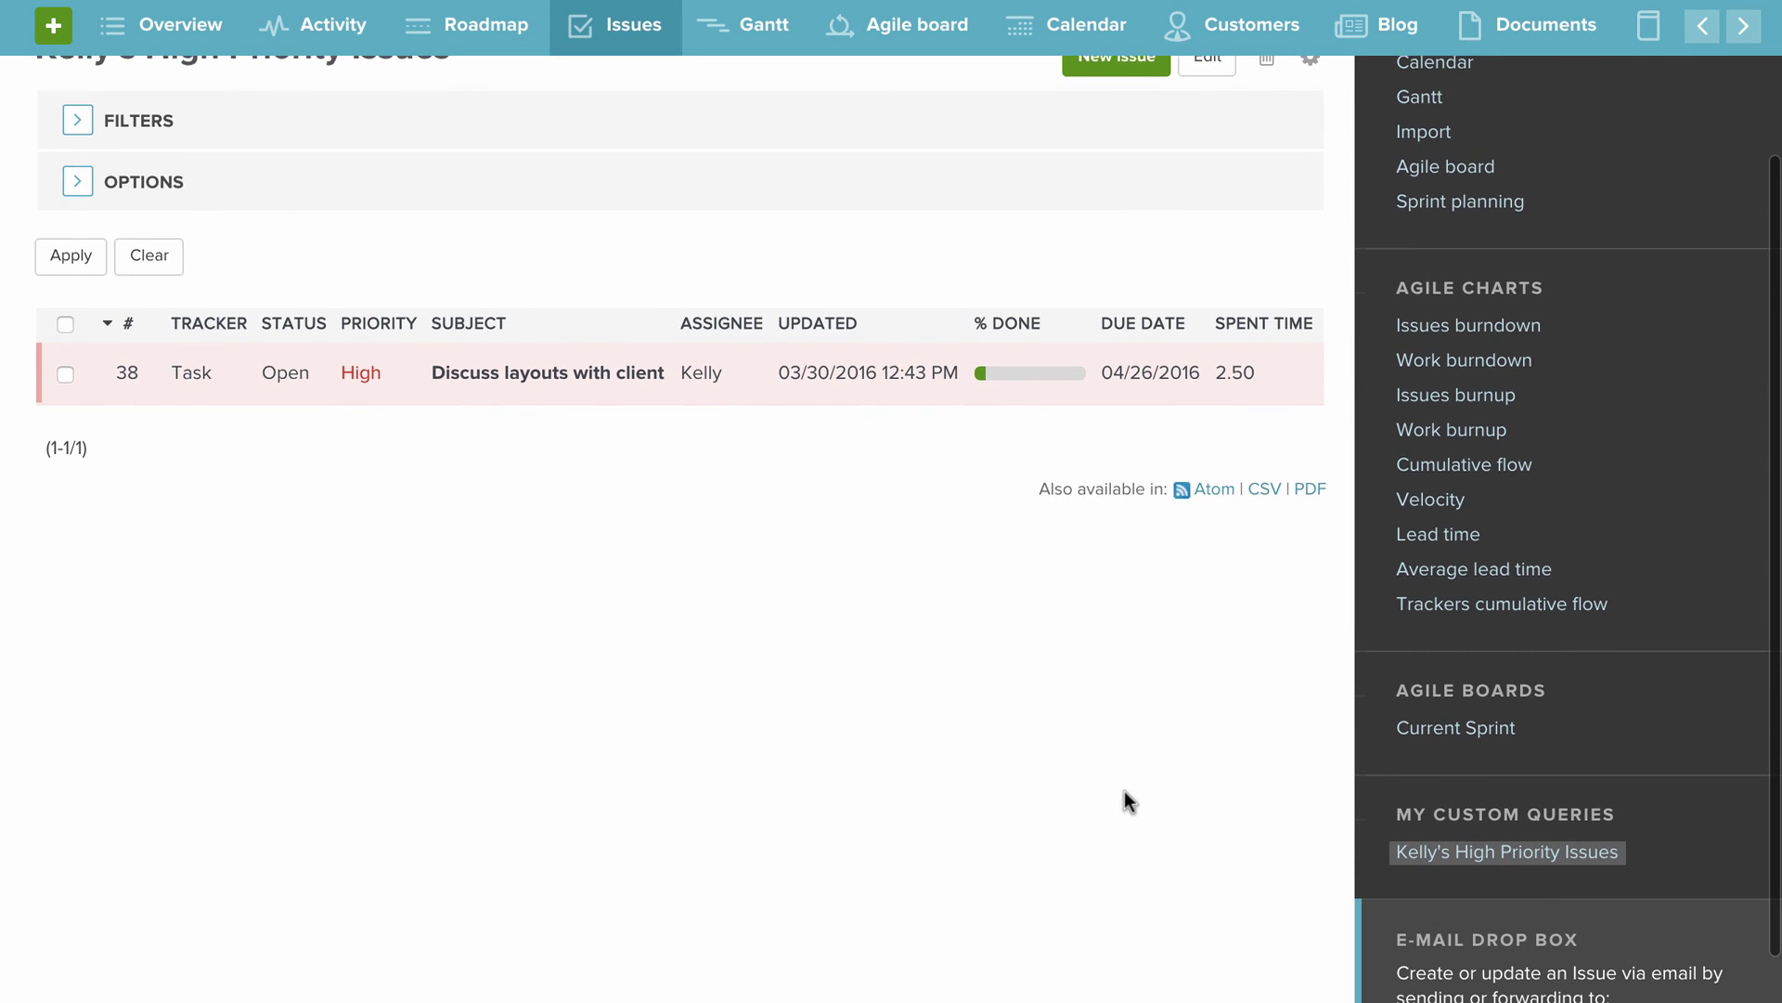
scroll(1124, 800, "up", 3)
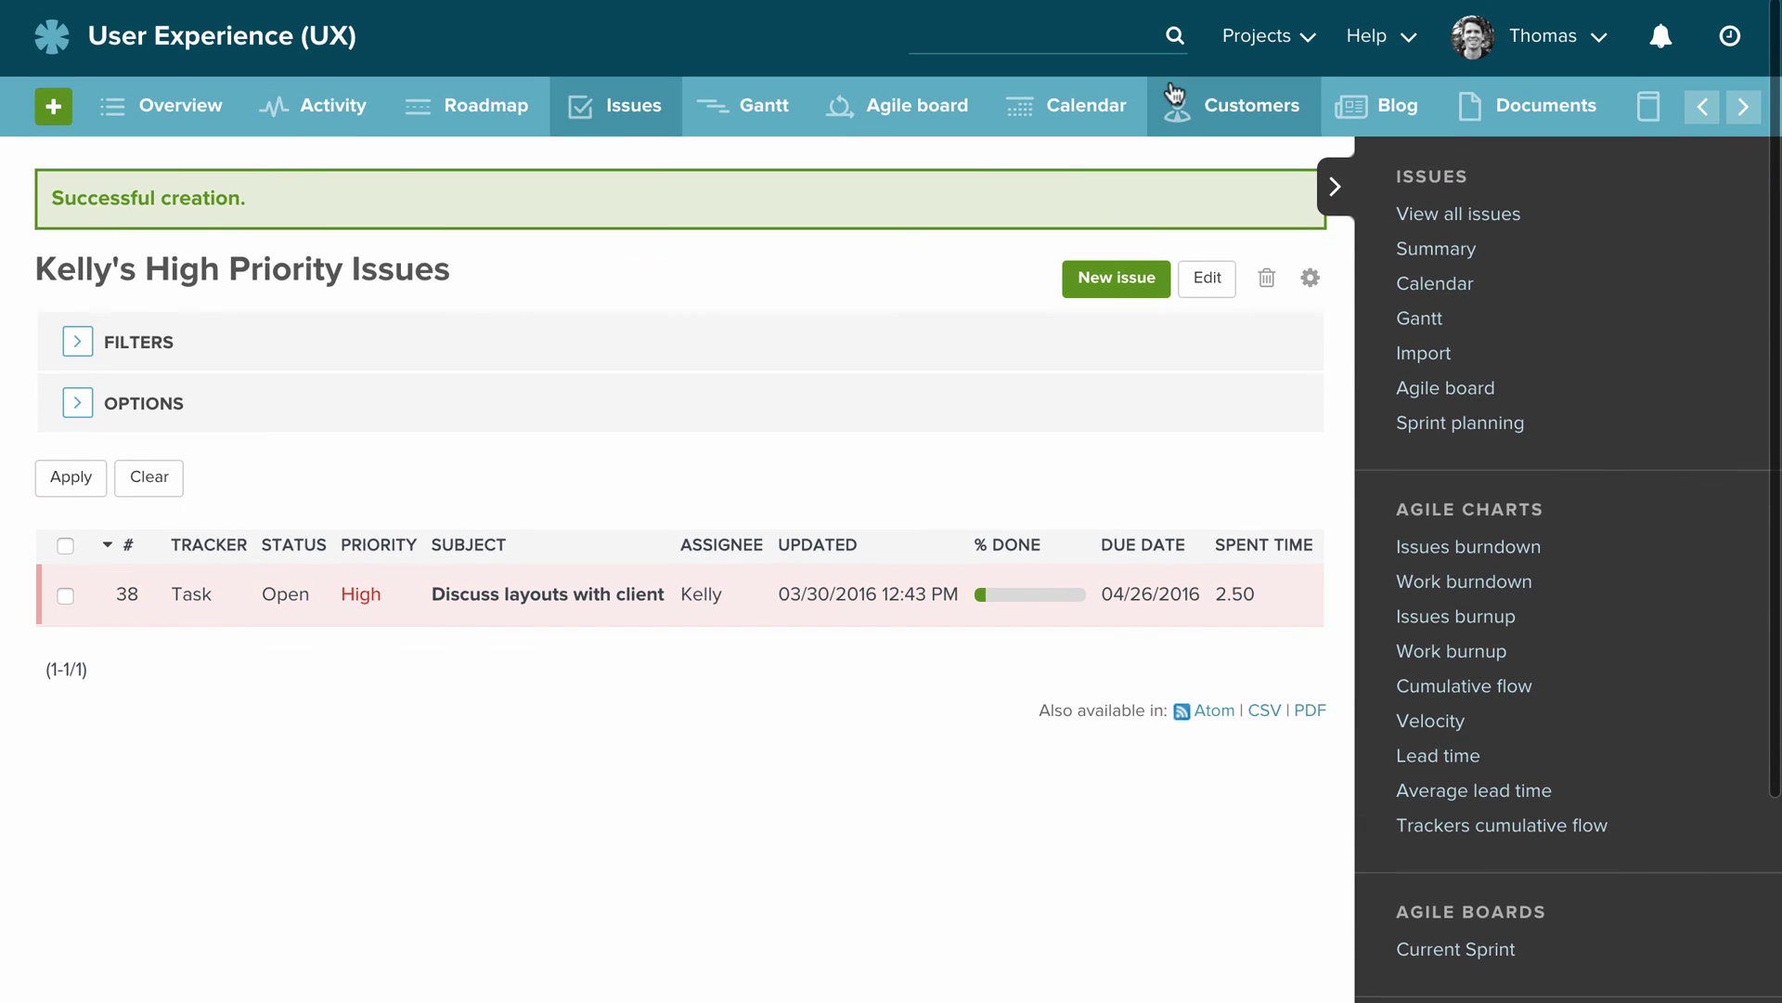
left_click(154, 477)
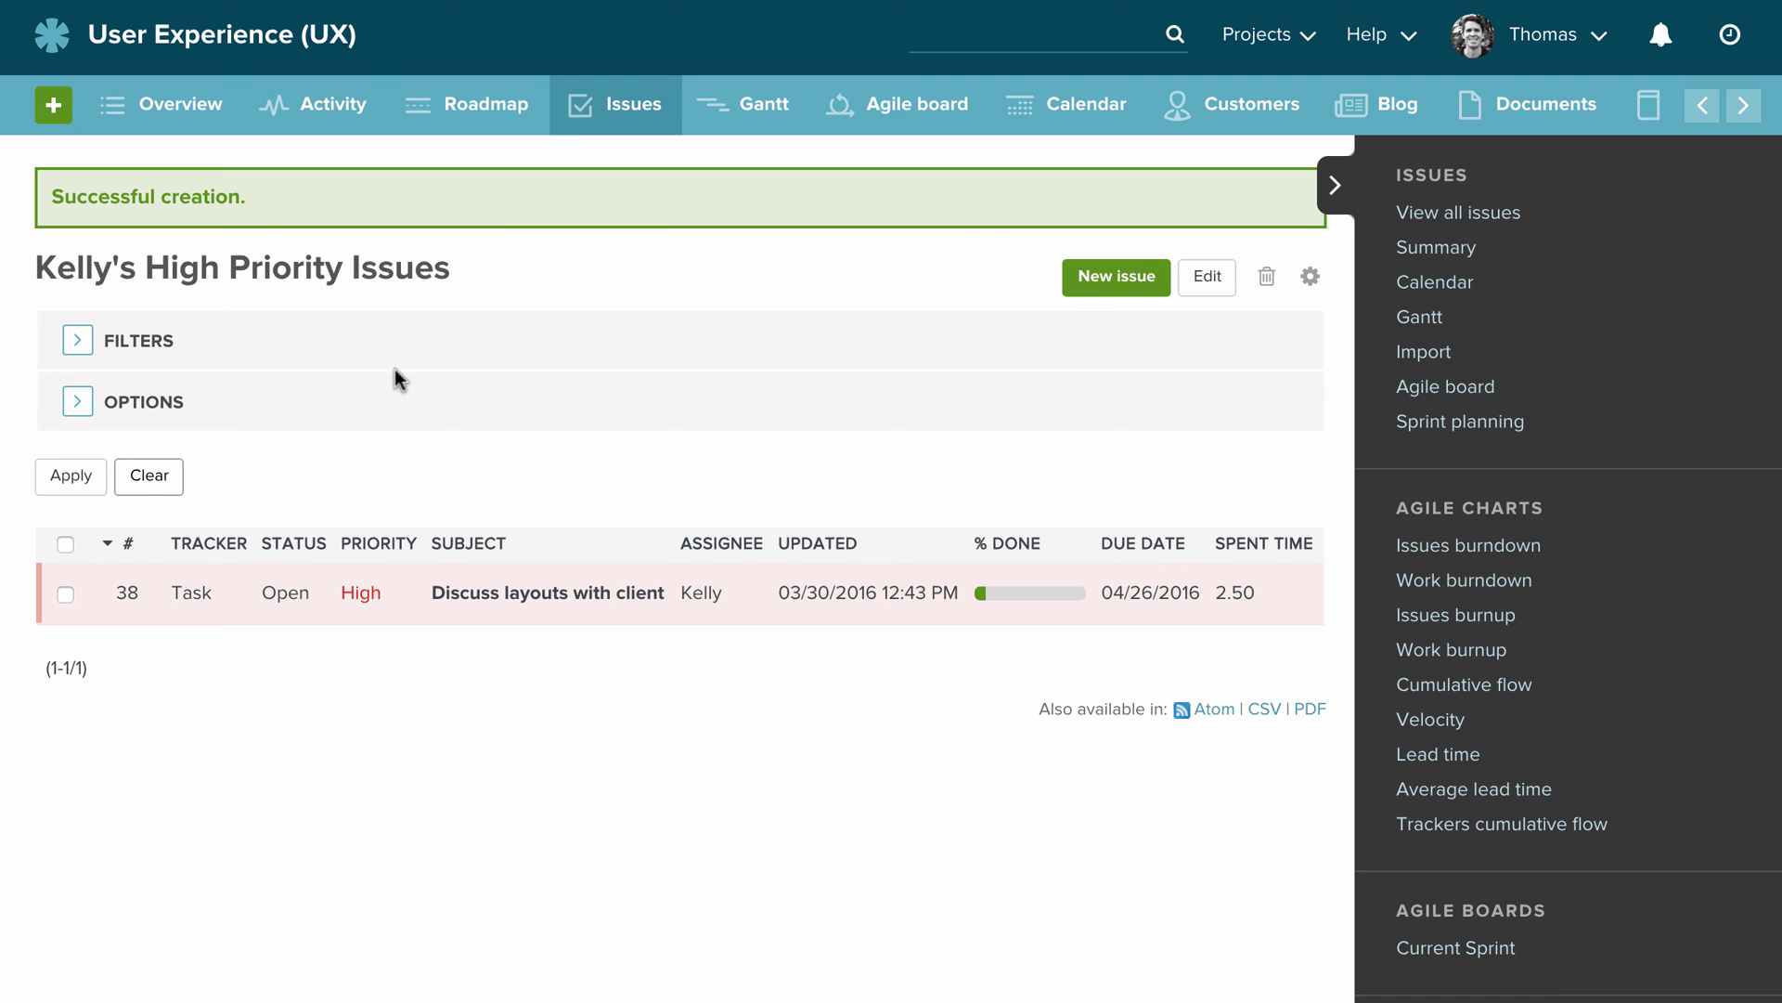
scroll(652, 415, "down", 5)
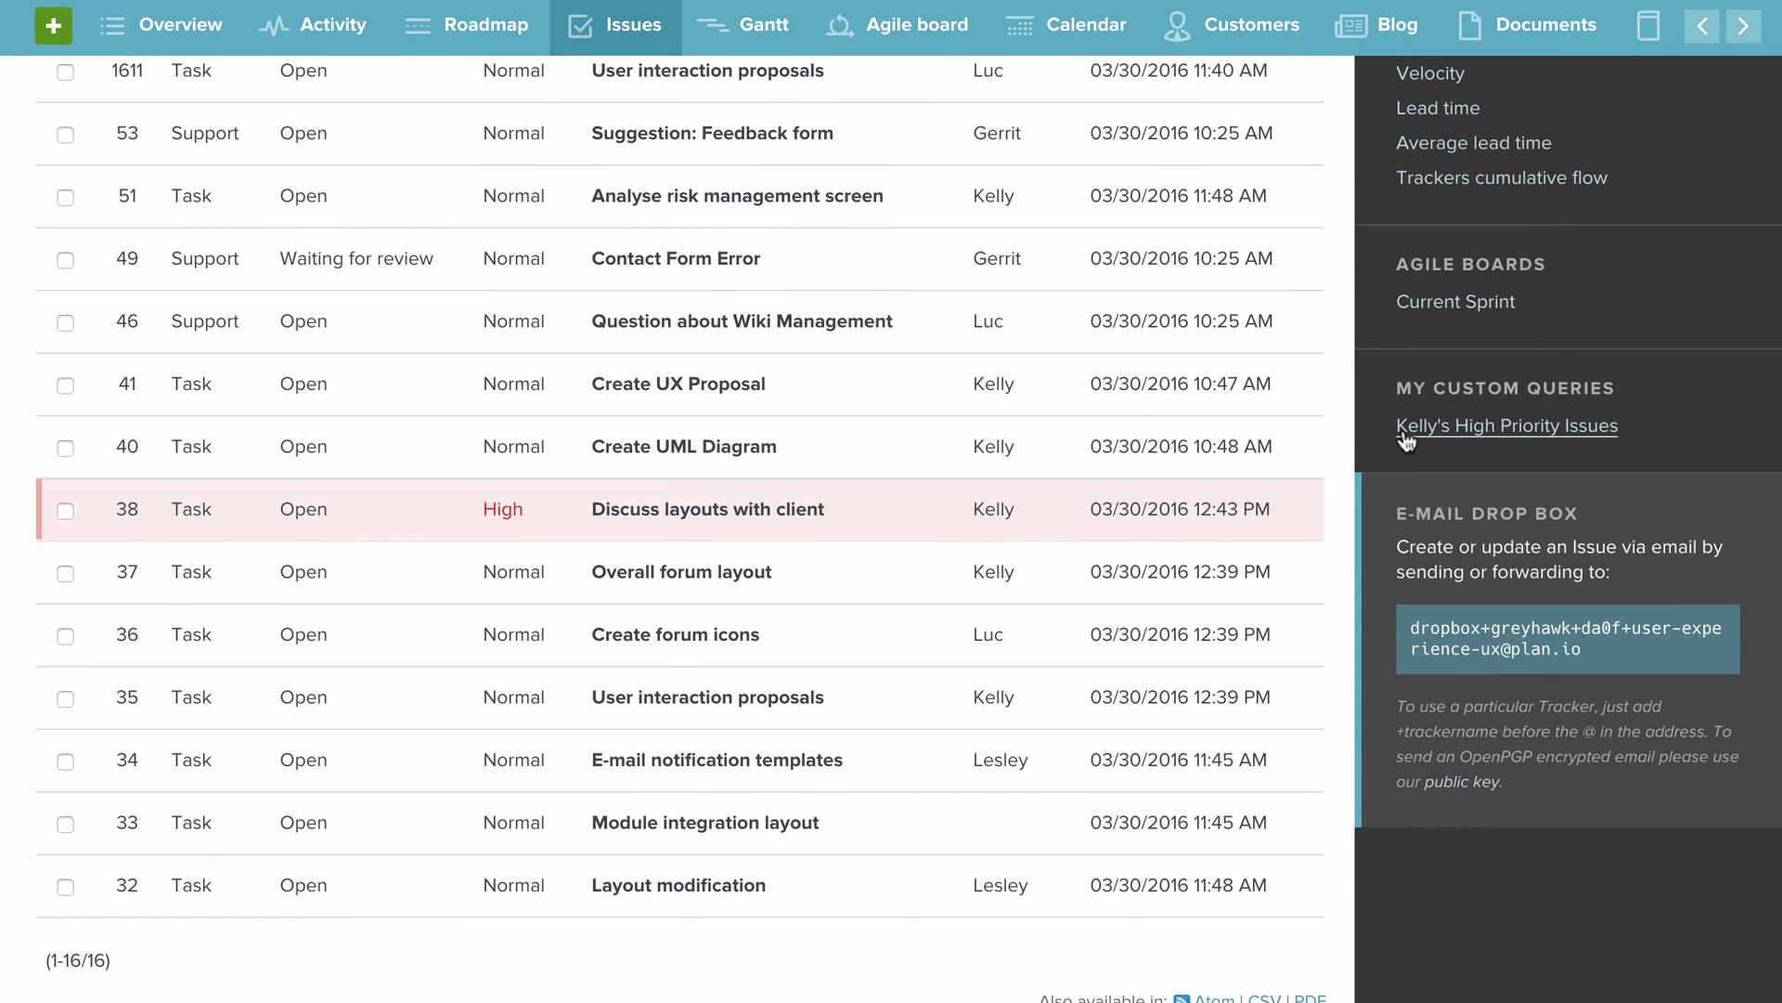
left_click(1404, 427)
scroll(522, 587, "up", 2)
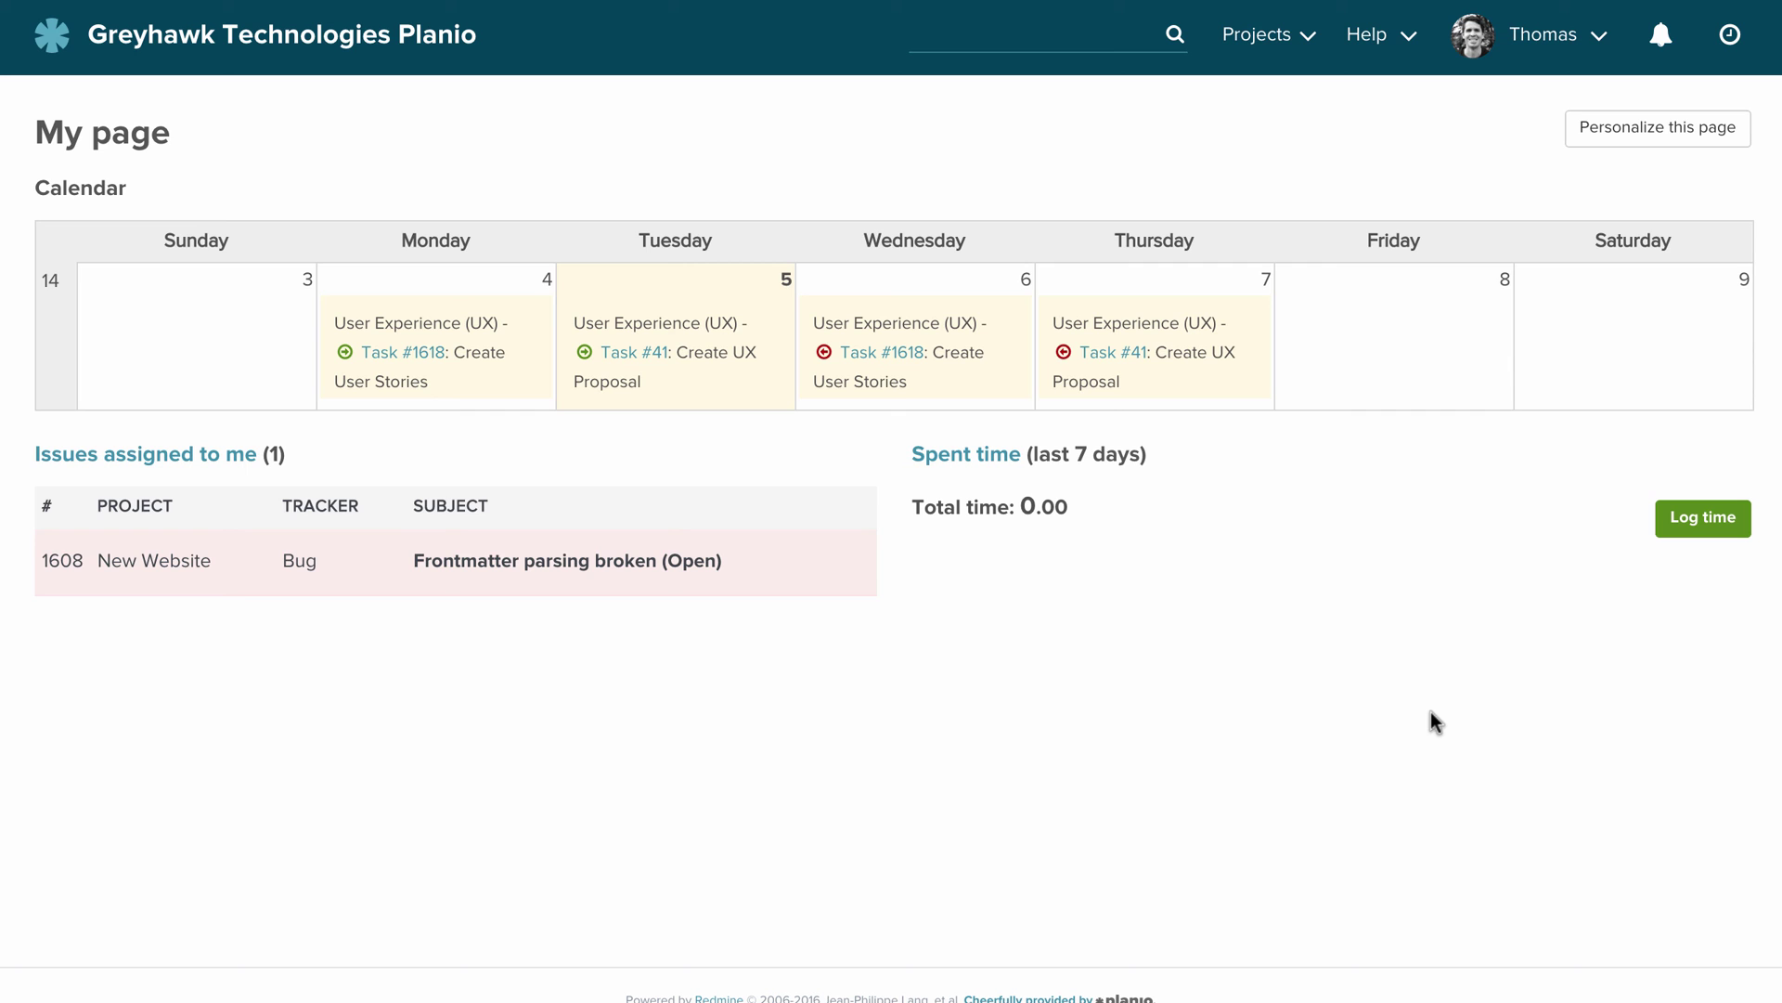
Add the colleague's High Priority Issues query block to the top of My page and finish personalizing.
left_click(1683, 139)
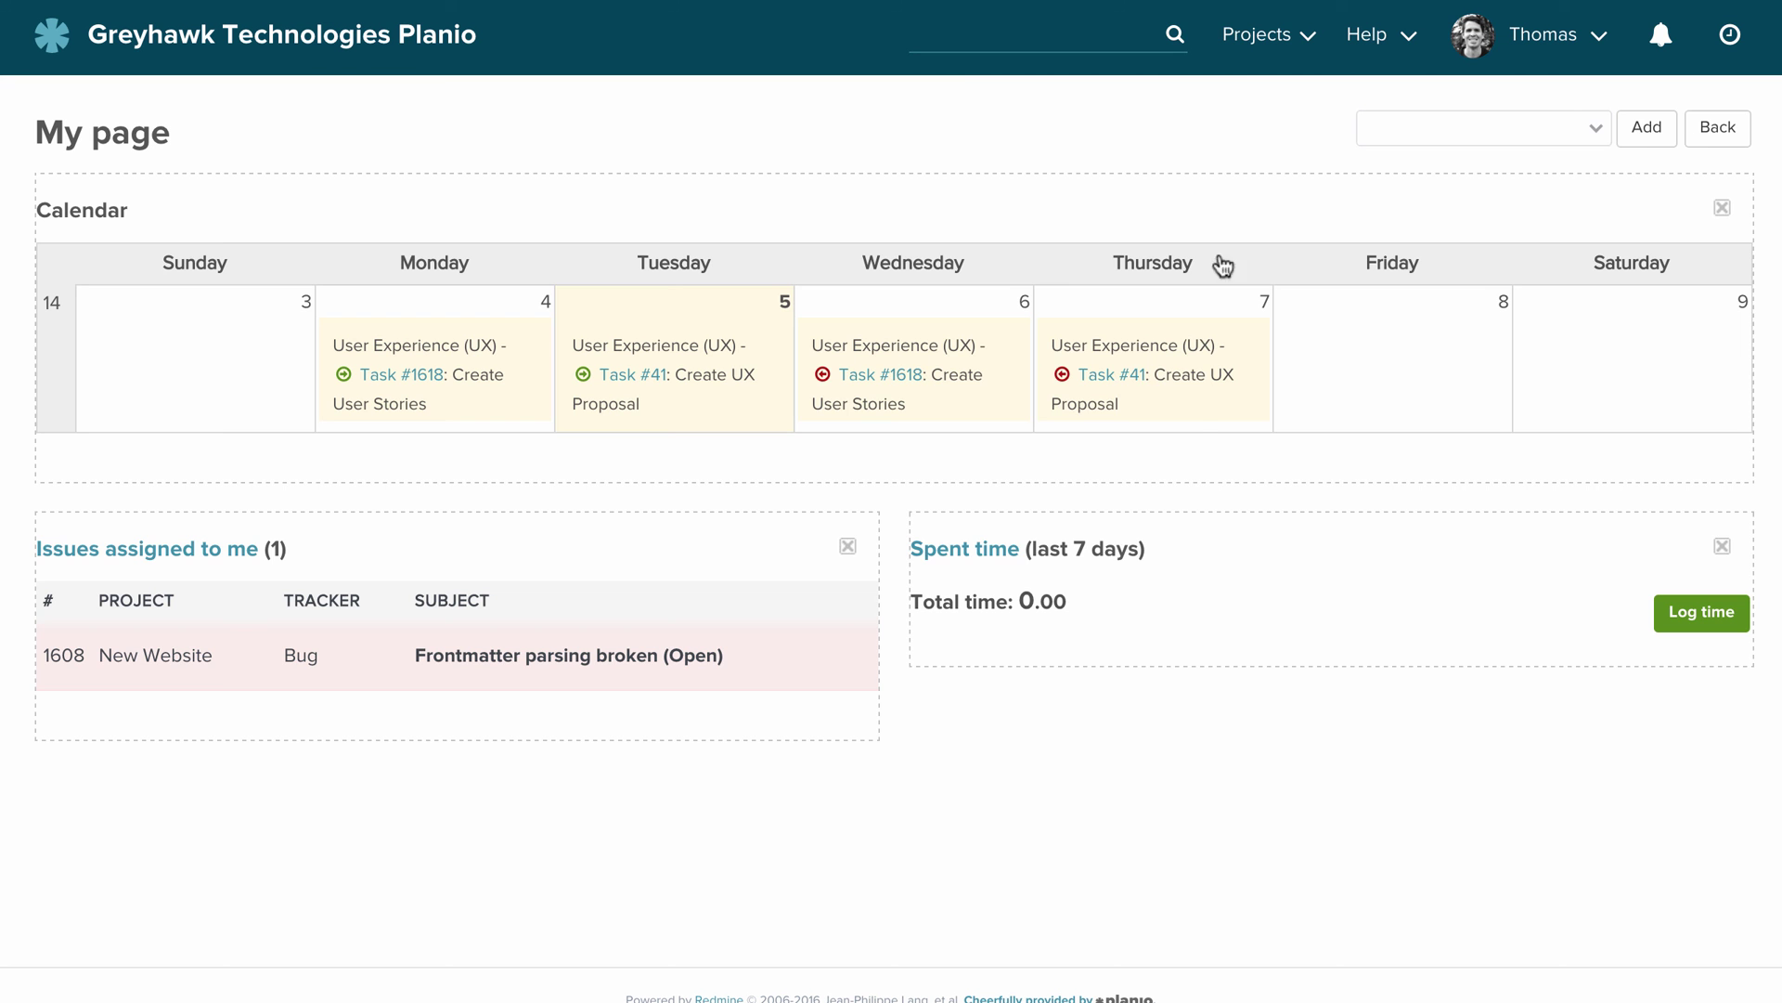
left_click(1515, 146)
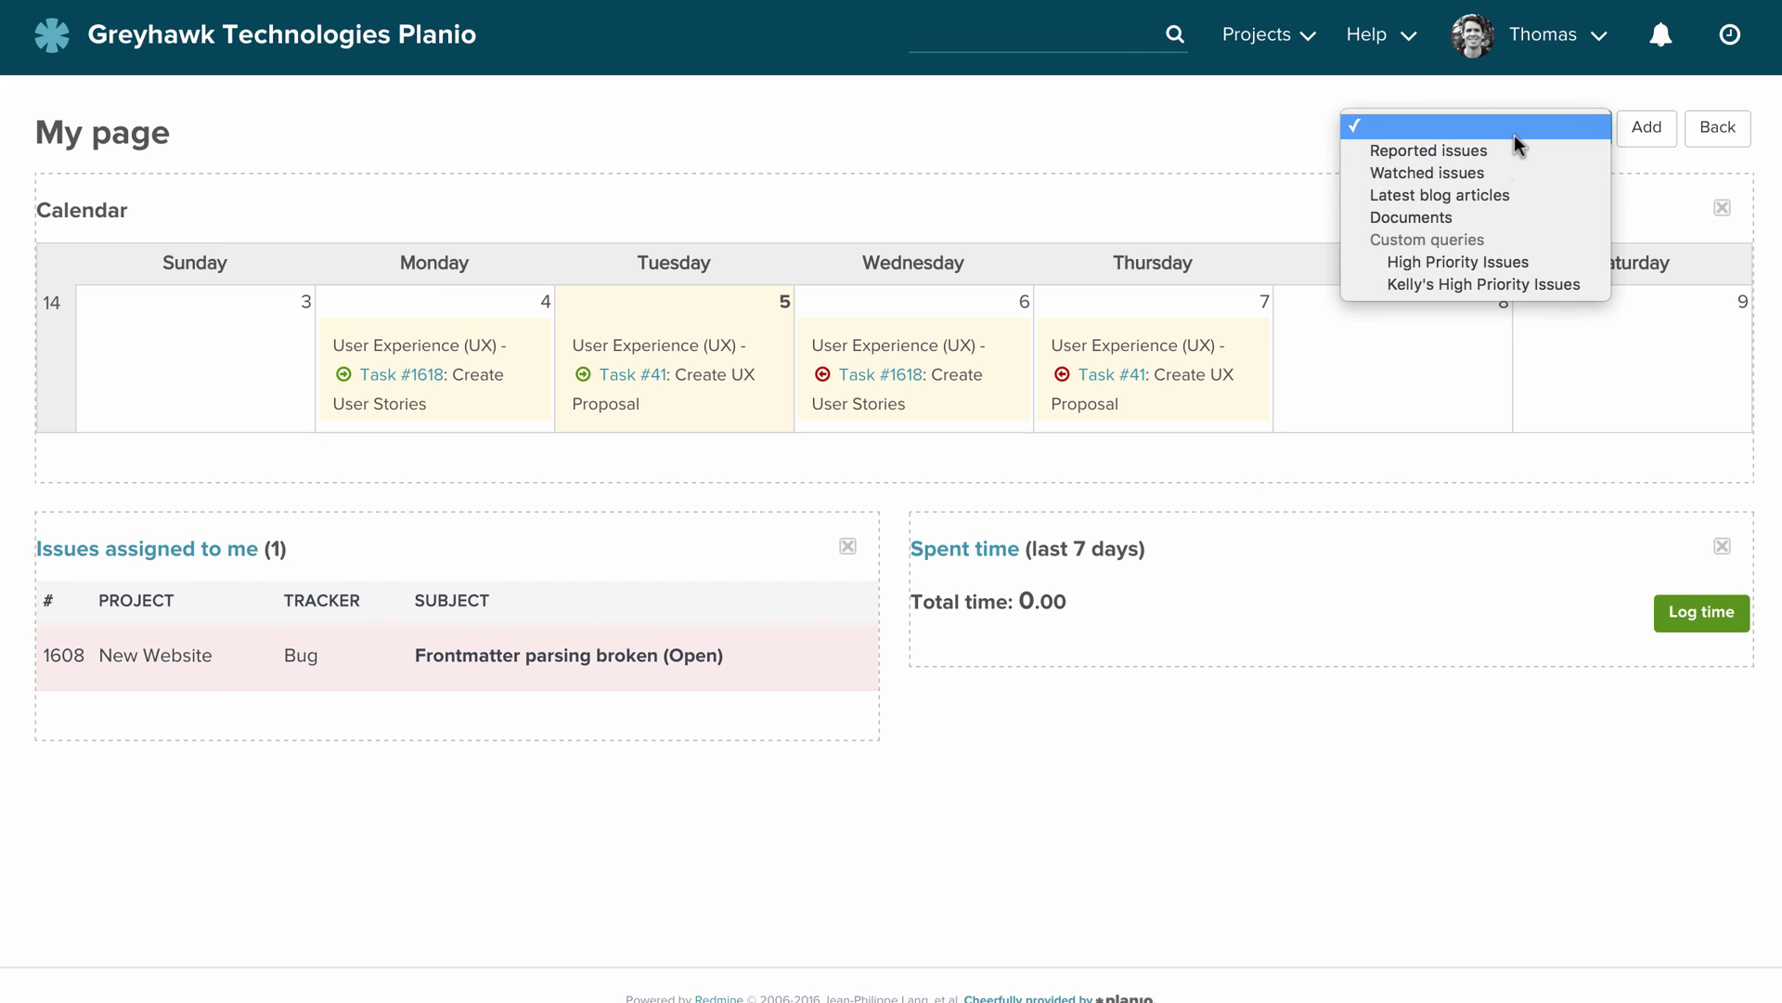
left_click(1484, 284)
left_click(1646, 130)
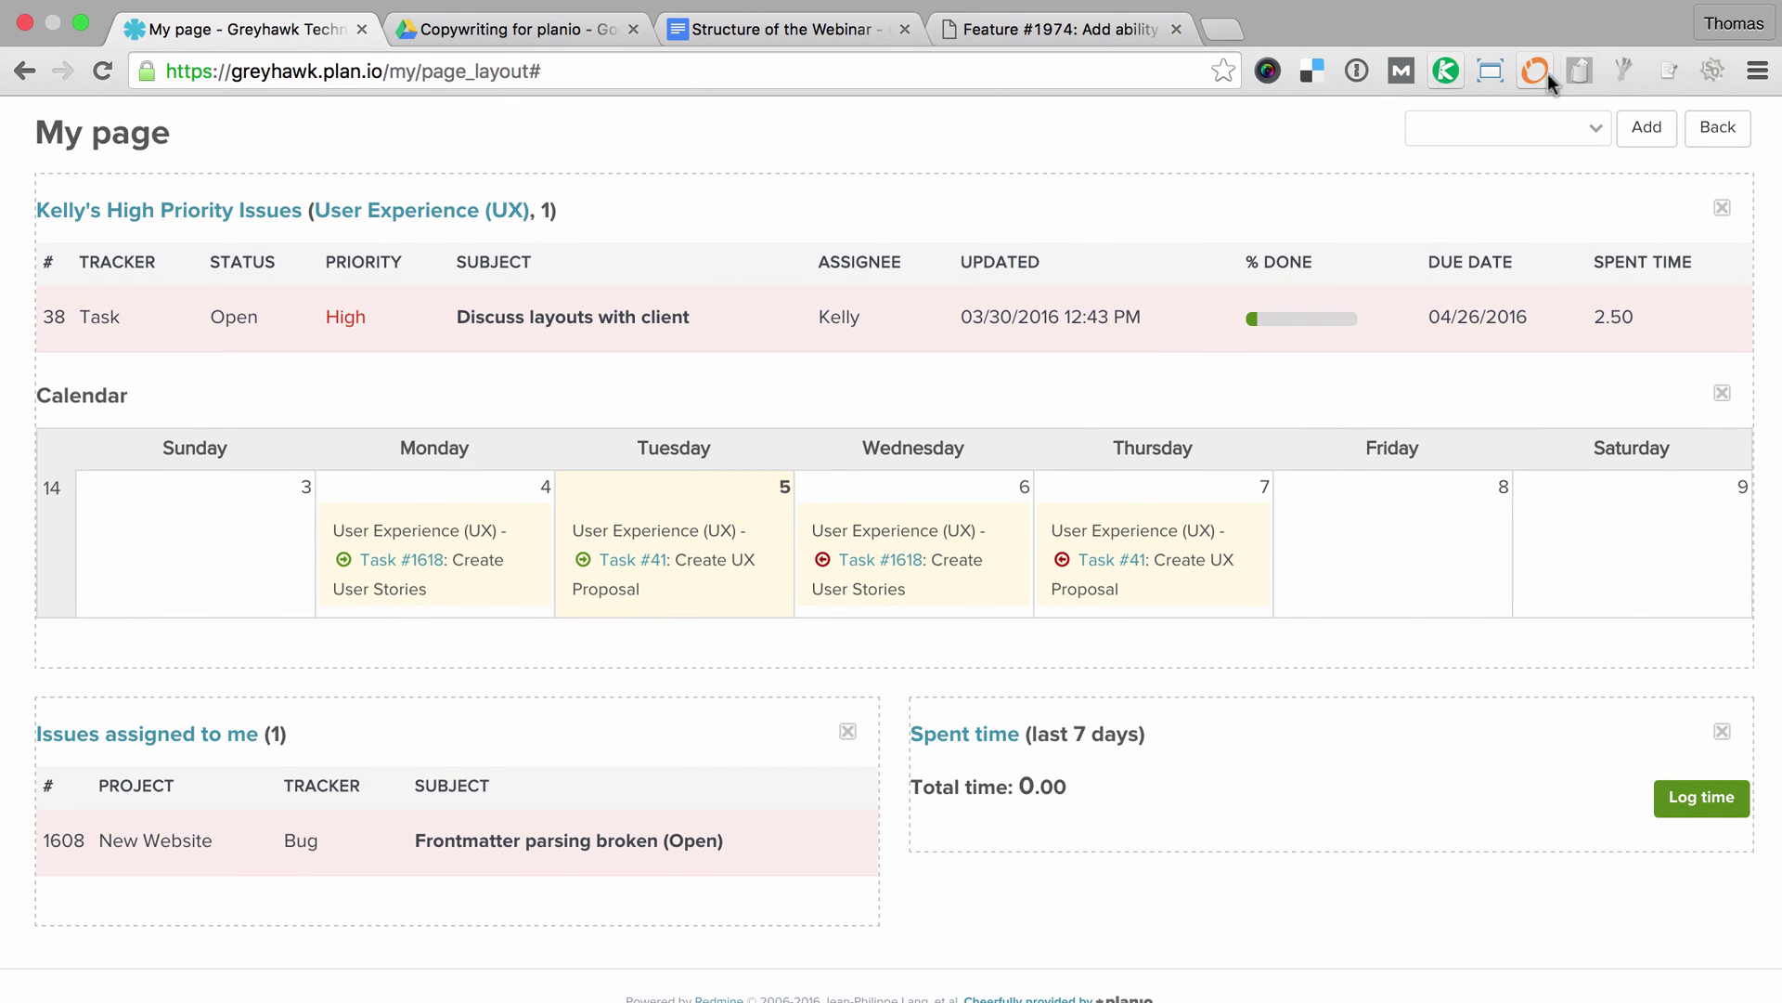
left_click(1718, 127)
mouse_move(1049, 548)
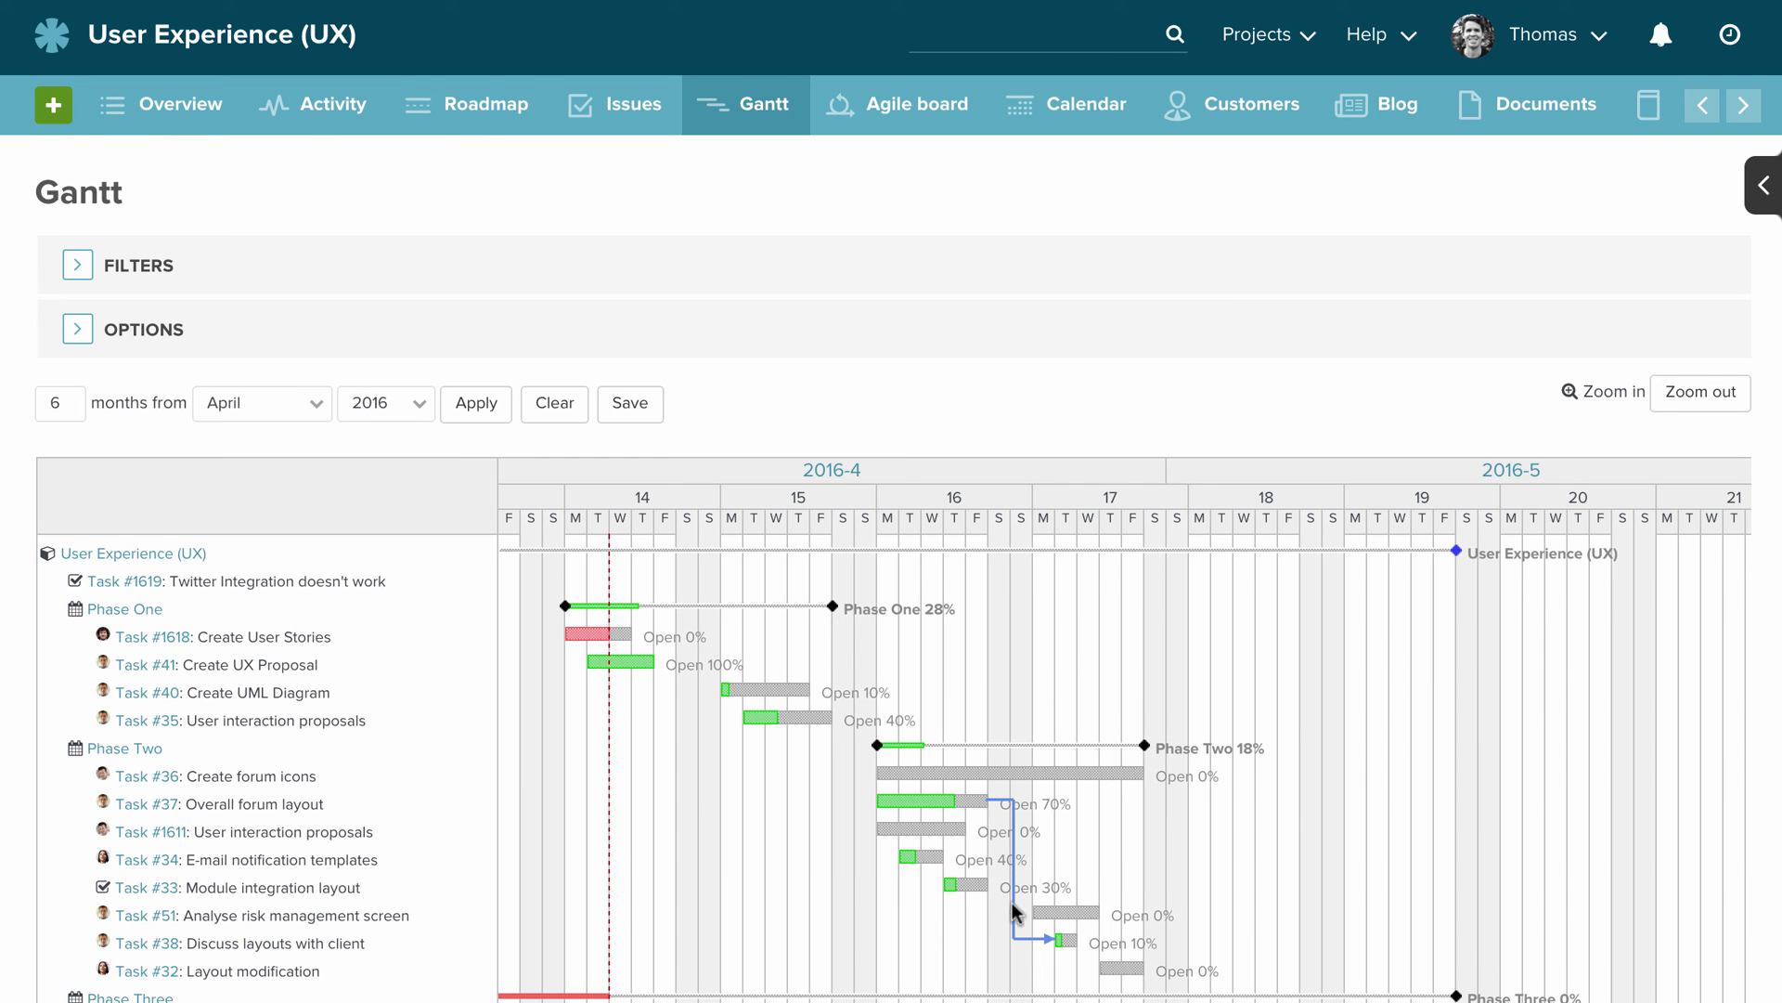
Scroll through the User Experience (UX) Gantt chart and its PDF export to review phases and tasks.
scroll(1367, 787, "down", 1)
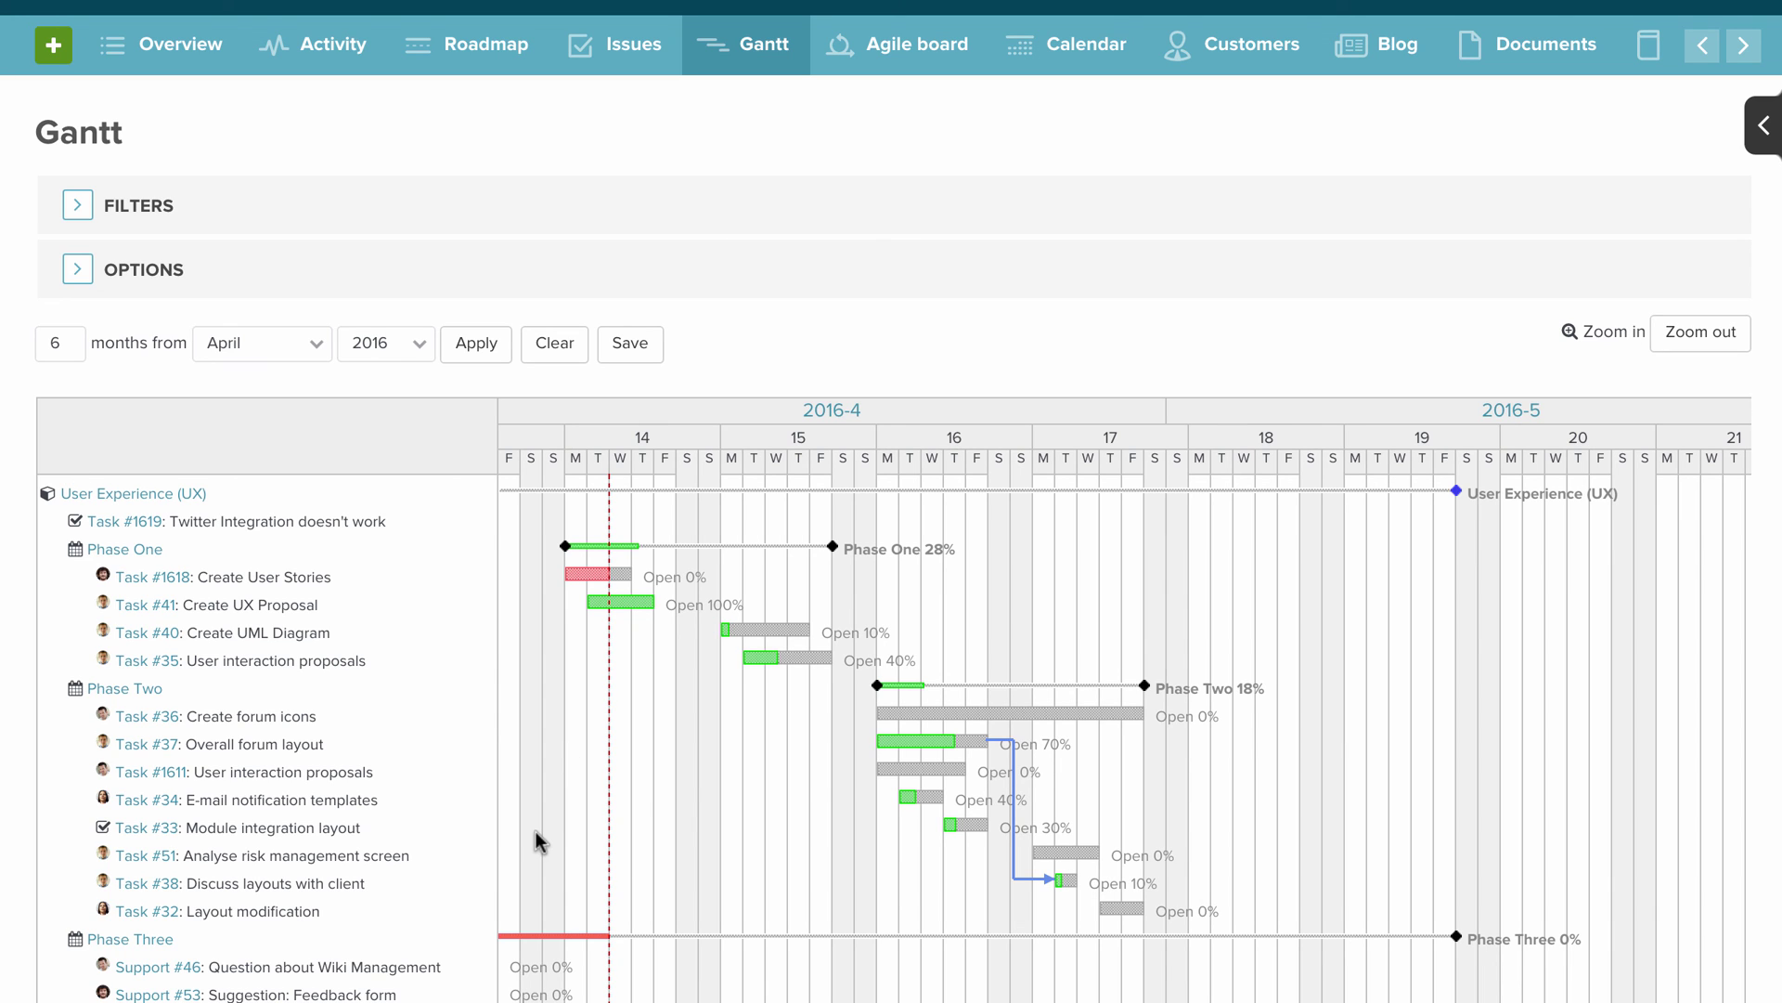
scroll(536, 838, "down", 2)
scroll(537, 832, "down", 3)
scroll(537, 832, "up", 6)
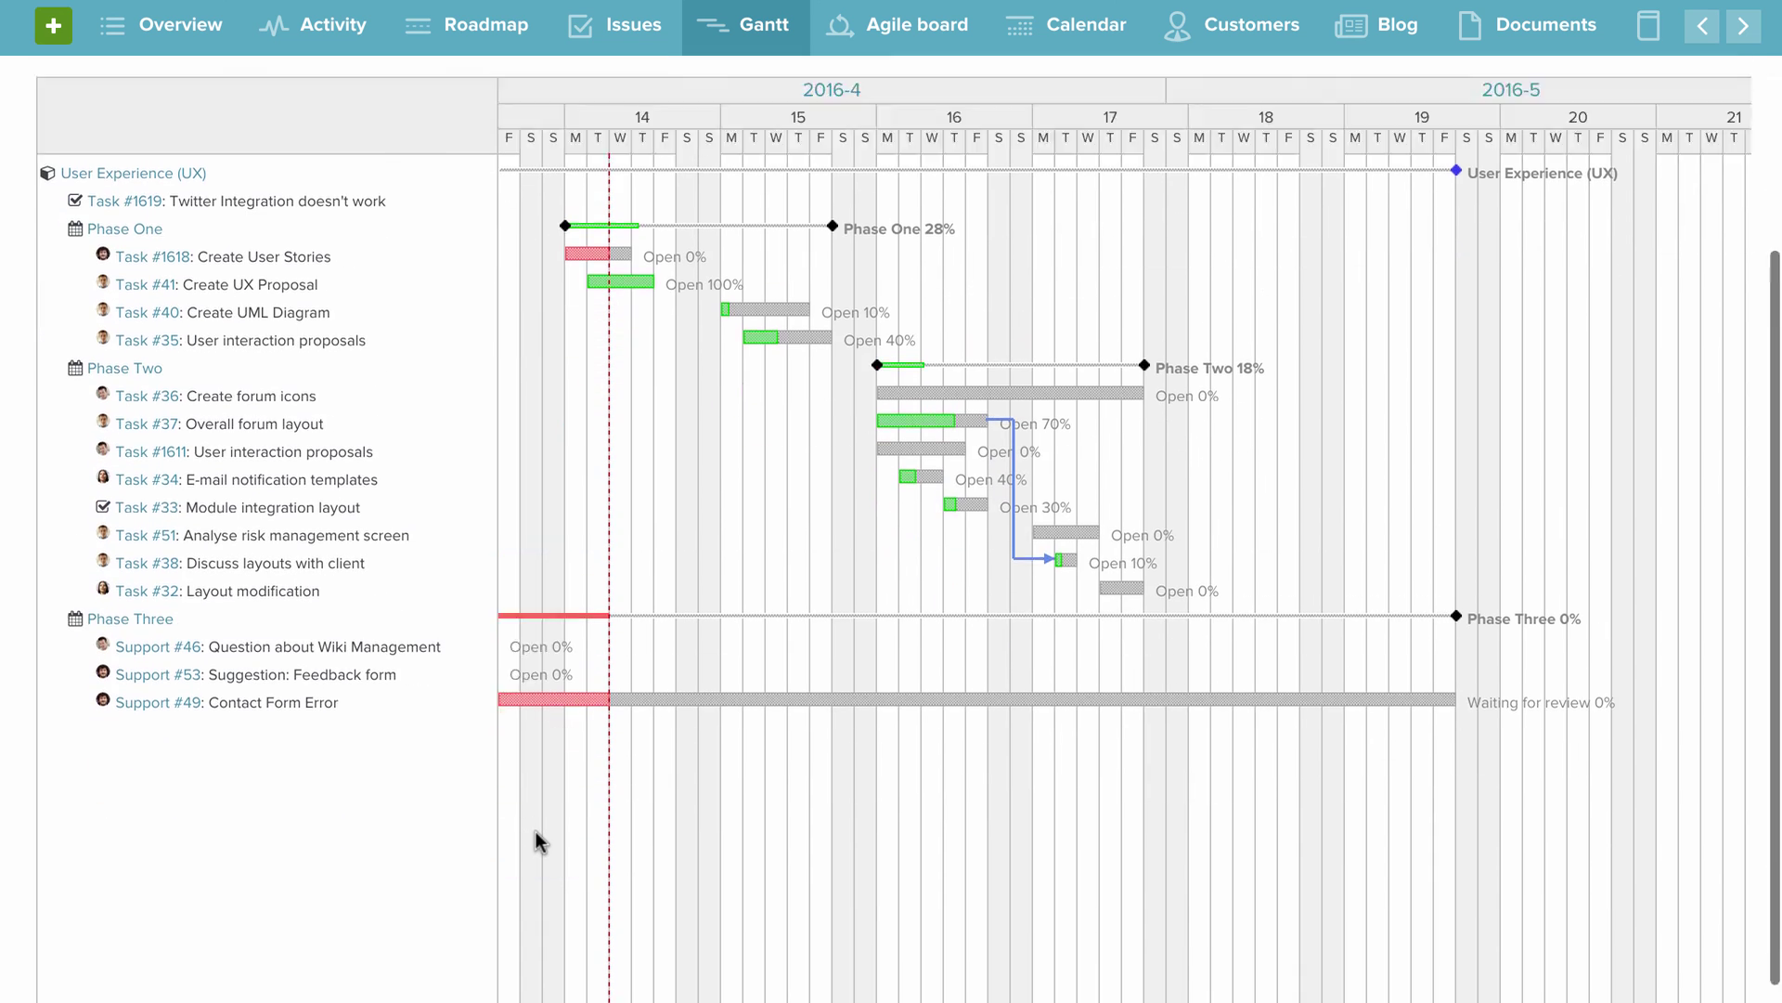
scroll(536, 832, "down", 1)
scroll(536, 832, "up", 1)
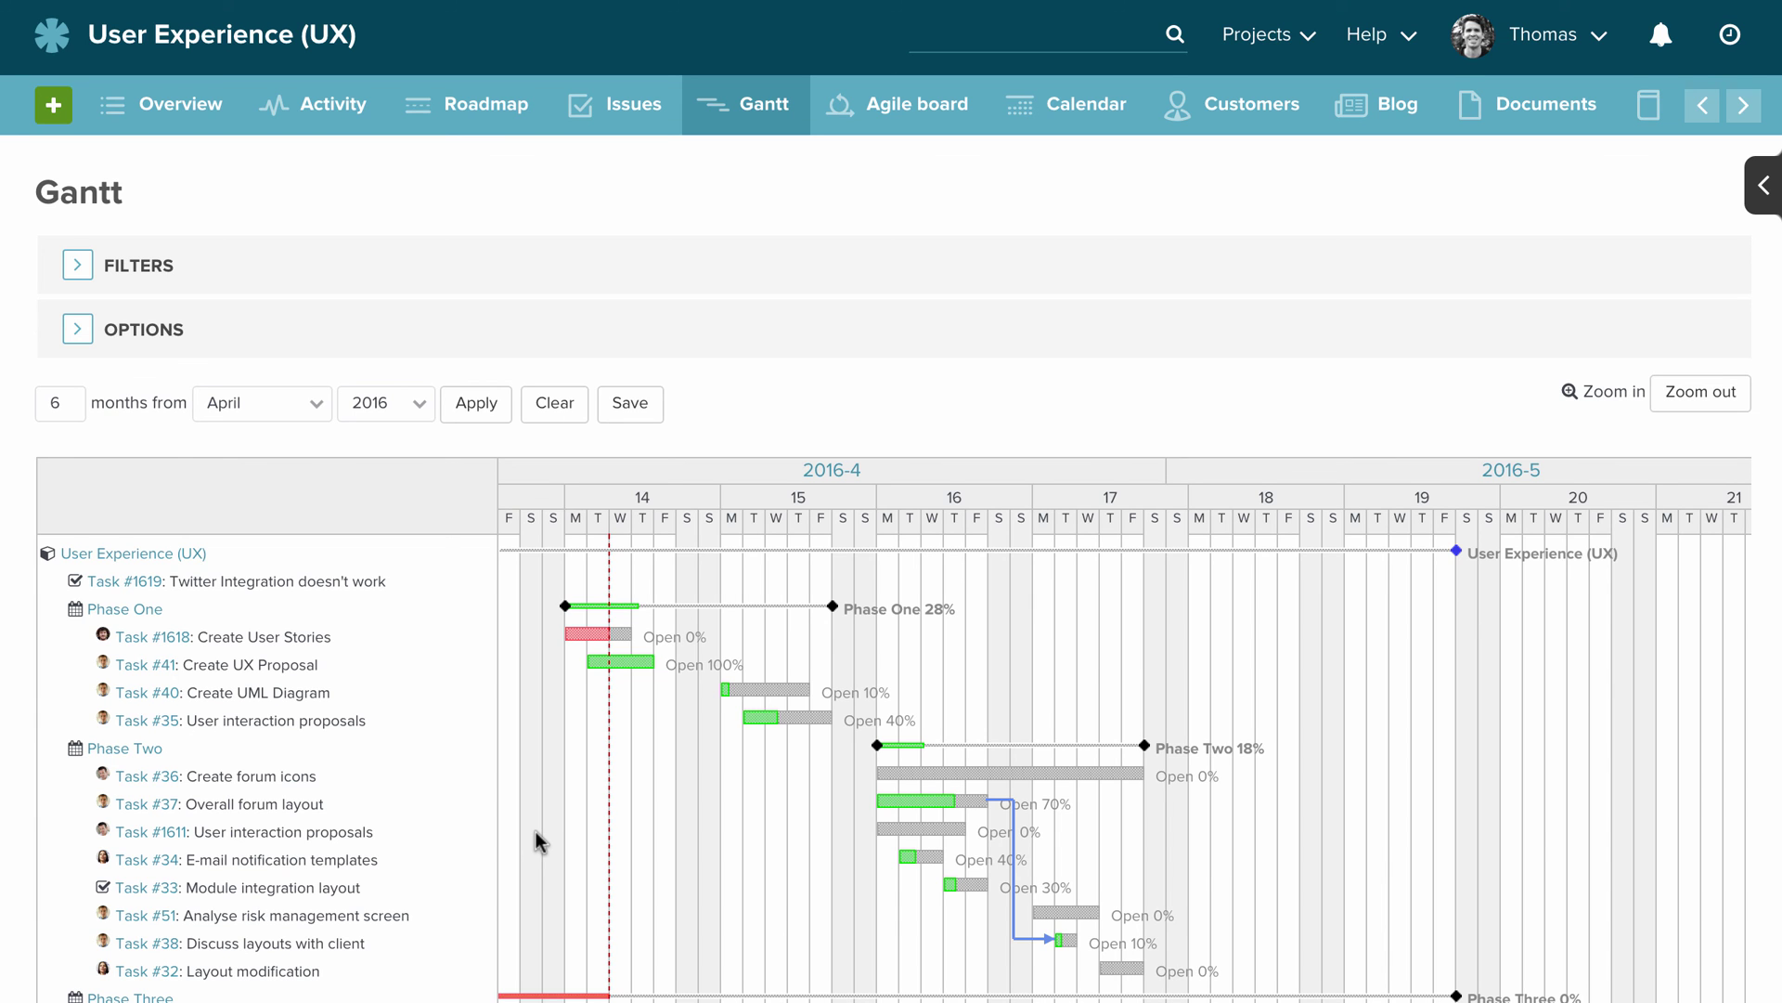
scroll(537, 832, "down", 6)
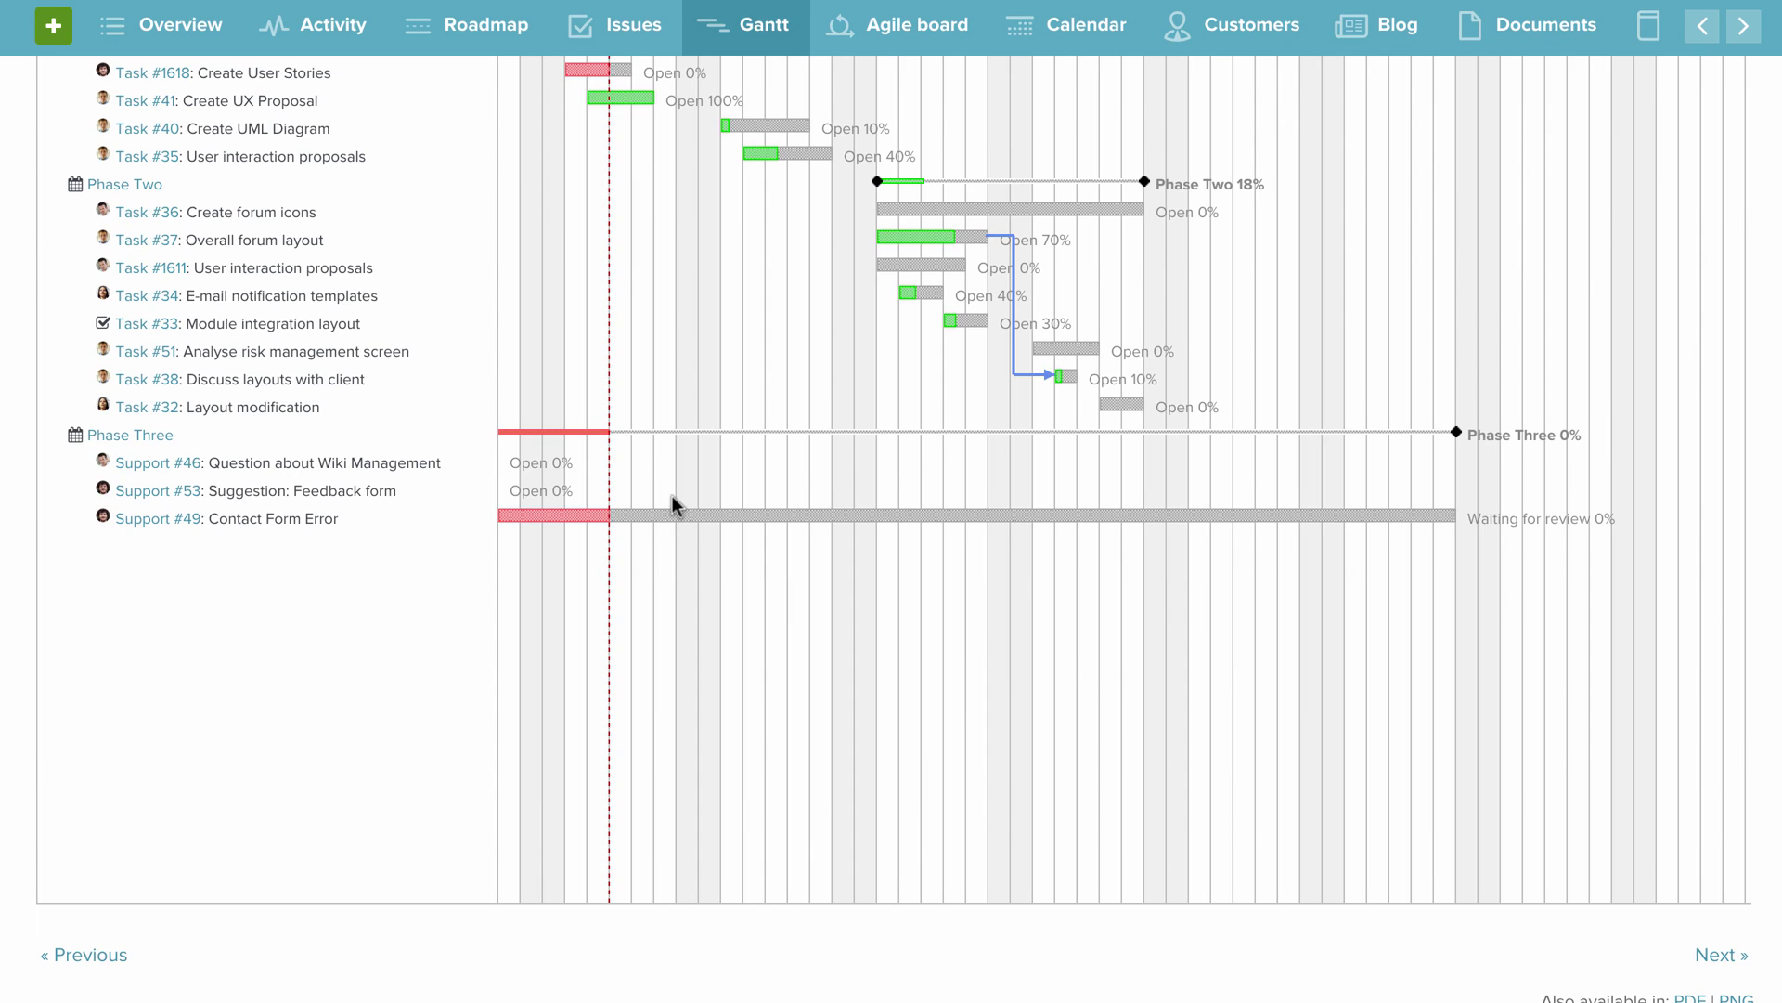
scroll(675, 502, "up", 5)
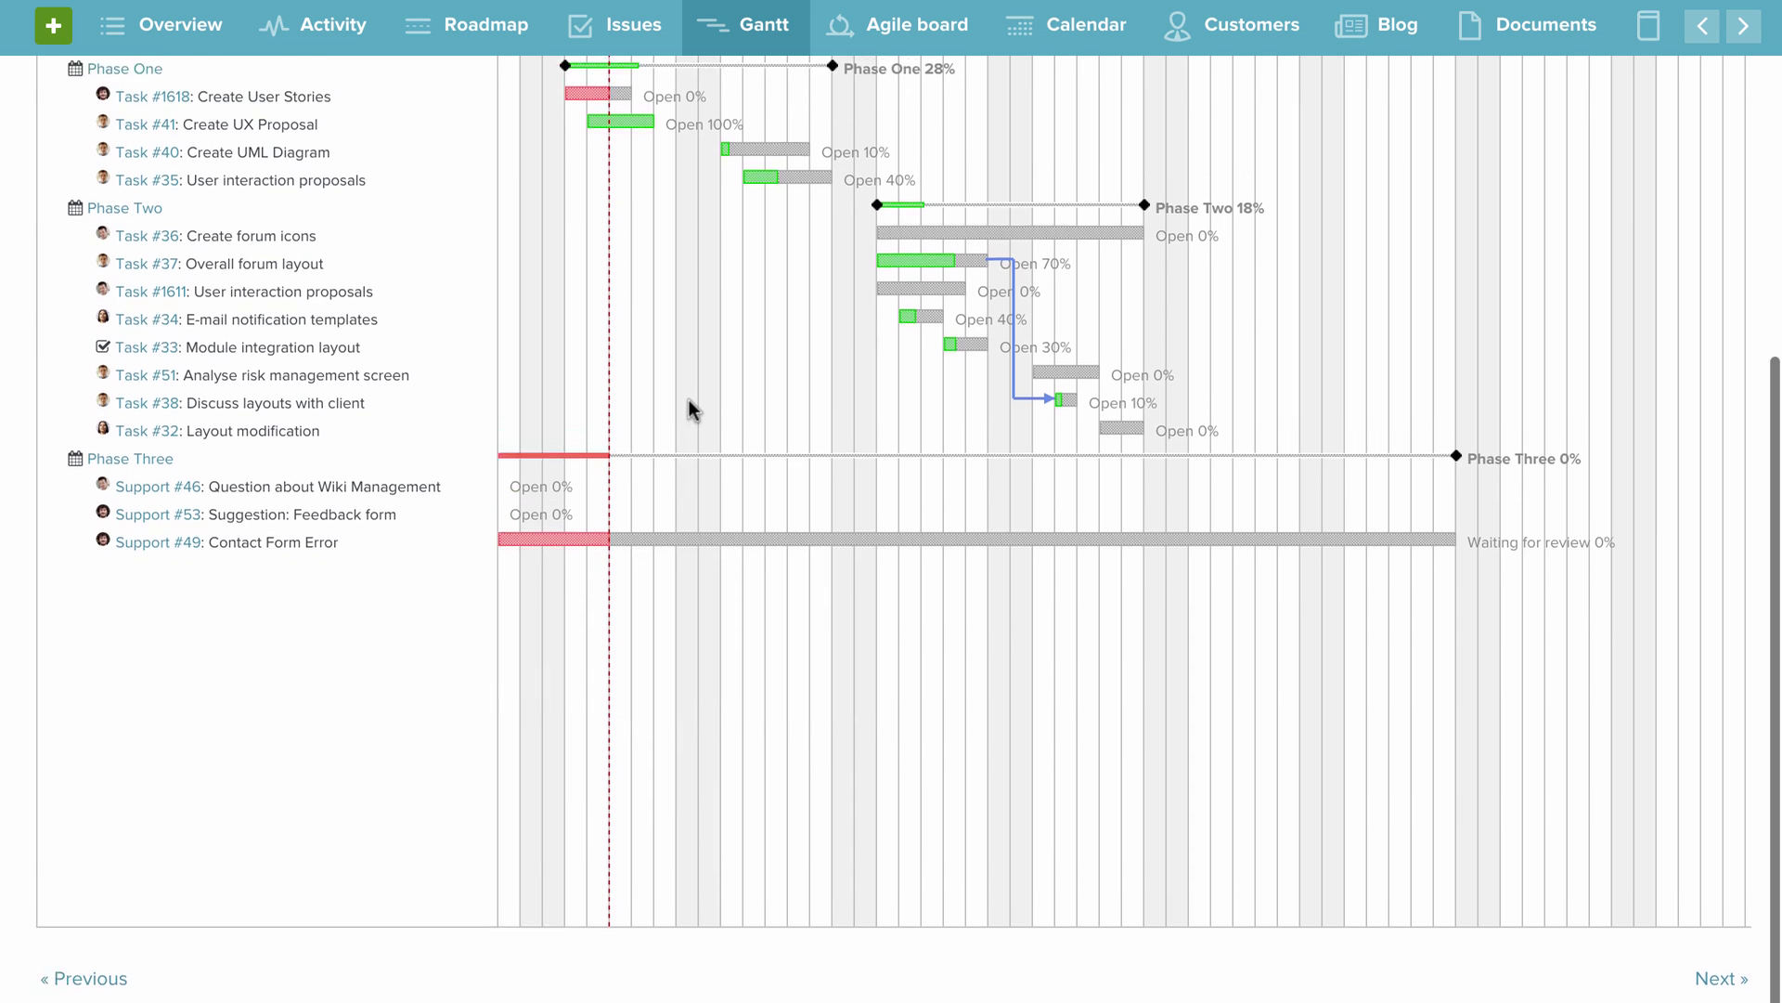
scroll(688, 399, "up", 3)
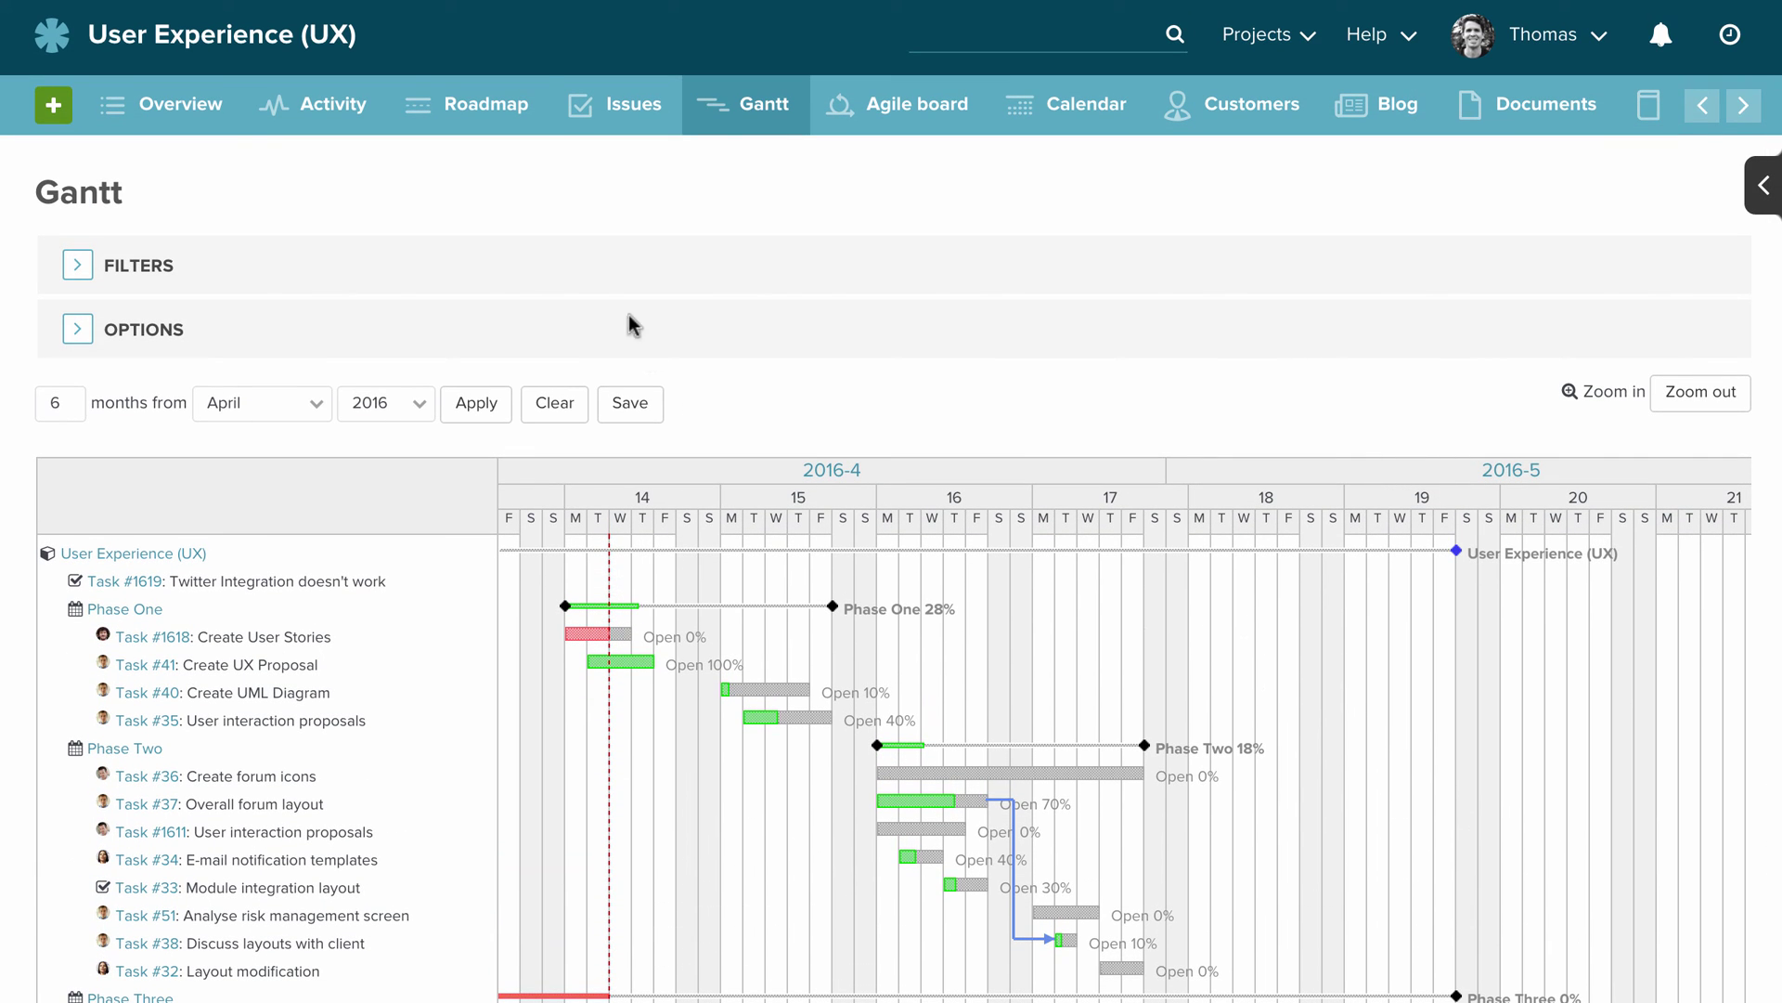
Open the Roadmap's Phase One milestone and review its time tracking and burndown chart.
left_click(480, 118)
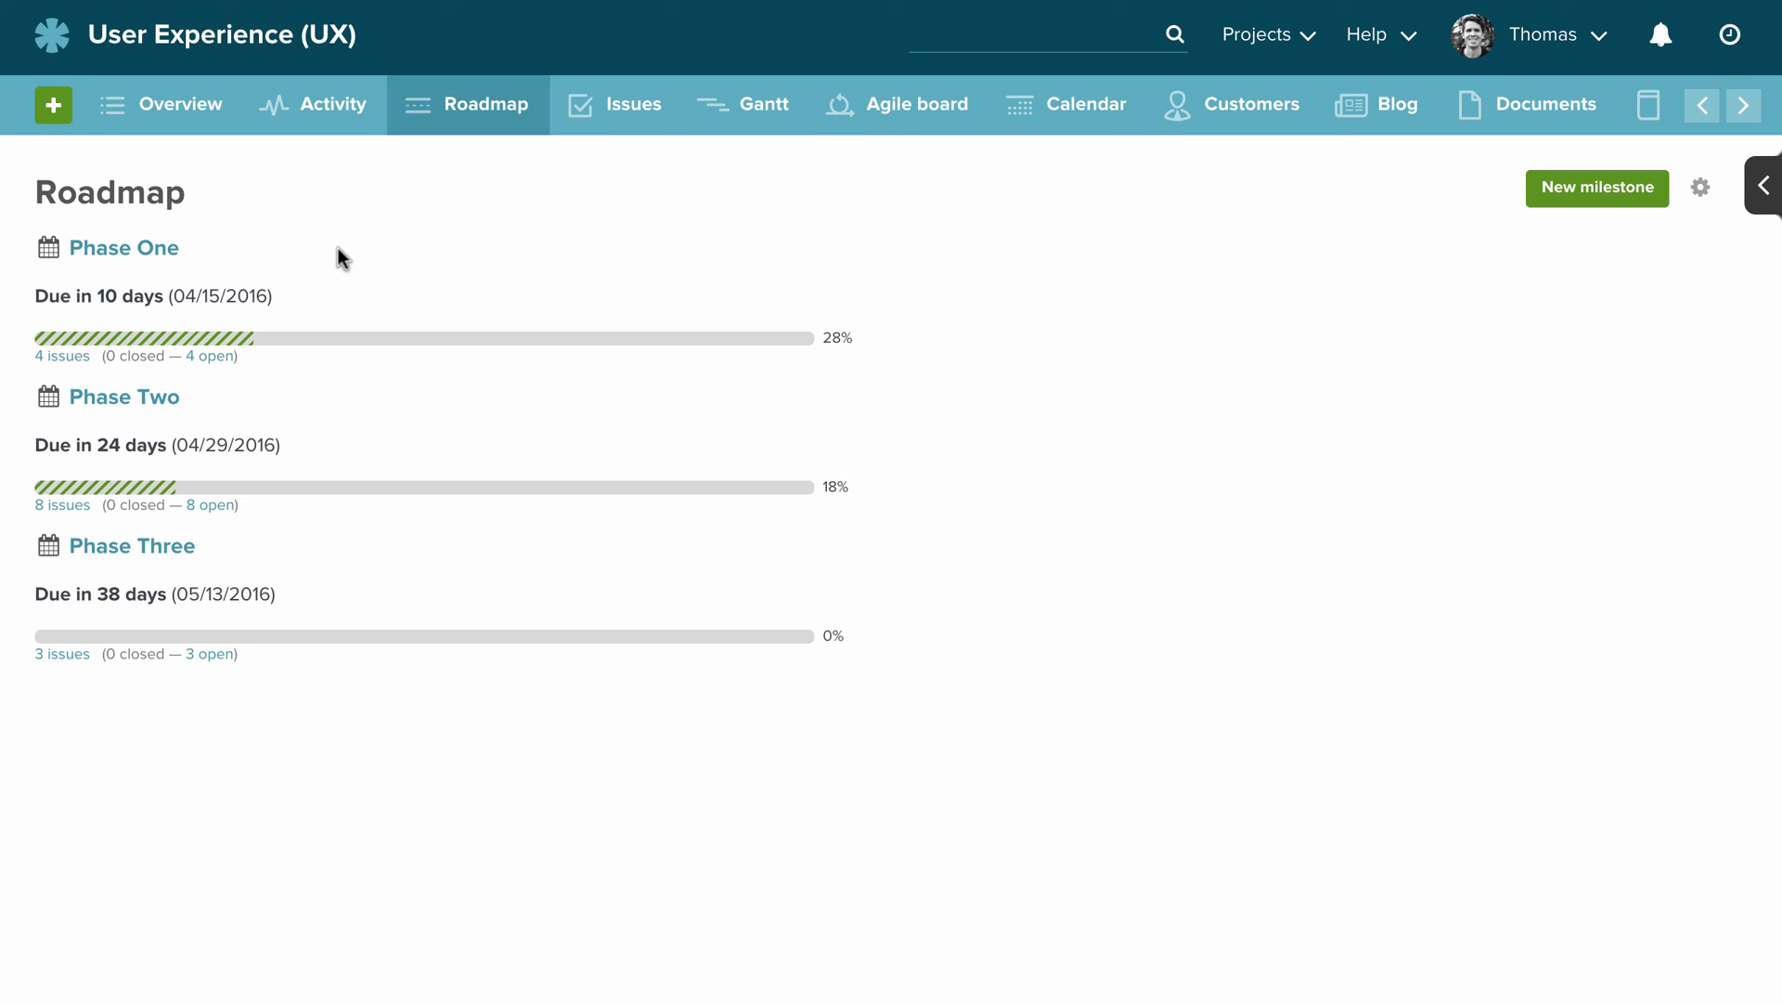
left_click(167, 255)
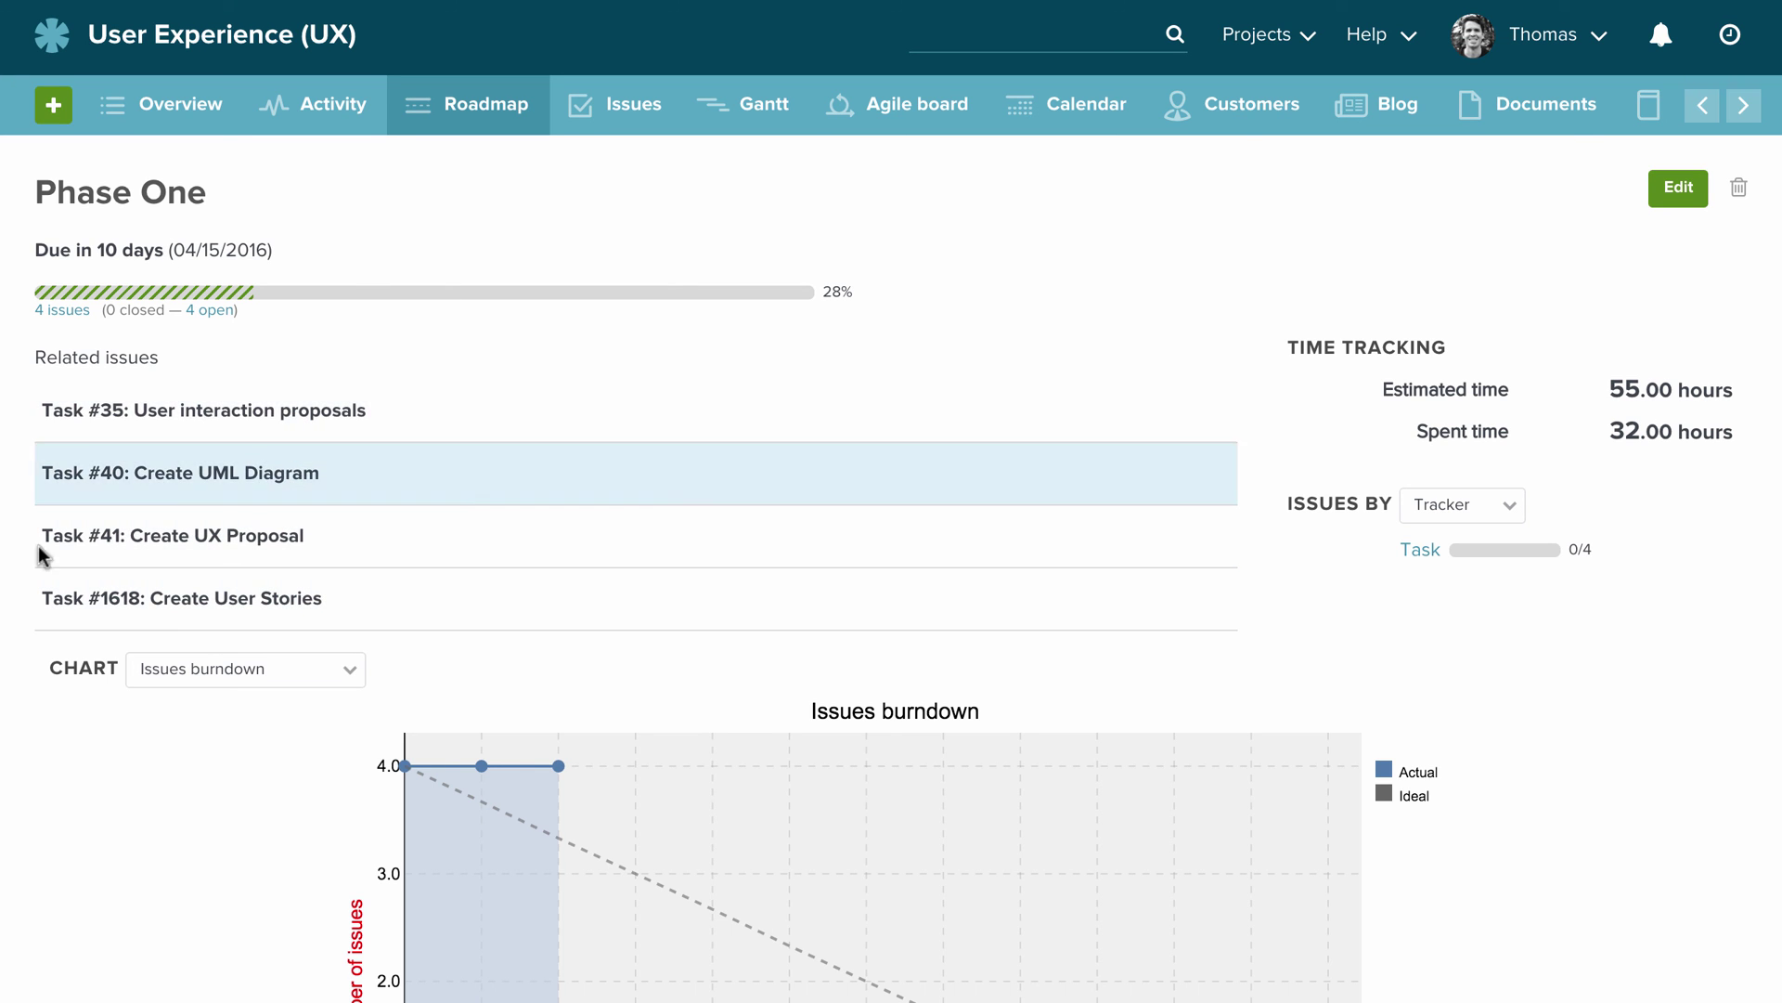
scroll(93, 886, "down", 3)
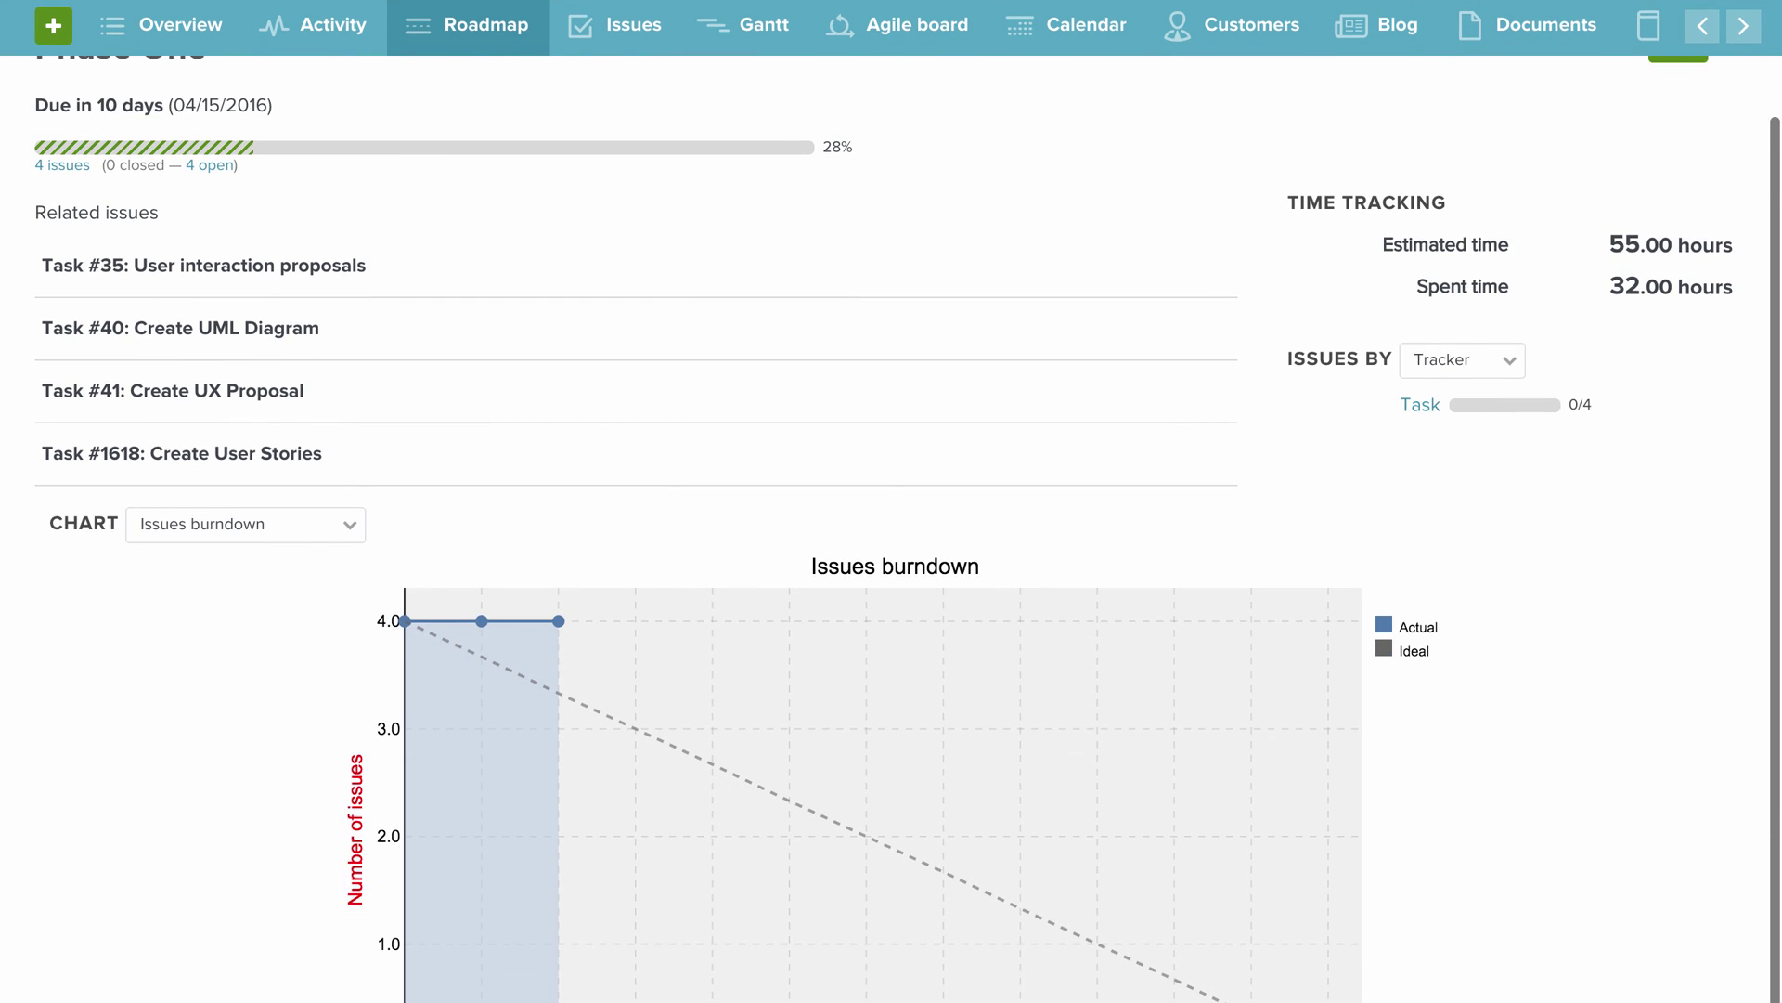
scroll(1128, 995, "down", 2)
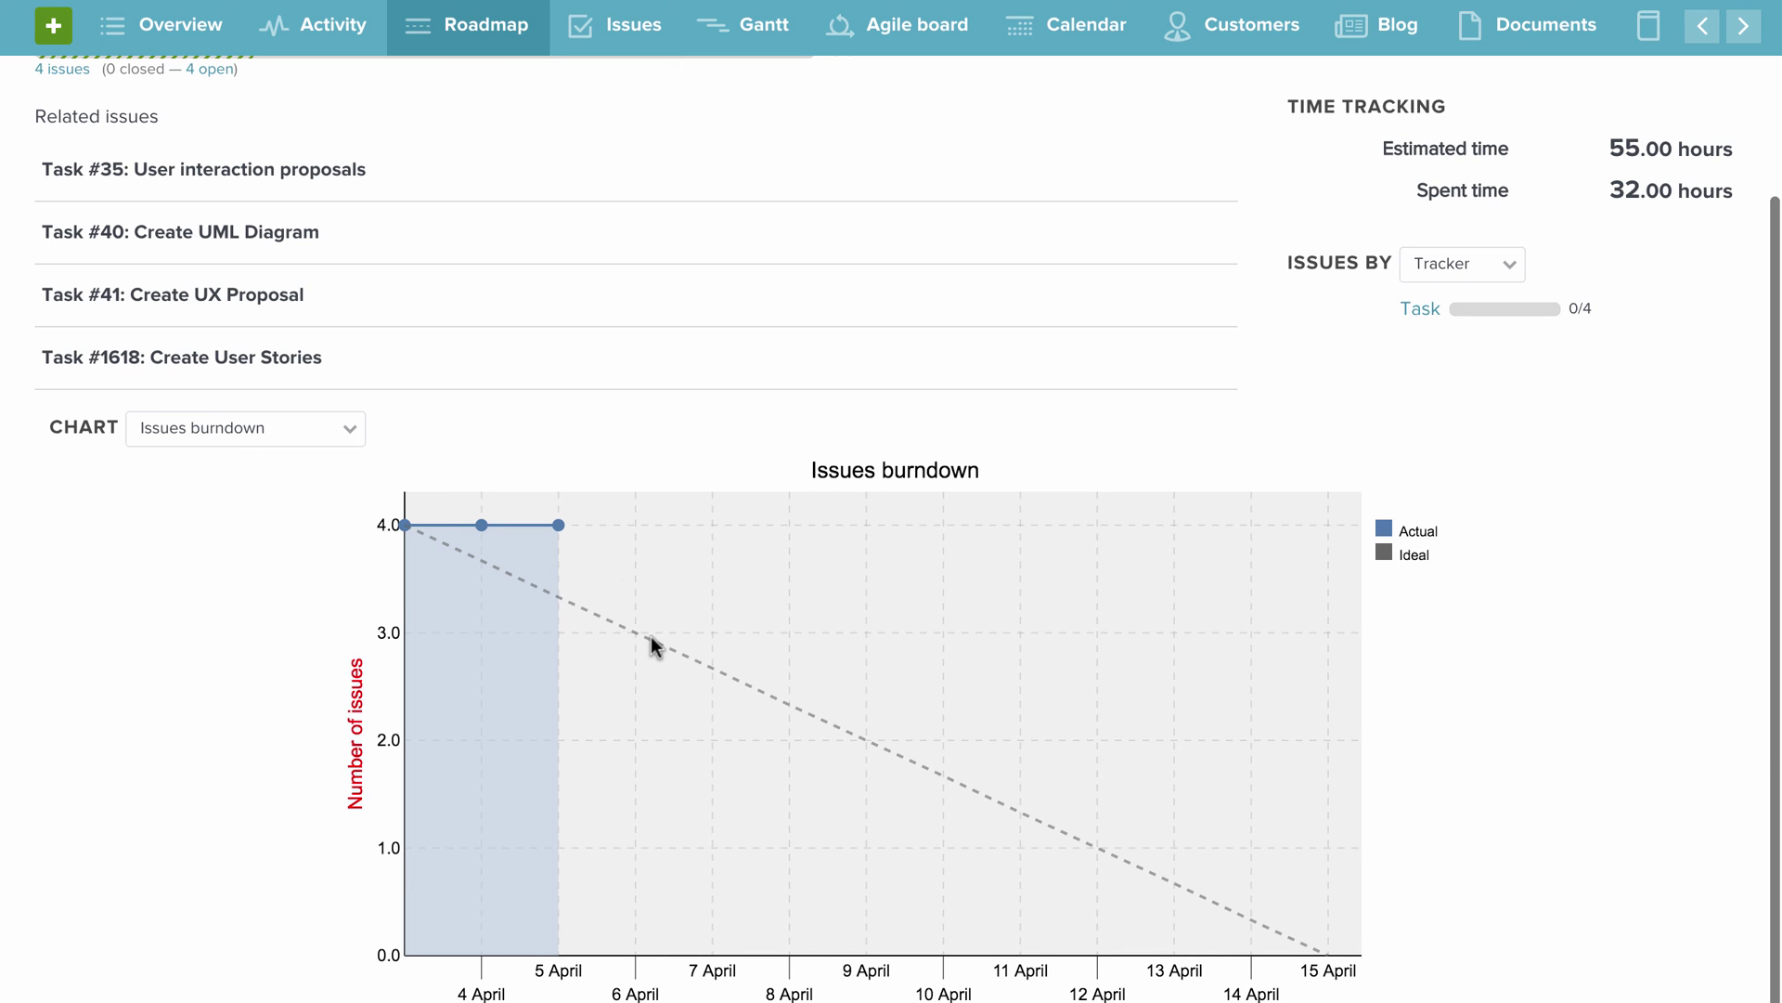
scroll(1373, 883, "up", 3)
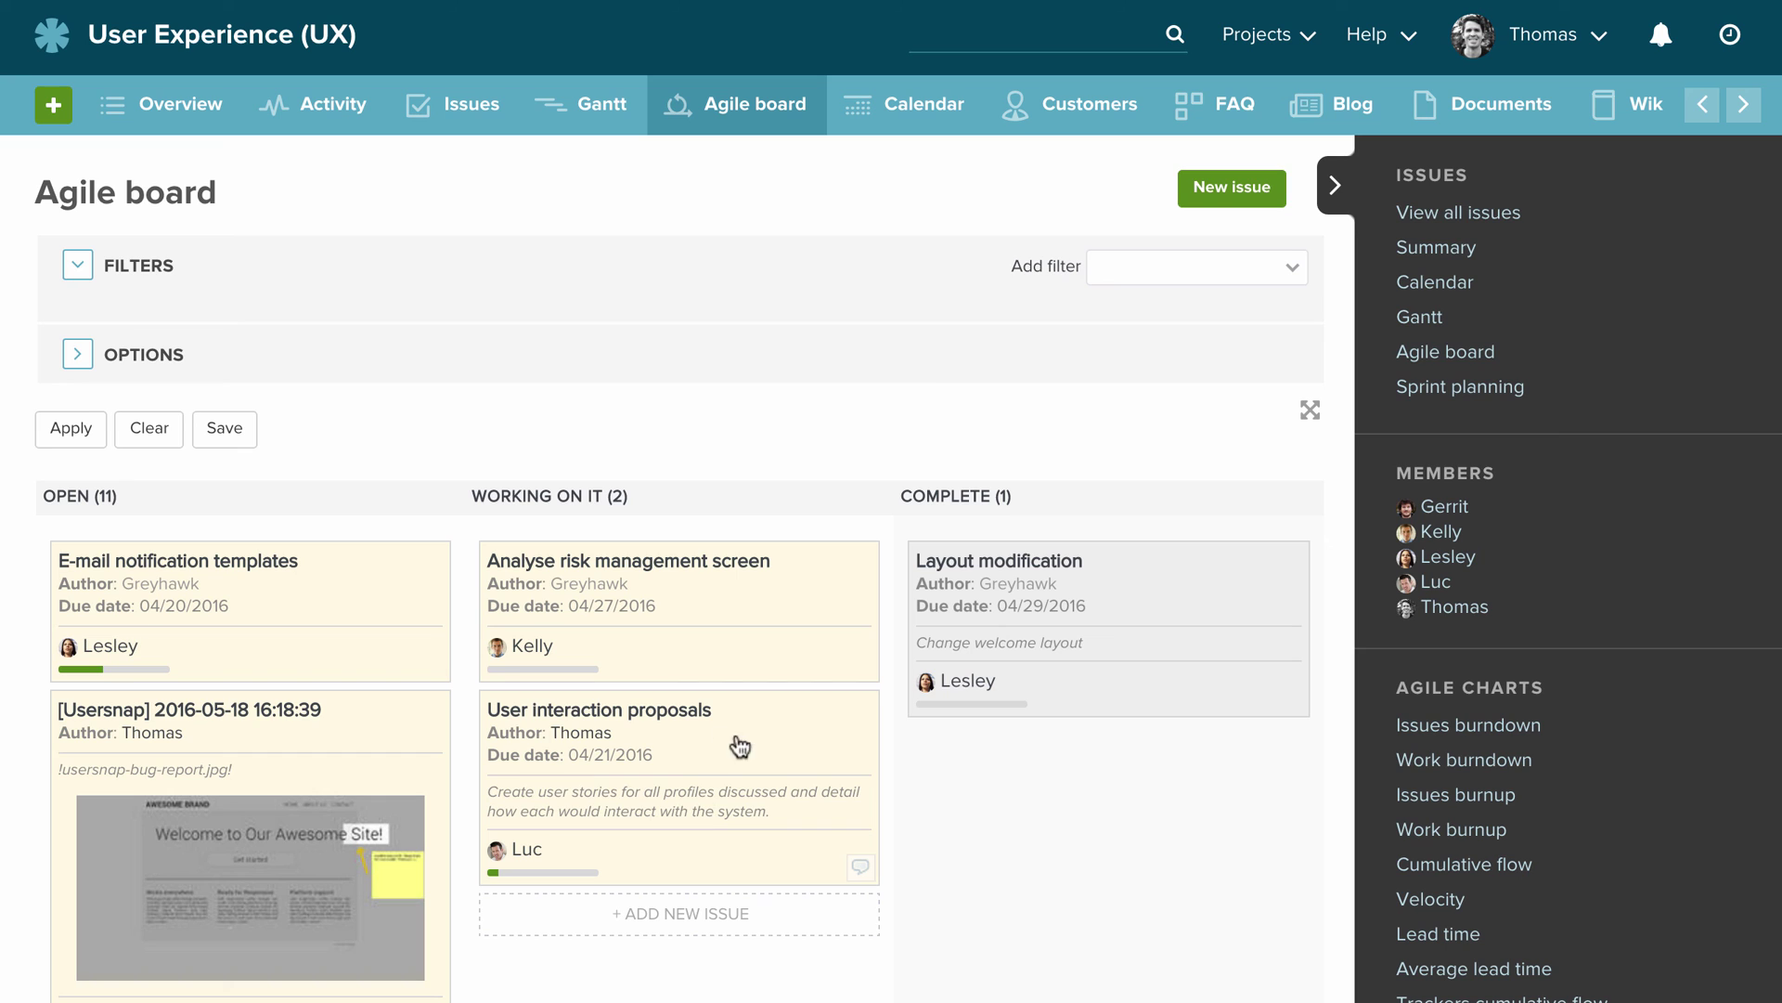
Drag User interaction proposals to Complete and E-mail notification templates to Working On It.
left_click_drag(728, 740, 1179, 721)
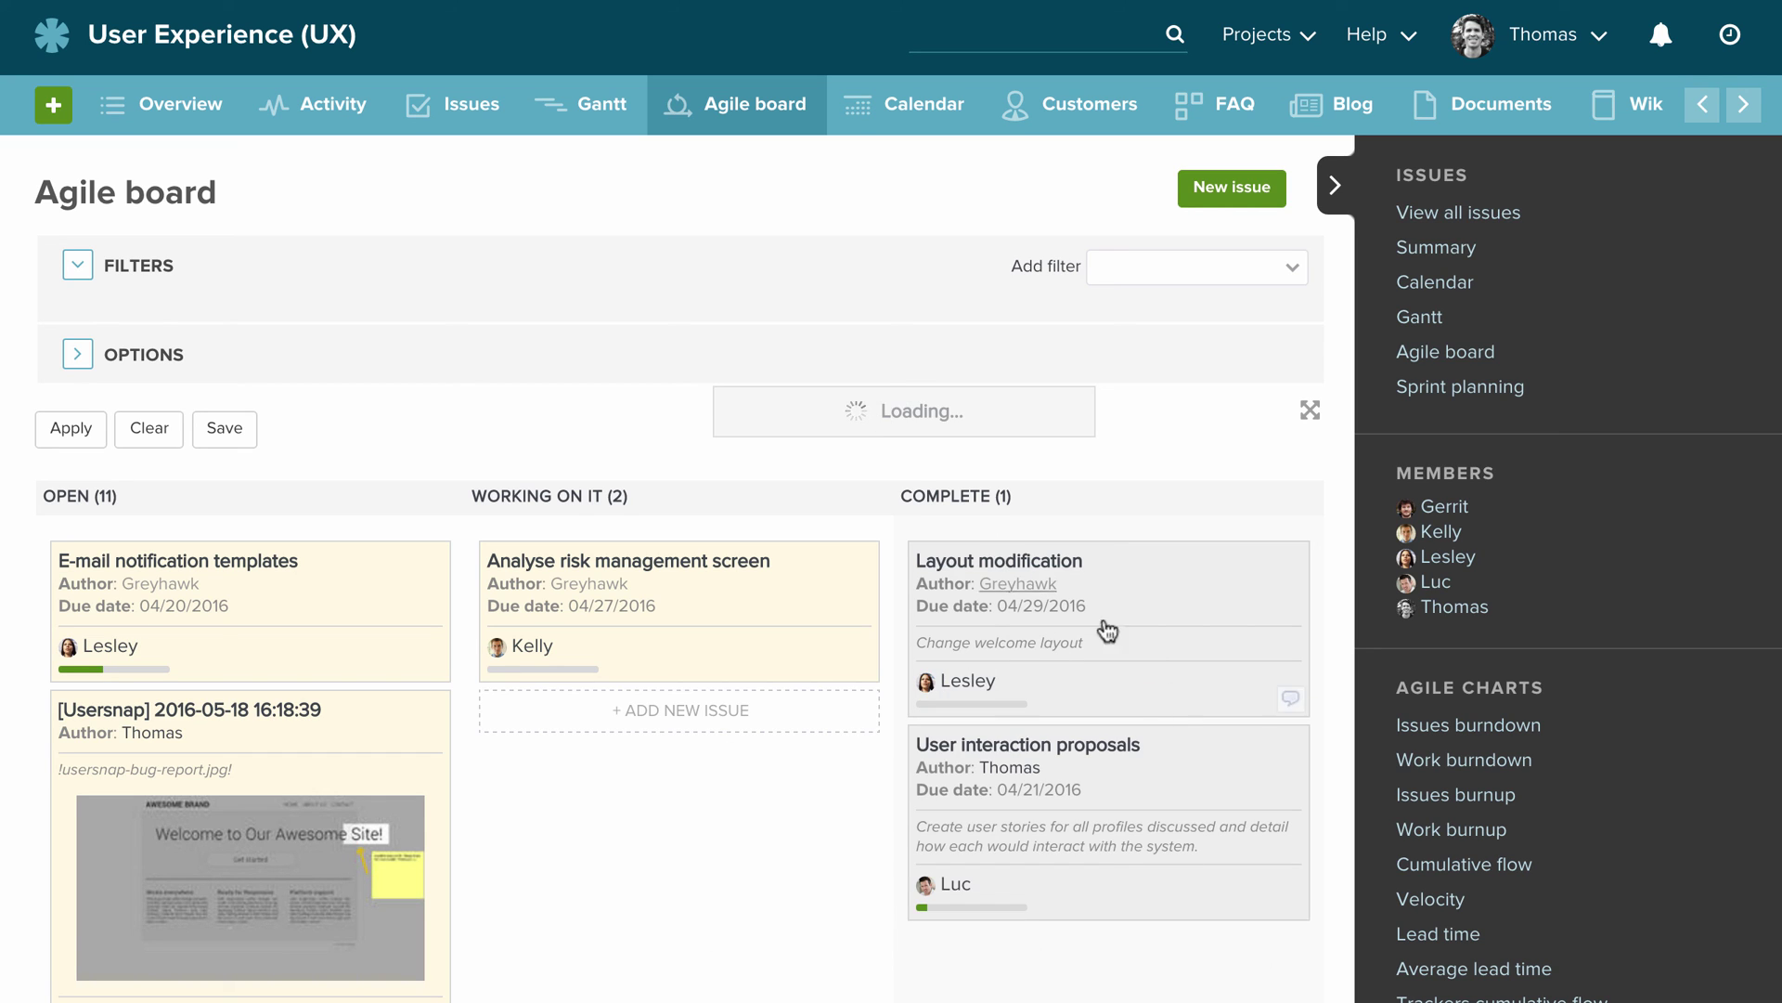
scroll(793, 911, "down", 3)
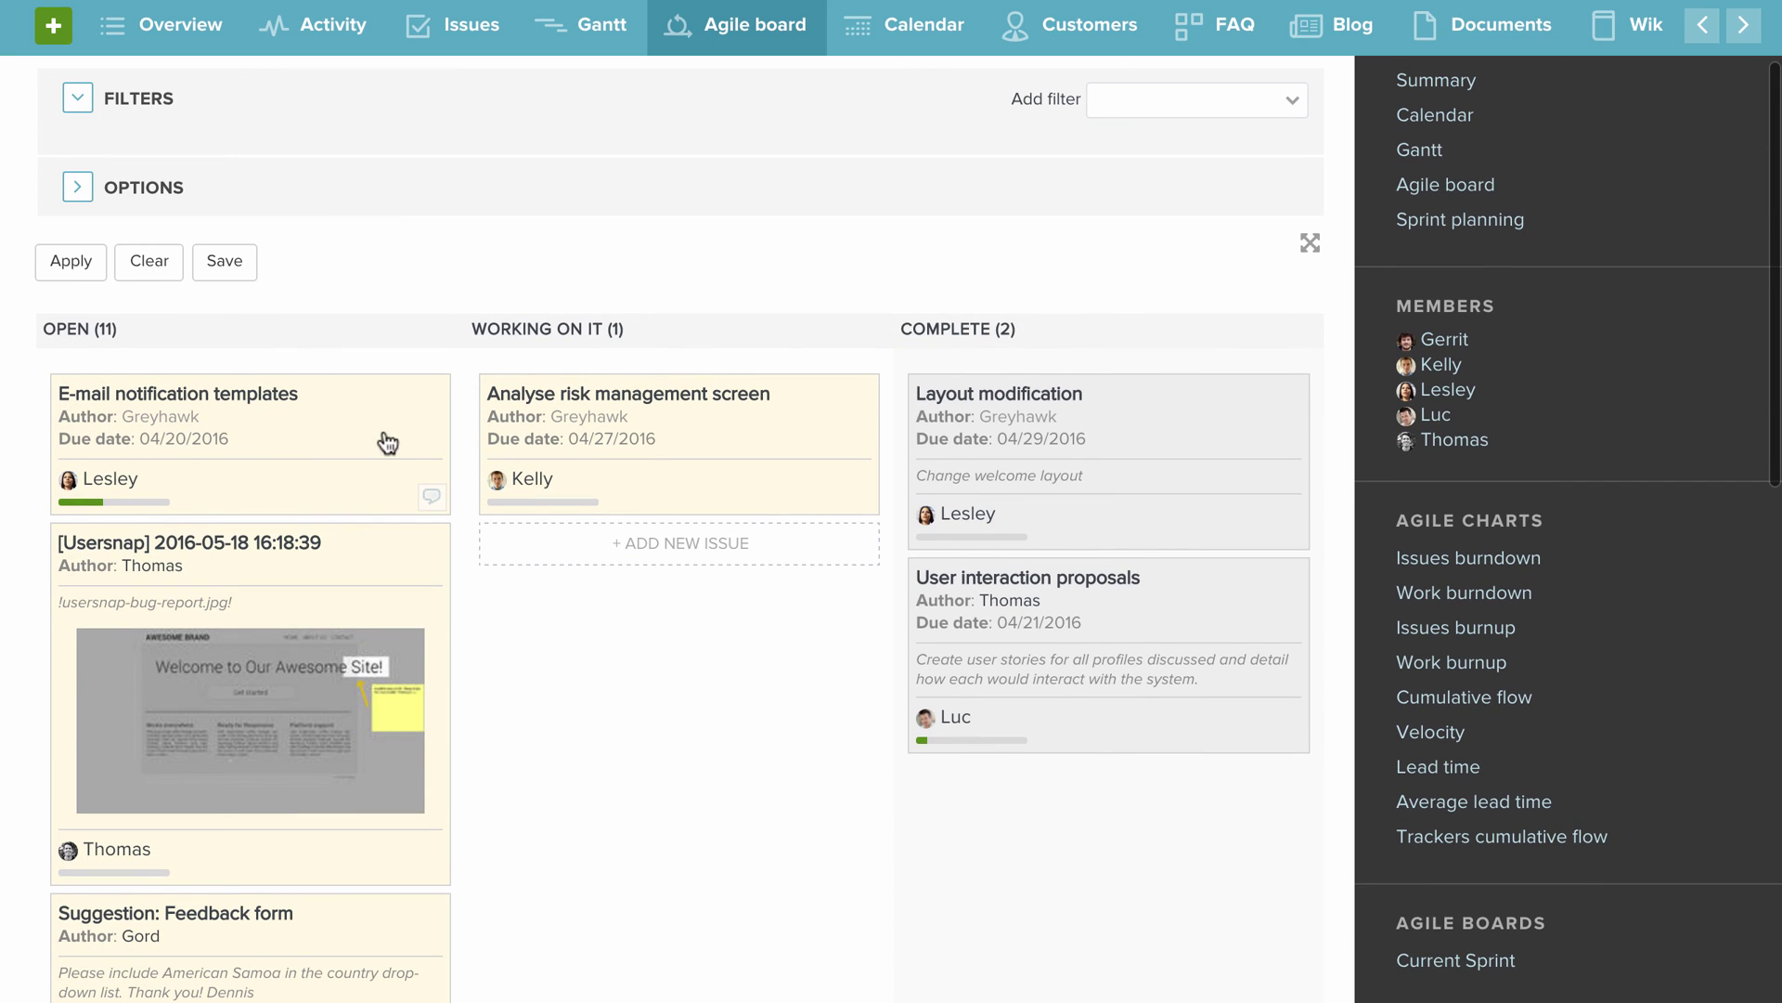
left_click_drag(350, 394, 710, 594)
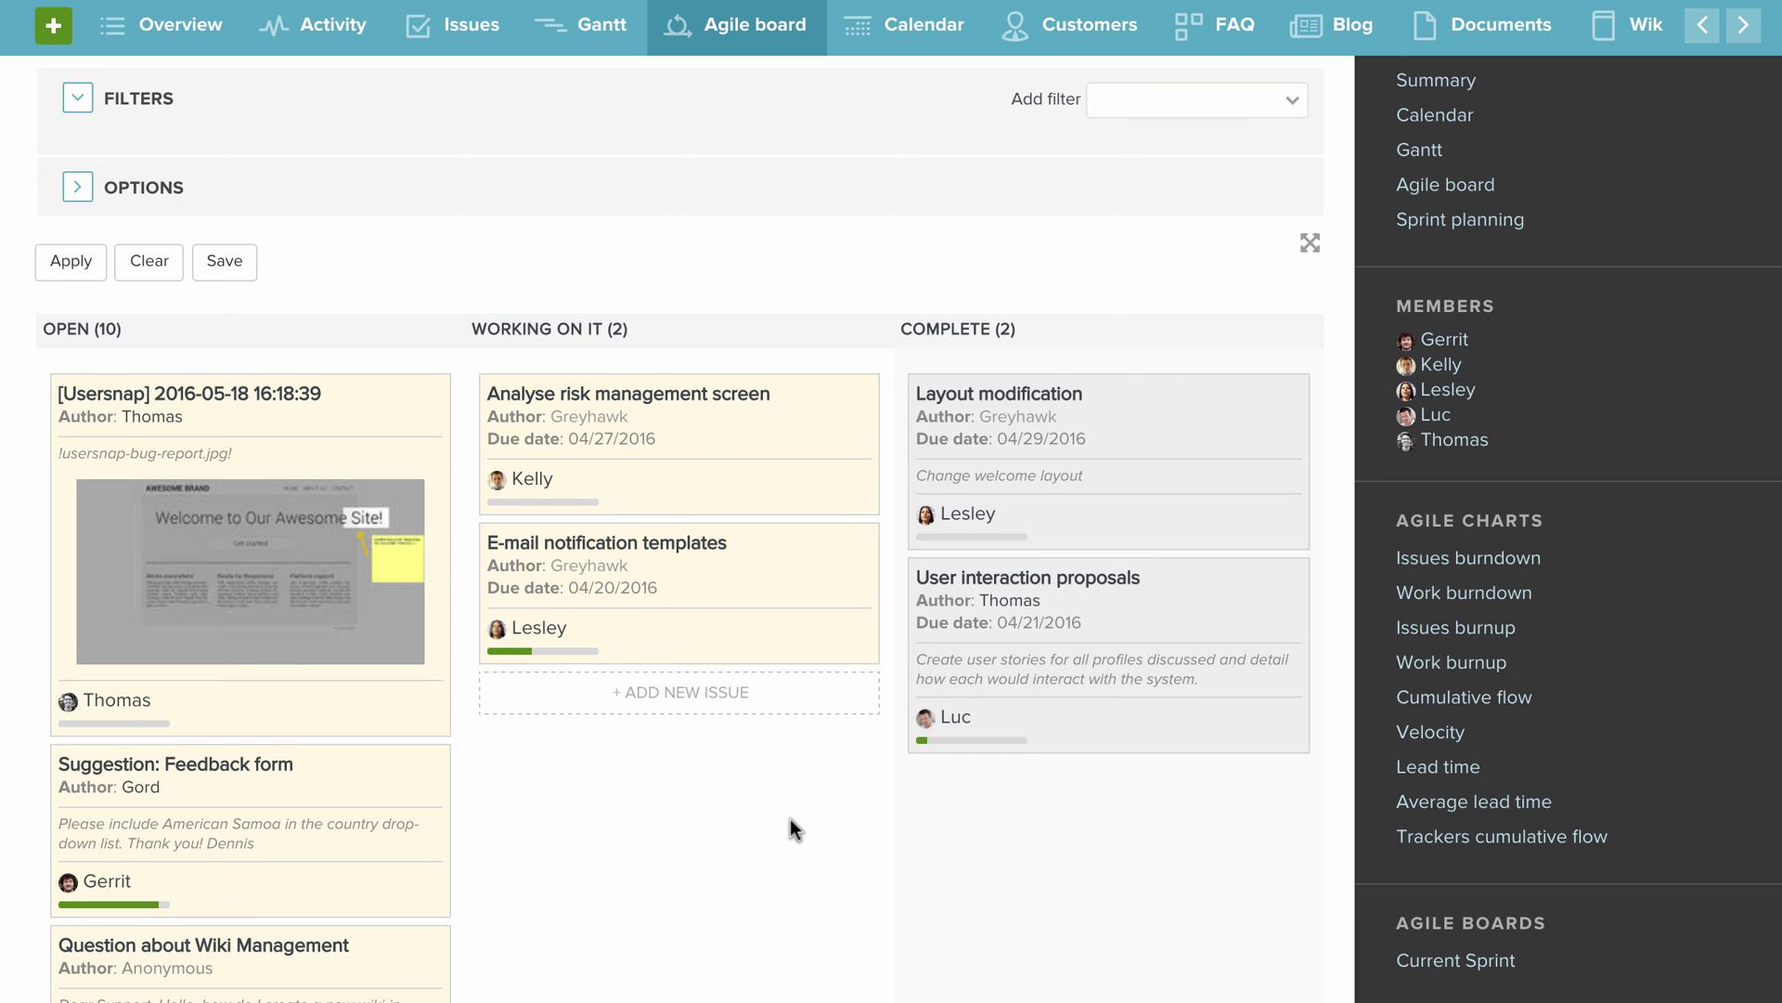
scroll(712, 936, "up", 2)
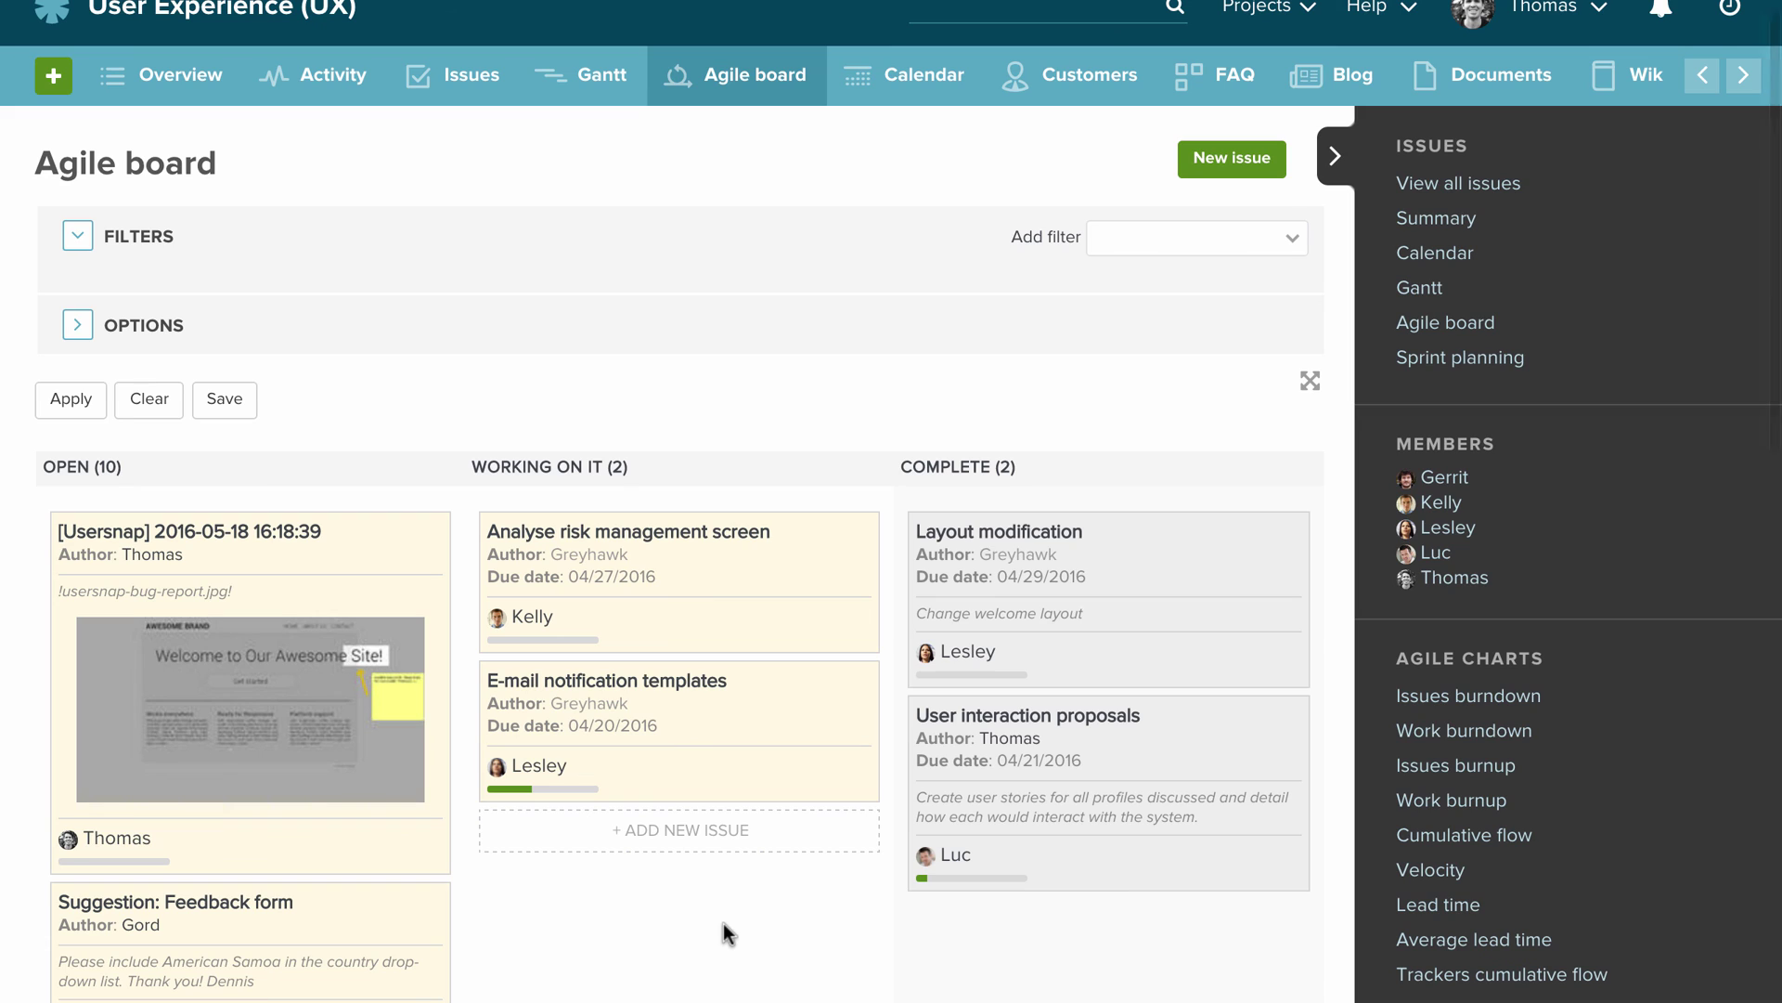
mouse_move(776, 796)
Comment 'Shall we have a meeting tomorrow at 4 pm to discuss these?' on the E-mail notification templates card.
left_click(860, 784)
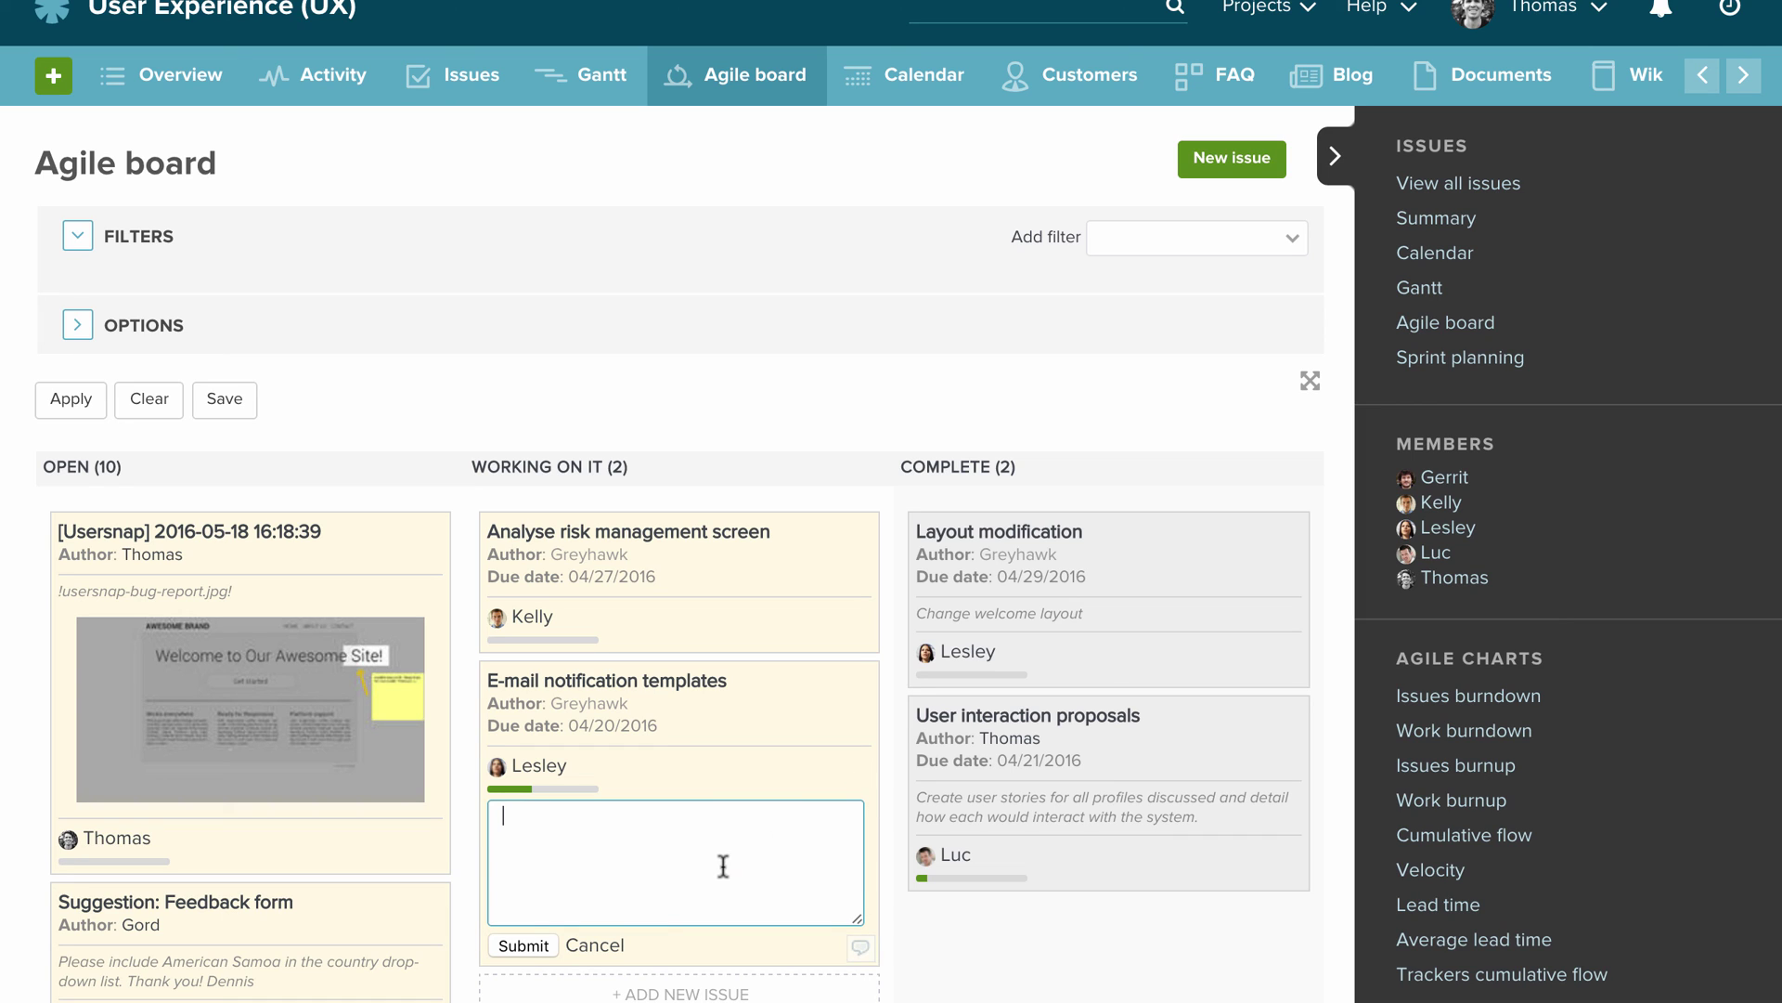
type("Shall we have a meeting tomorrow at 4 pm to discuss these?")
left_click(526, 947)
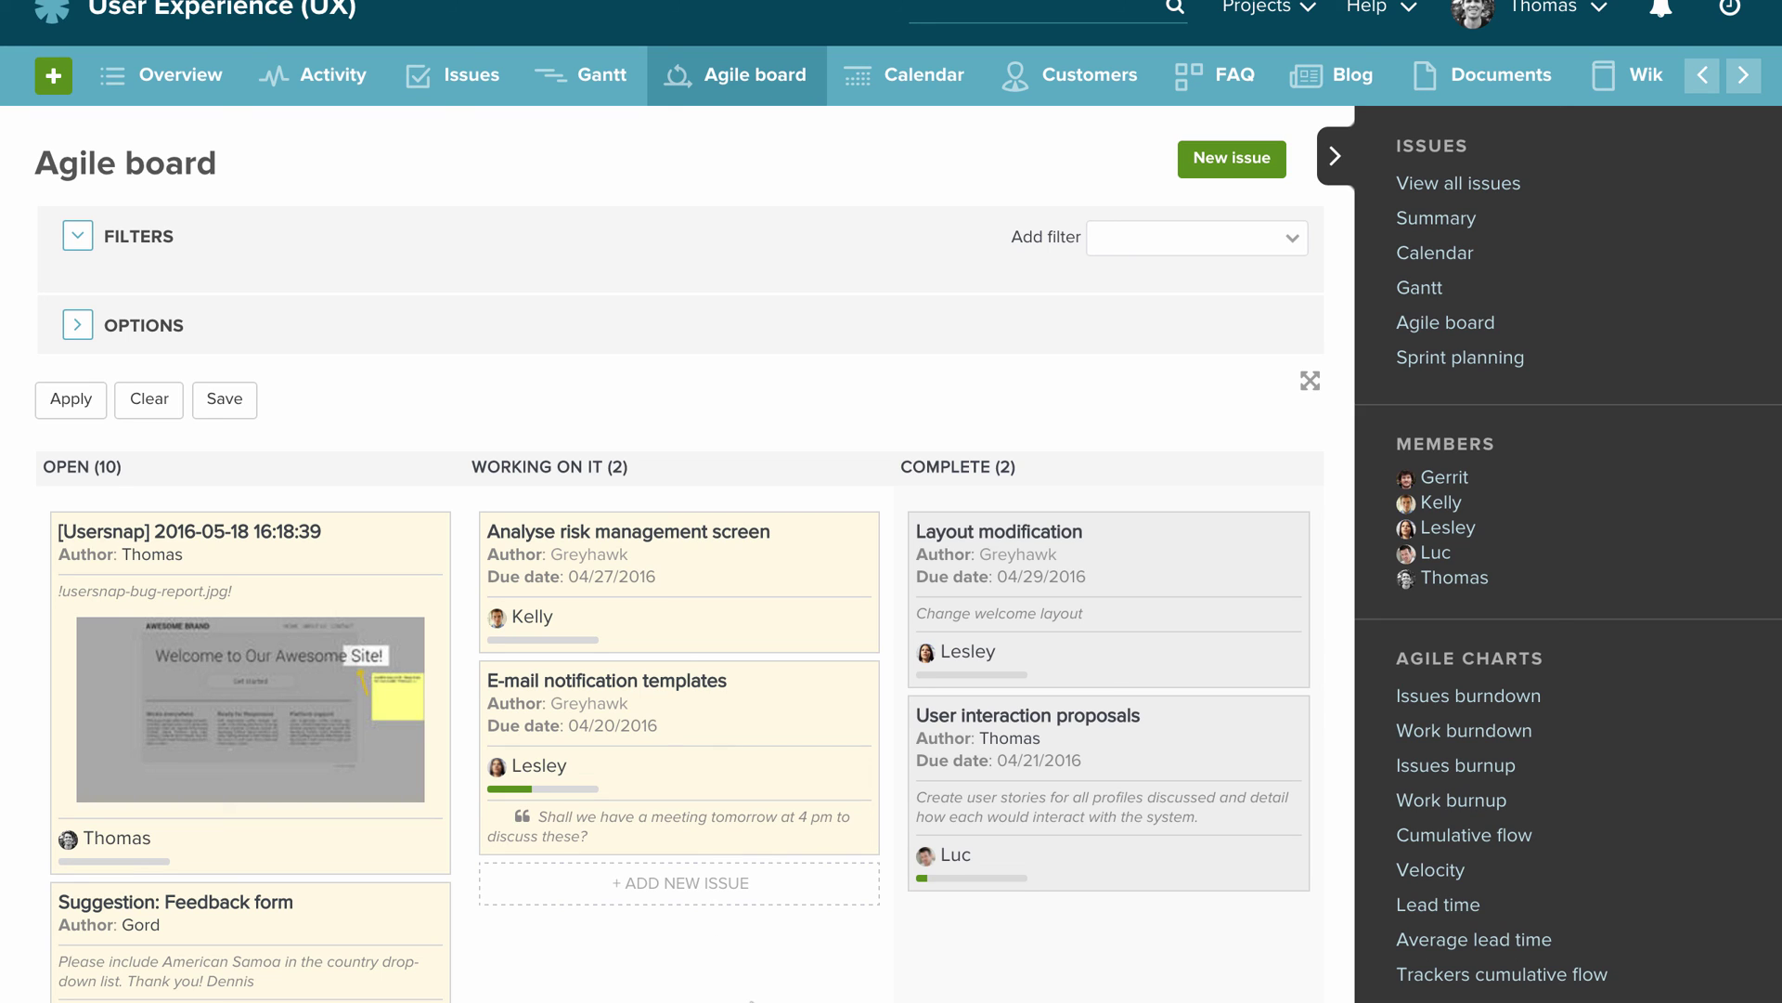
scroll(711, 916, "down", 2)
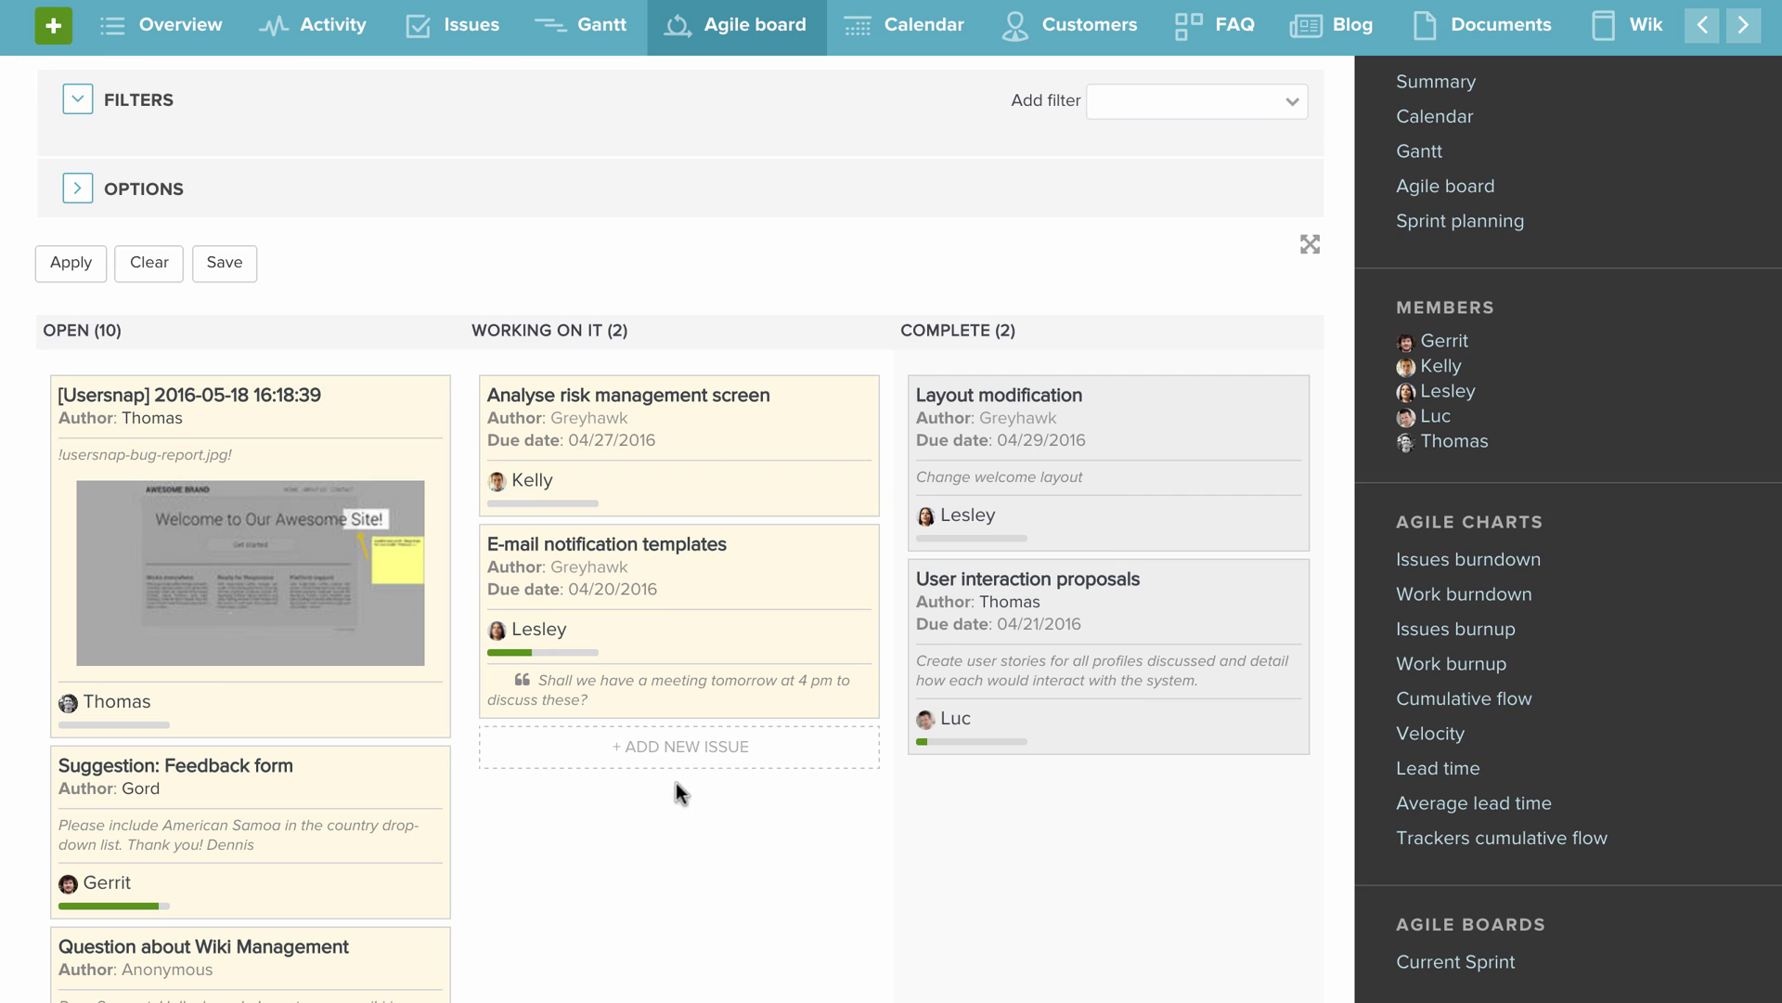
Add a new issue 'Design review with the development team' to the Working On It column.
type("Design review with the development team")
key("Return")
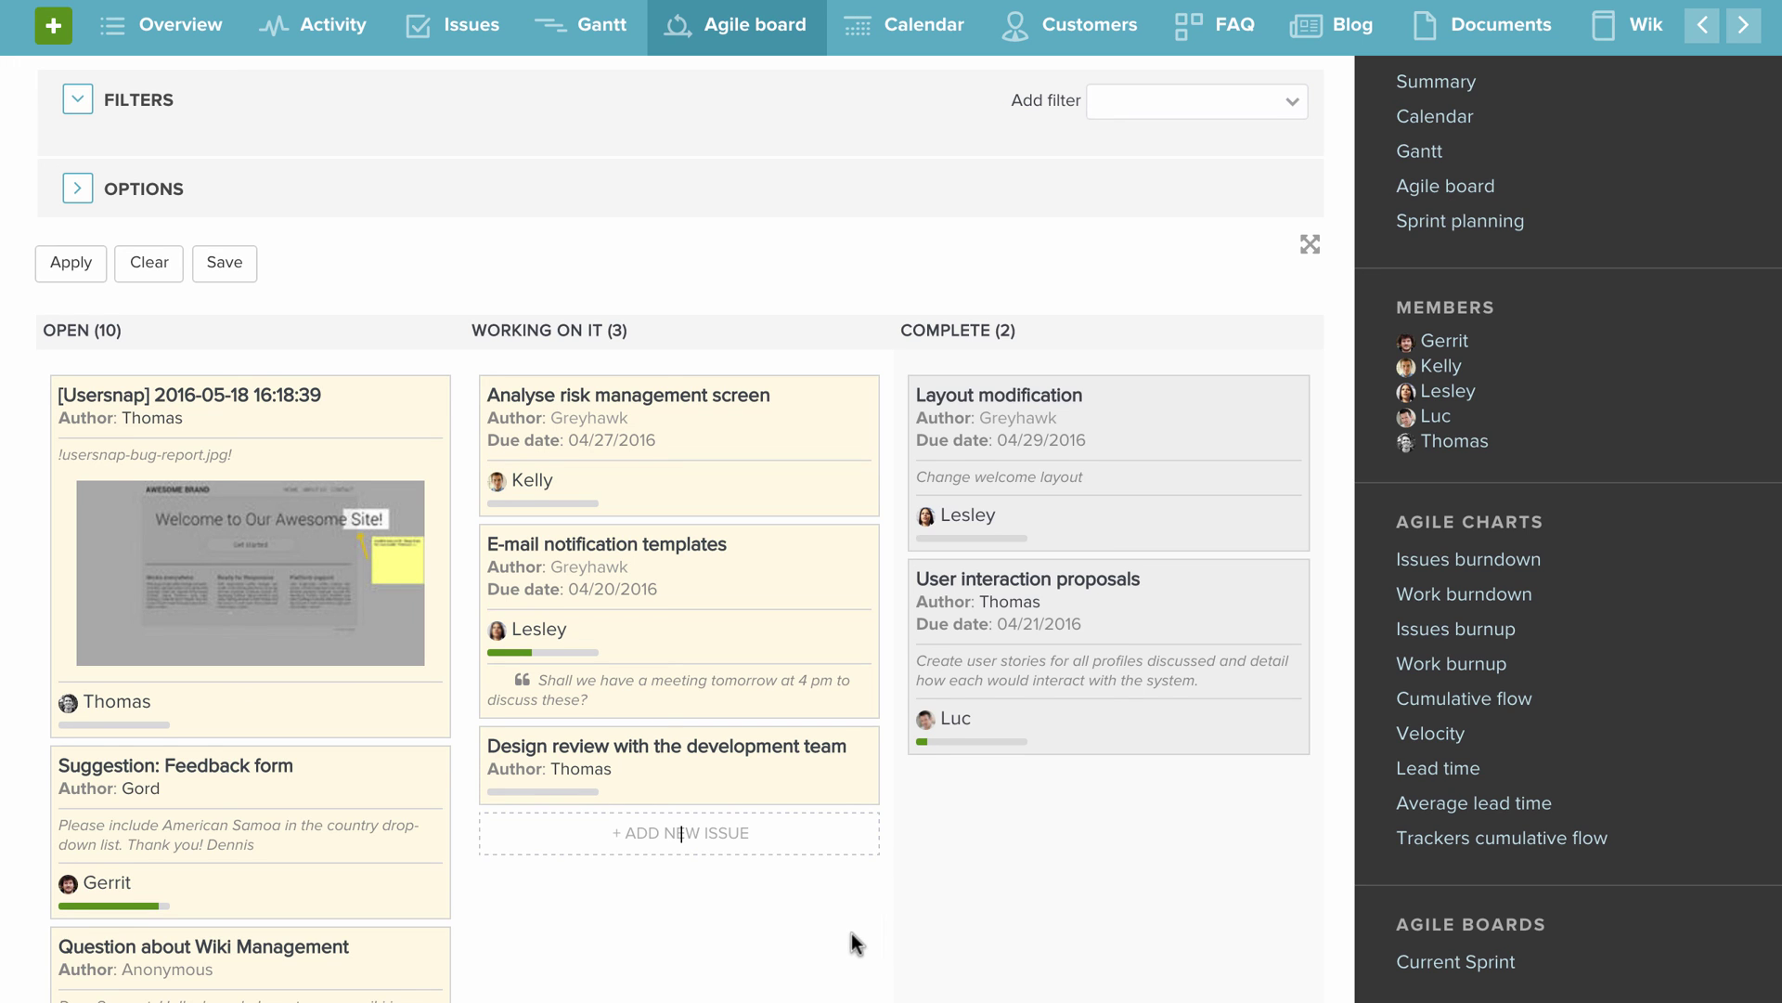
scroll(851, 932, "down", 1)
scroll(737, 321, "up", 3)
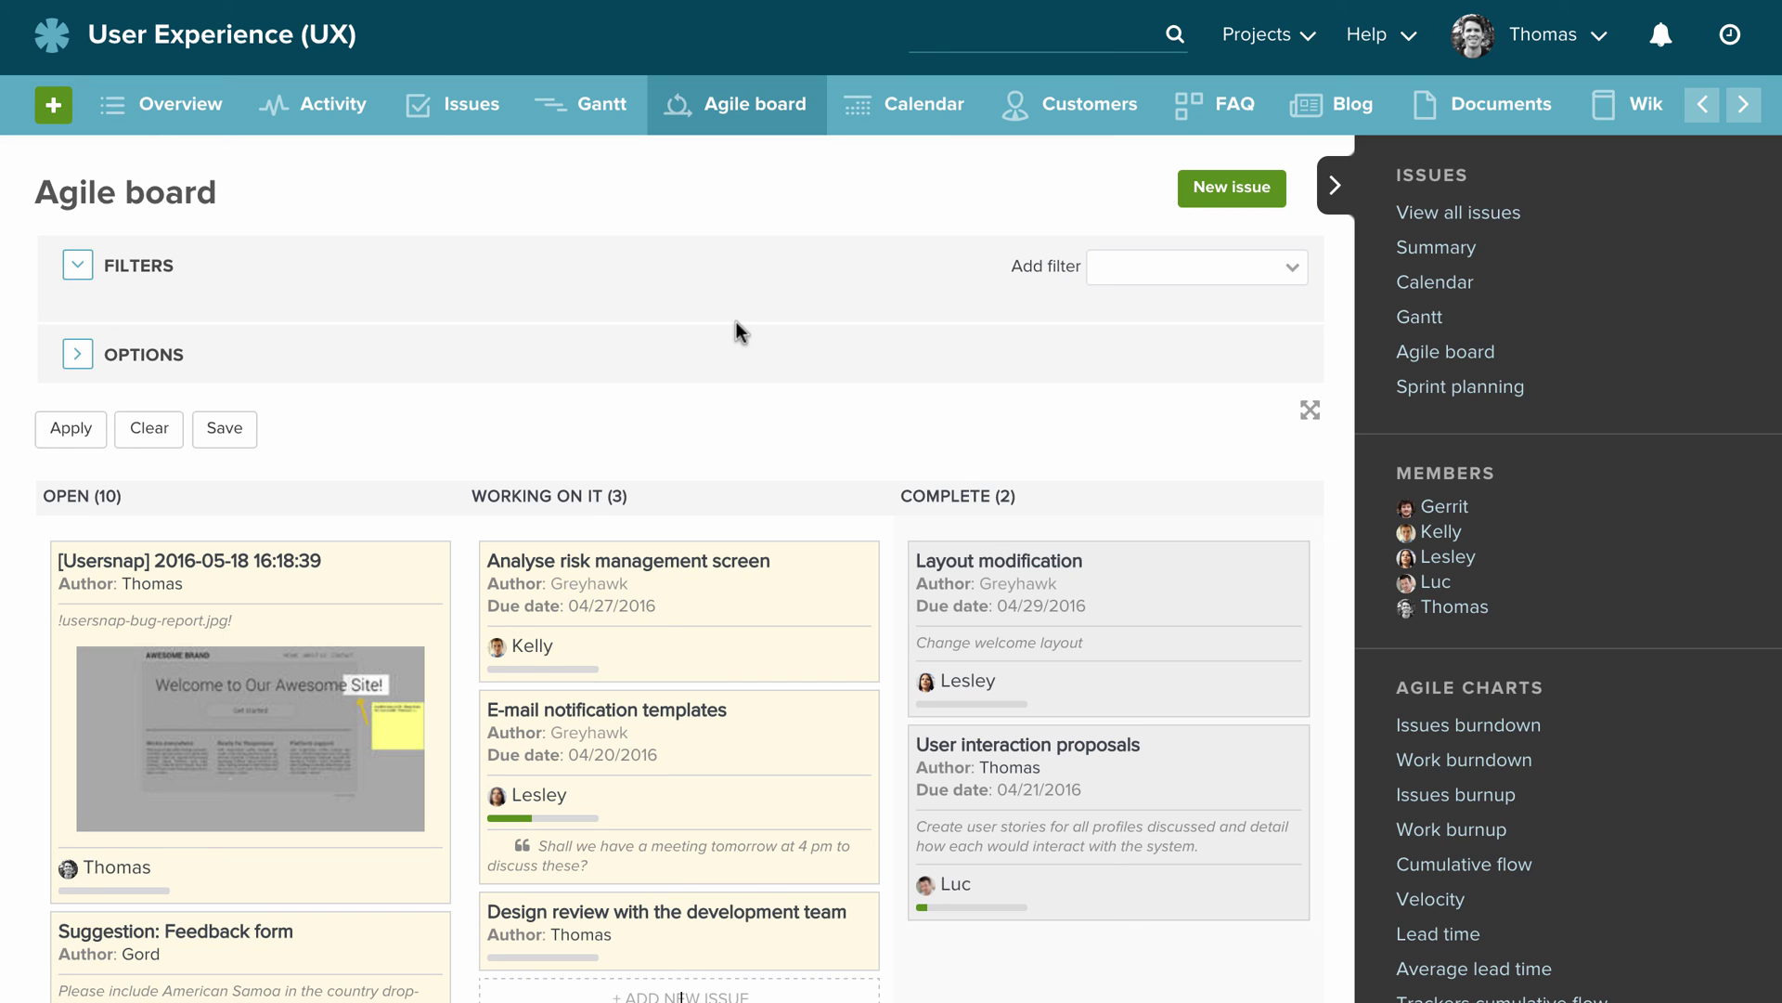
left_click(1476, 390)
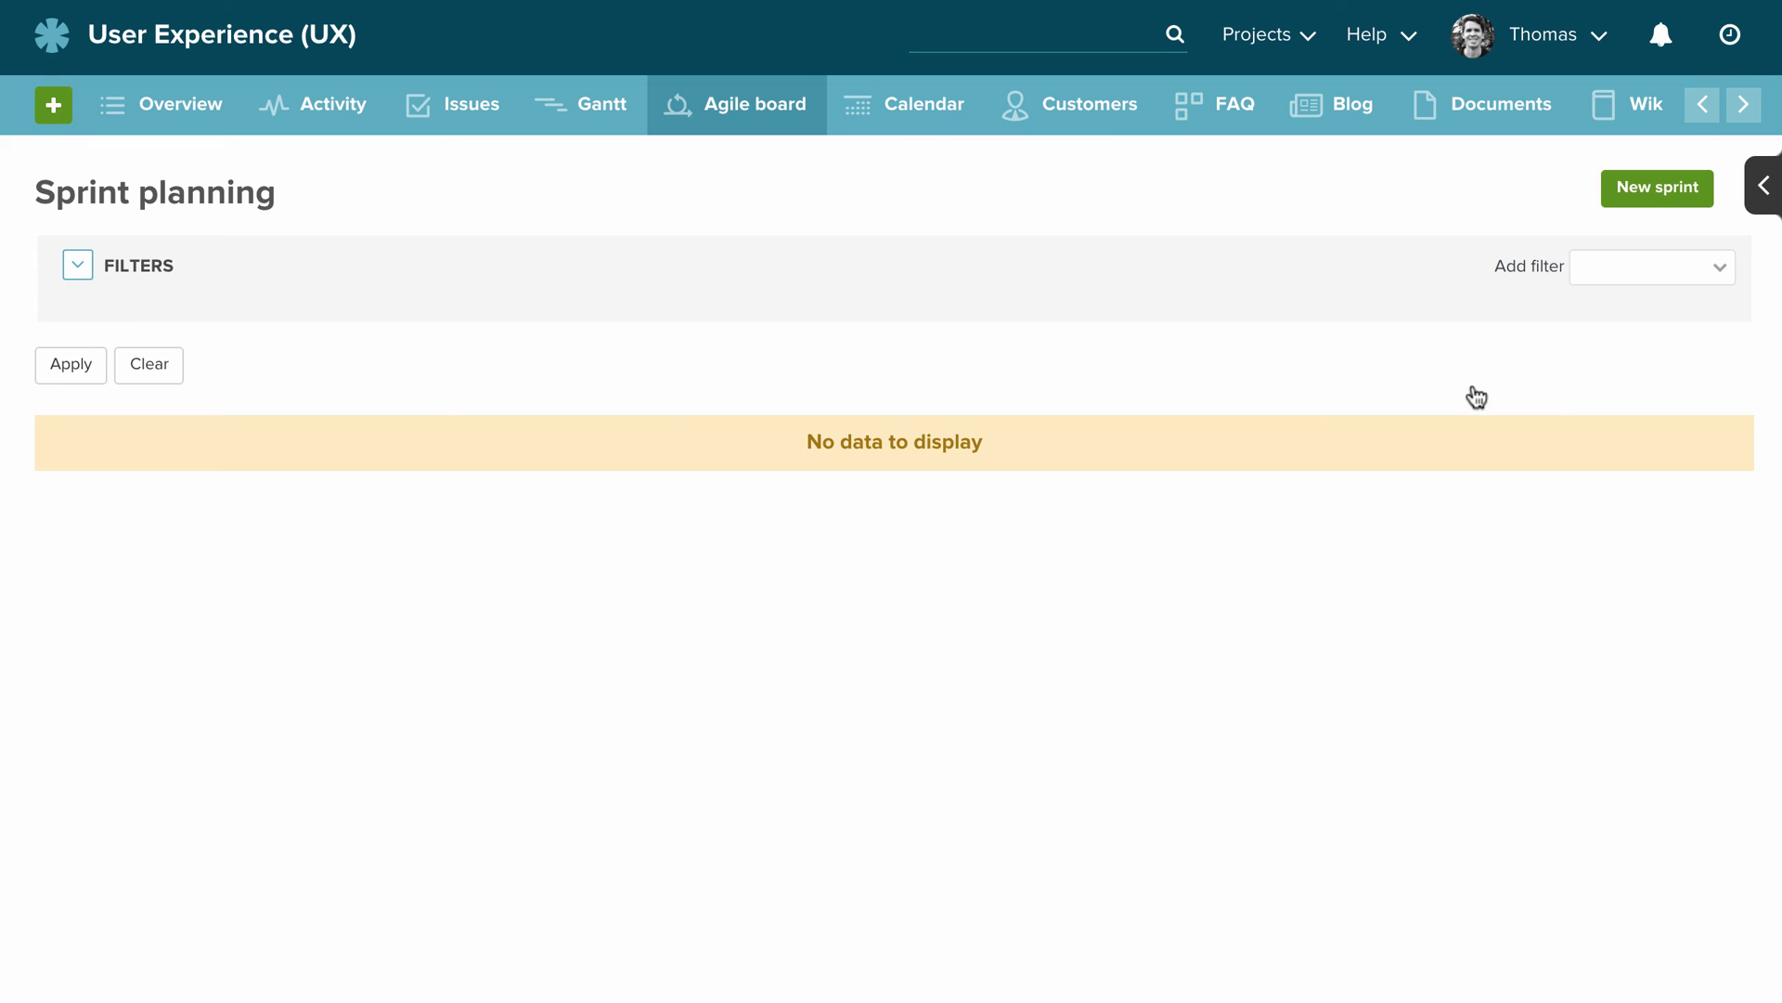
Create a new sprint named #1 with the date 05/14/2016.
left_click(1642, 195)
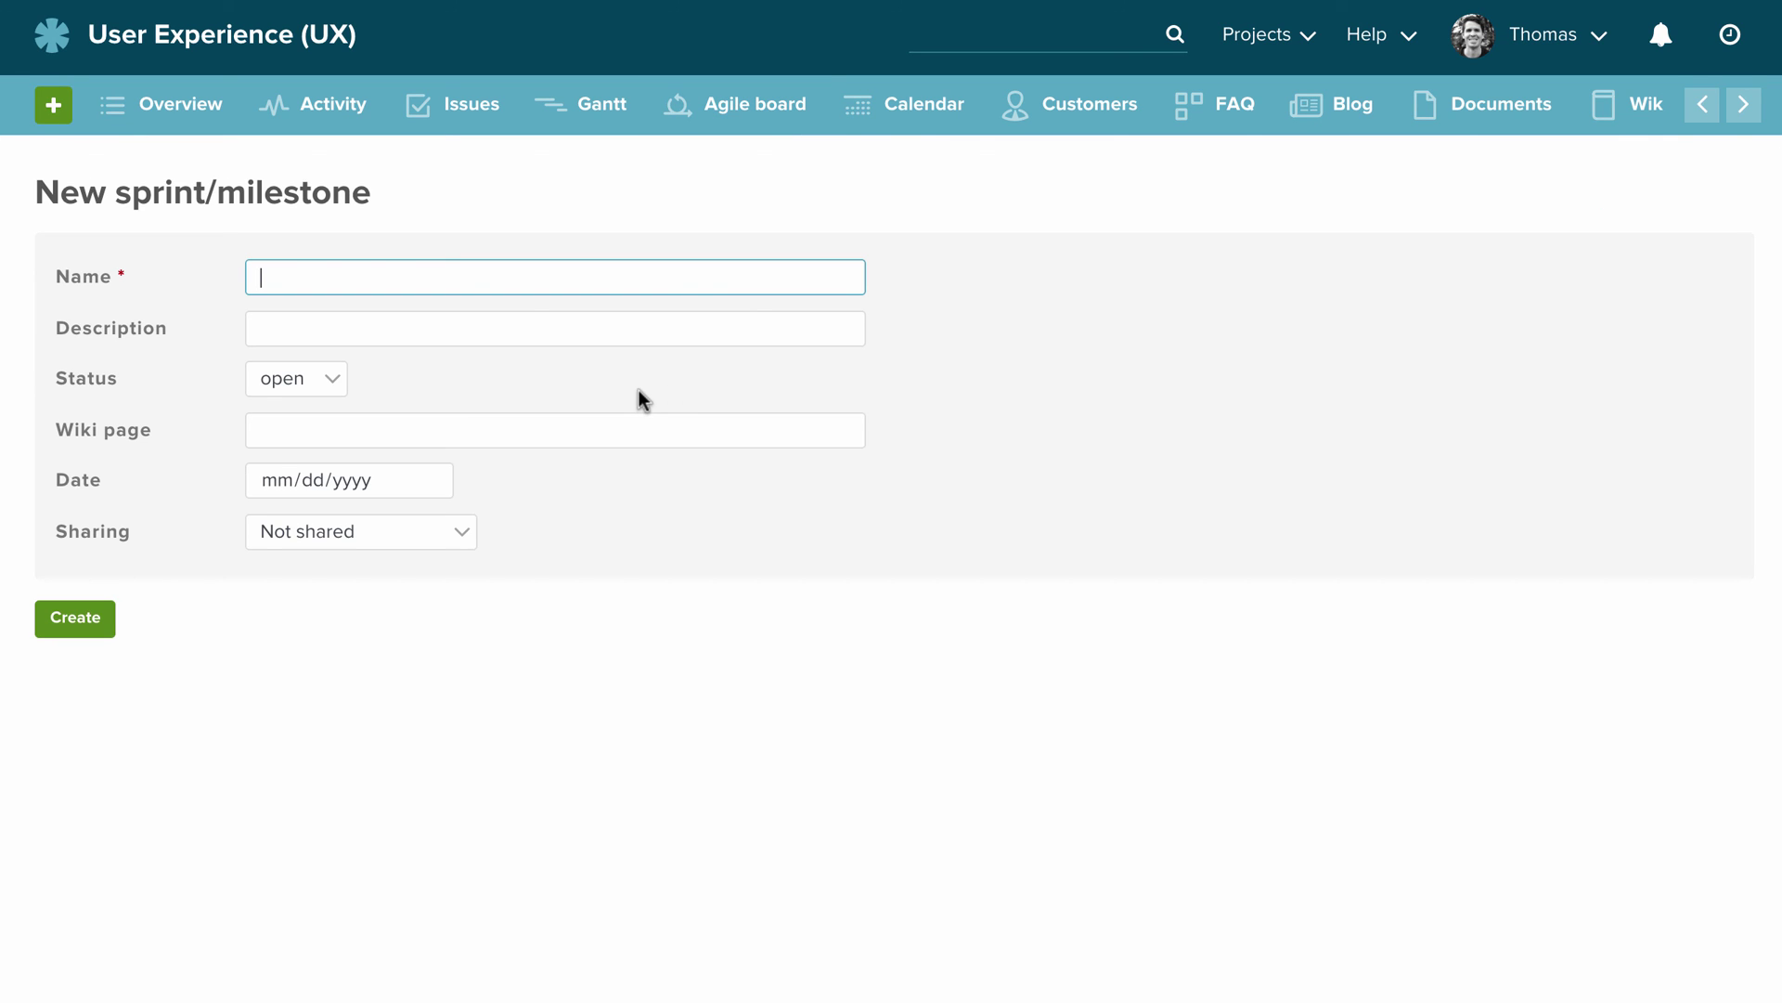
type("#1")
left_click(439, 480)
left_click(577, 530)
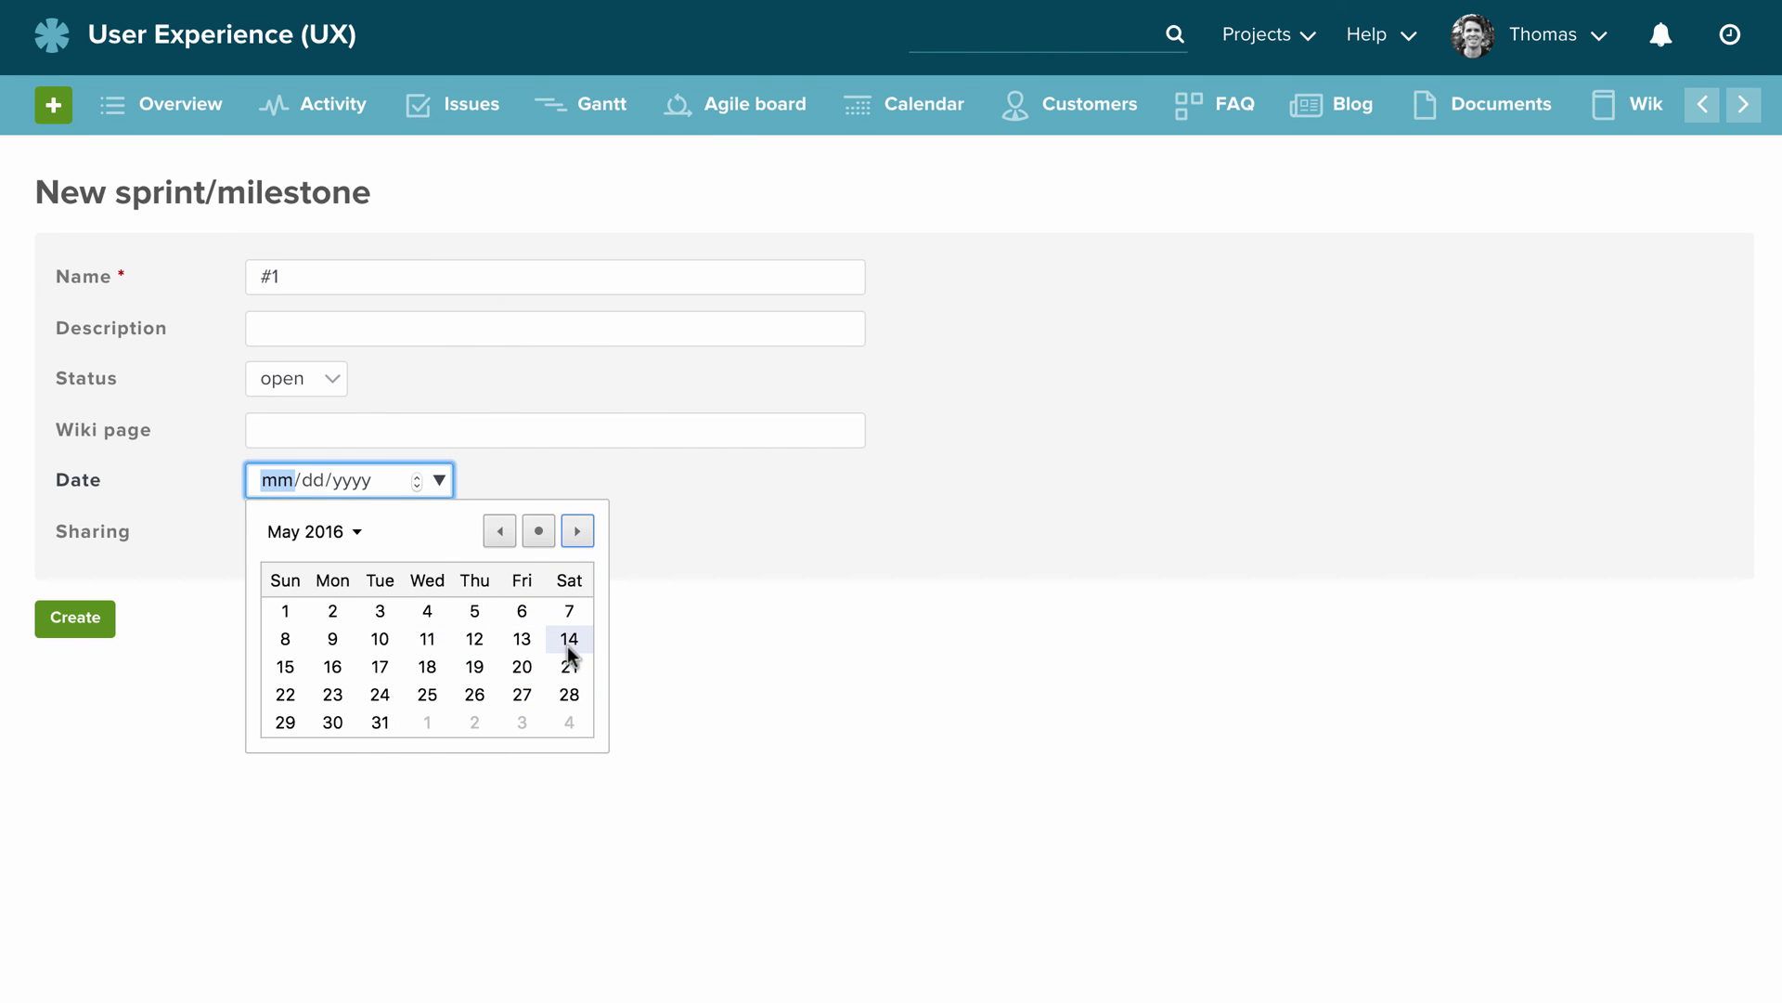
left_click(568, 639)
left_click(449, 713)
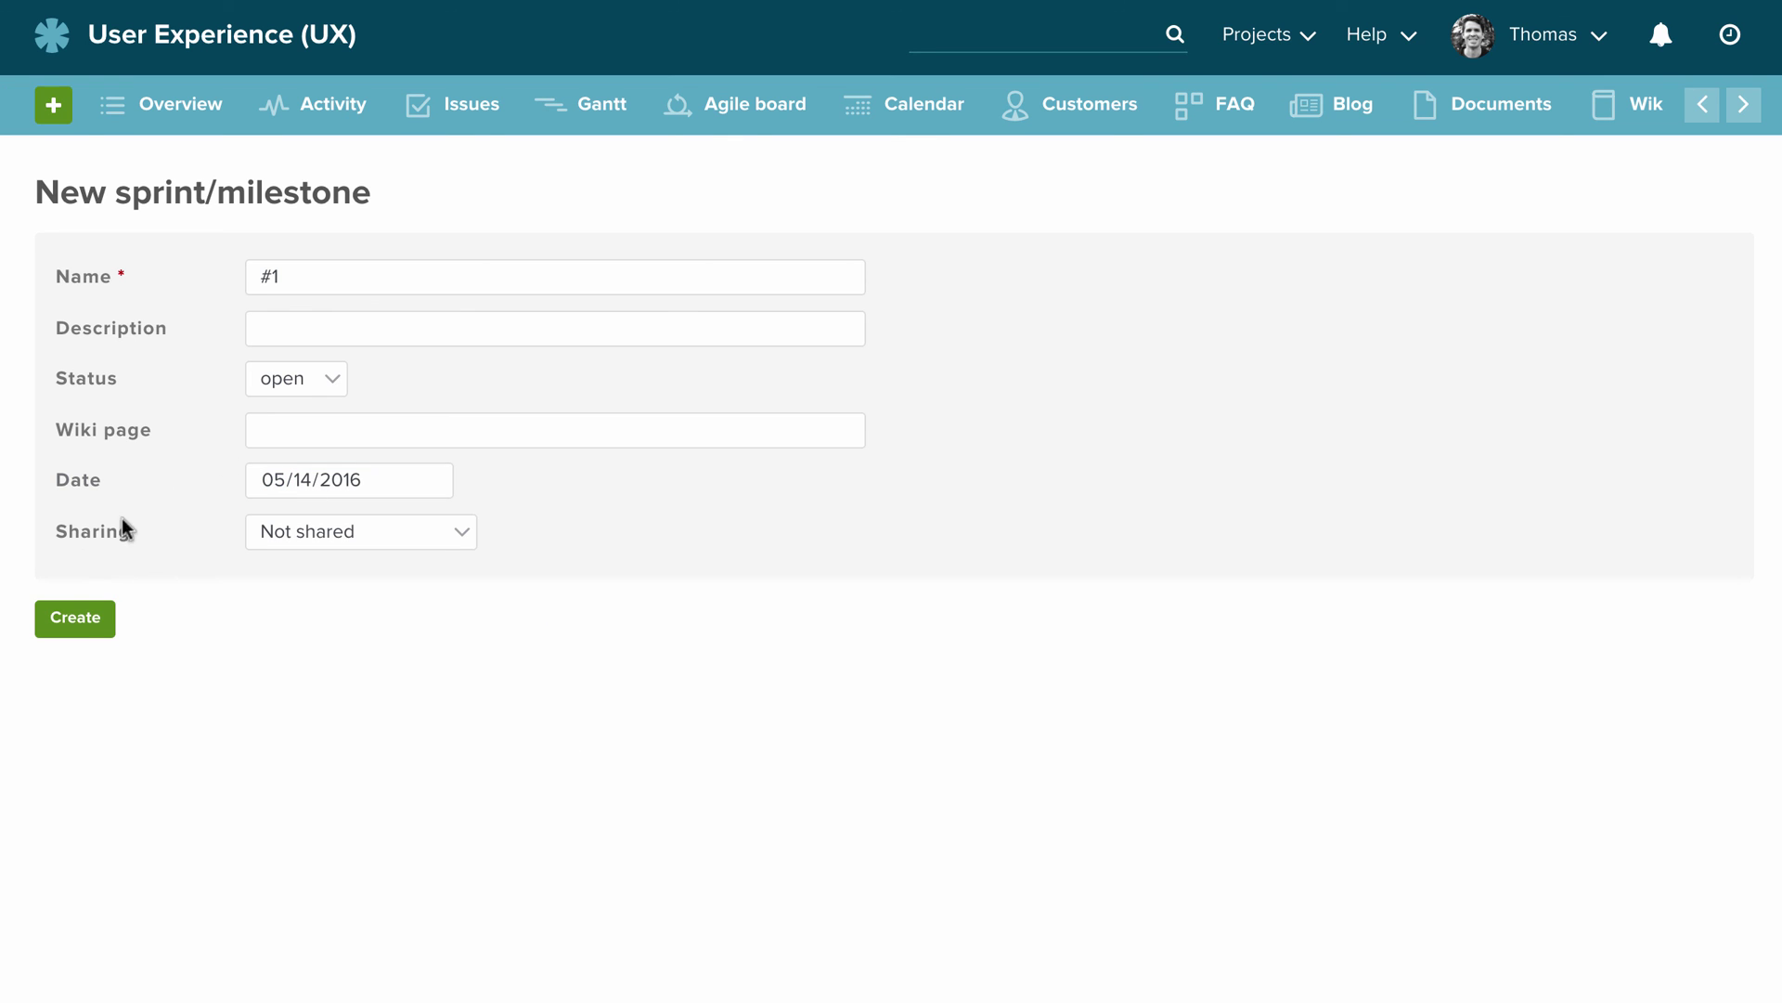
left_click(75, 619)
Drag Tasks #51, #34 and #38 from Issues without sprint into sprint #1, totalling 22.00h.
scroll(747, 557, "down", 2)
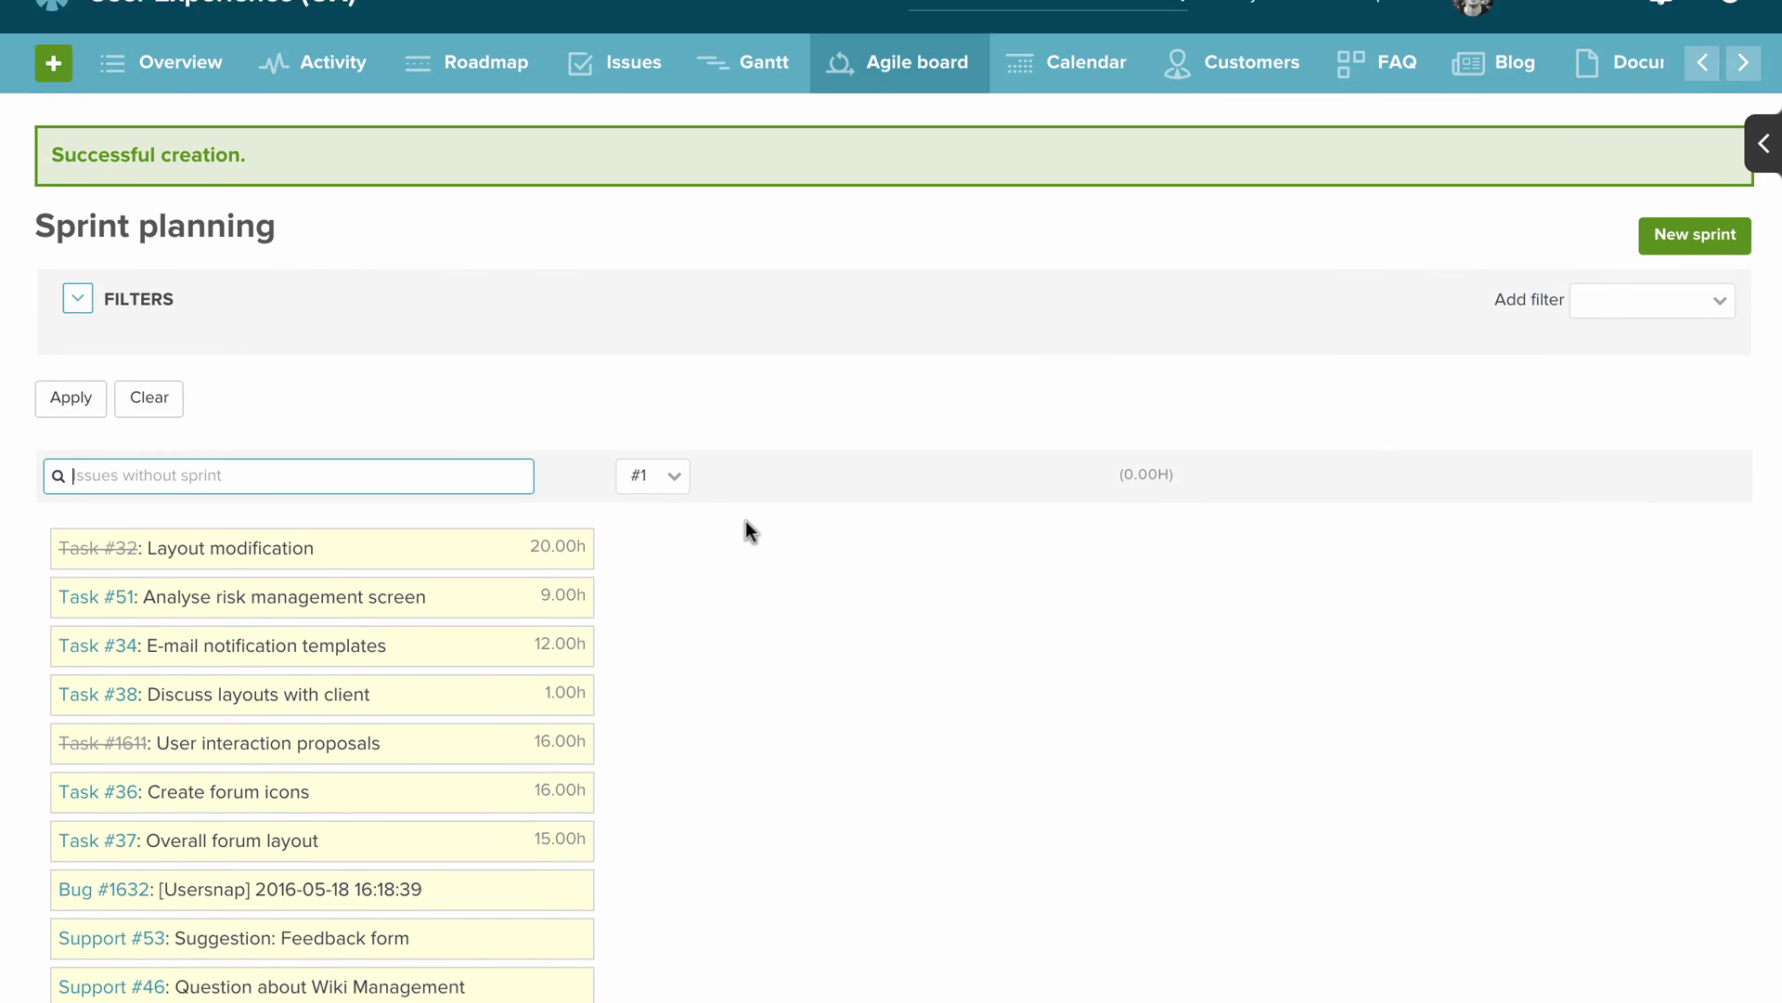
scroll(371, 538, "down", 3)
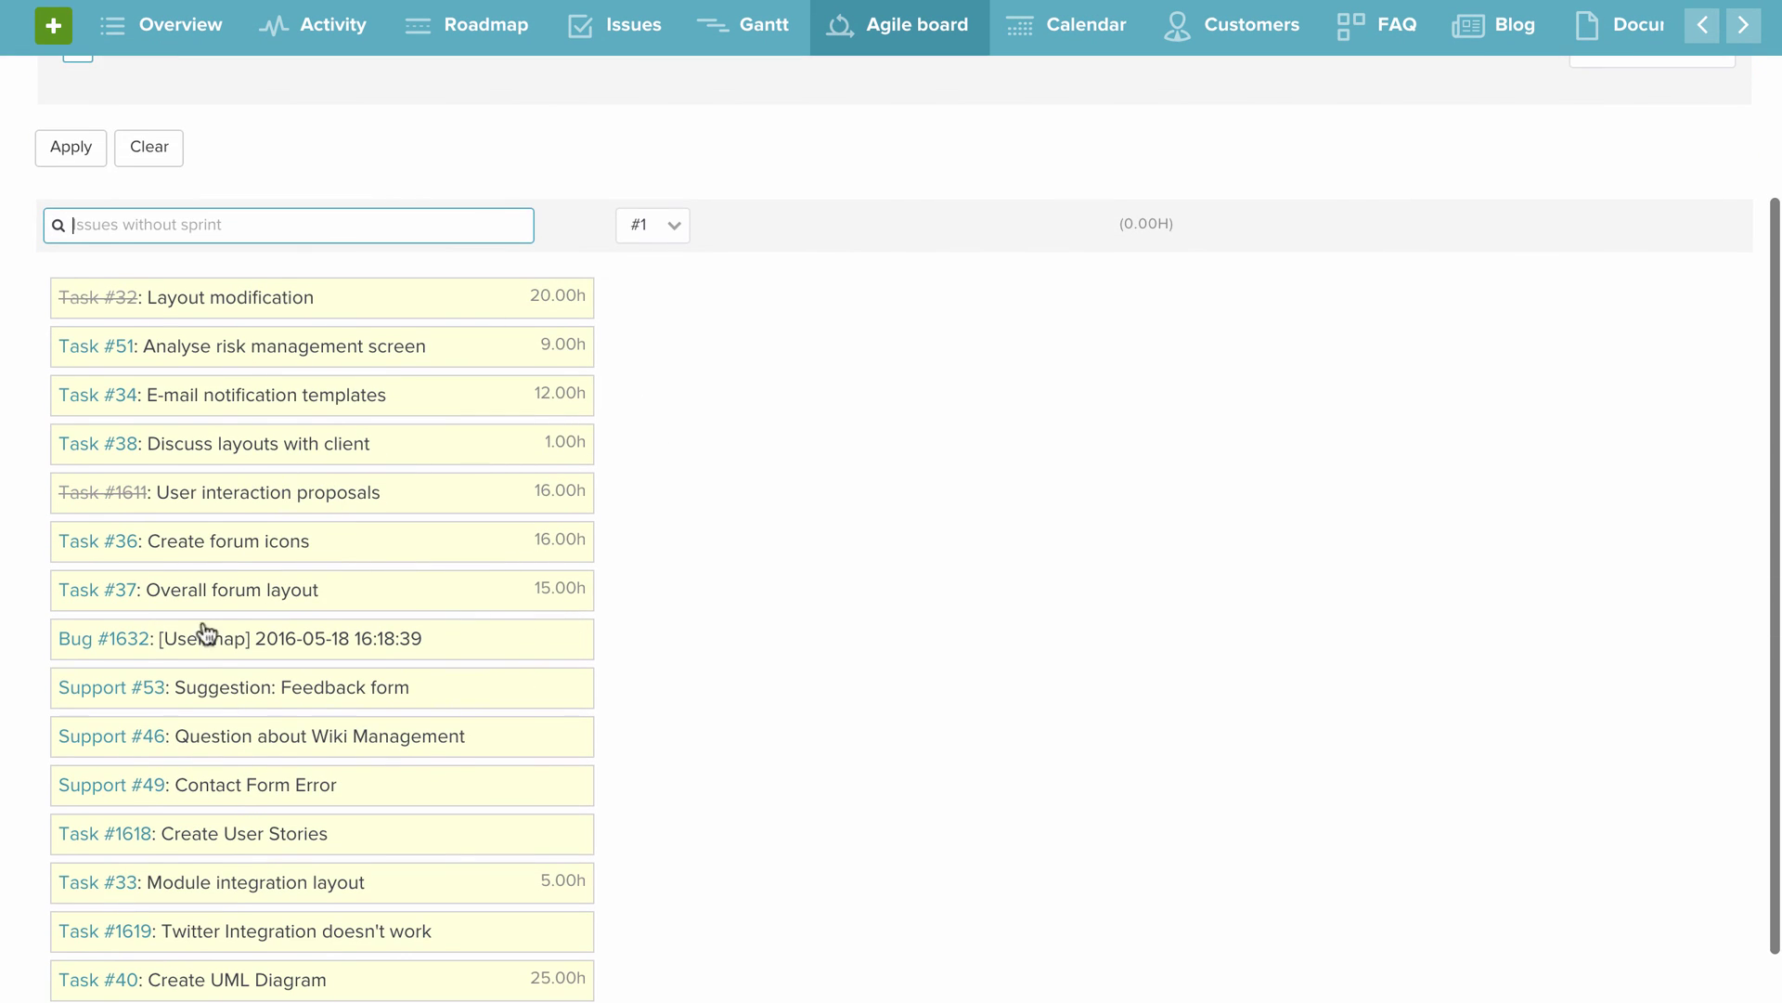
scroll(281, 651, "up", 4)
left_click_drag(351, 543, 622, 532)
left_click_drag(278, 543, 891, 541)
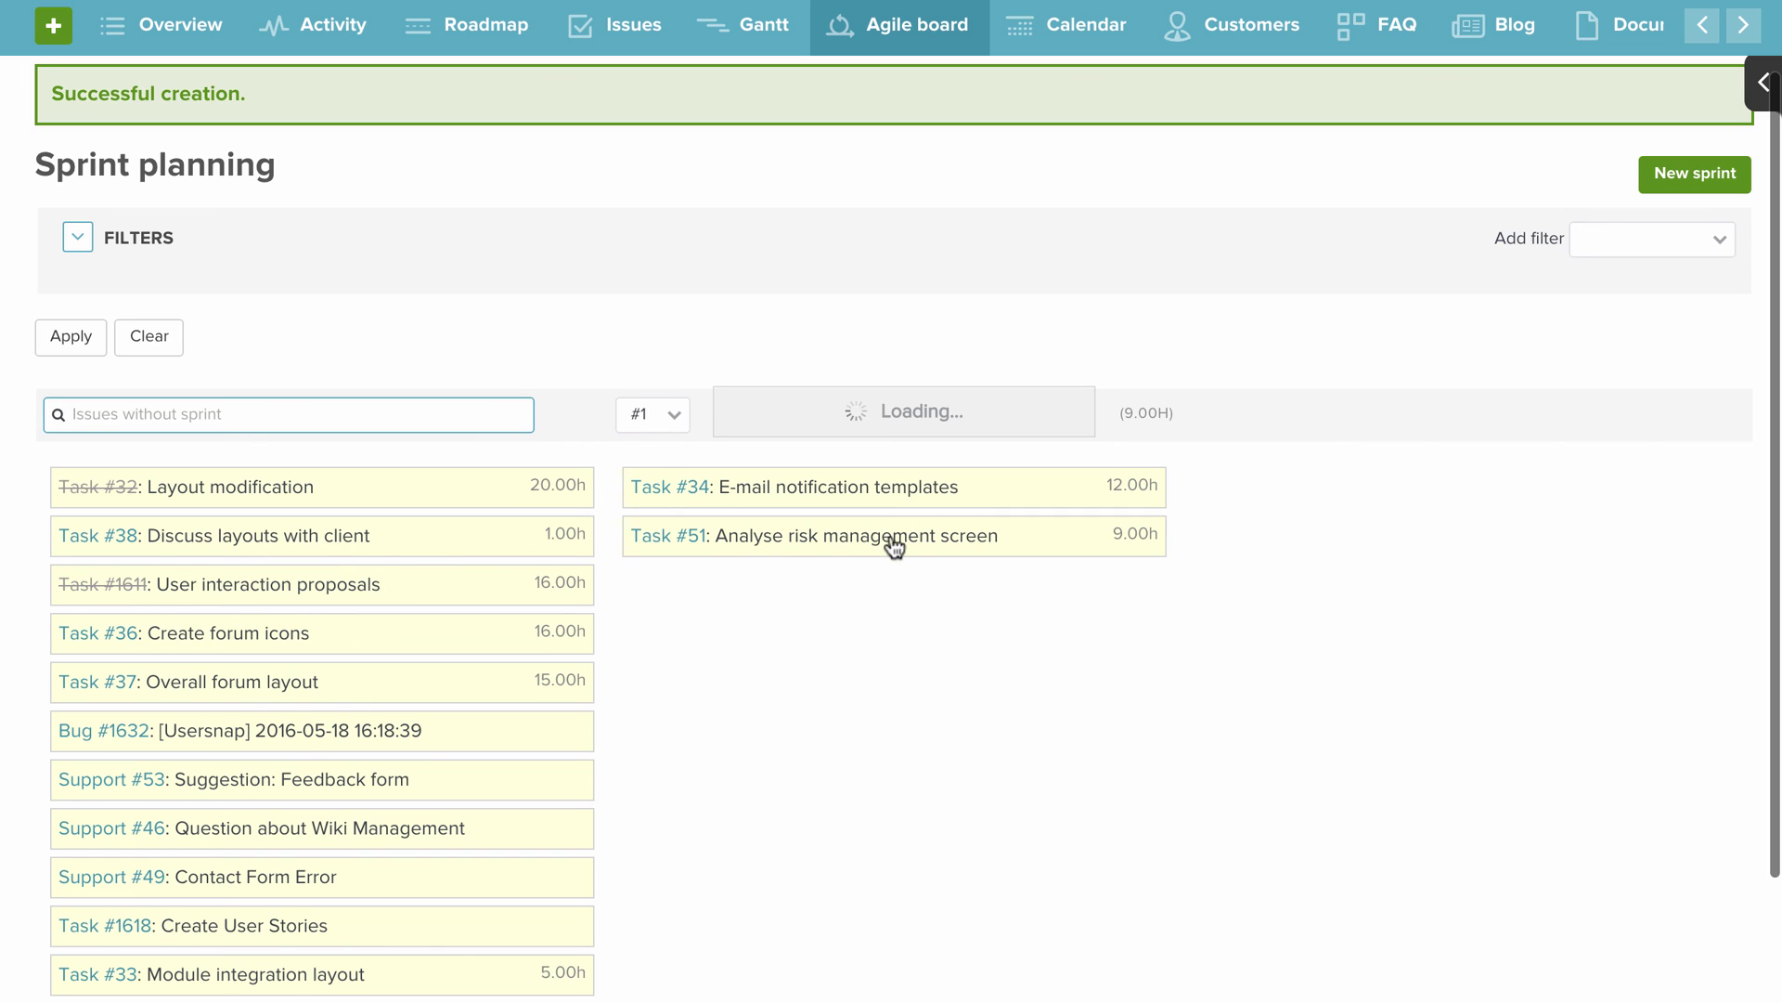
left_click_drag(342, 535, 919, 585)
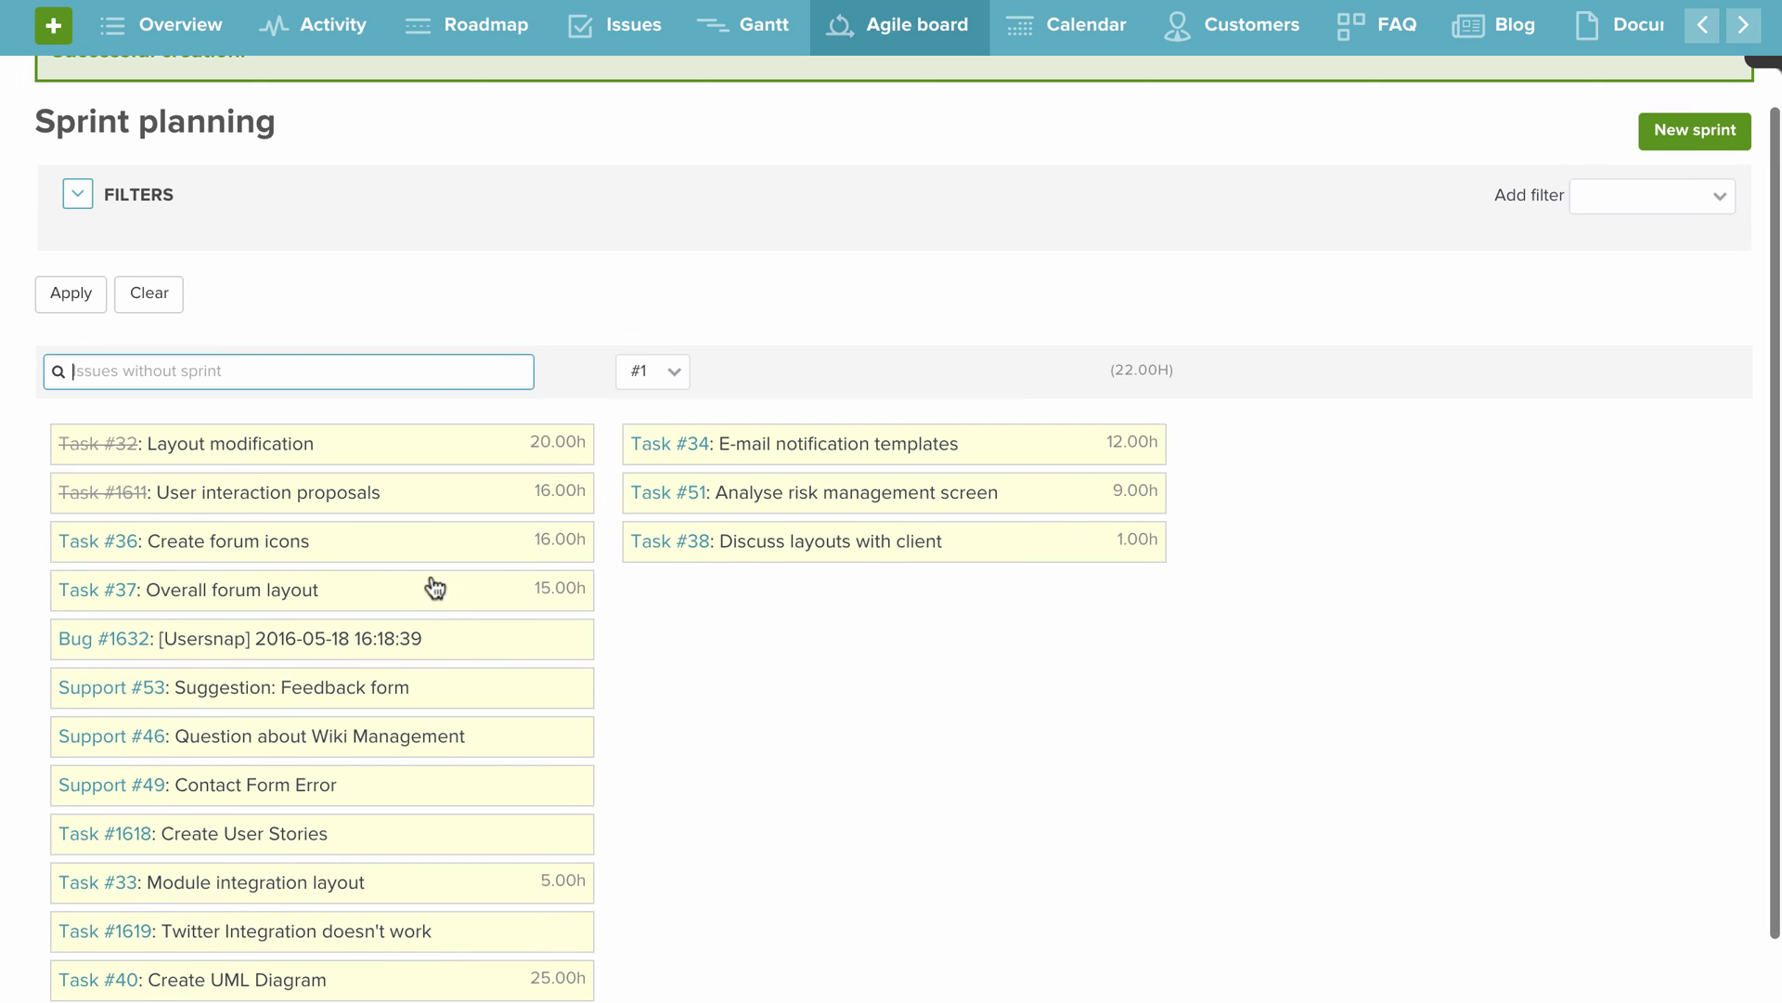
scroll(960, 617, "up", 2)
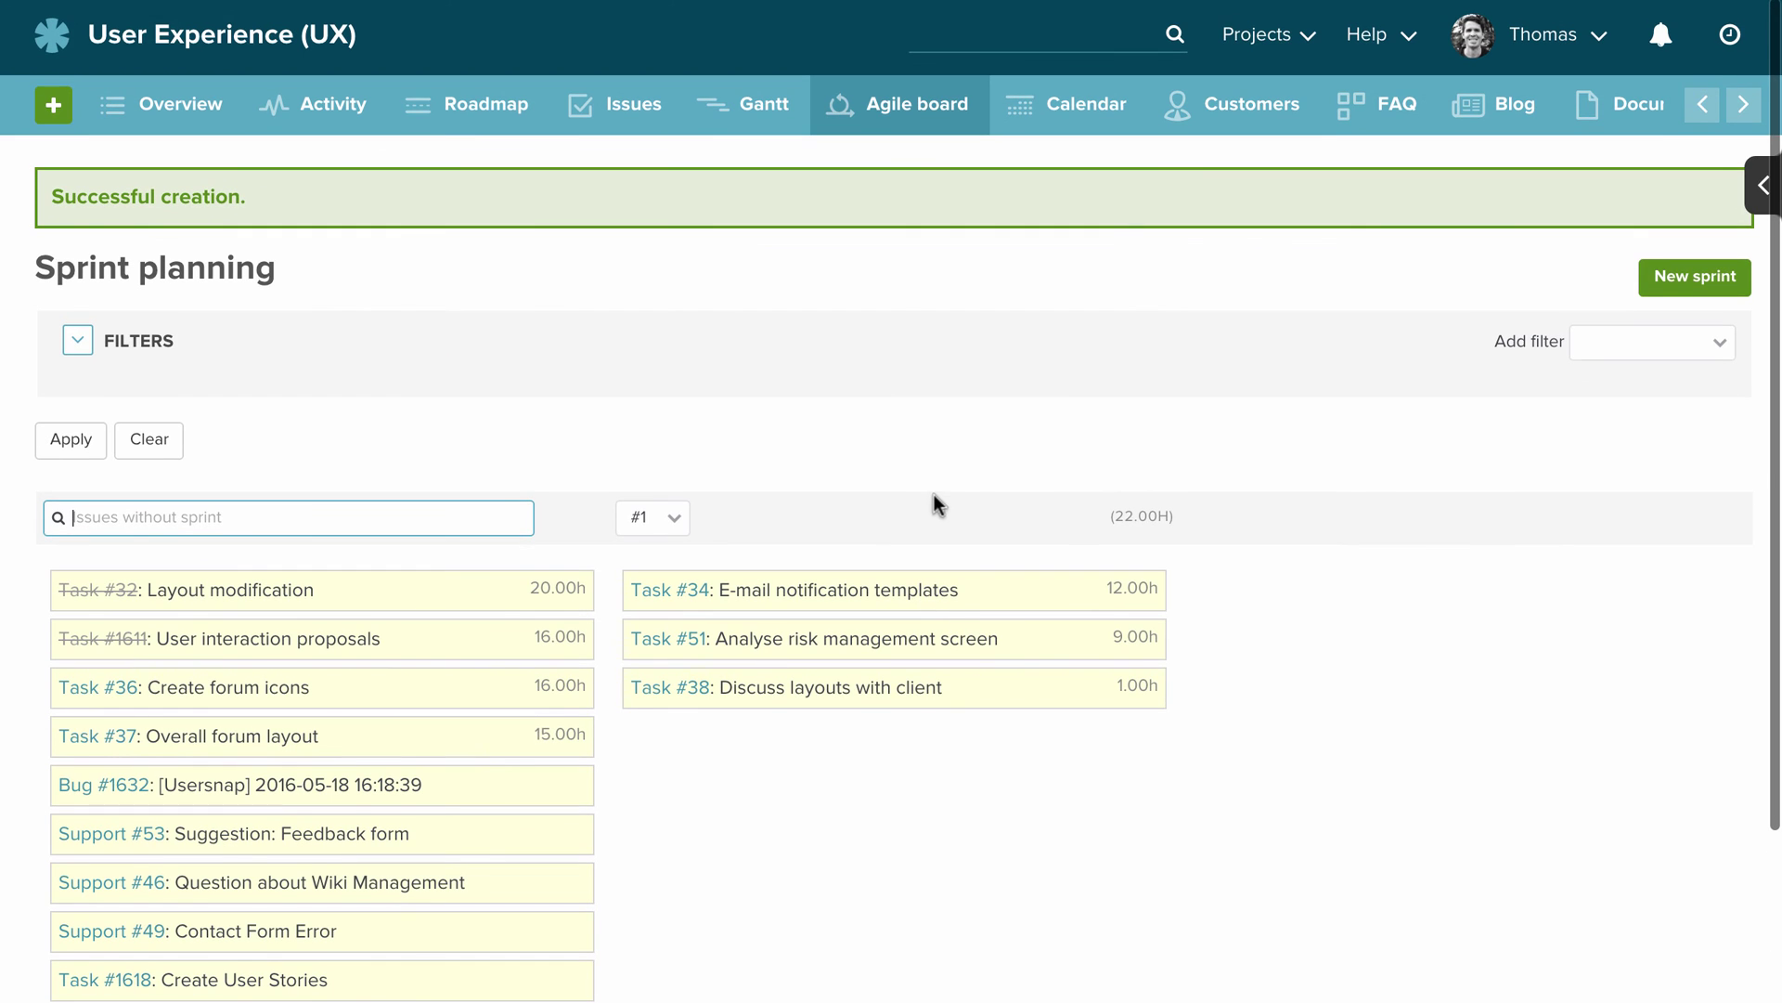
left_click(896, 113)
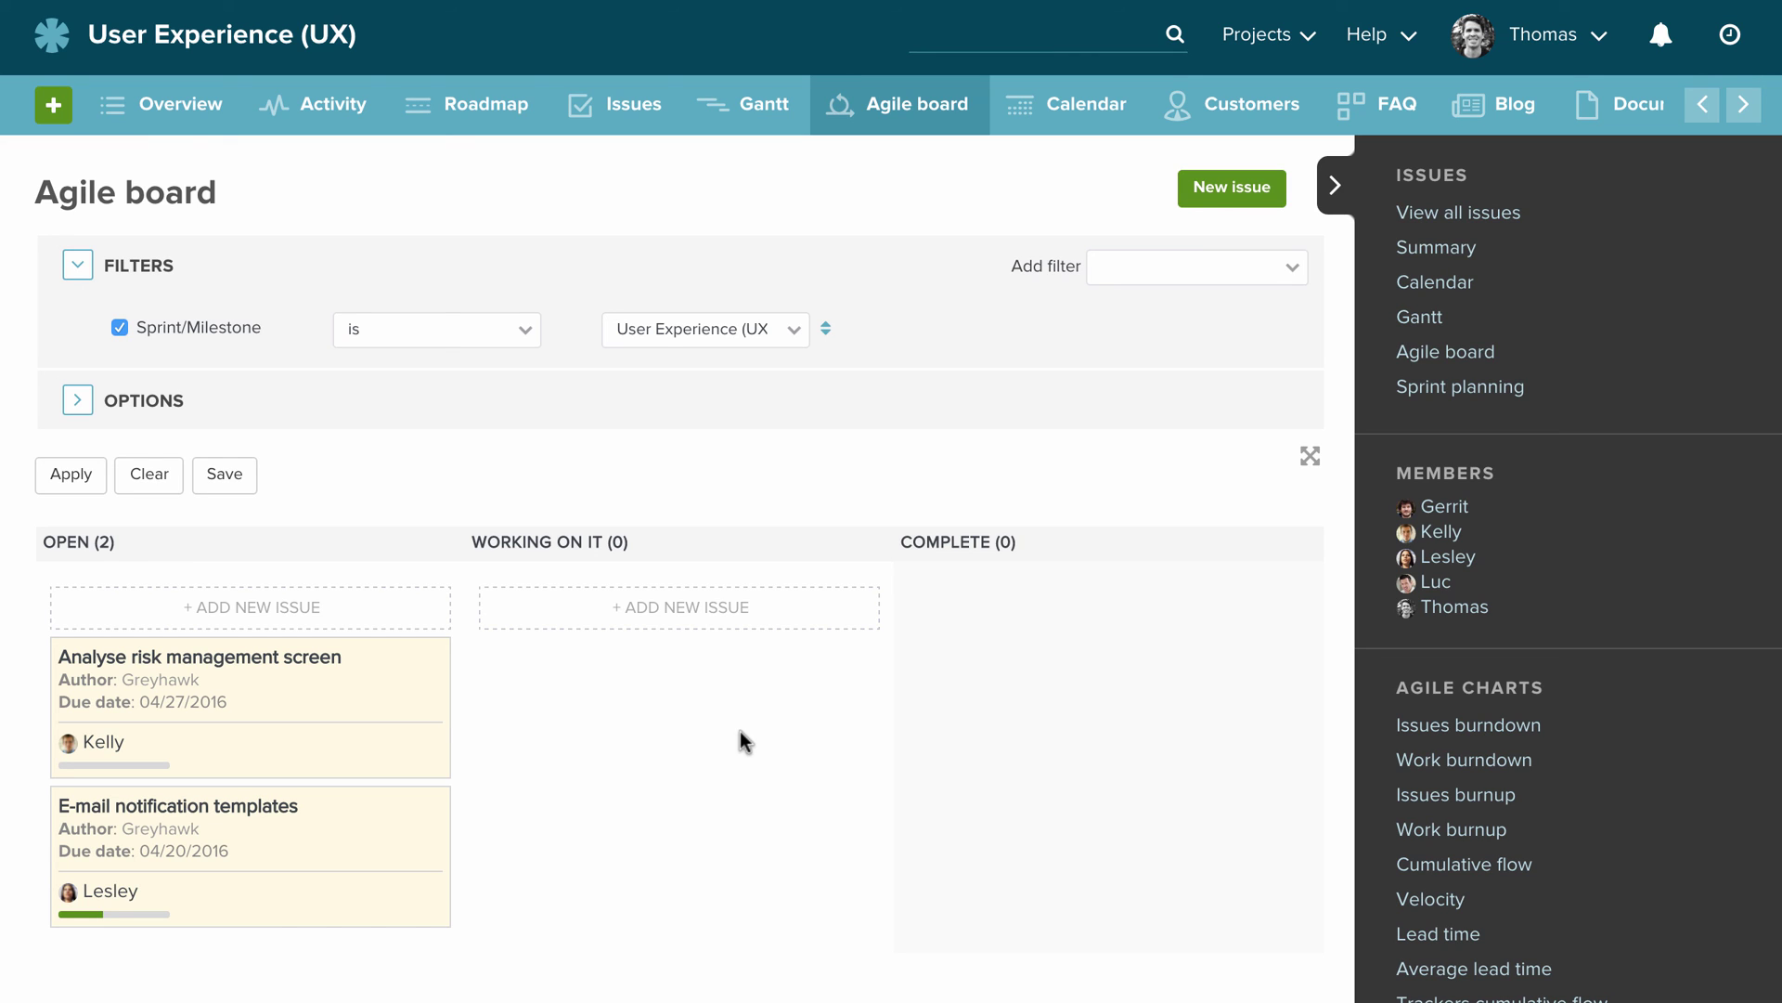
Check the Agile board's sprint filter, keeping it on User Experience (UX).
left_click(747, 336)
left_click(711, 349)
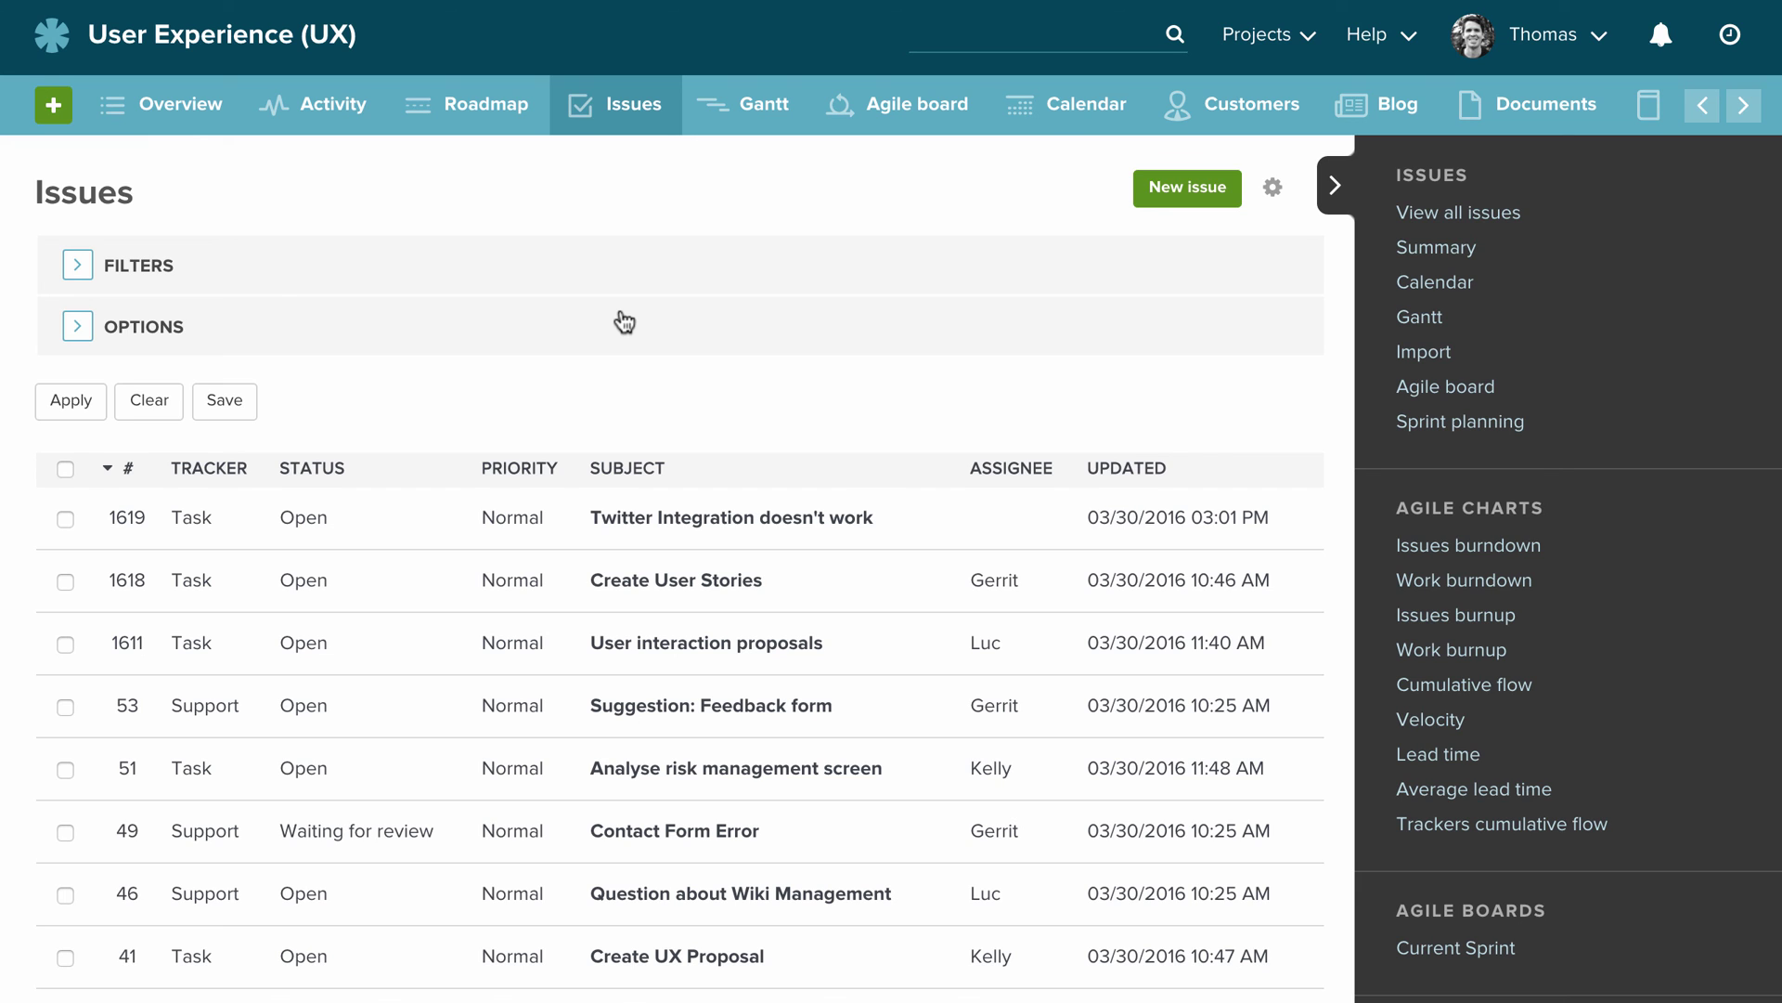
Open Task #1619 'Twitter Integration doesn't work' and scroll down through its details.
left_click(662, 517)
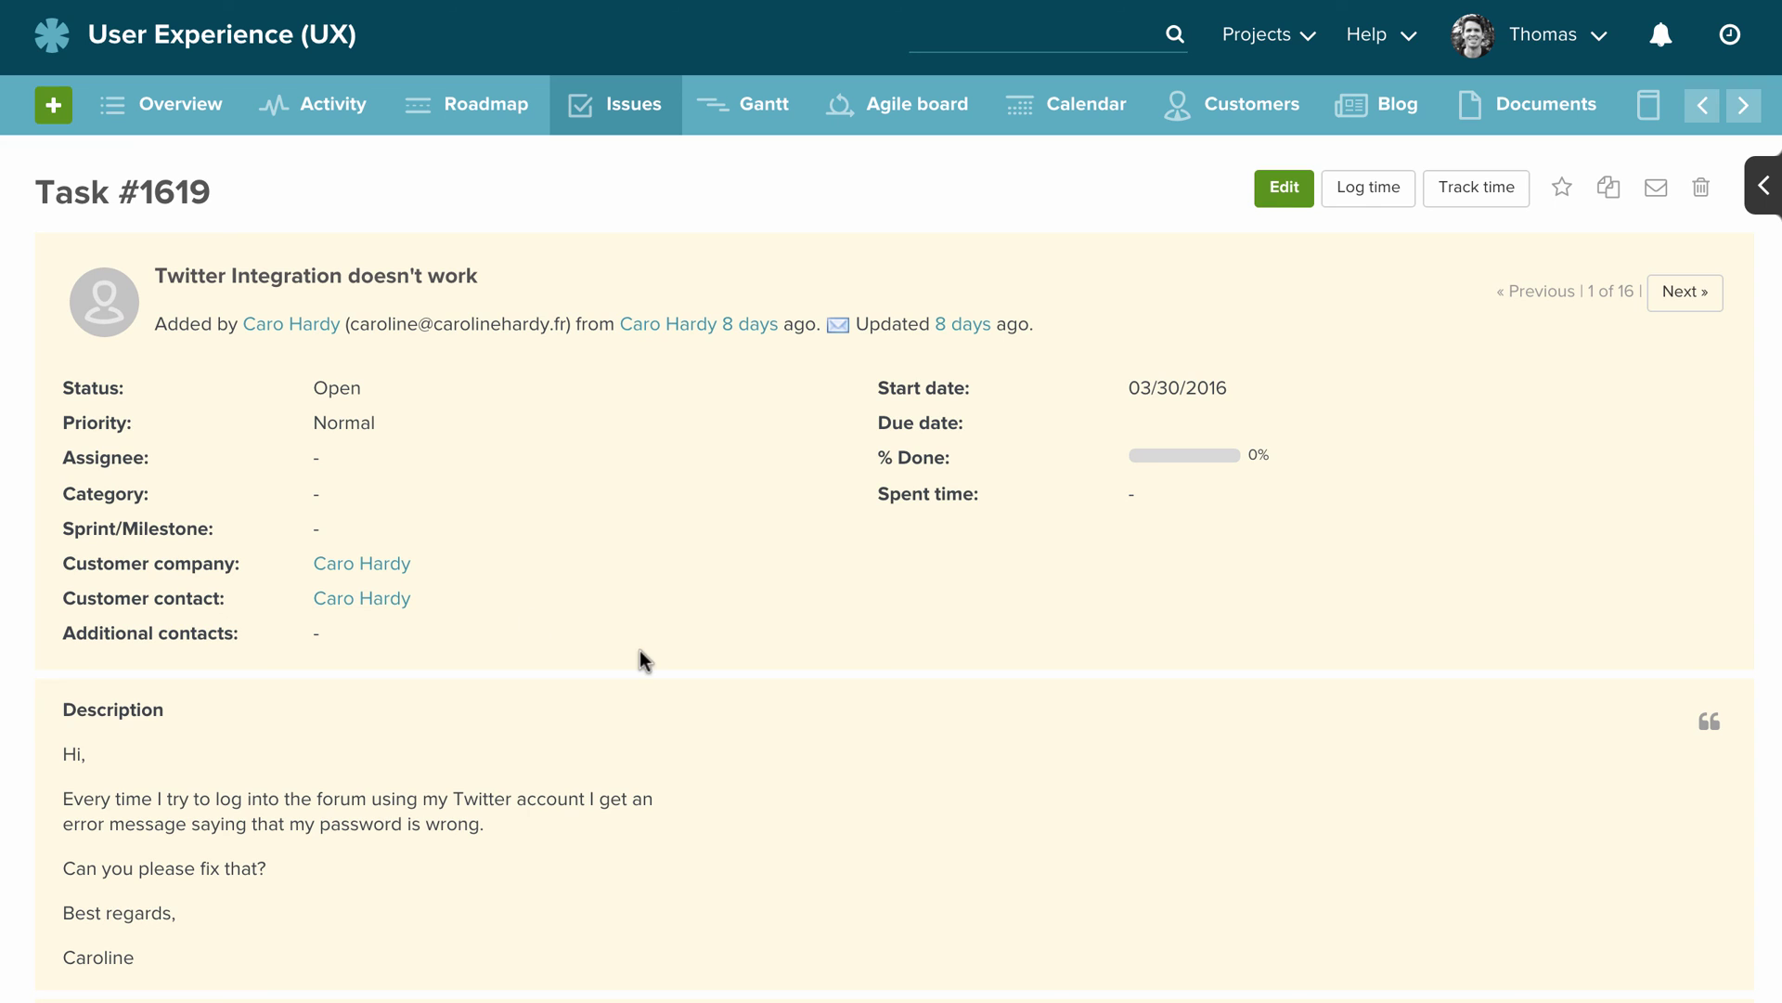
scroll(639, 649, "down", 4)
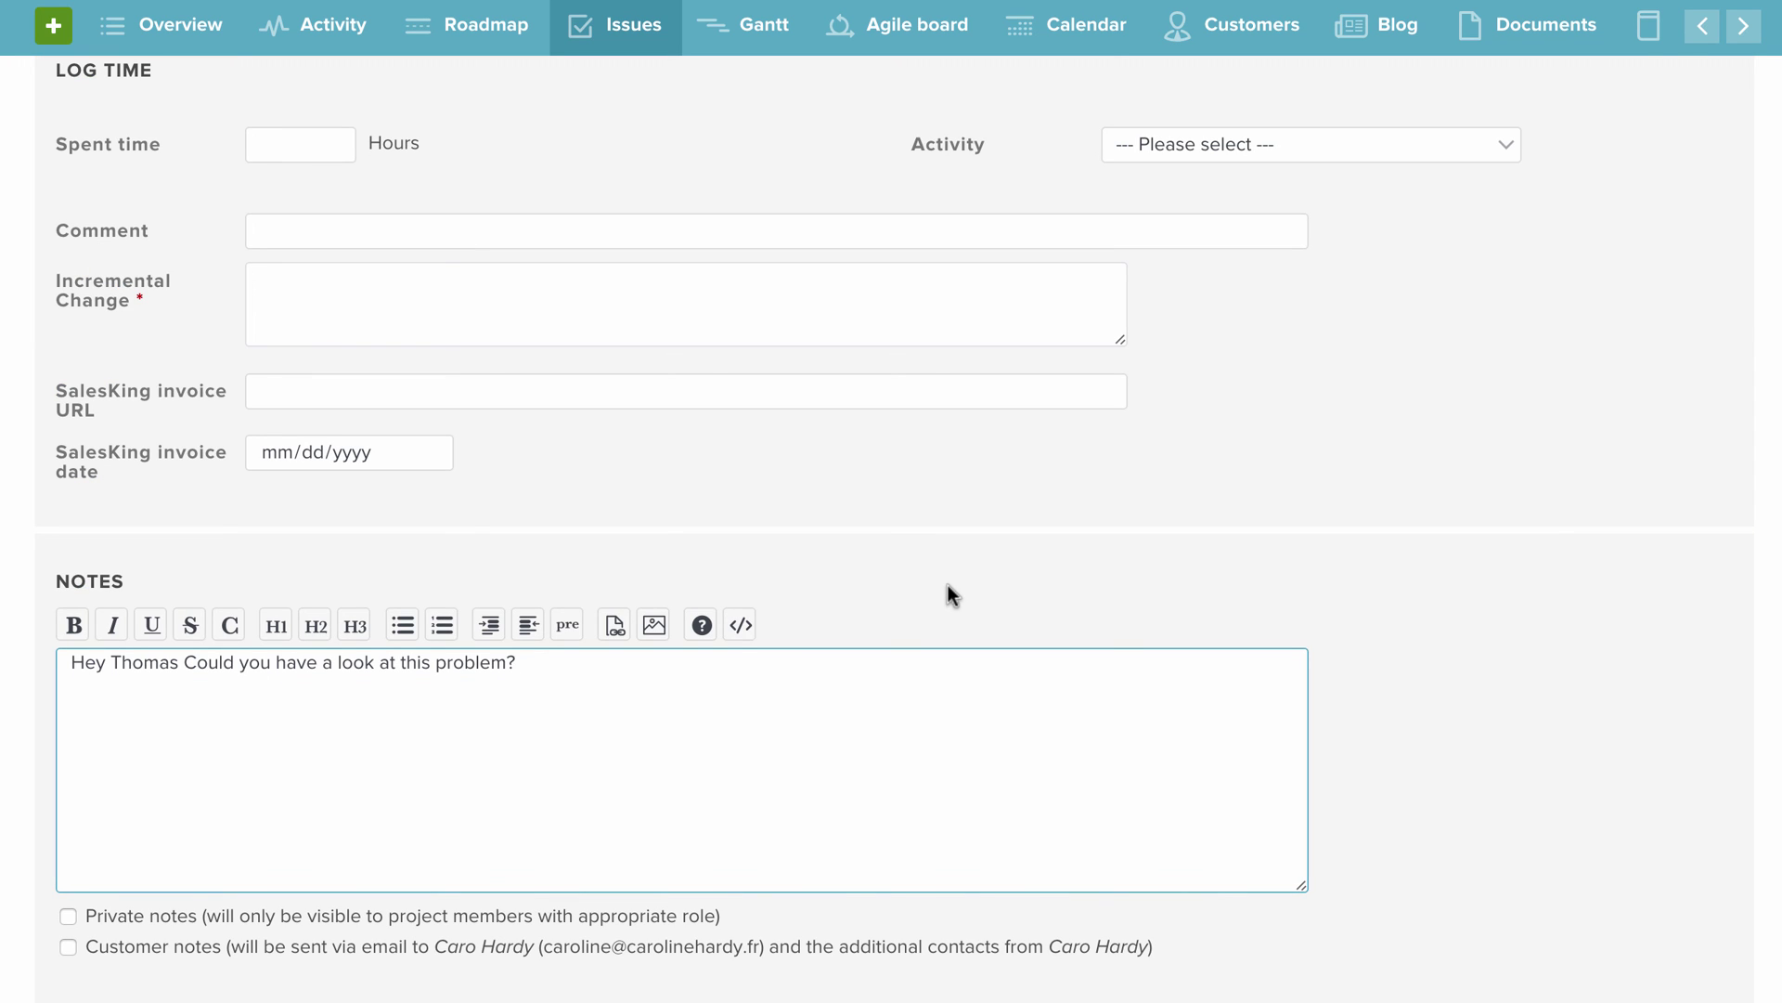
scroll(948, 585, "down", 3)
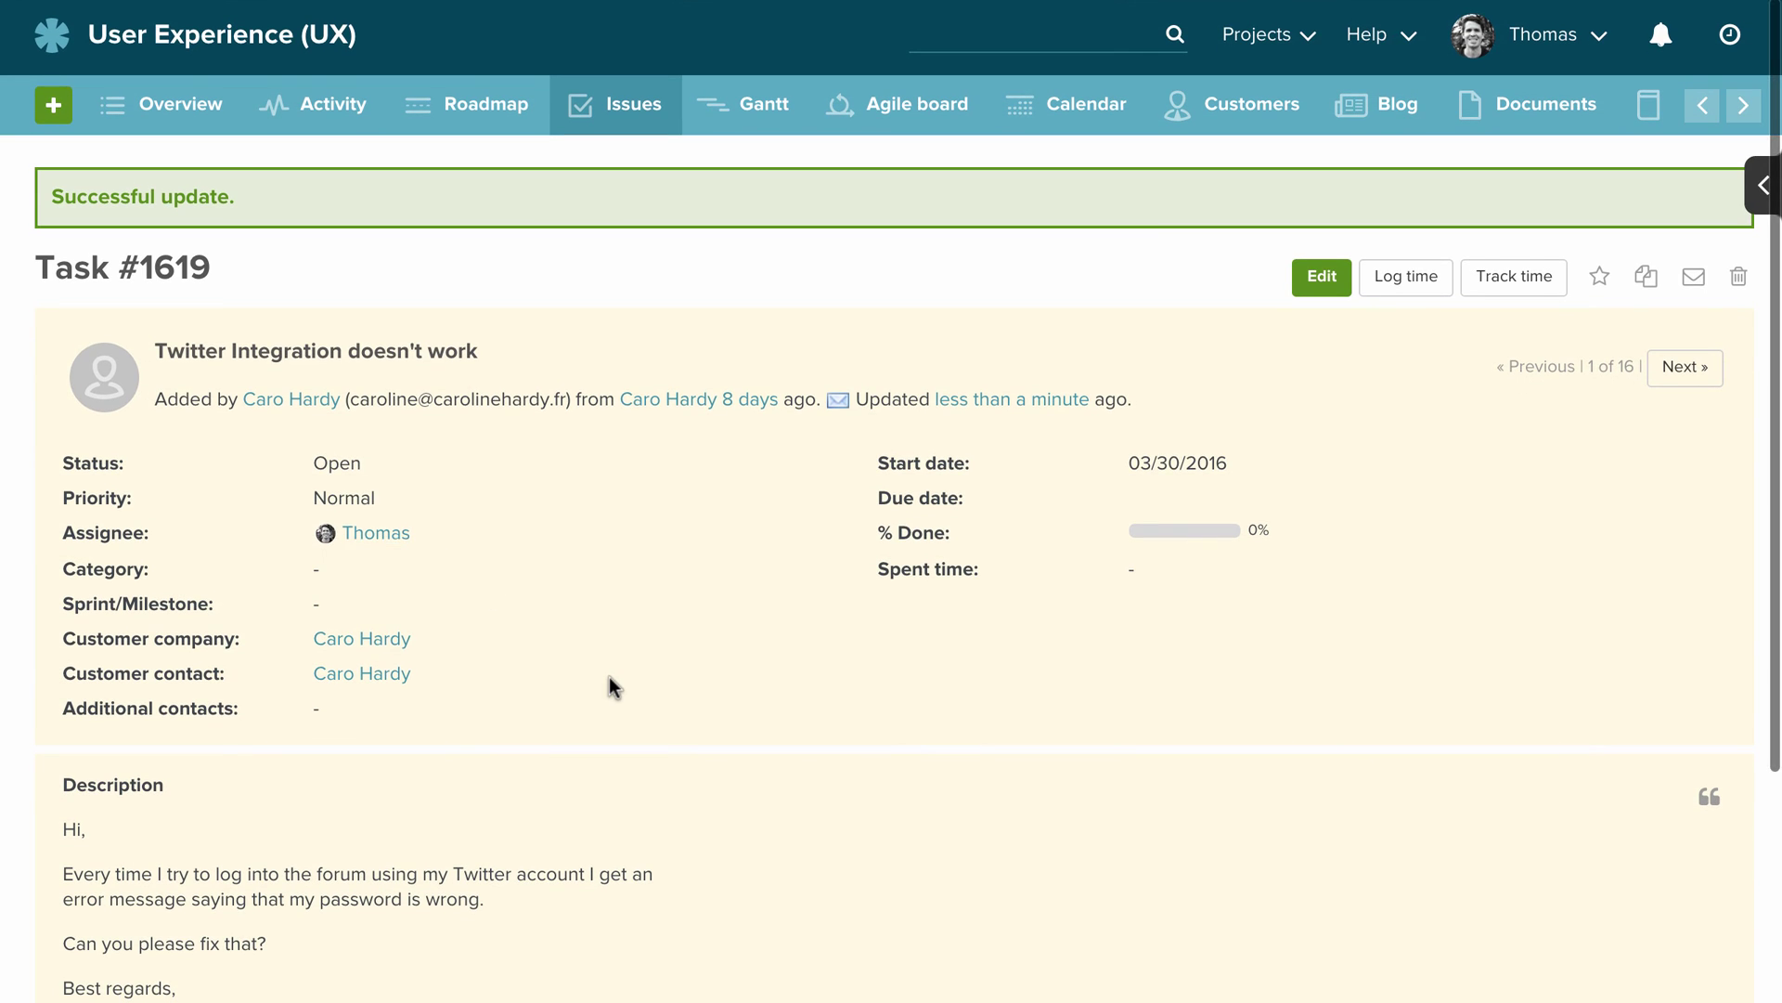
scroll(605, 684, "down", 5)
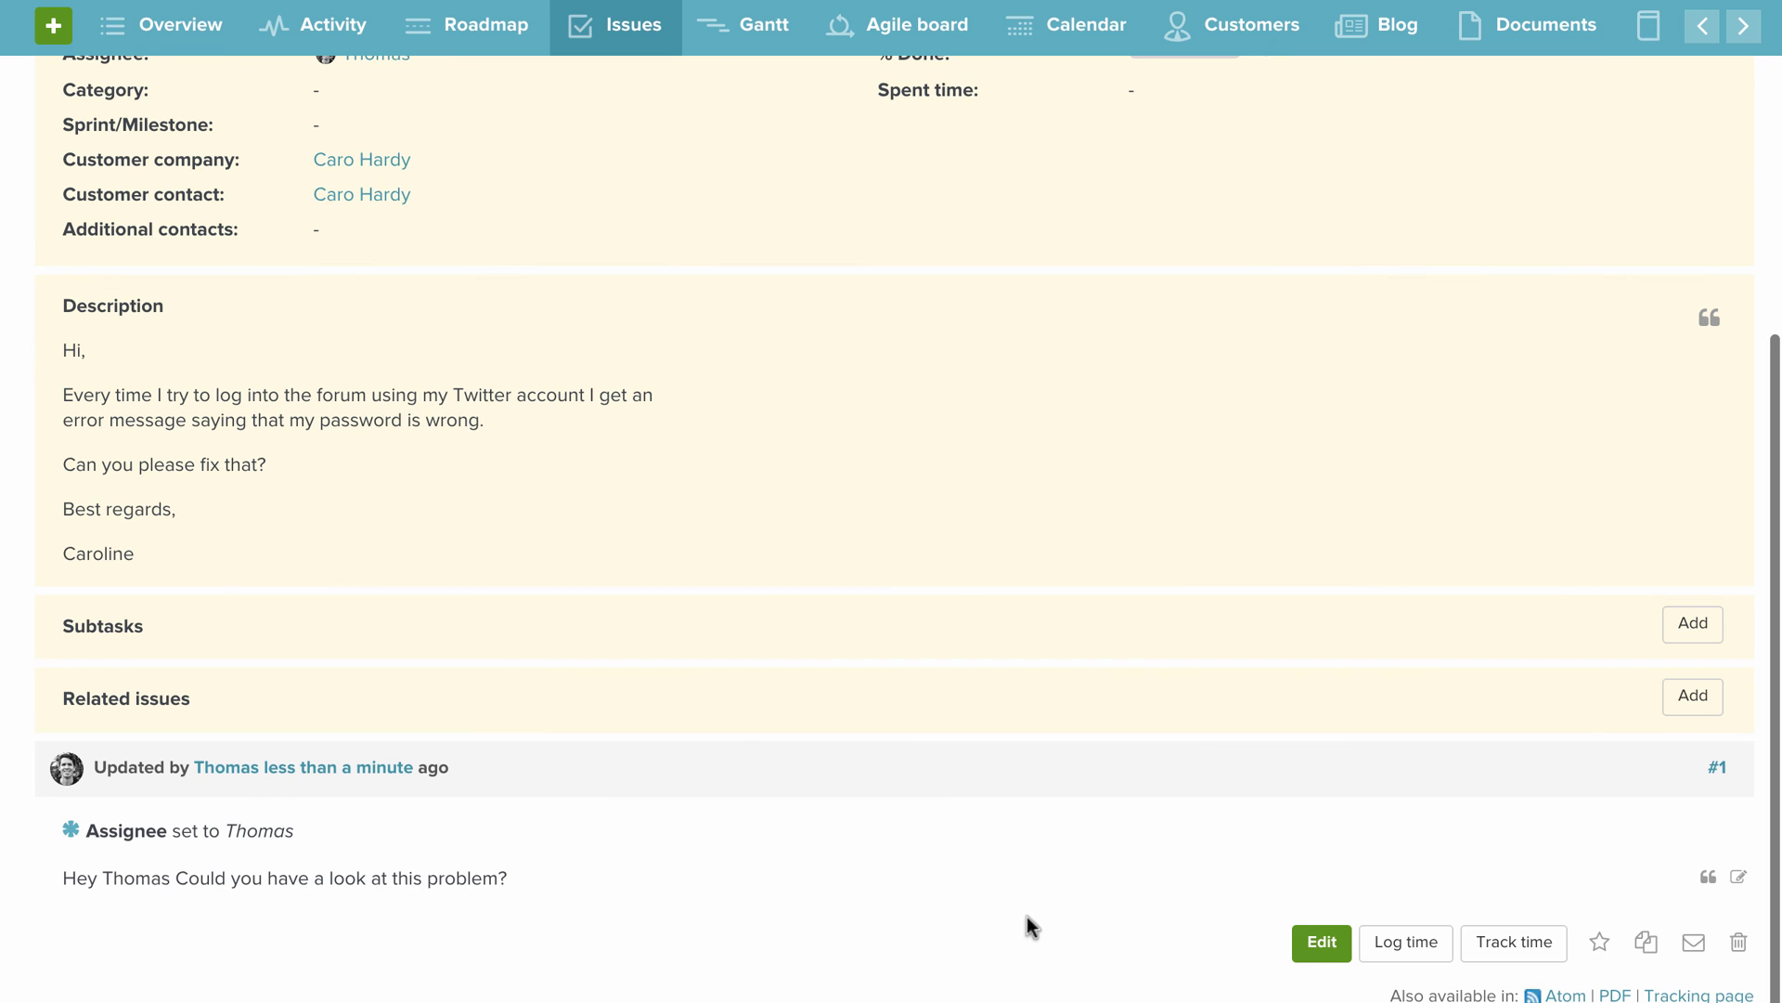
Edit Task #1619 as a customer note and insert the 'Forgot password' reply template.
left_click(1322, 942)
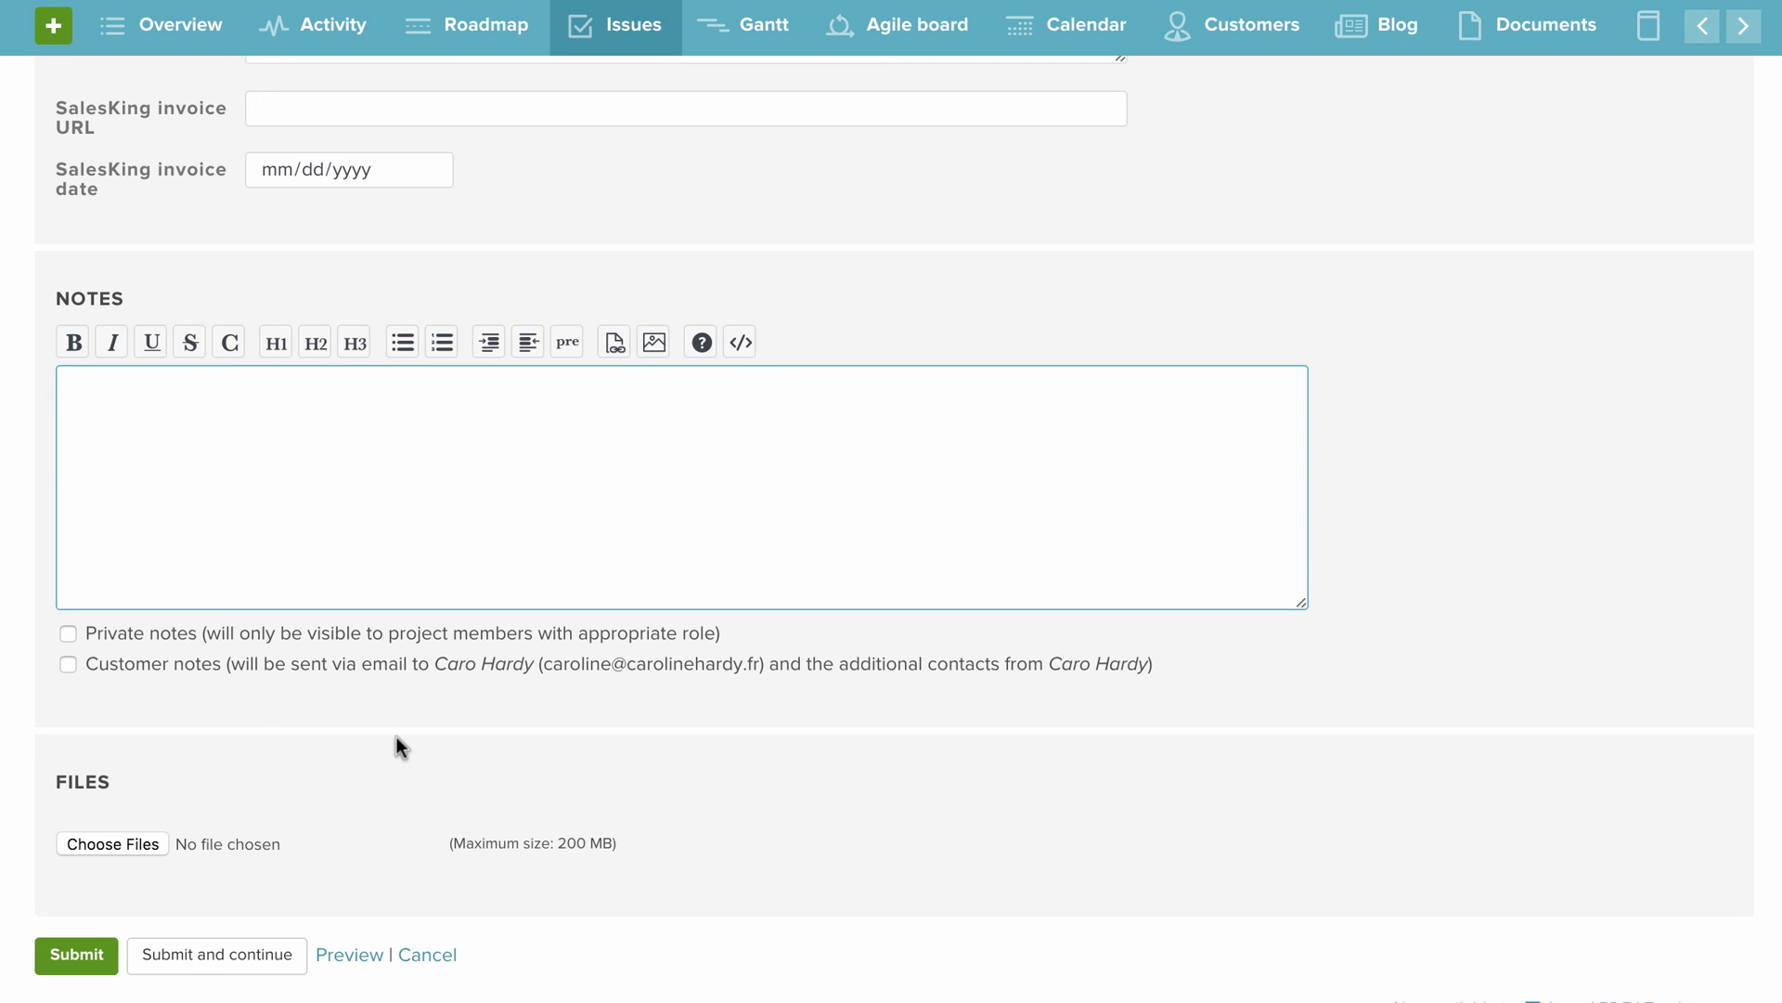
left_click(66, 667)
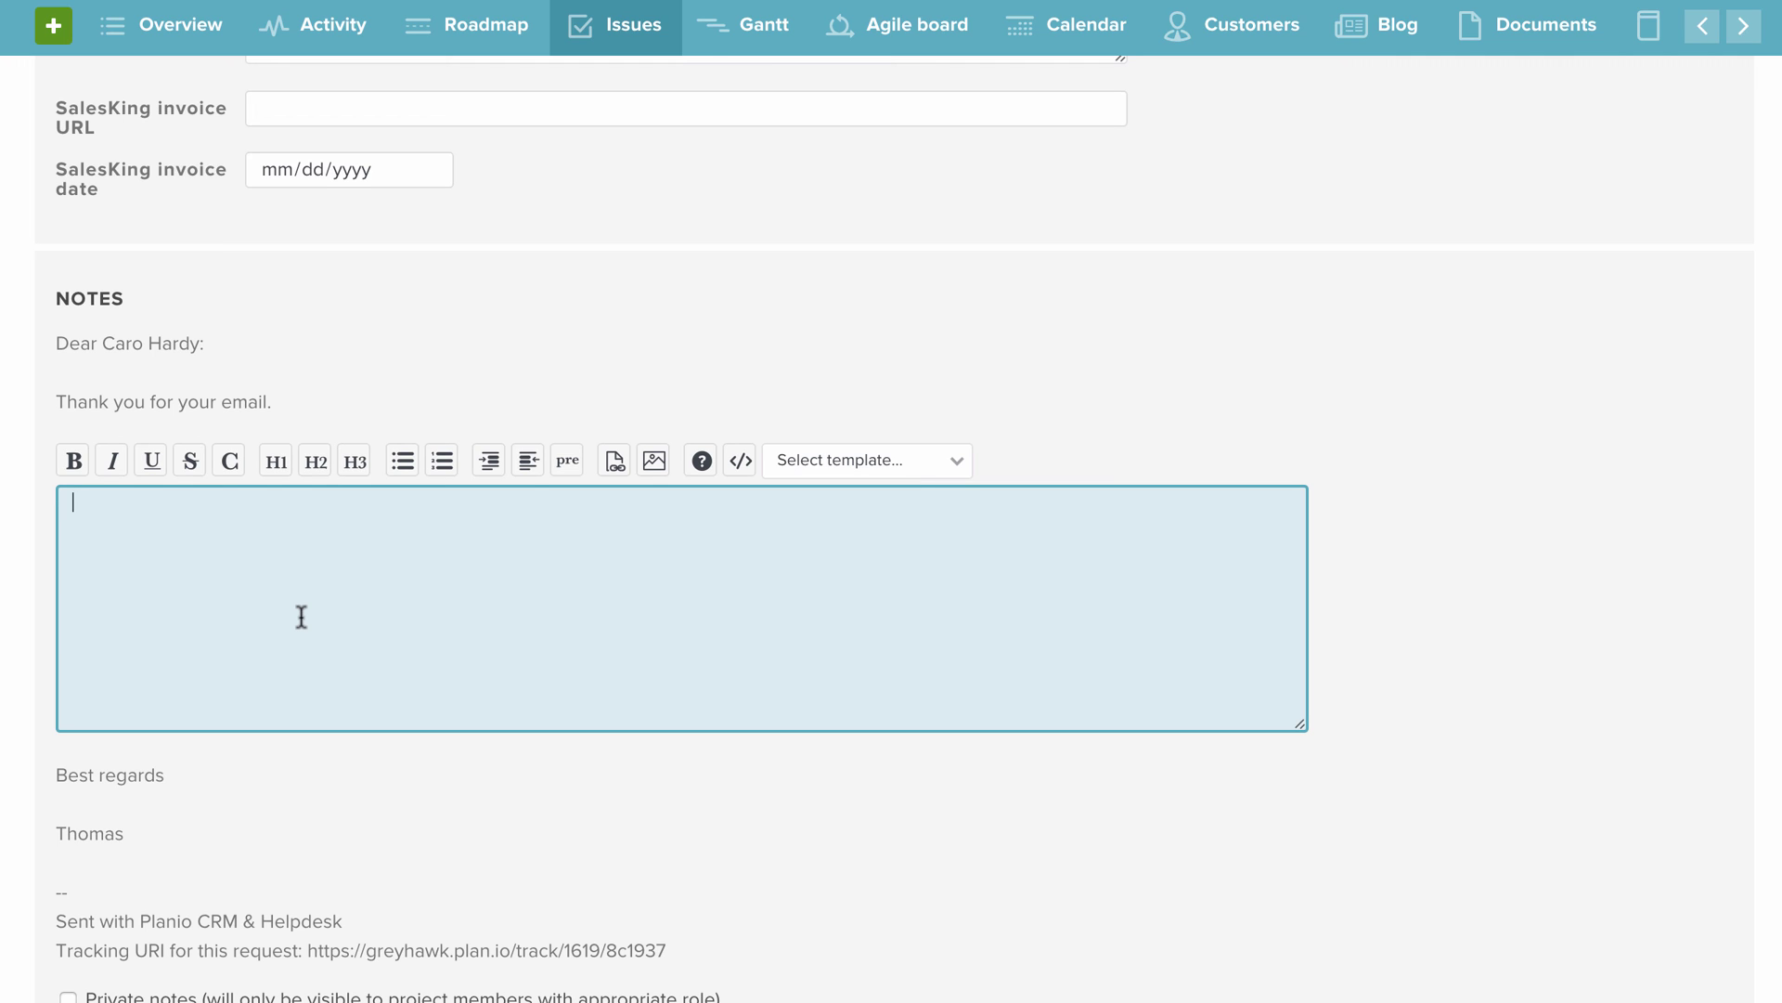
left_click(868, 460)
left_click(884, 506)
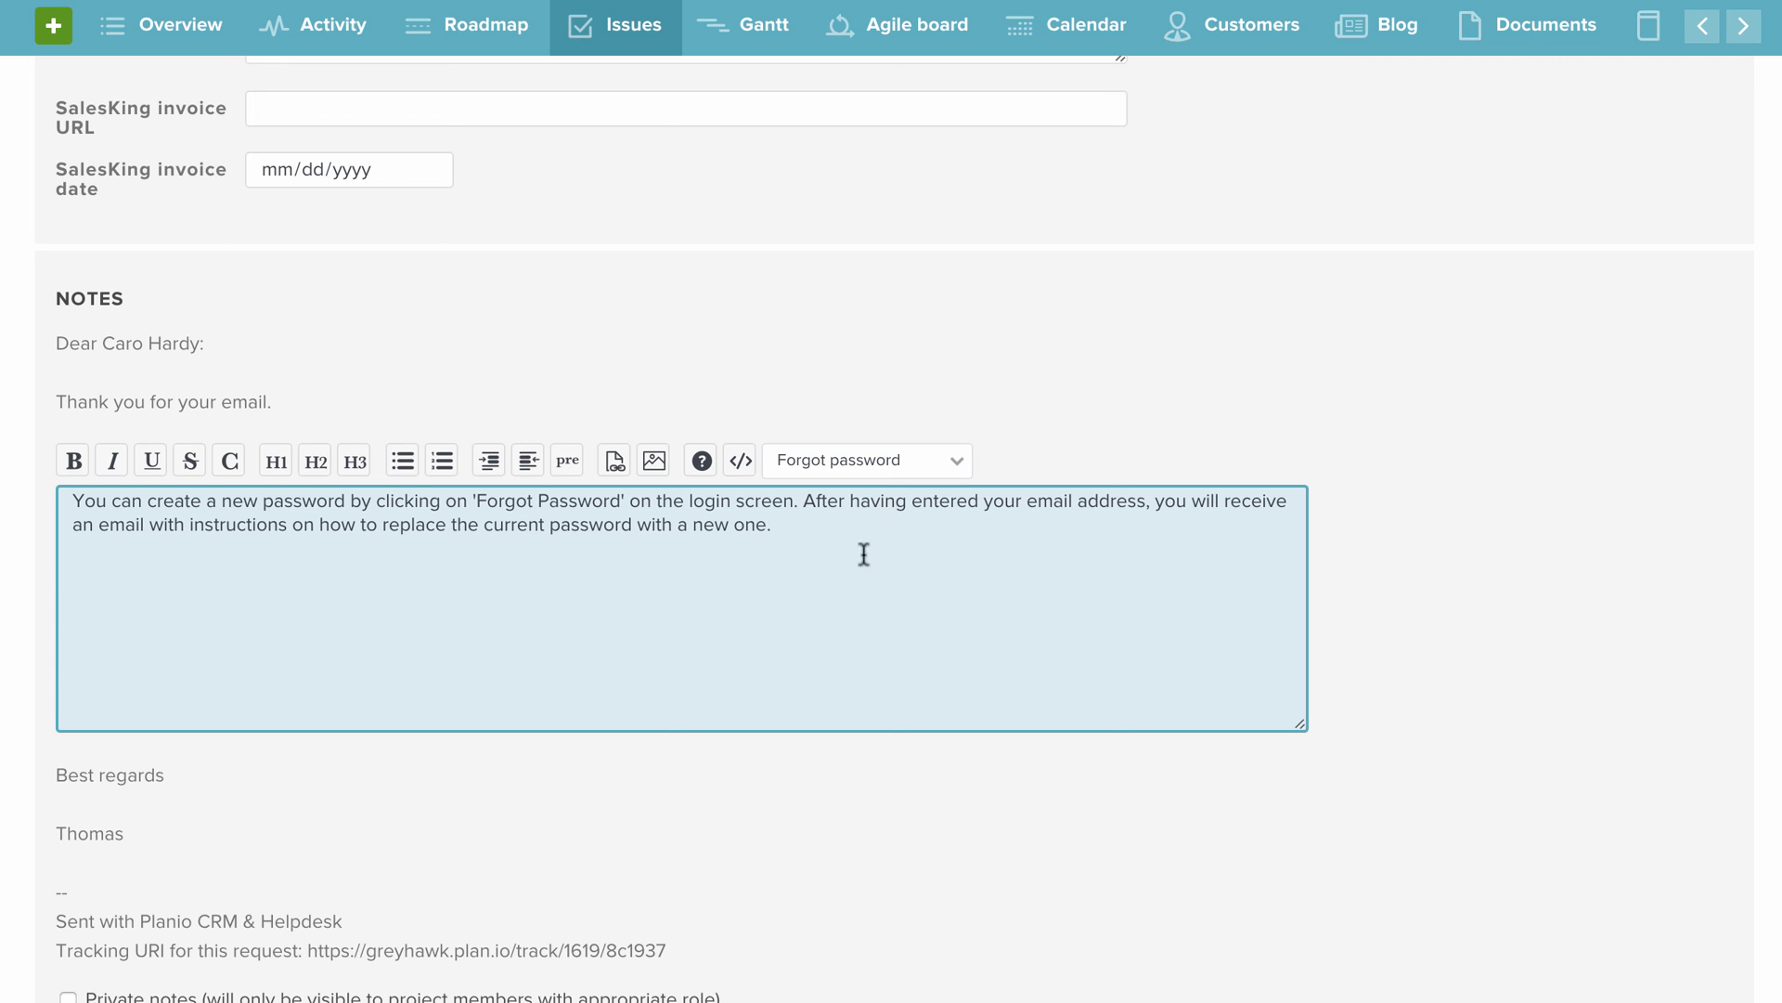
left_click(878, 460)
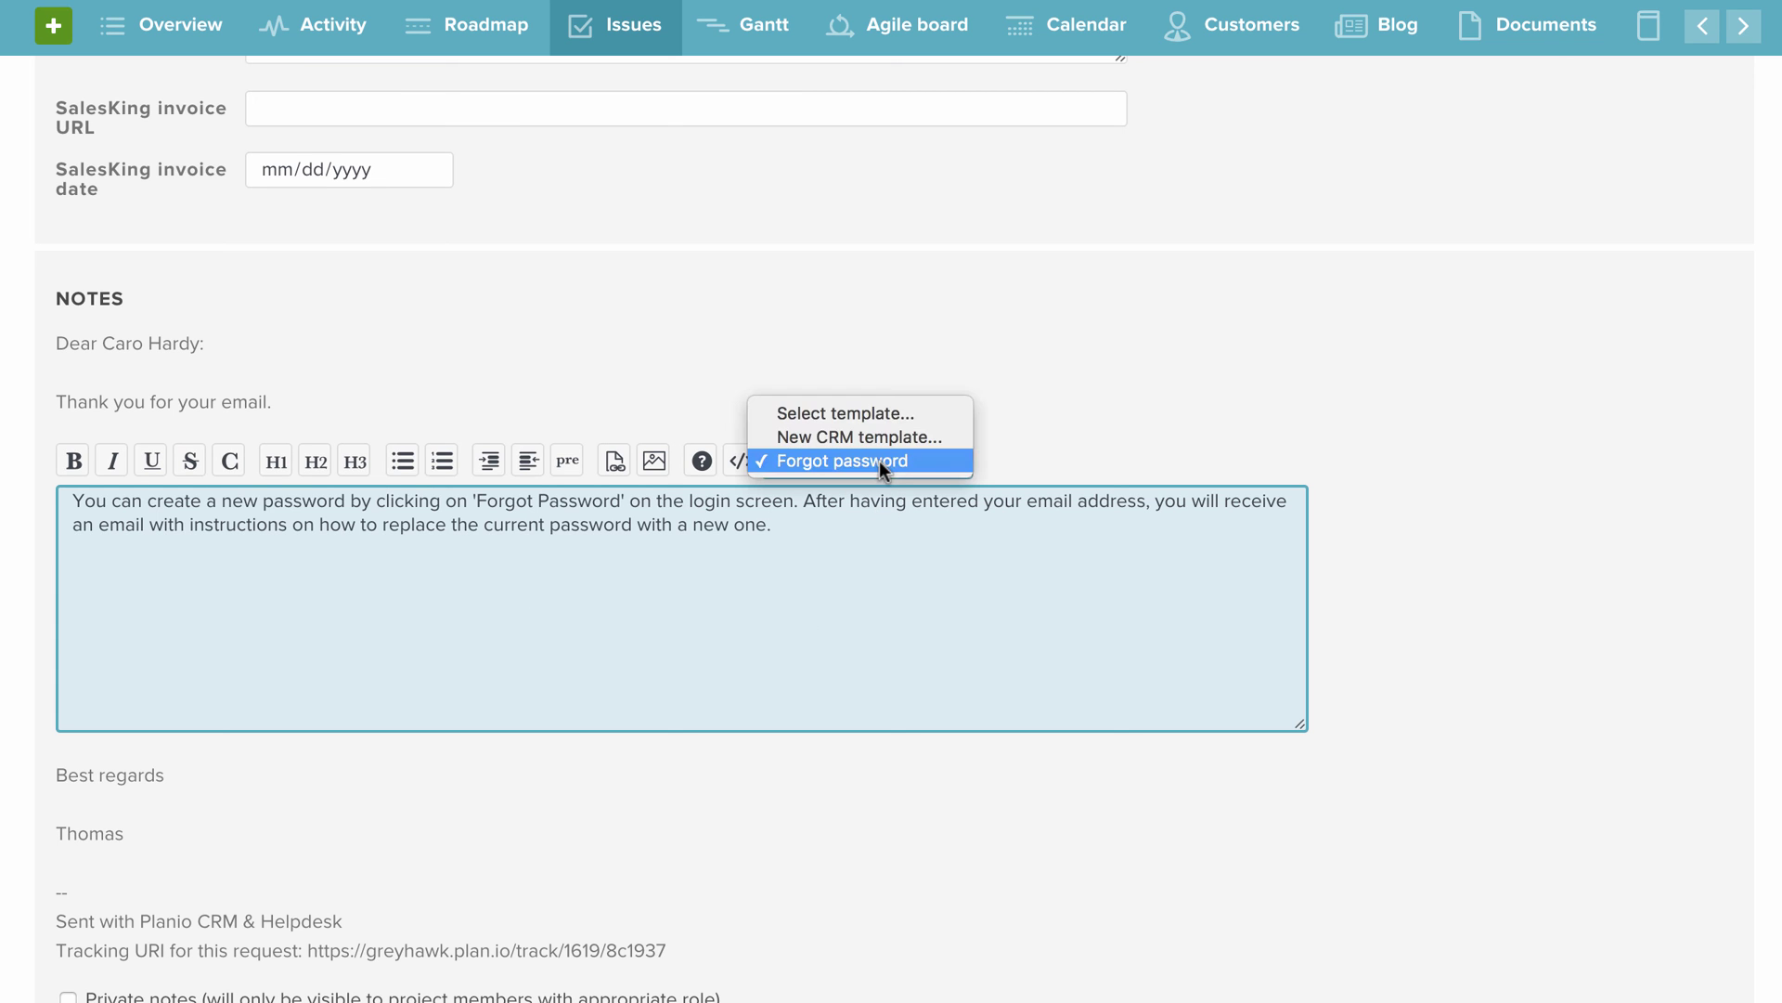
left_click(878, 453)
Submit the customer note and scroll through the task's updated history.
left_click(855, 527)
scroll(426, 618, "down", 4)
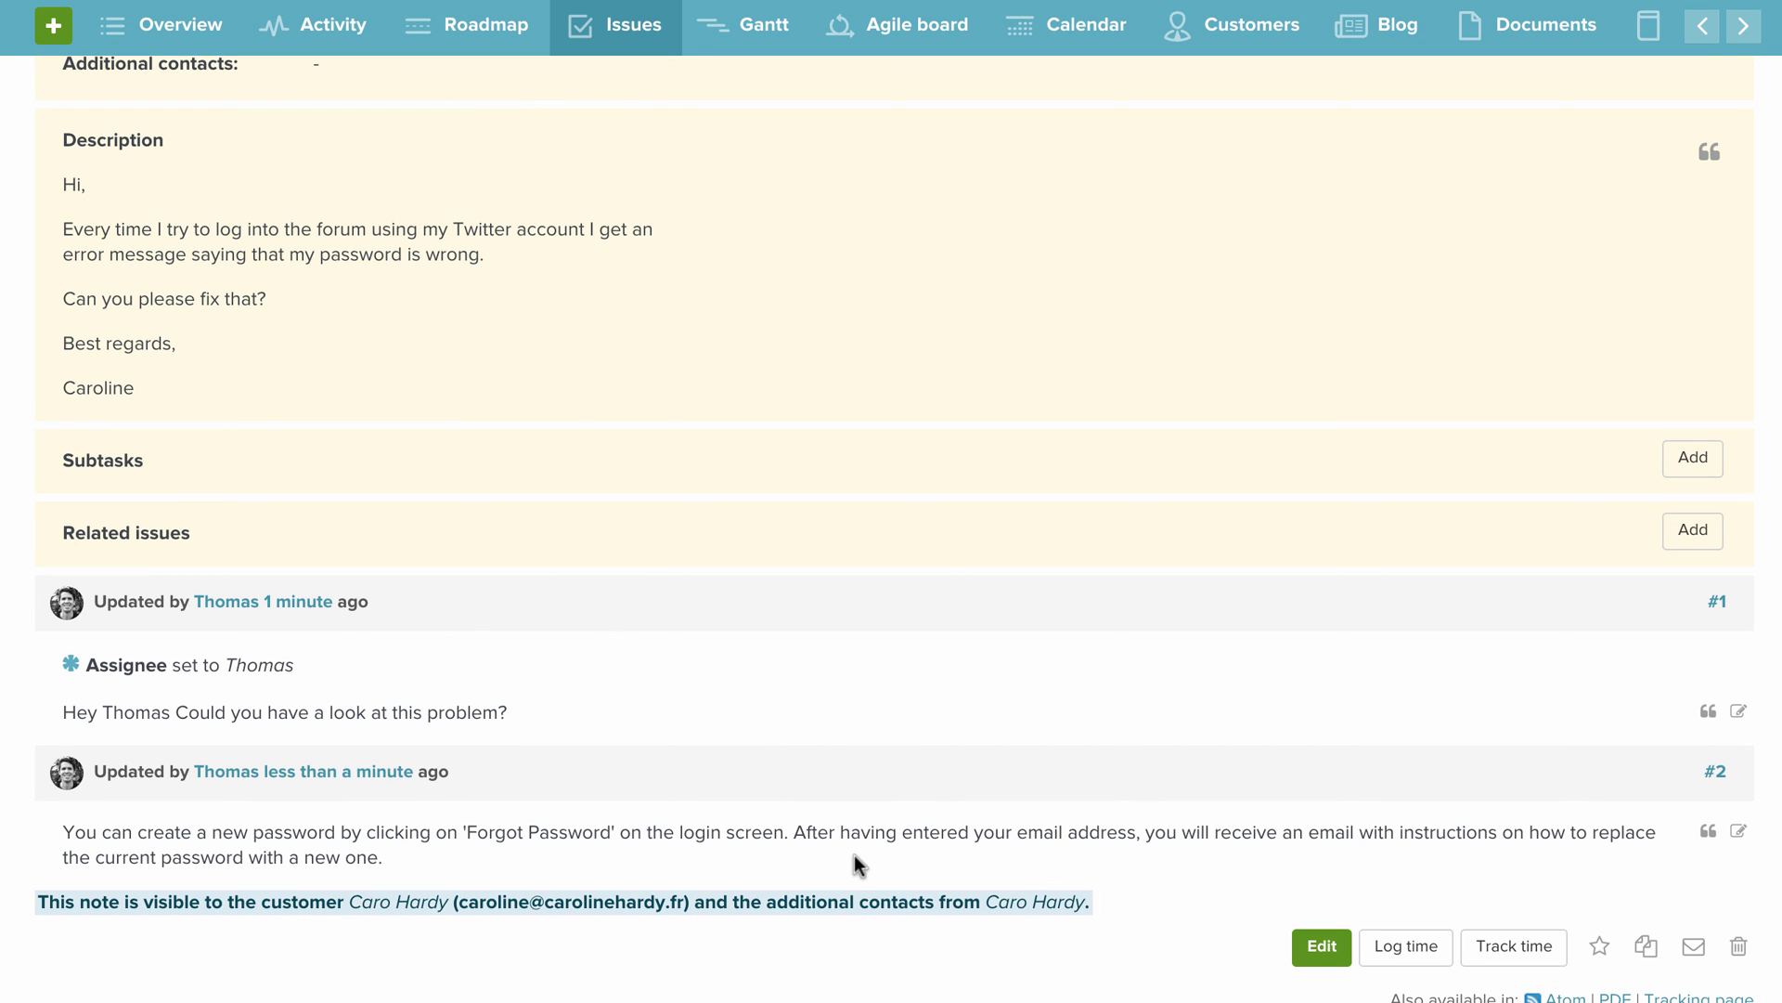
scroll(854, 862, "up", 5)
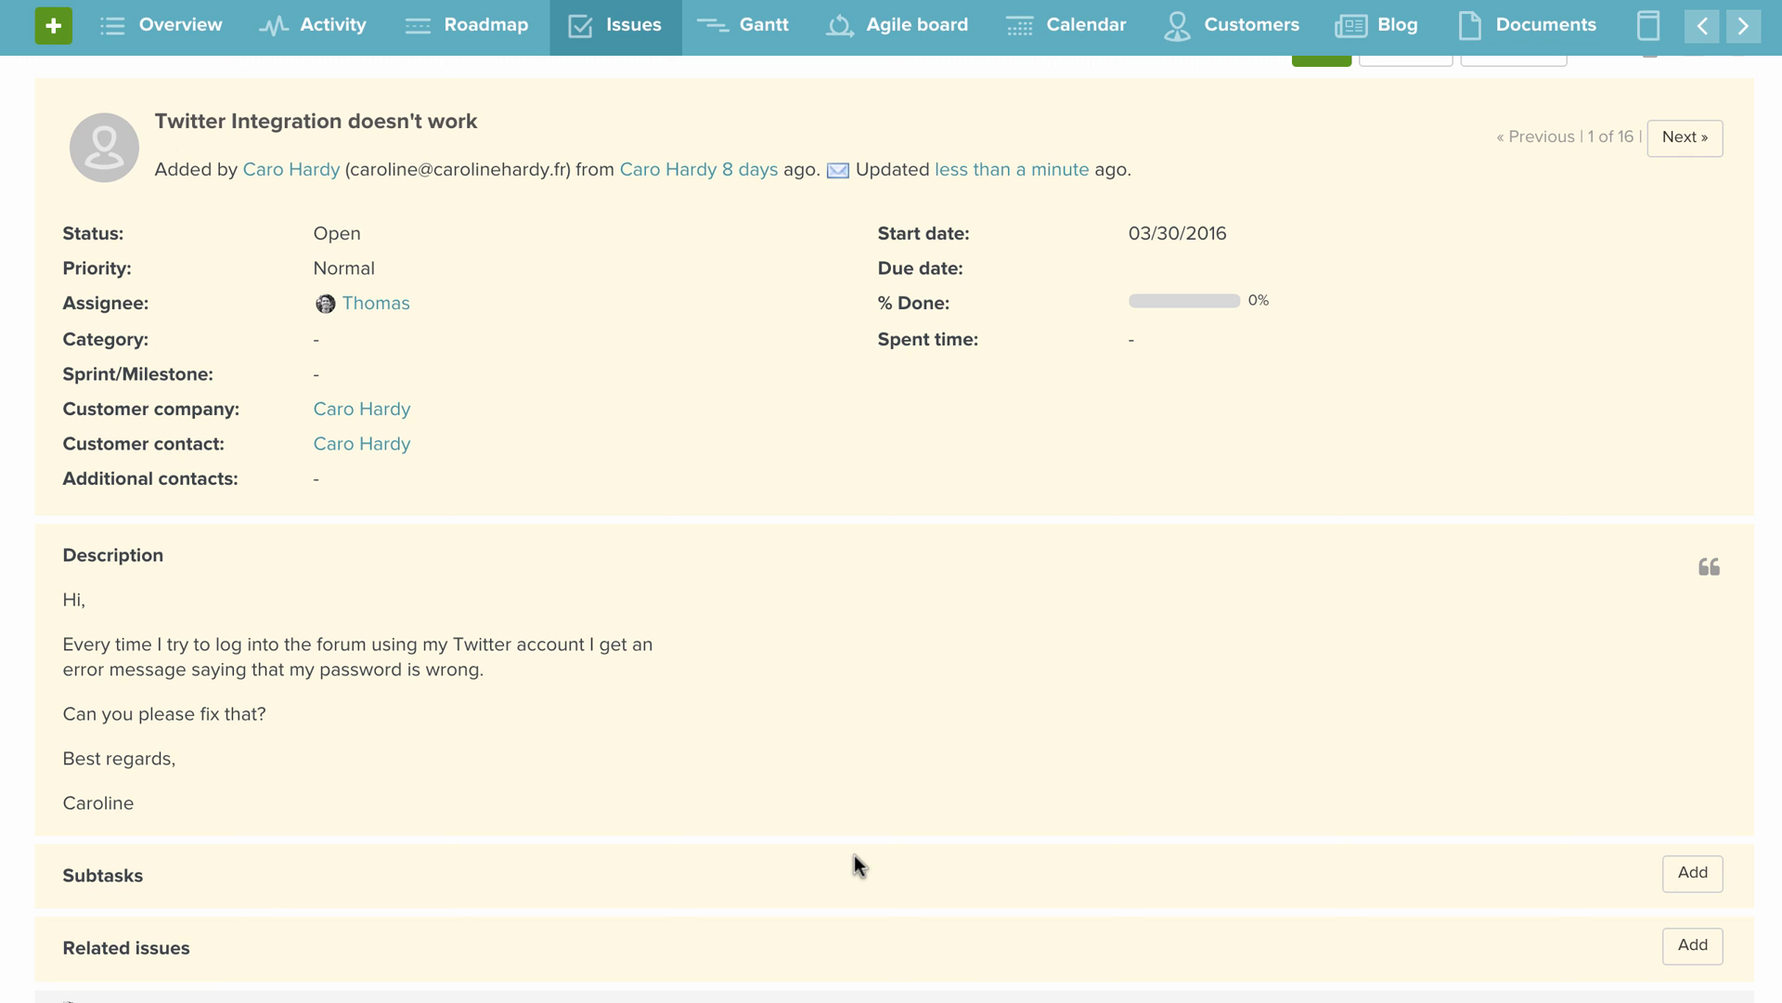
scroll(854, 855, "down", 5)
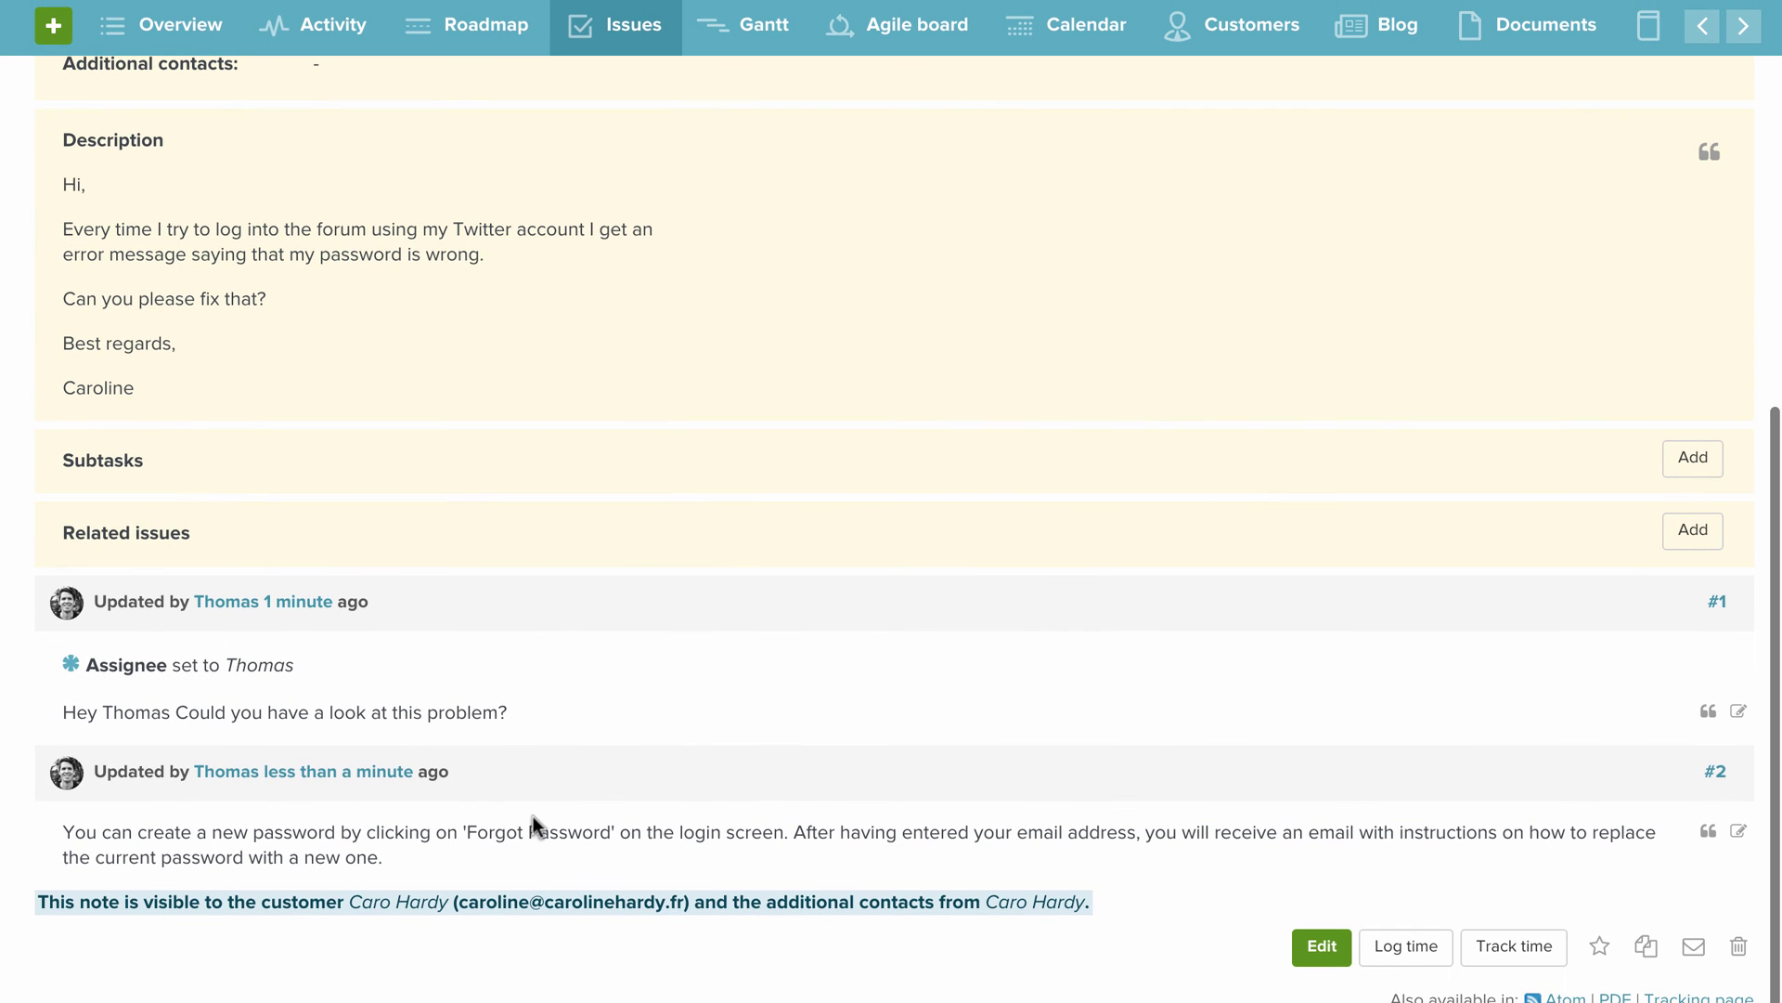
scroll(532, 816, "up", 8)
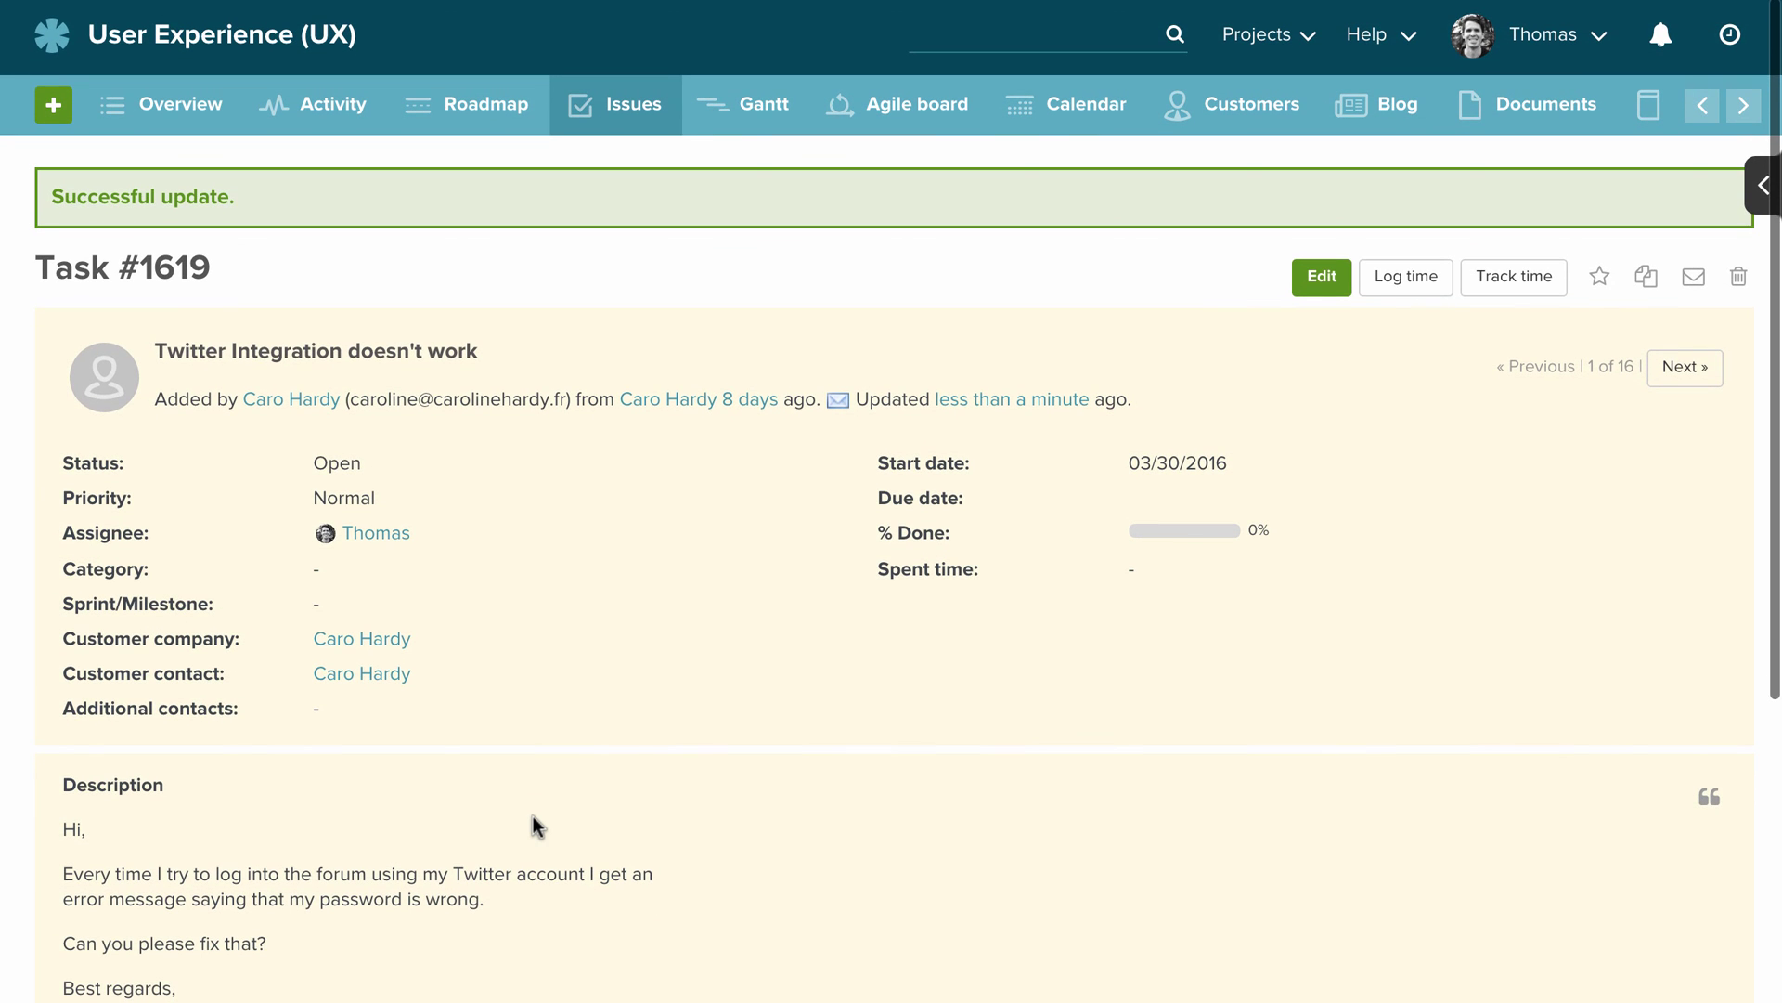
left_click(1743, 105)
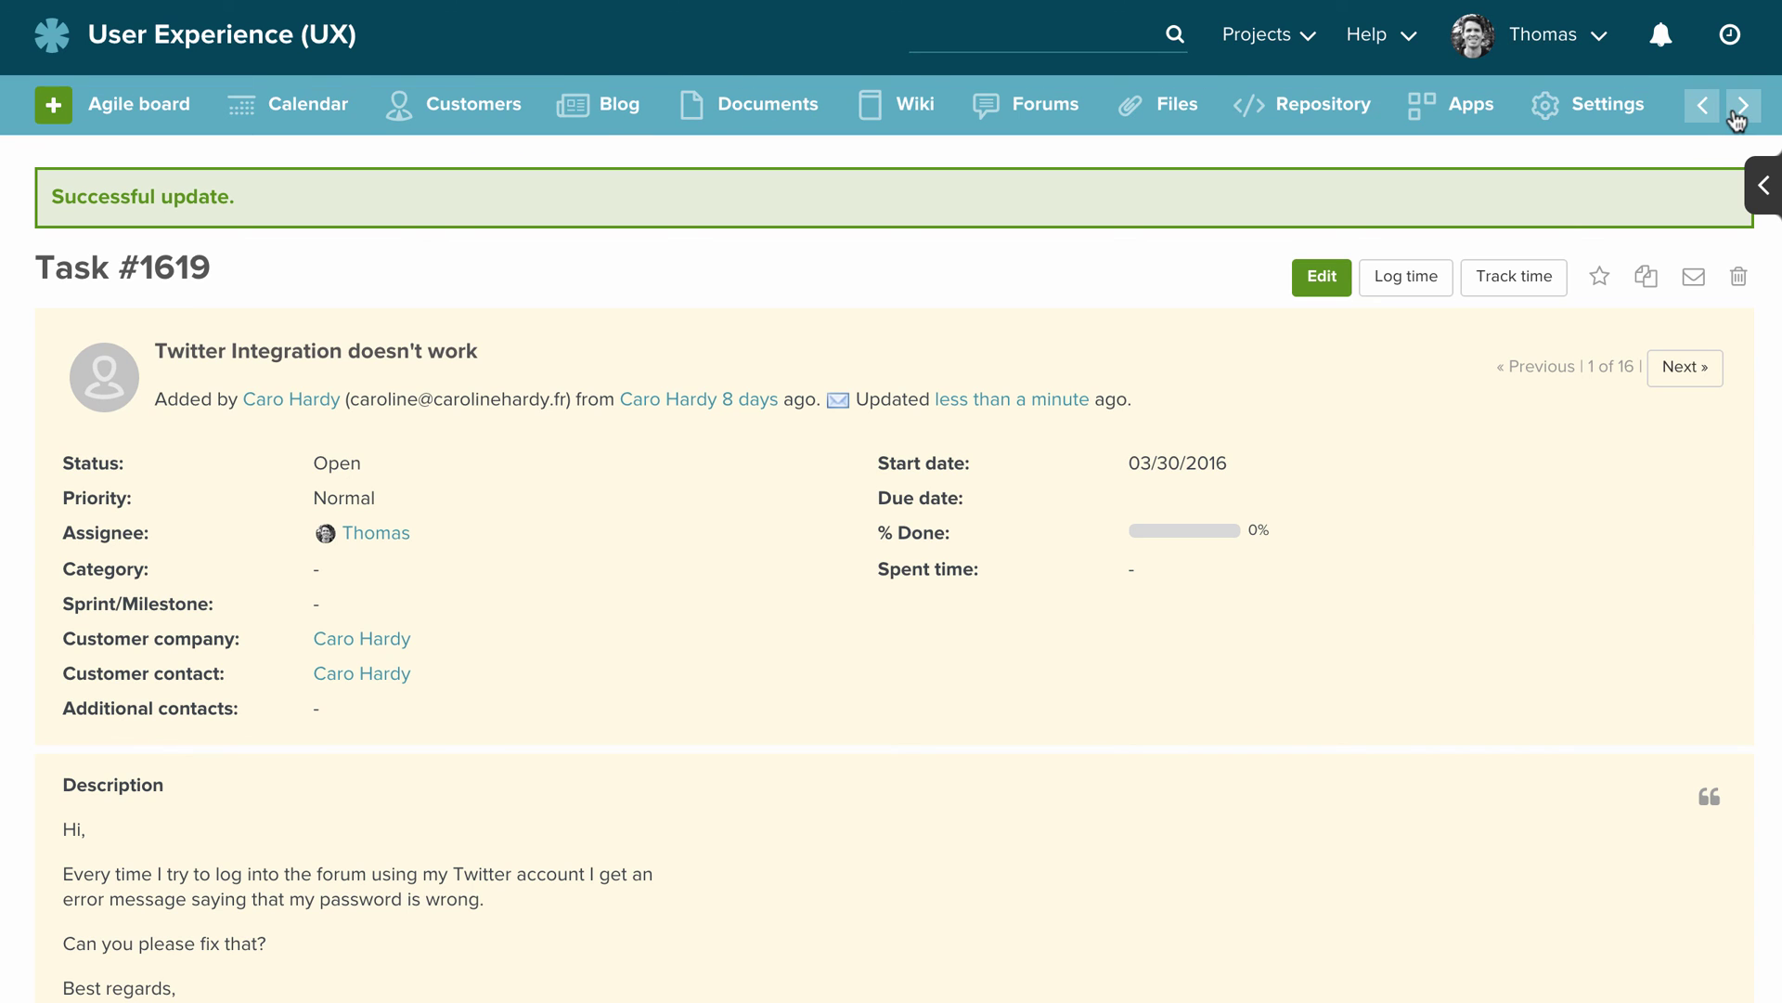
In Settings > CRM & Helpdesk, edit and re-save the 'Forgot password' reply template.
left_click(1592, 125)
left_click(1389, 266)
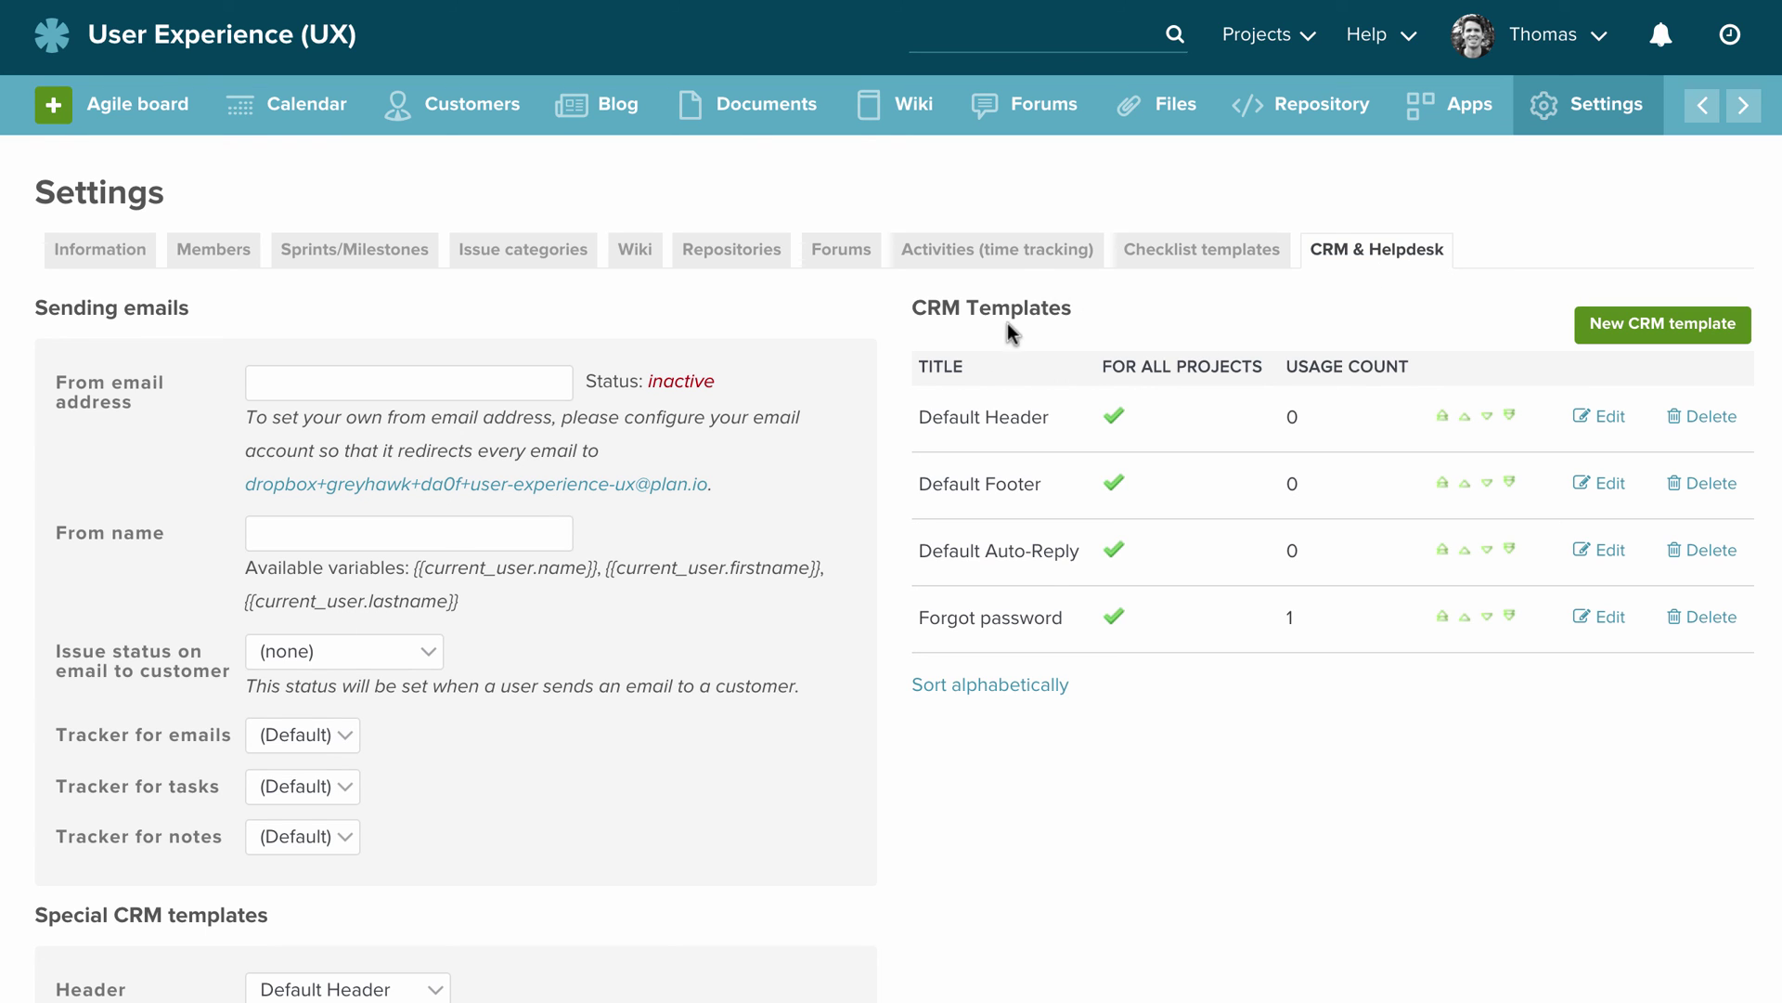
left_click(1610, 618)
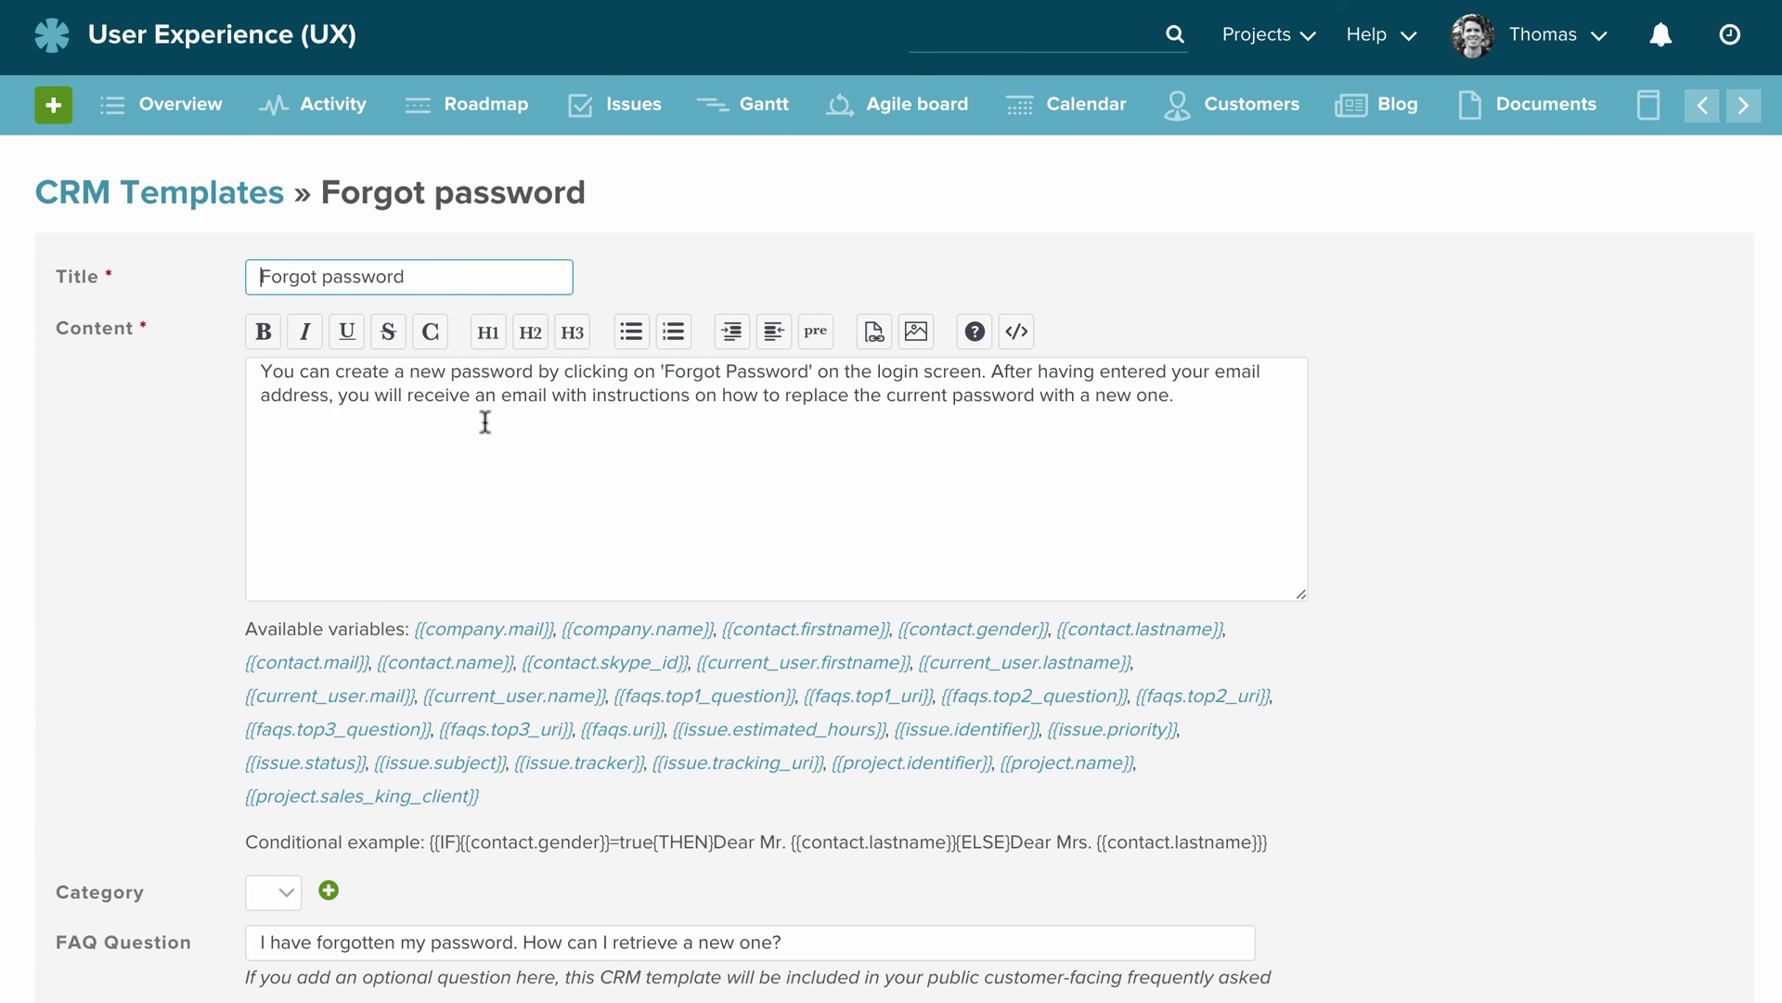
scroll(362, 432, "down", 1)
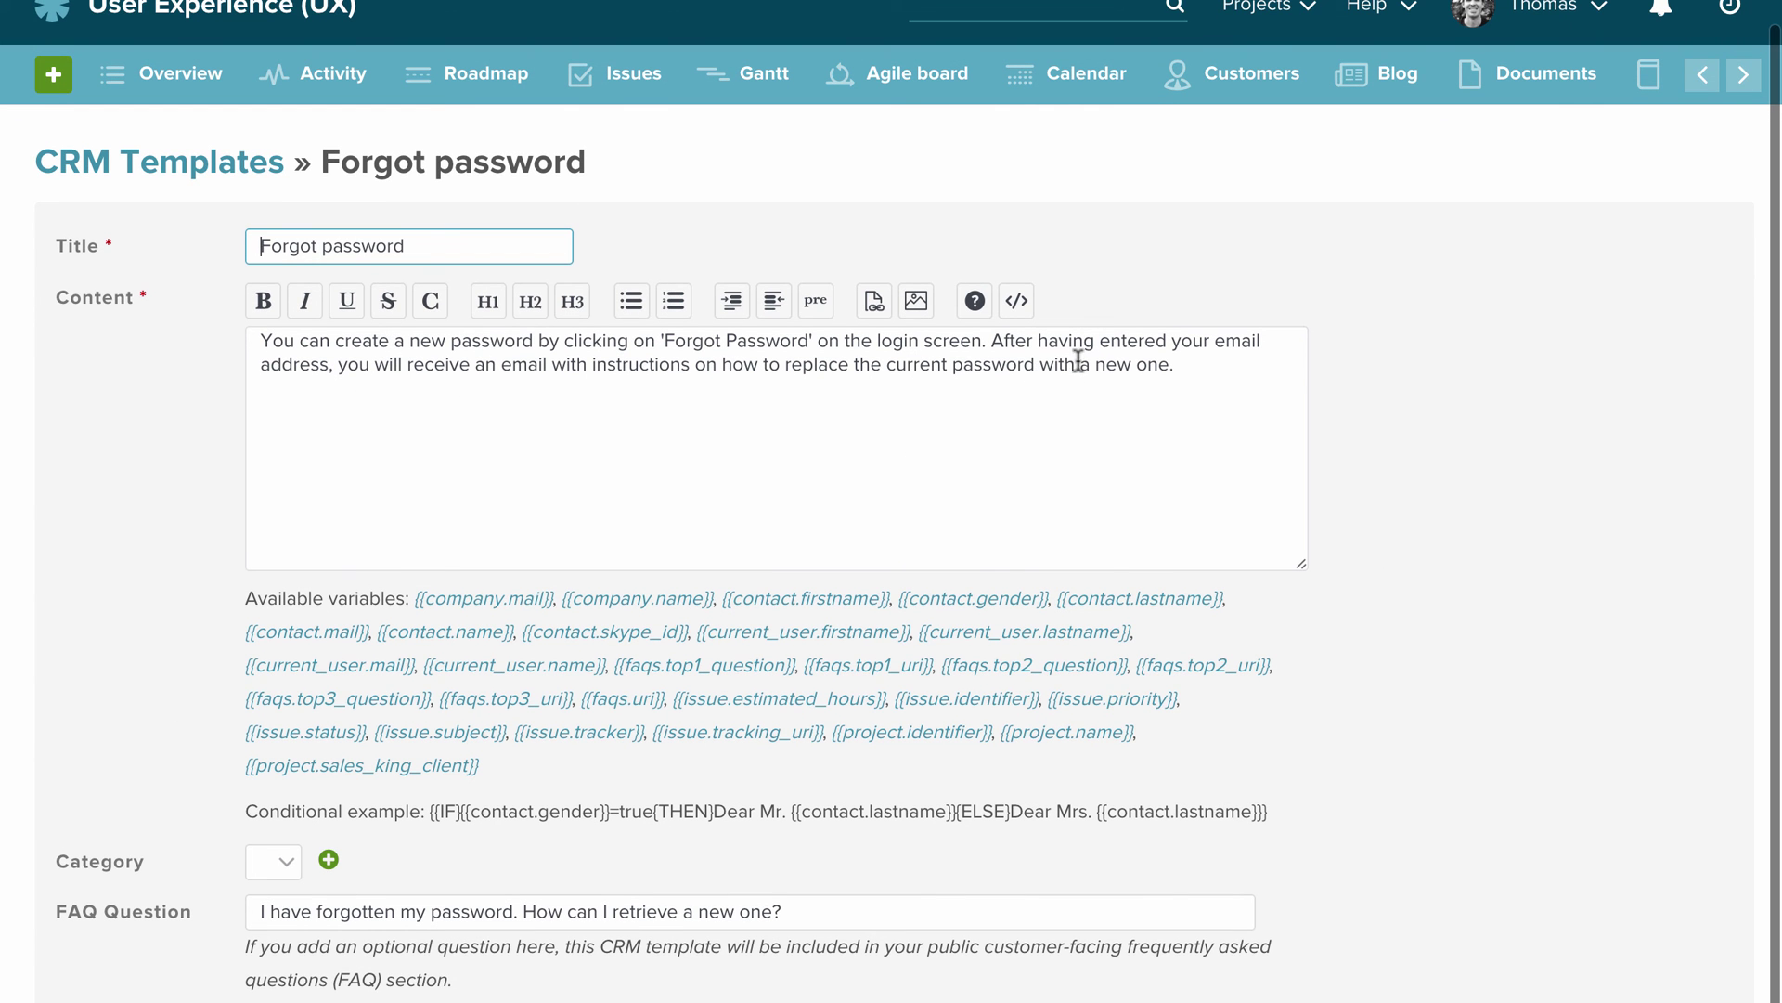
scroll(1143, 381, "down", 2)
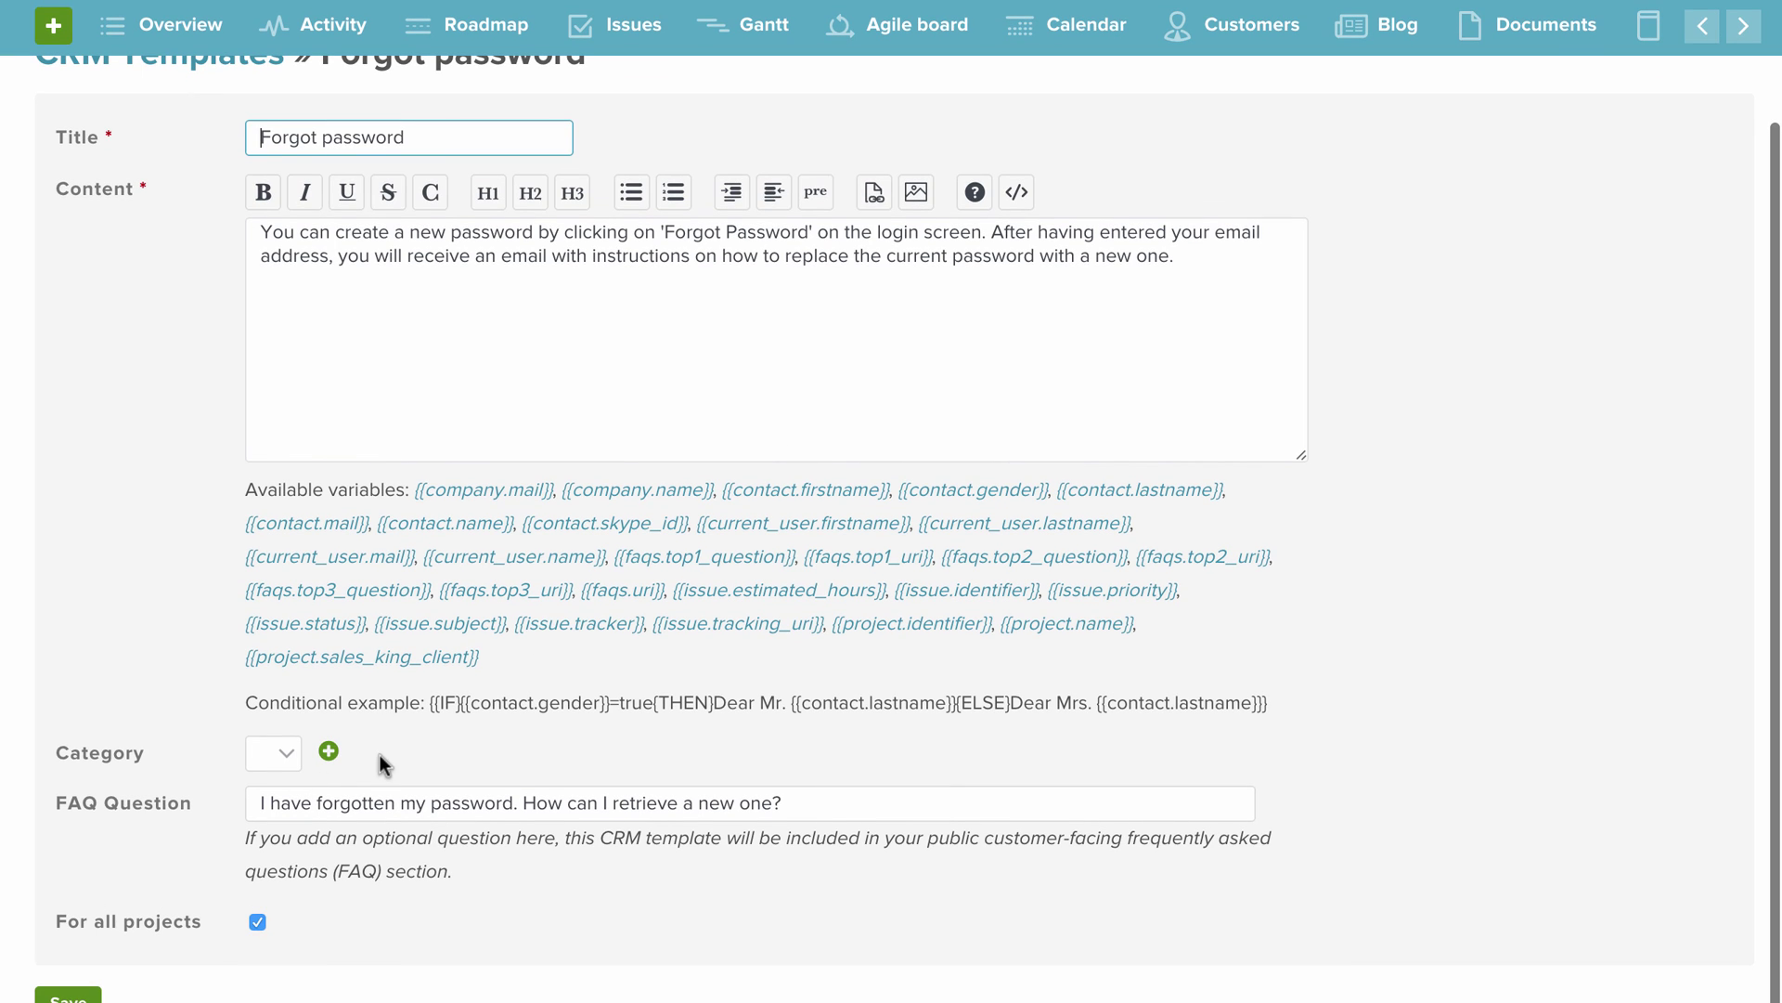
left_click(74, 996)
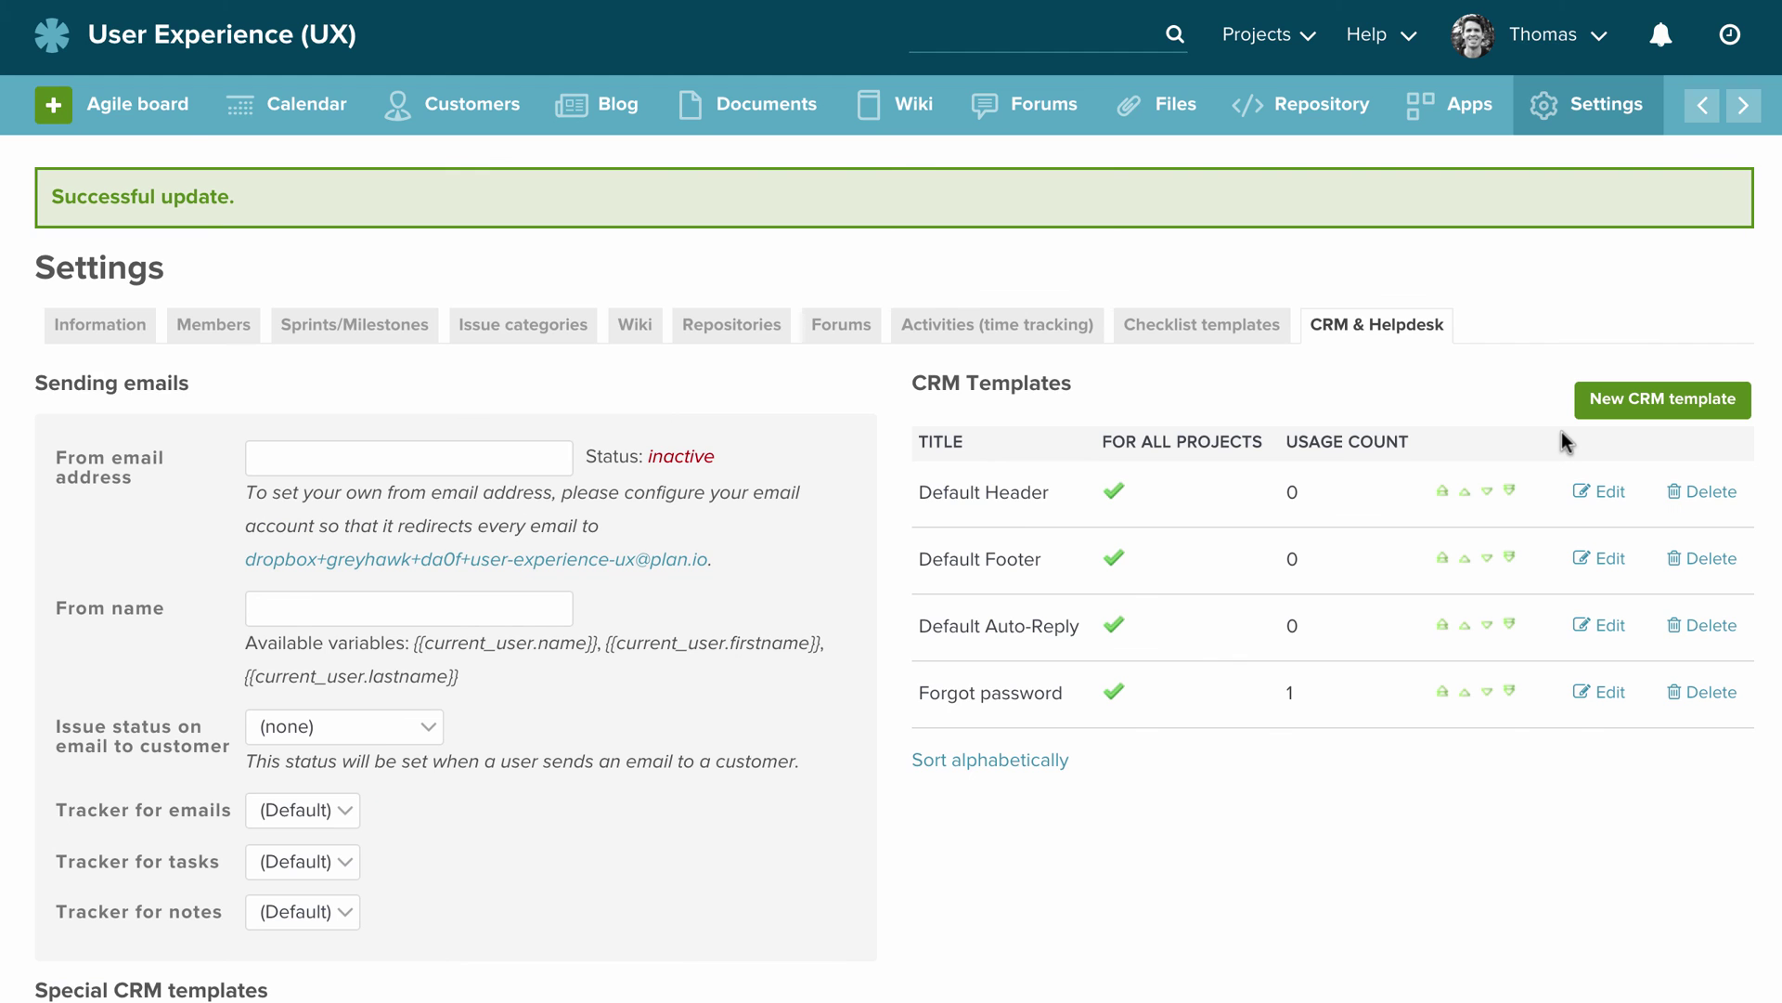
left_click(1623, 388)
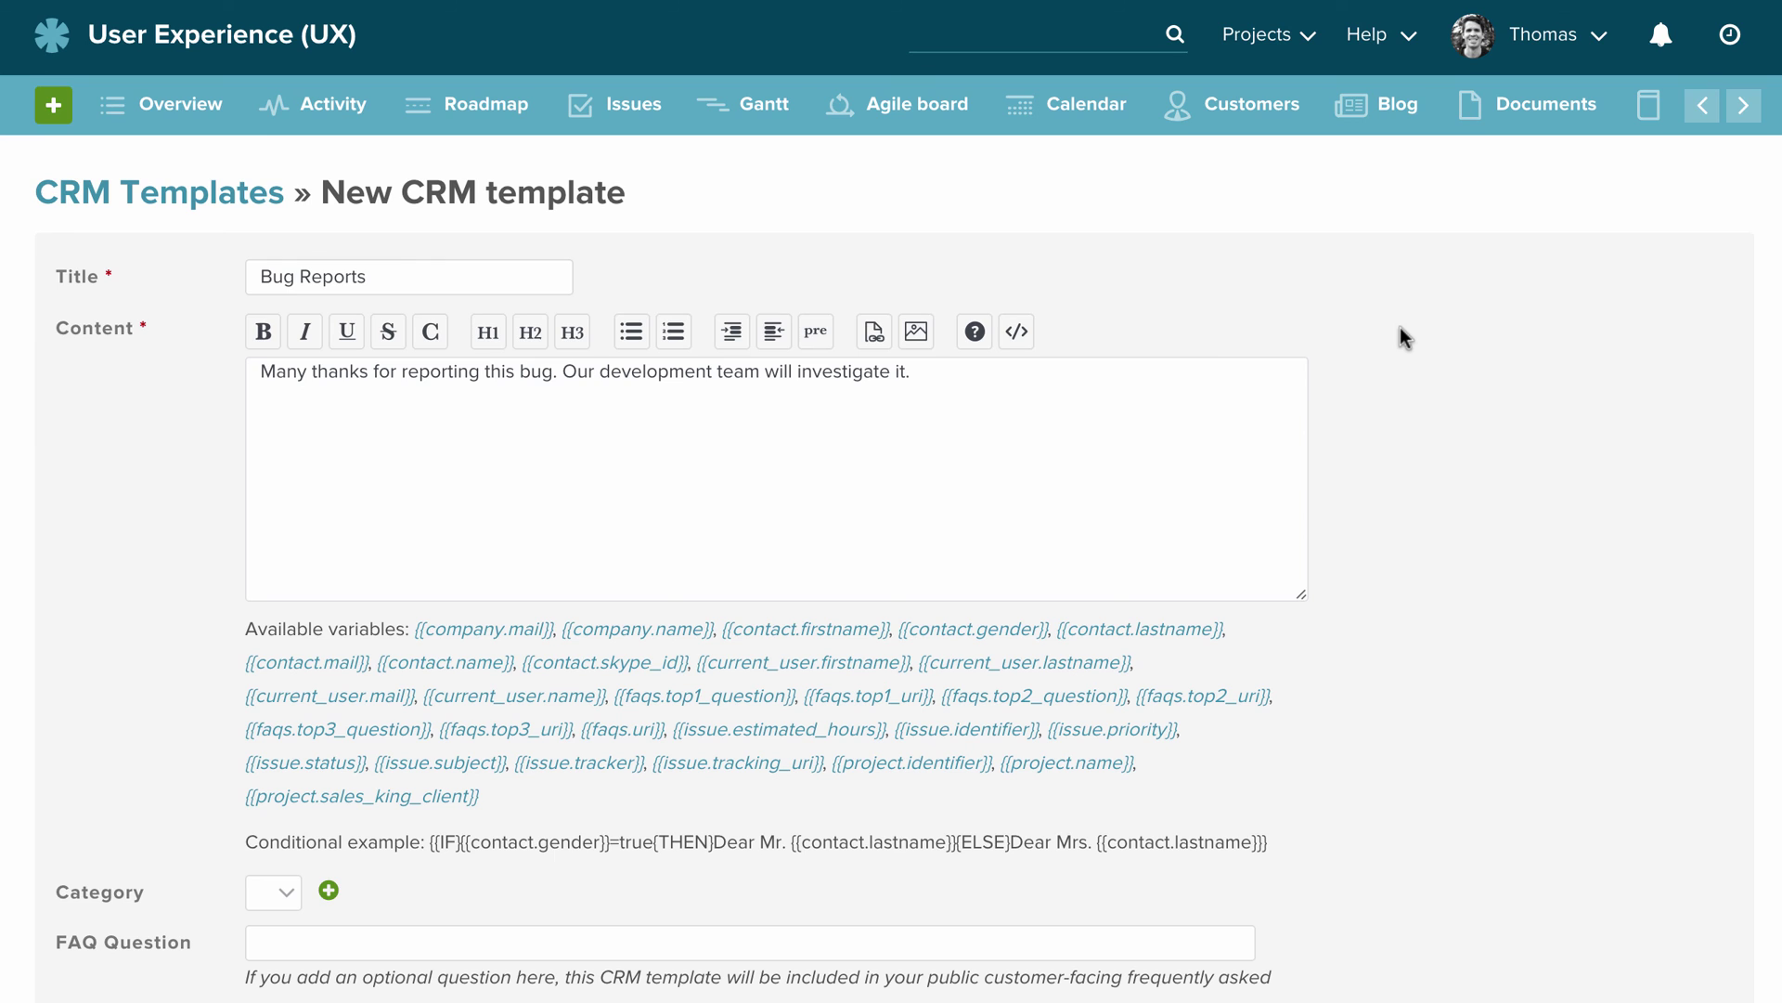
Scroll through the new CRM template form for the 'Bug Reports' reply.
scroll(1376, 380, "down", 1)
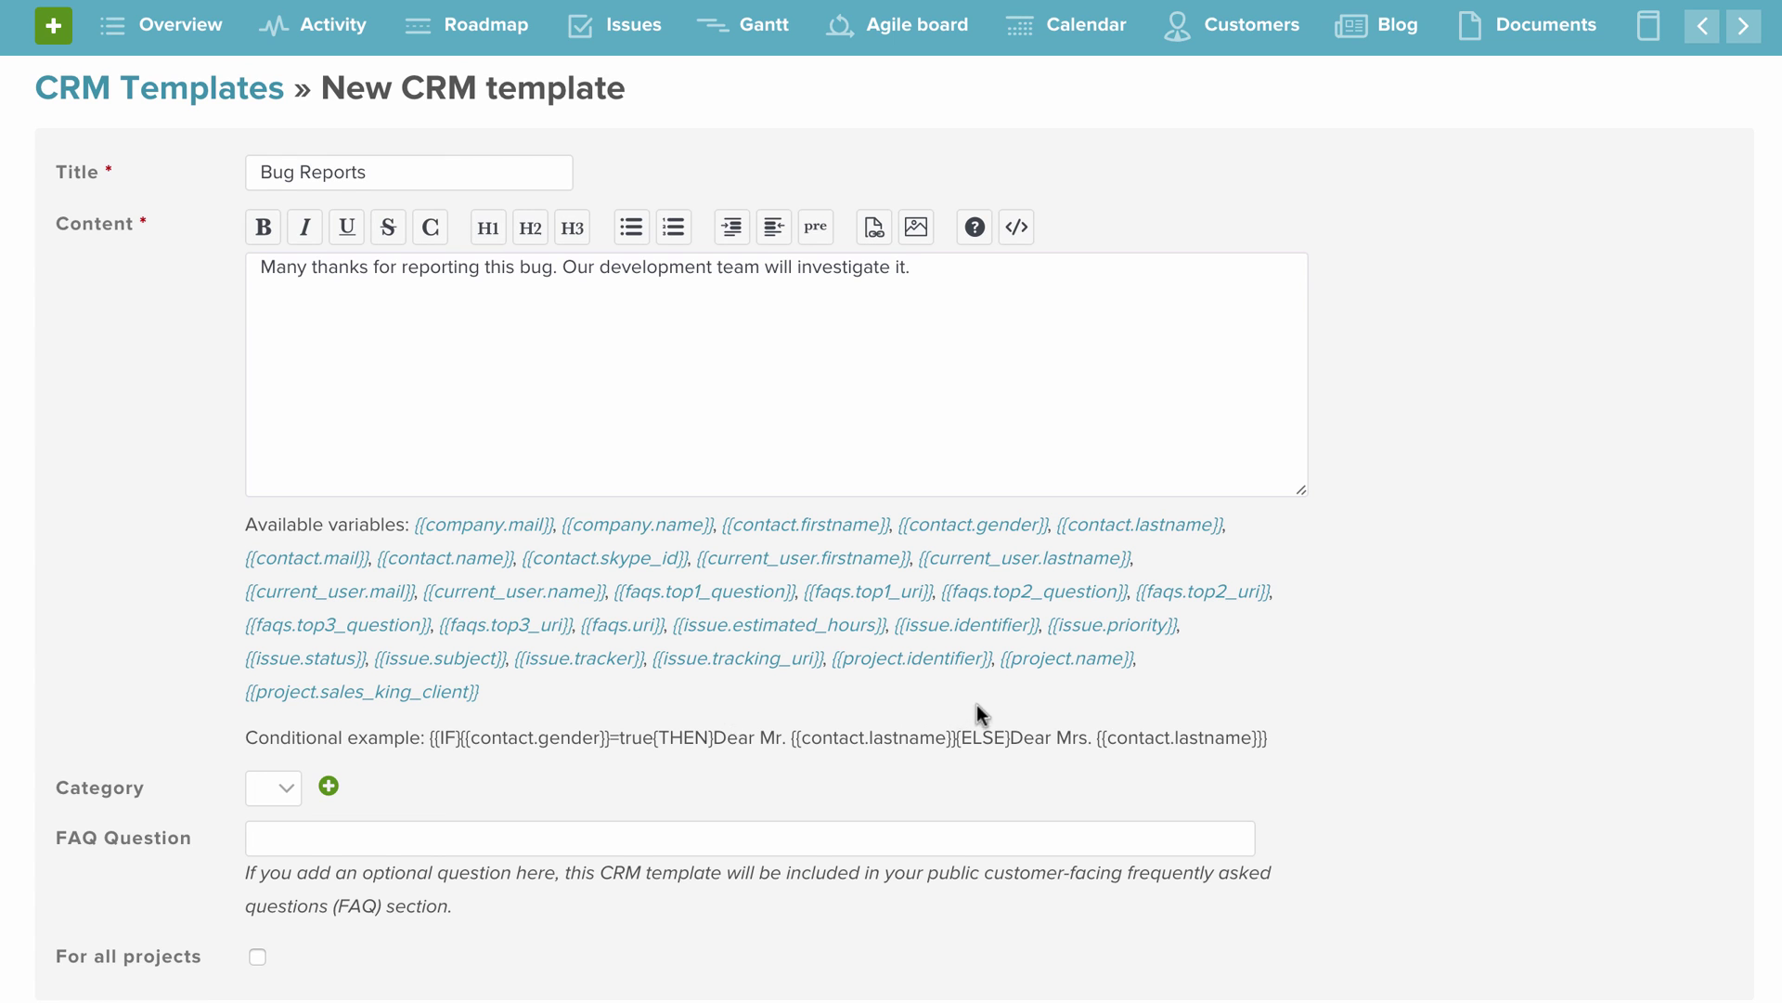
scroll(984, 709, "down", 1)
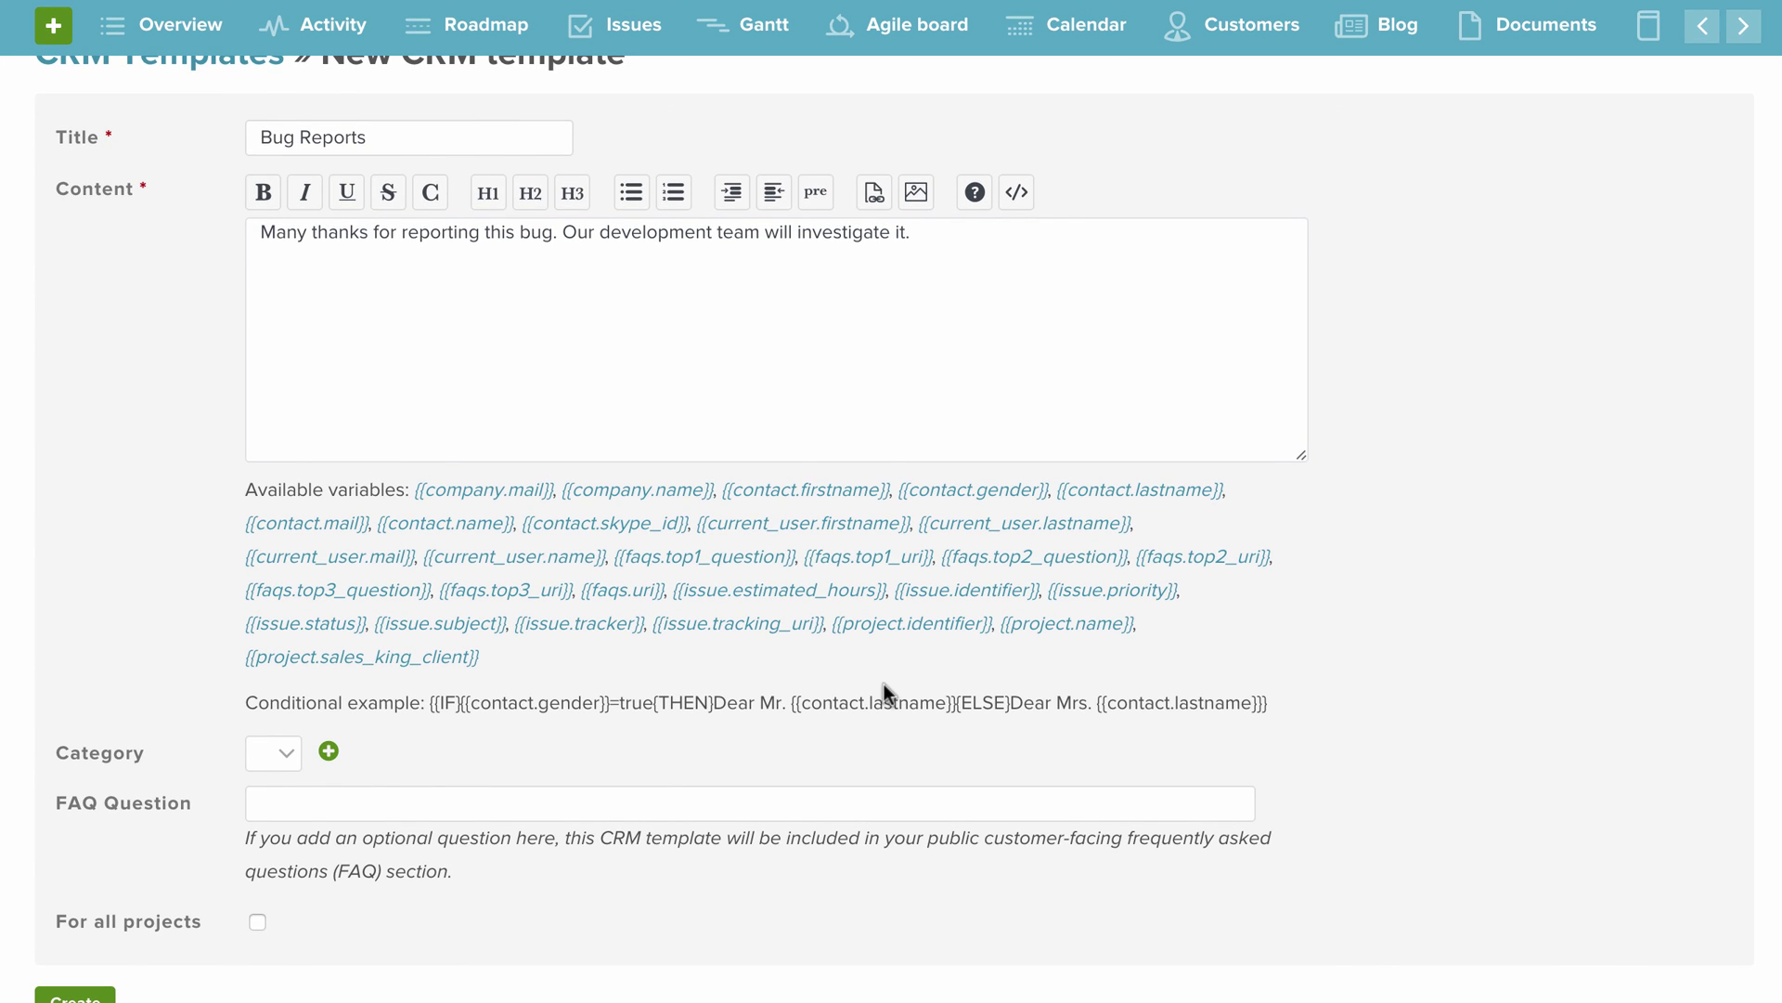
scroll(891, 526, "up", 3)
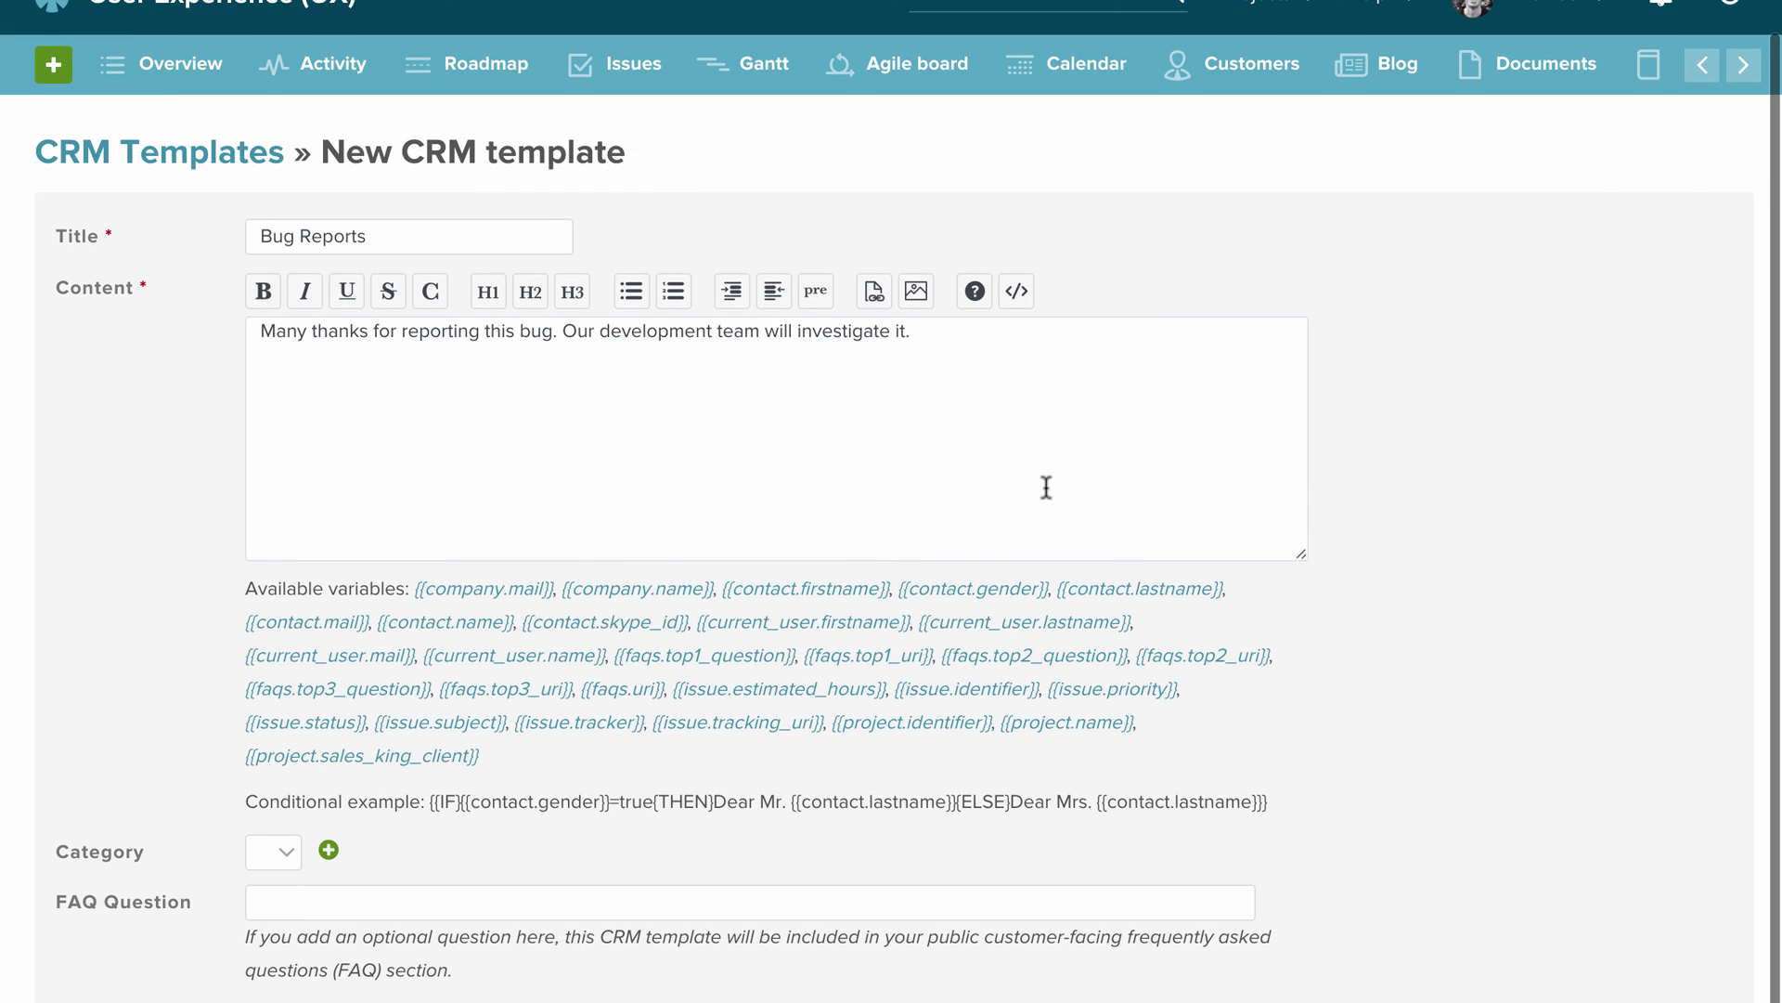
scroll(1291, 509, "down", 1)
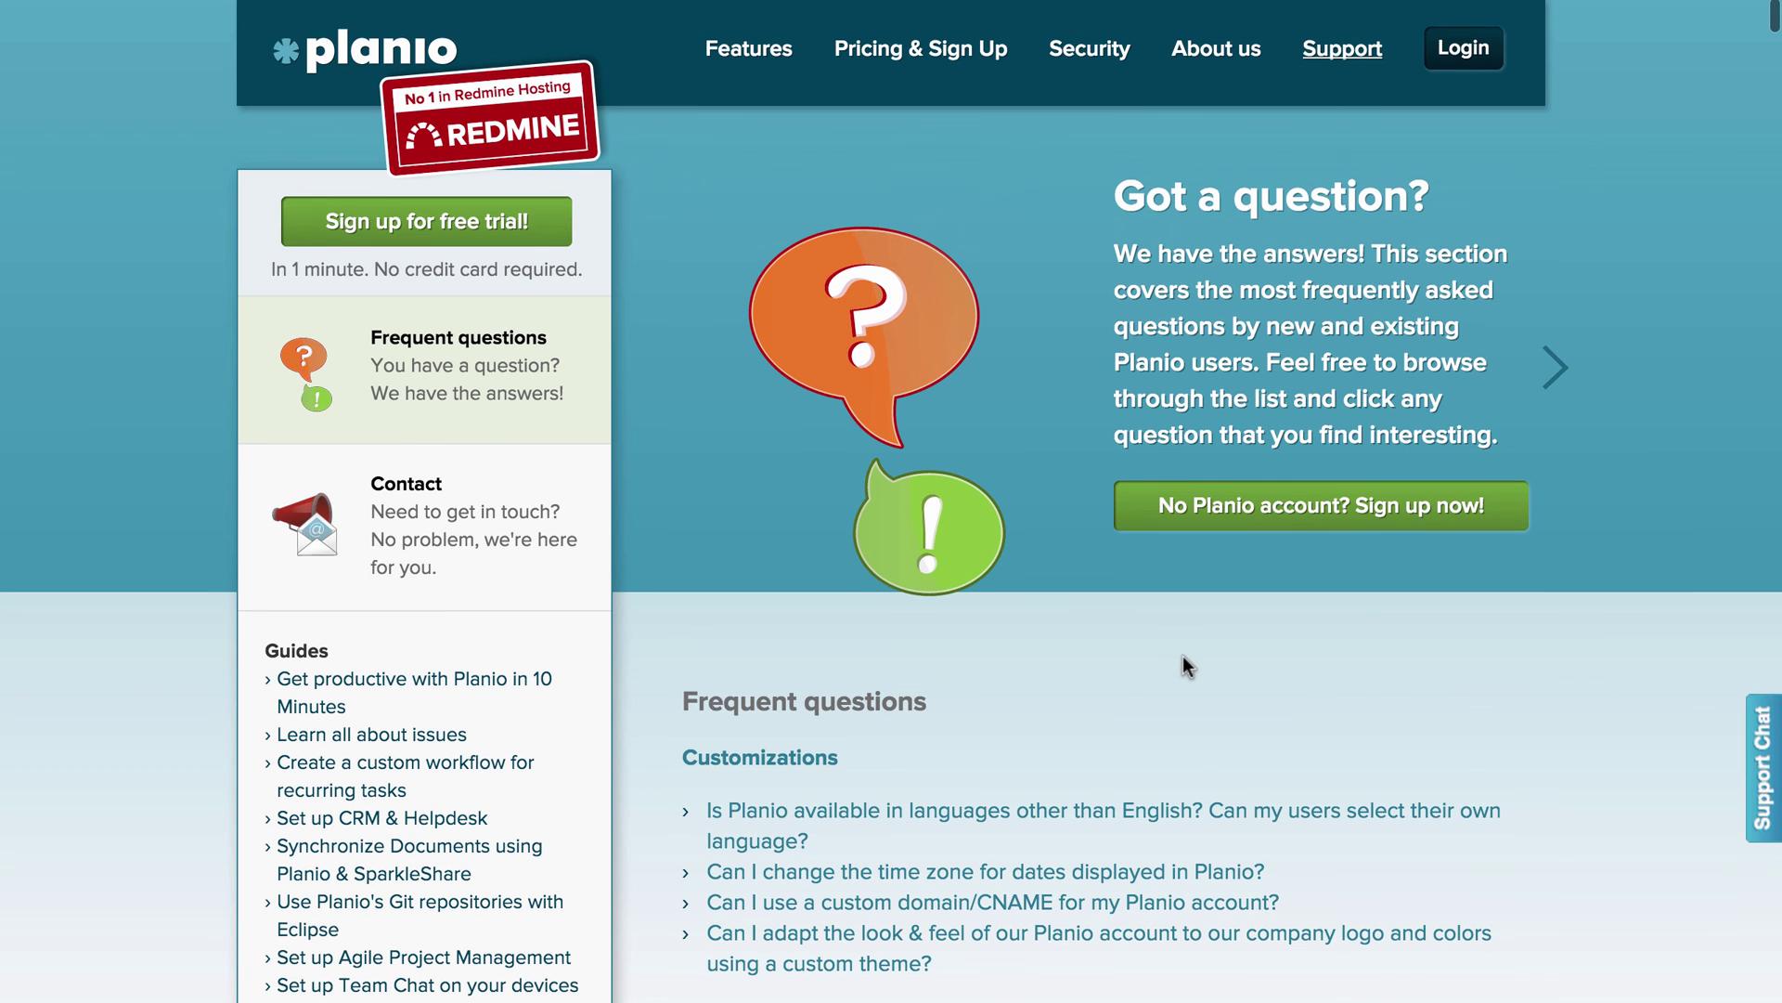
Scroll the FAQ page from Customizations down to User Management, then back up.
scroll(1183, 655, "down", 3)
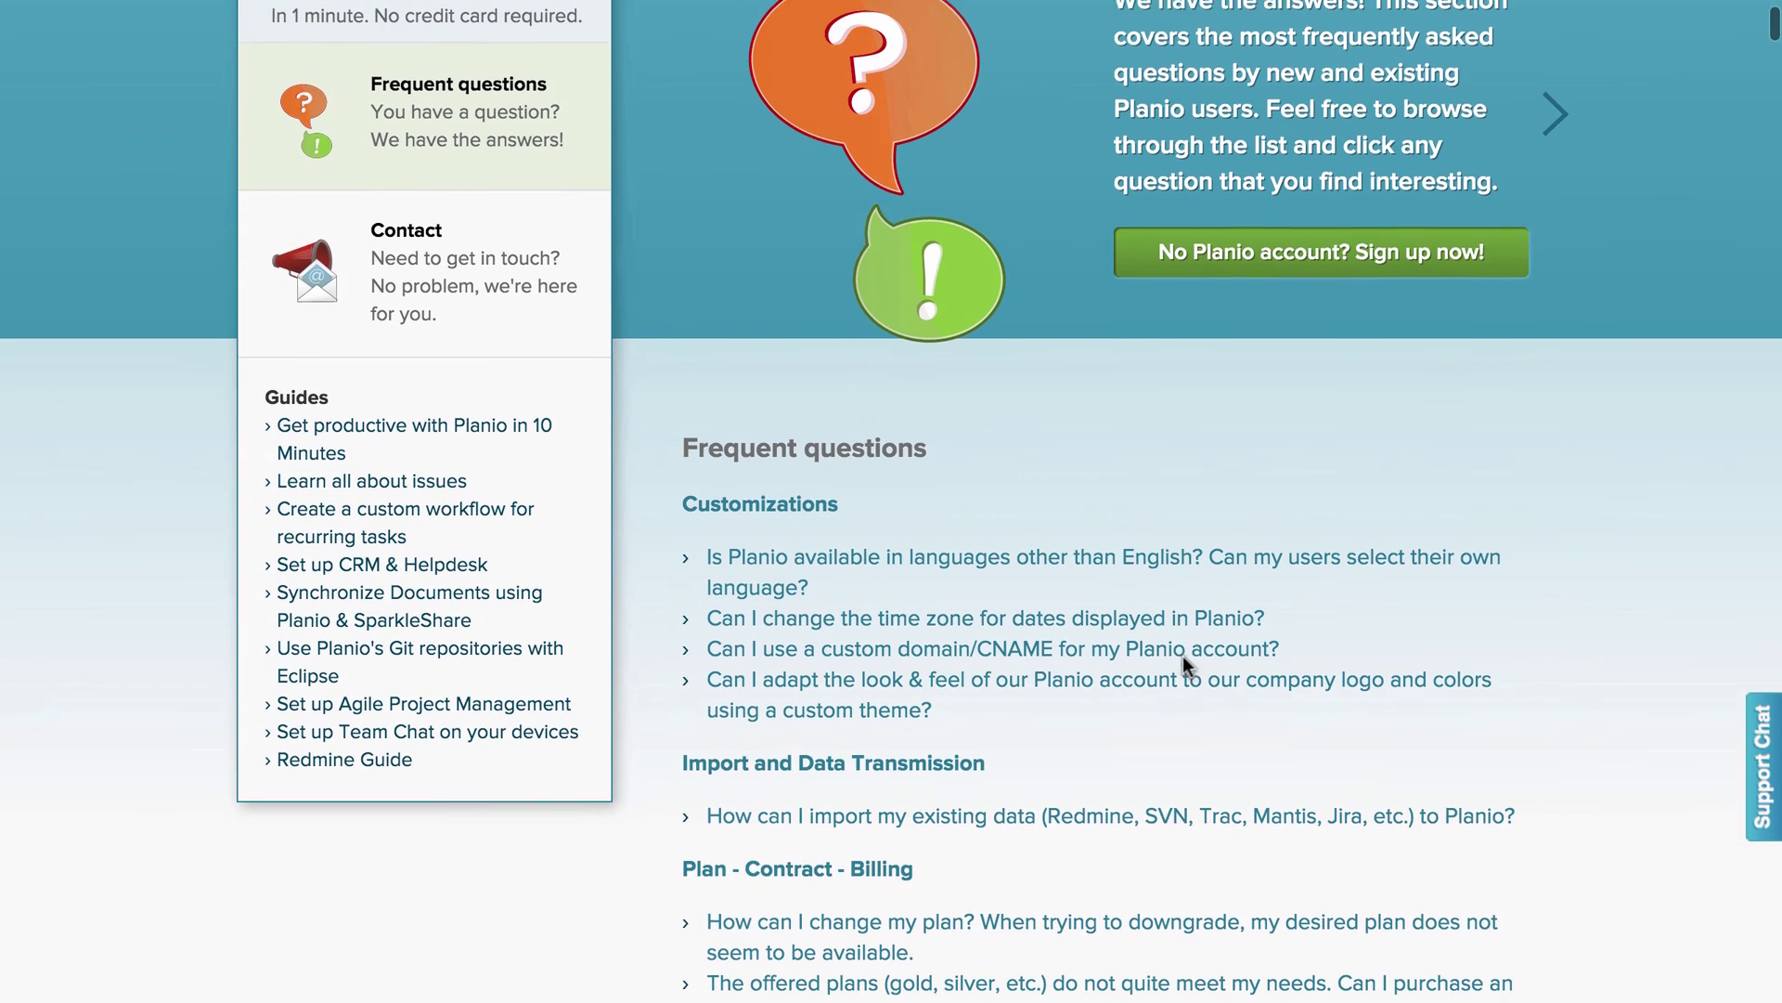
scroll(1162, 730, "down", 6)
scroll(851, 545, "down", 4)
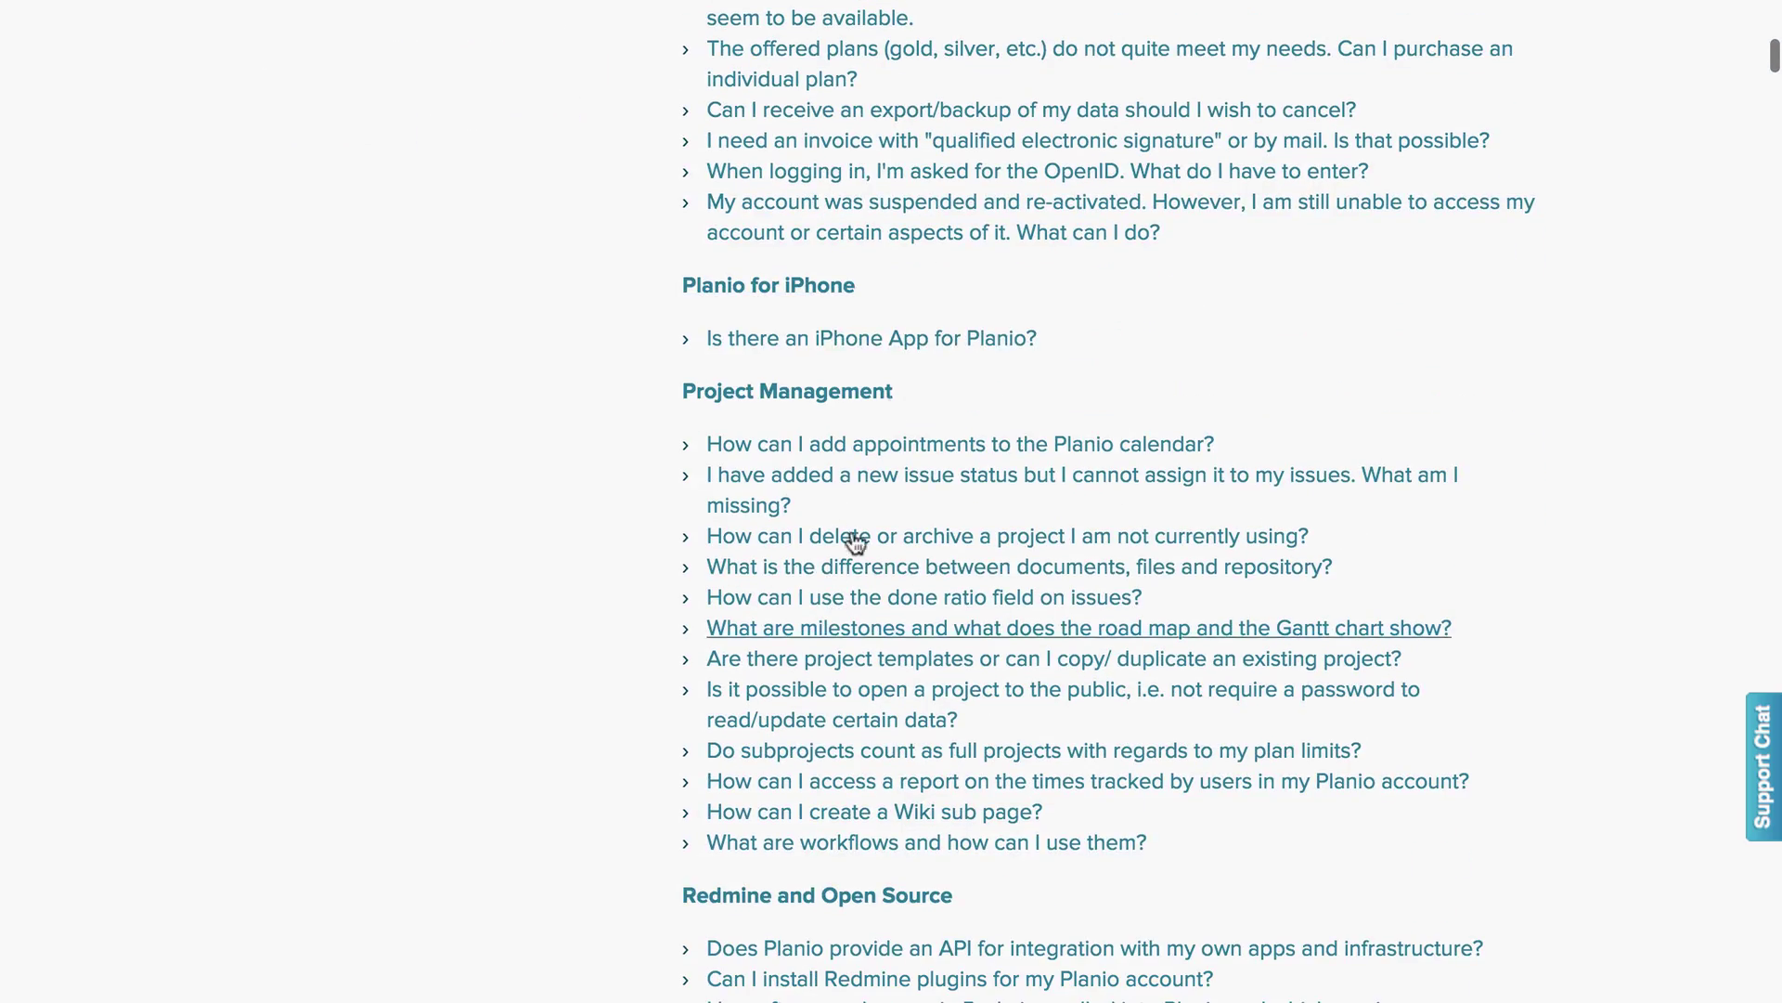
scroll(626, 551, "down", 10)
scroll(626, 551, "down", 5)
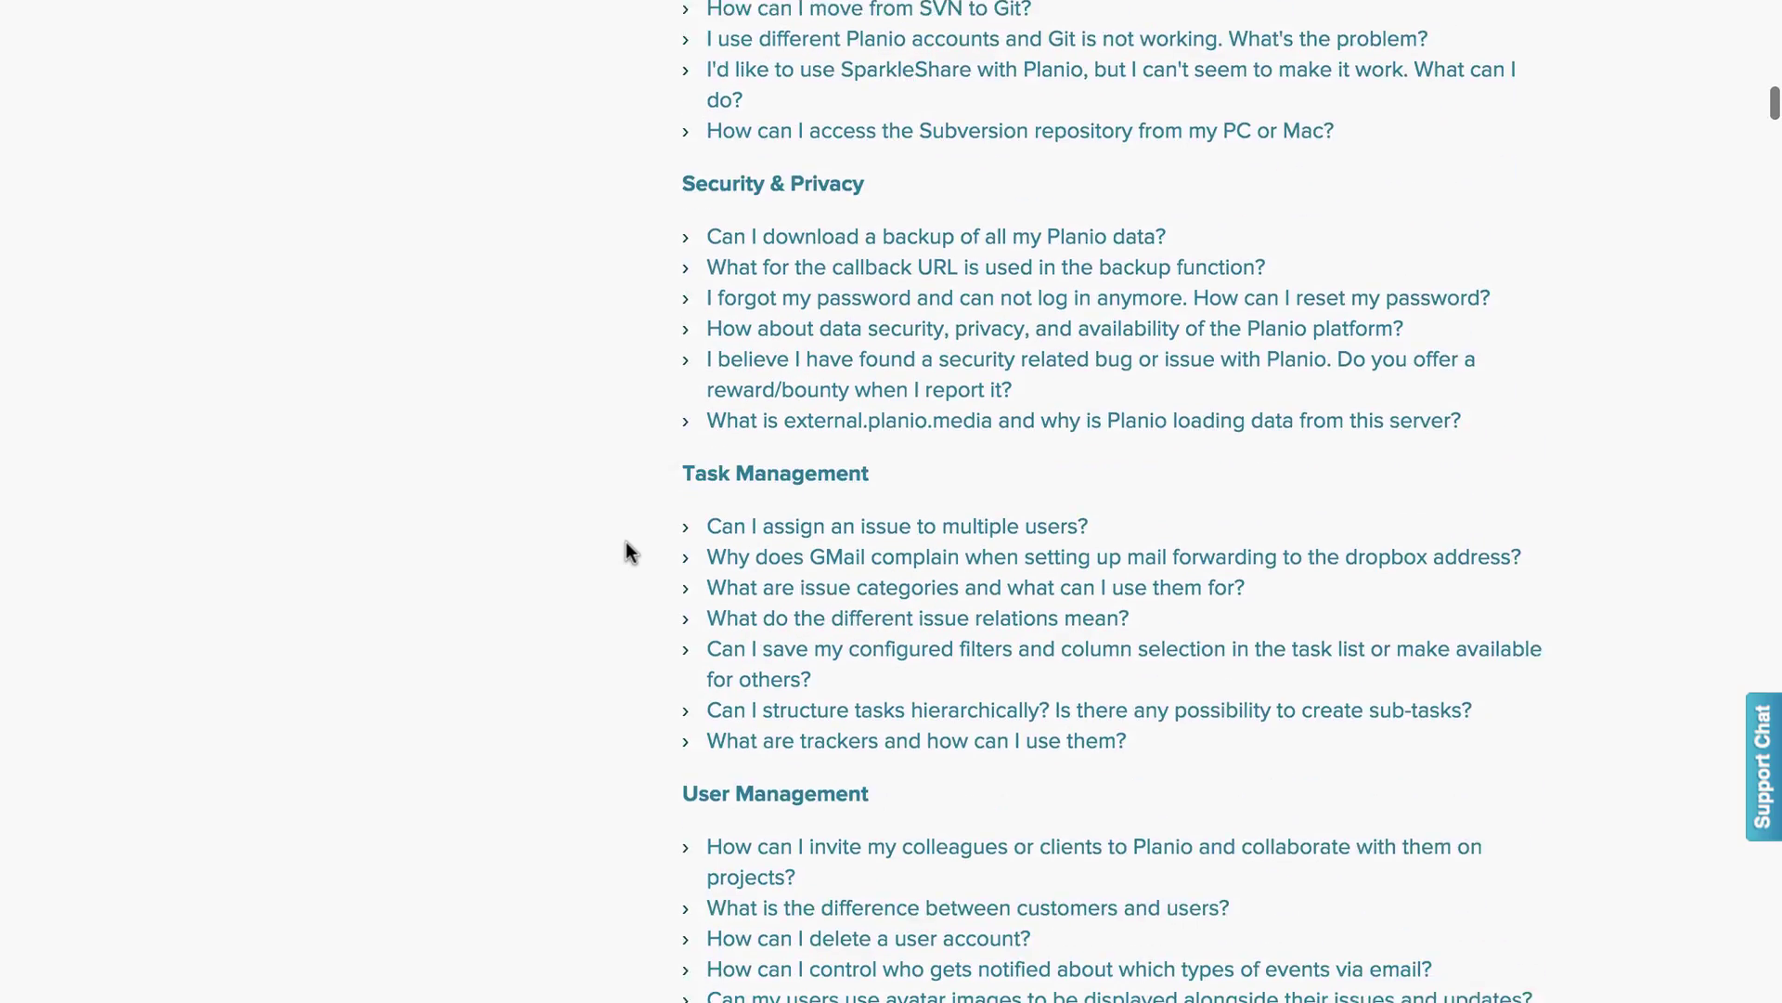
scroll(626, 551, "down", 4)
scroll(626, 546, "up", 20)
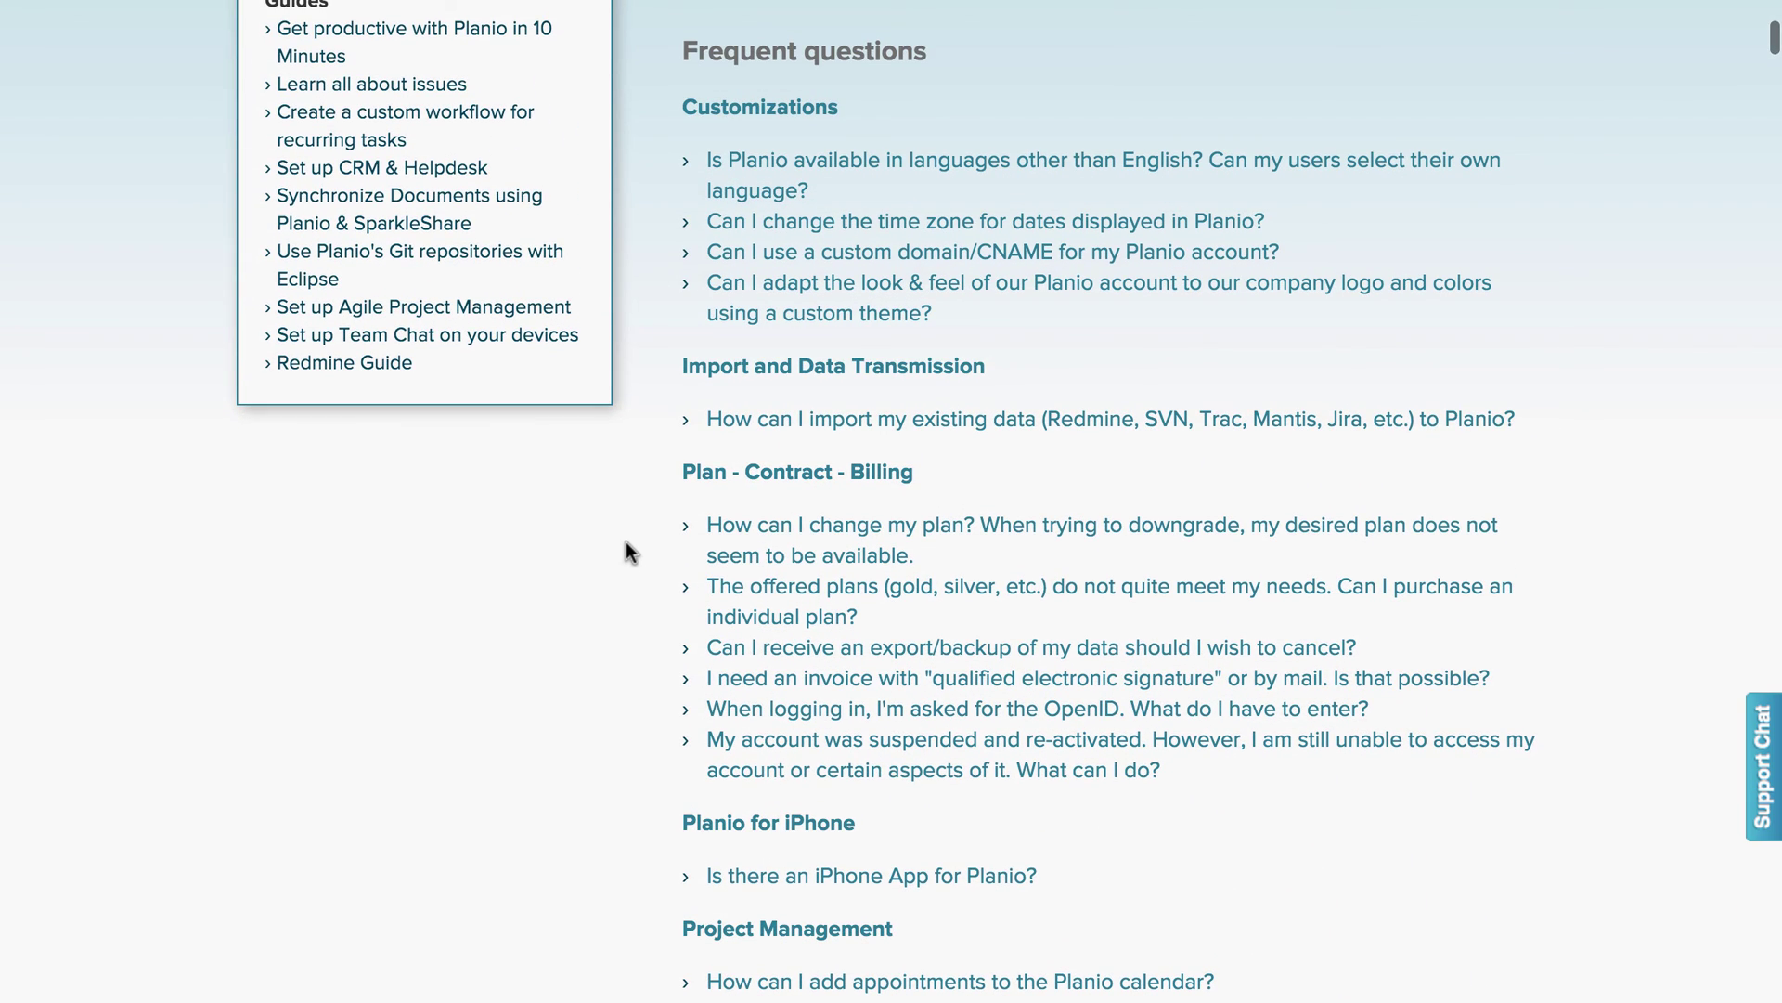
scroll(867, 553, "up", 5)
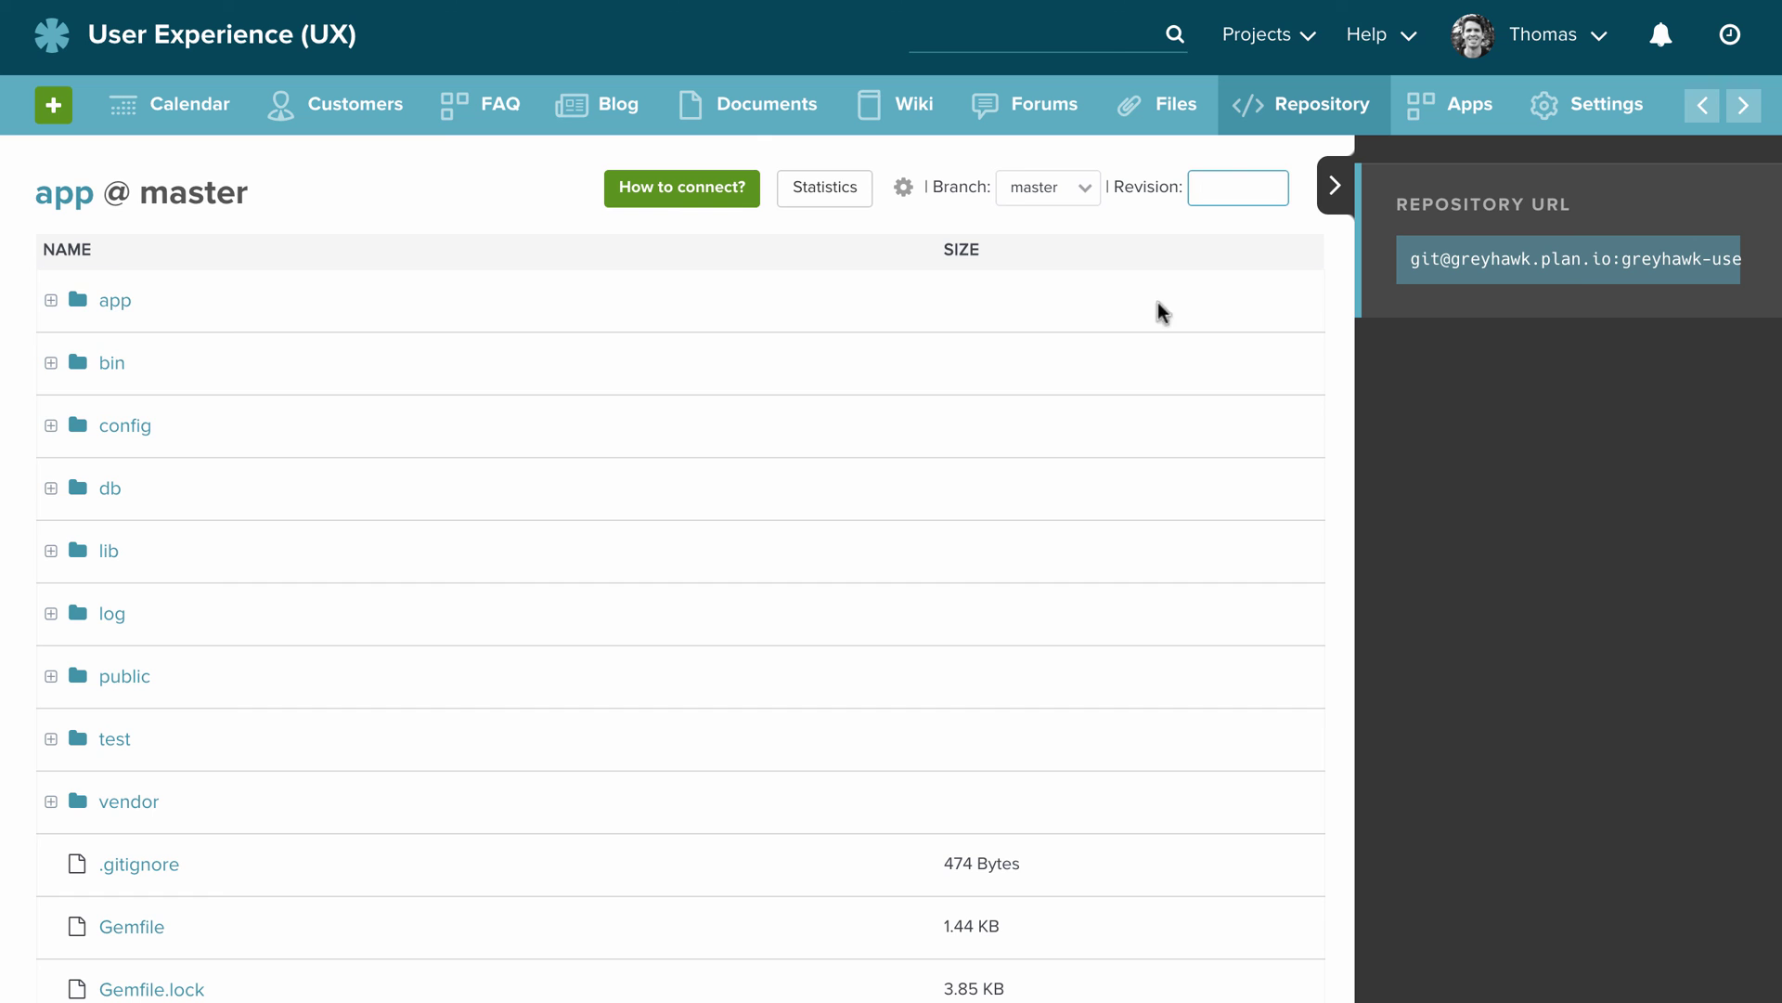
Scroll the repository page down to Latest revisions and back up.
scroll(497, 542, "down", 7)
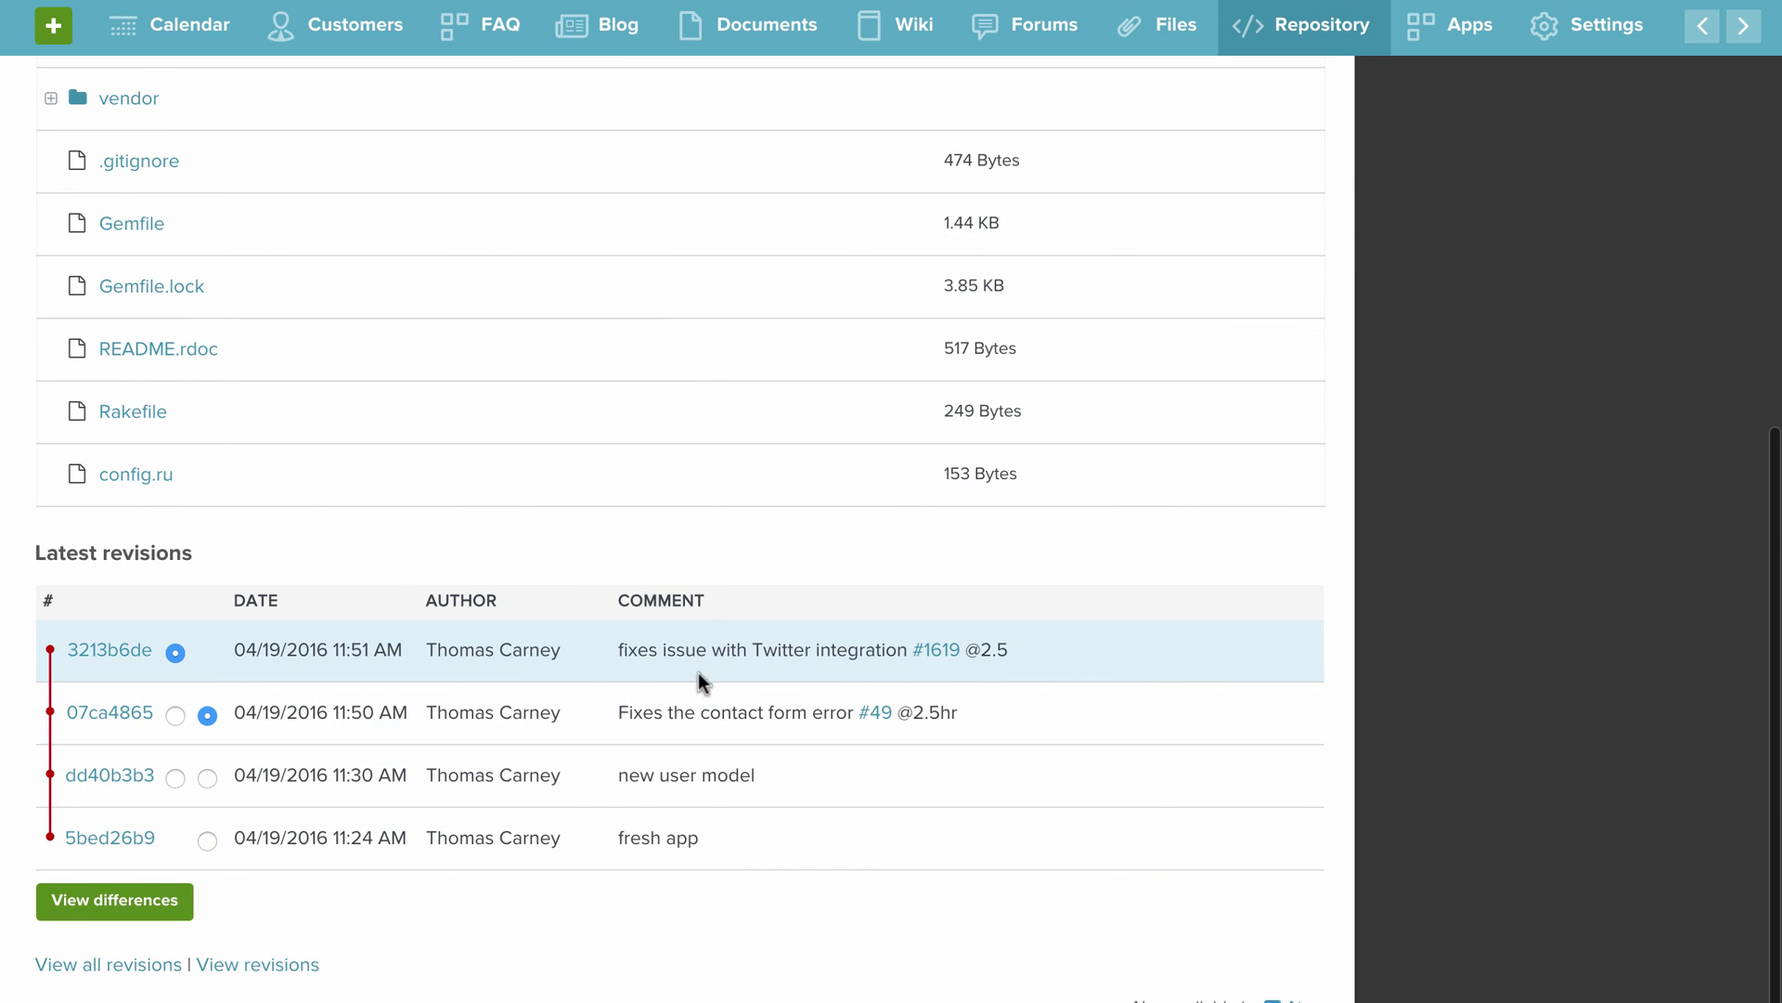
scroll(678, 817, "up", 7)
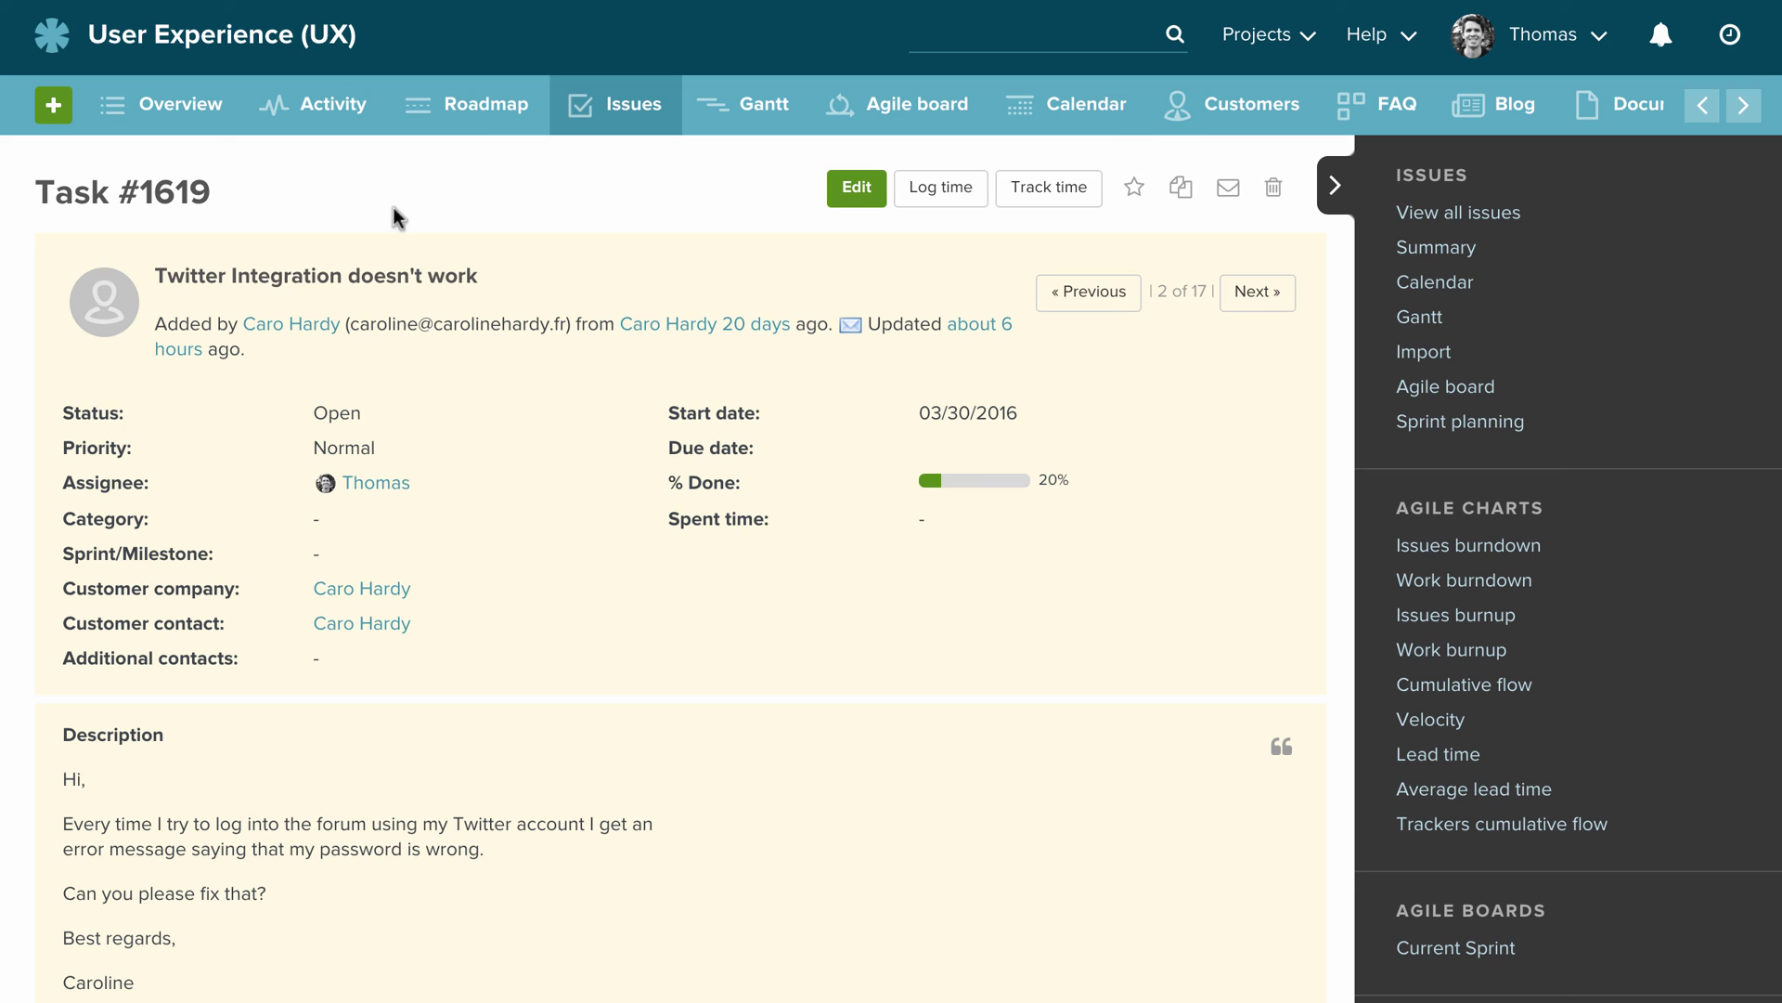
Scroll Task #1619 down to its history and Associated revisions box.
scroll(498, 314, "down", 7)
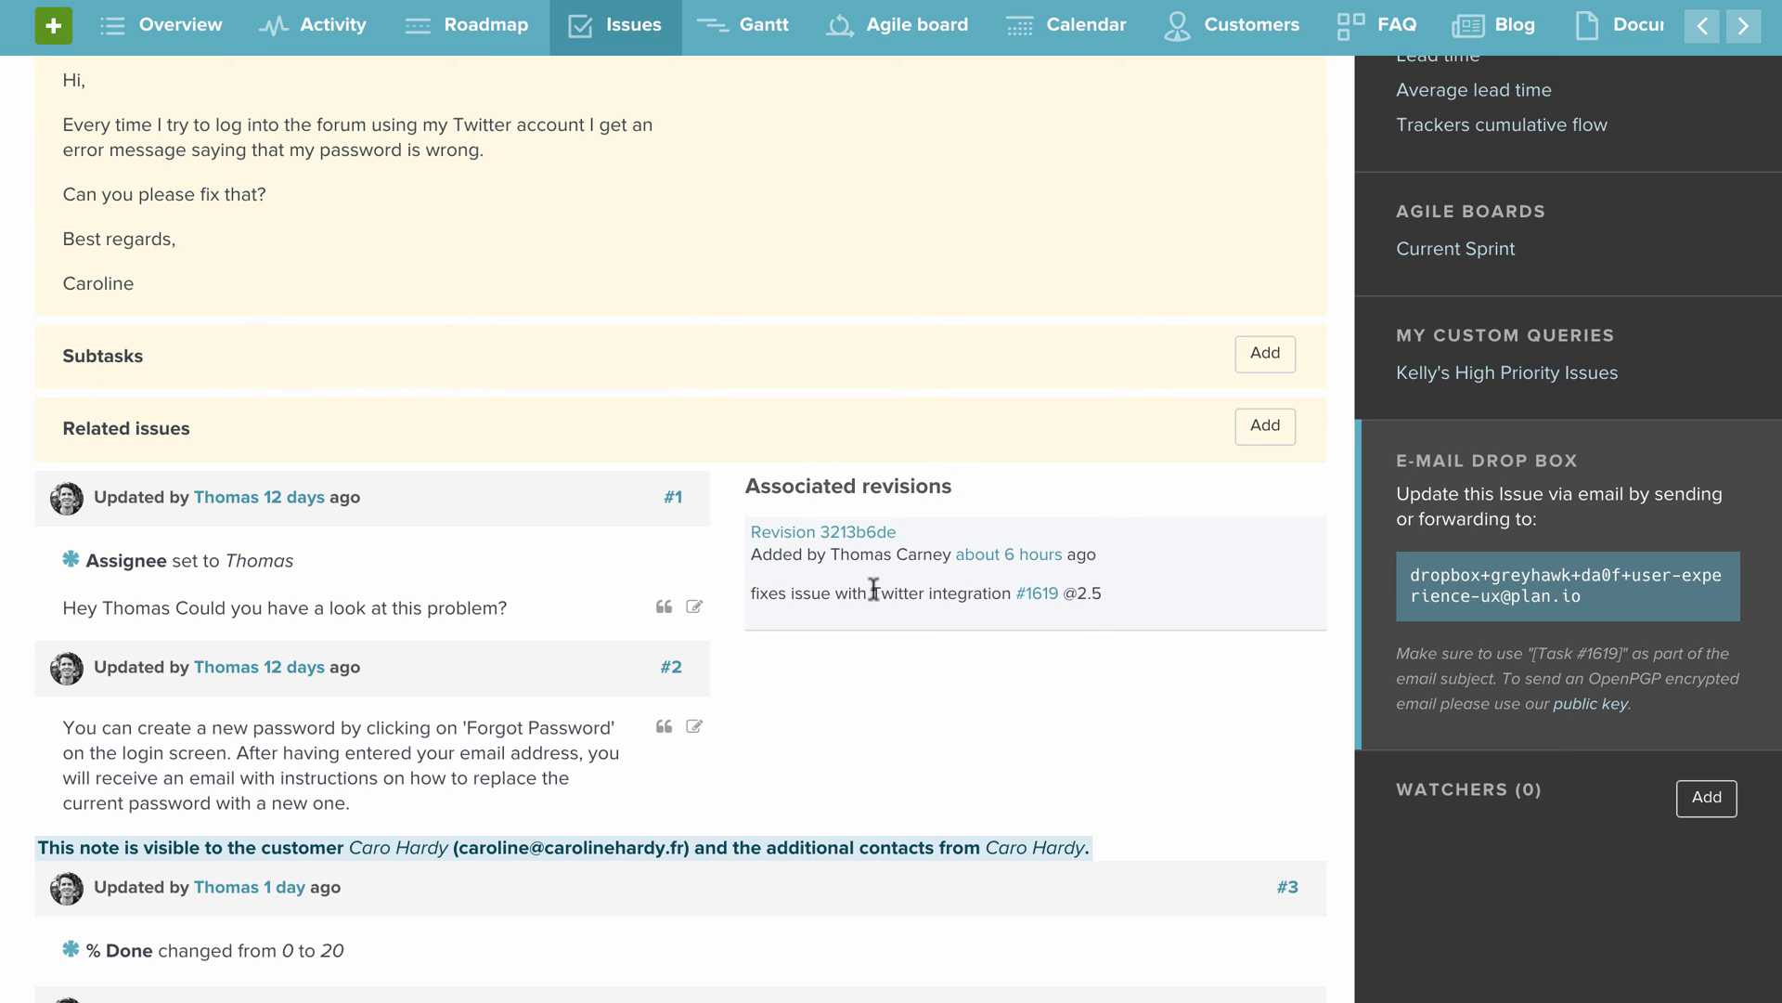
Open revision 3213b6de and view the README.rdoc diff adding 'fixed twitter'.
left_click(851, 533)
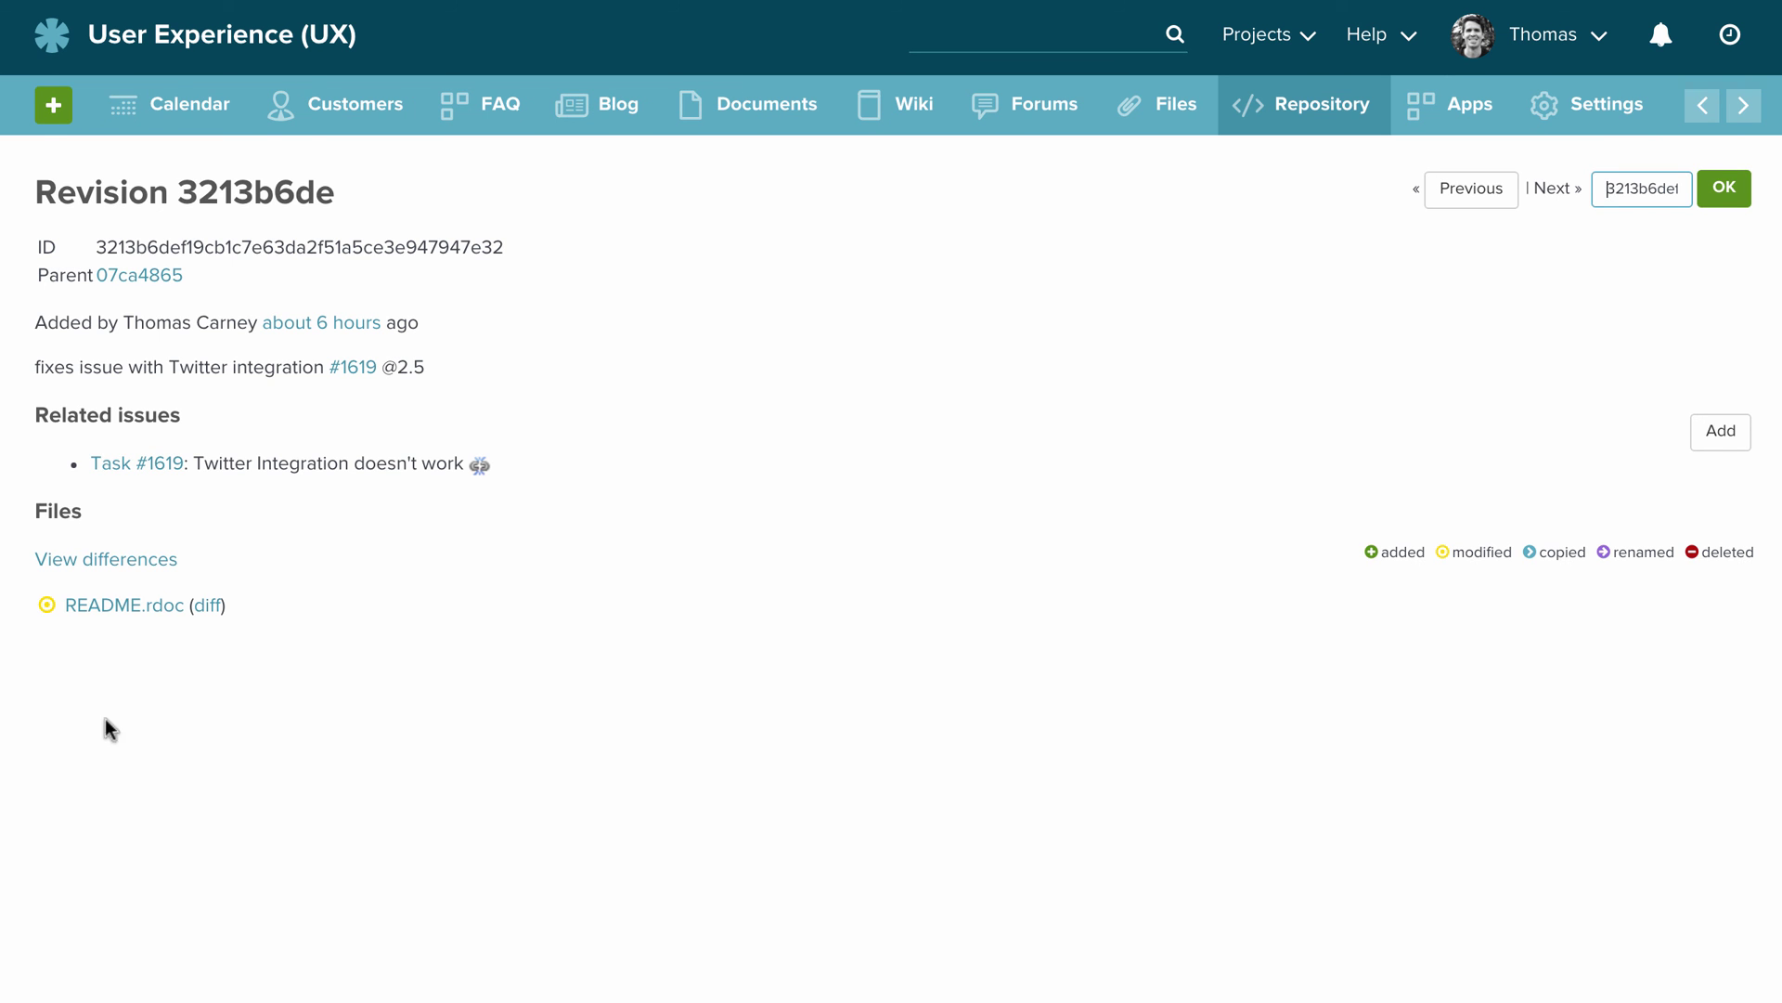
left_click(211, 608)
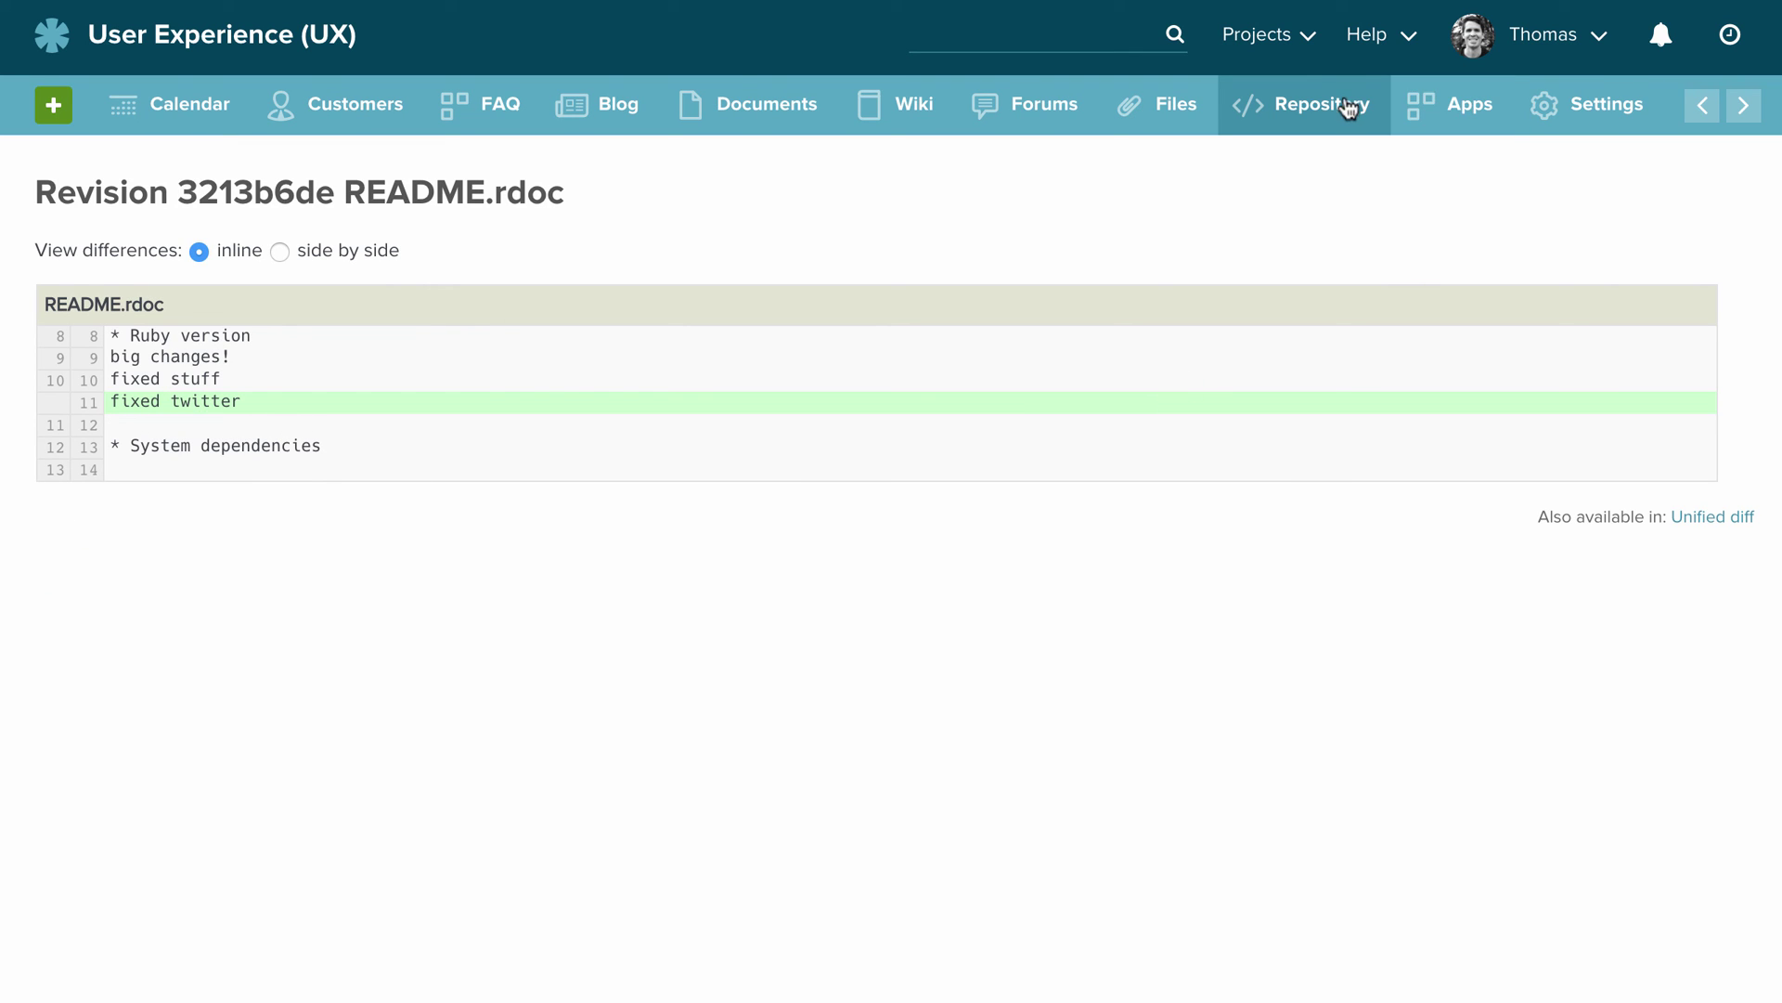
left_click(1300, 108)
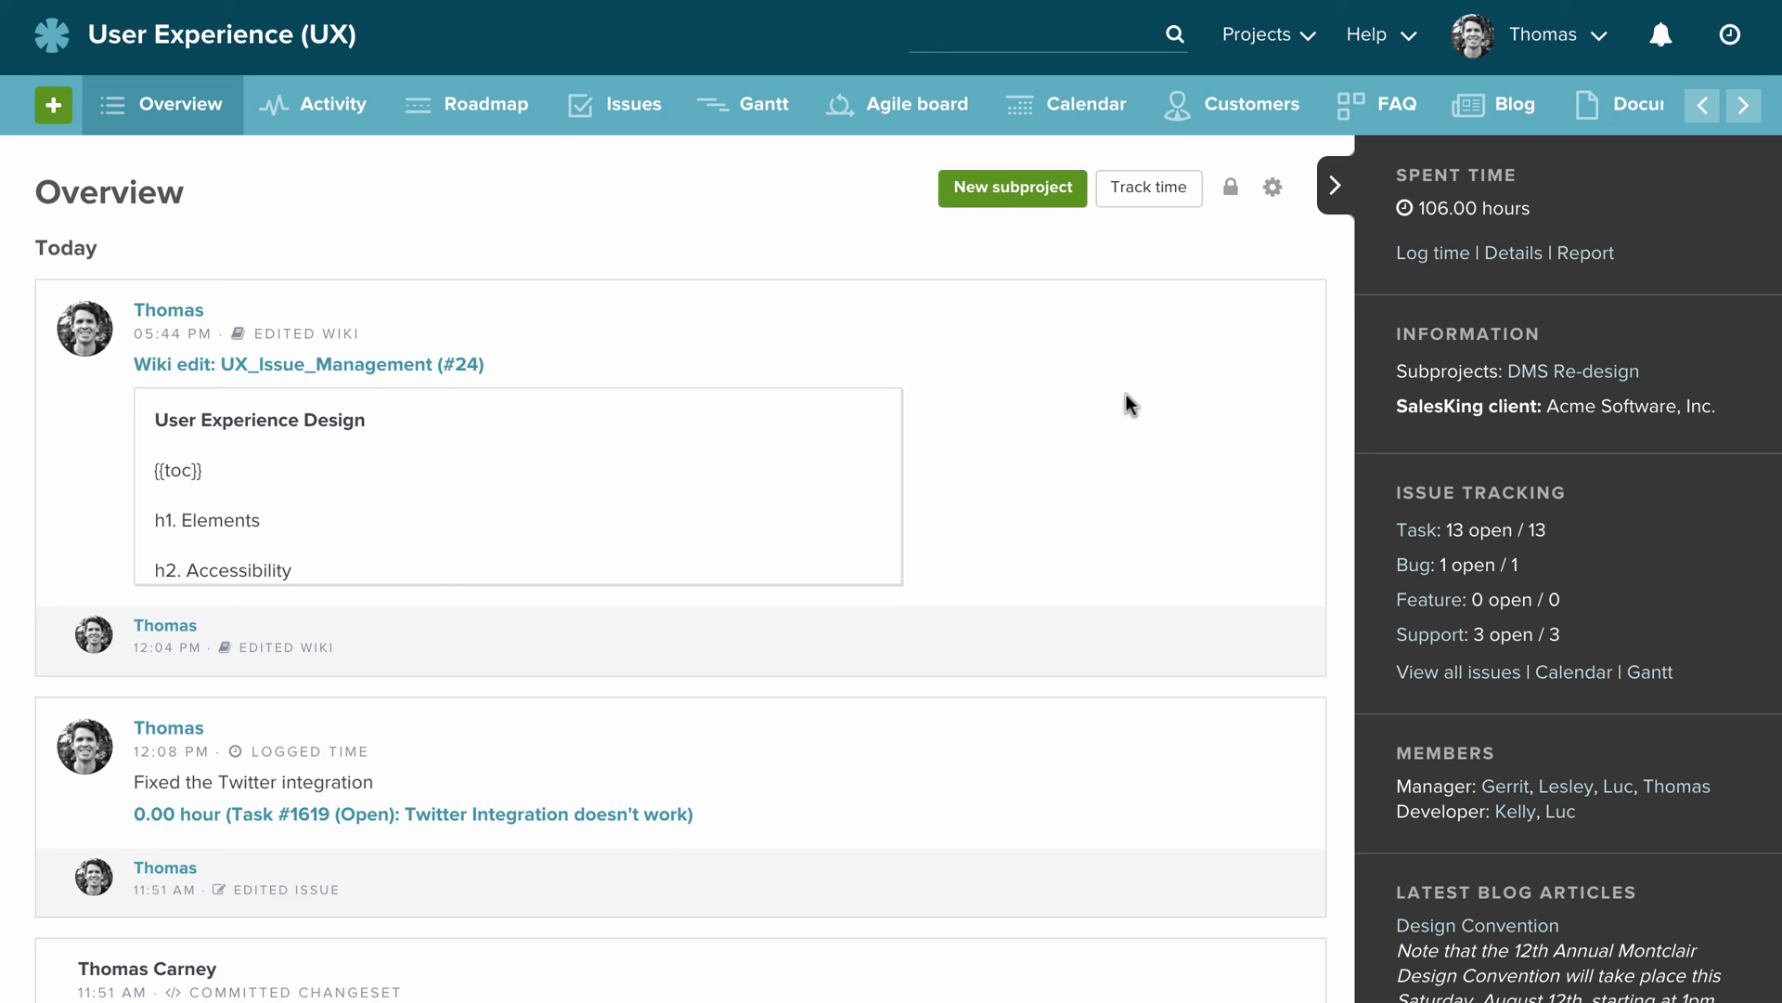
Open the time tracking shortcuts menu from the top bar.
left_click(1732, 46)
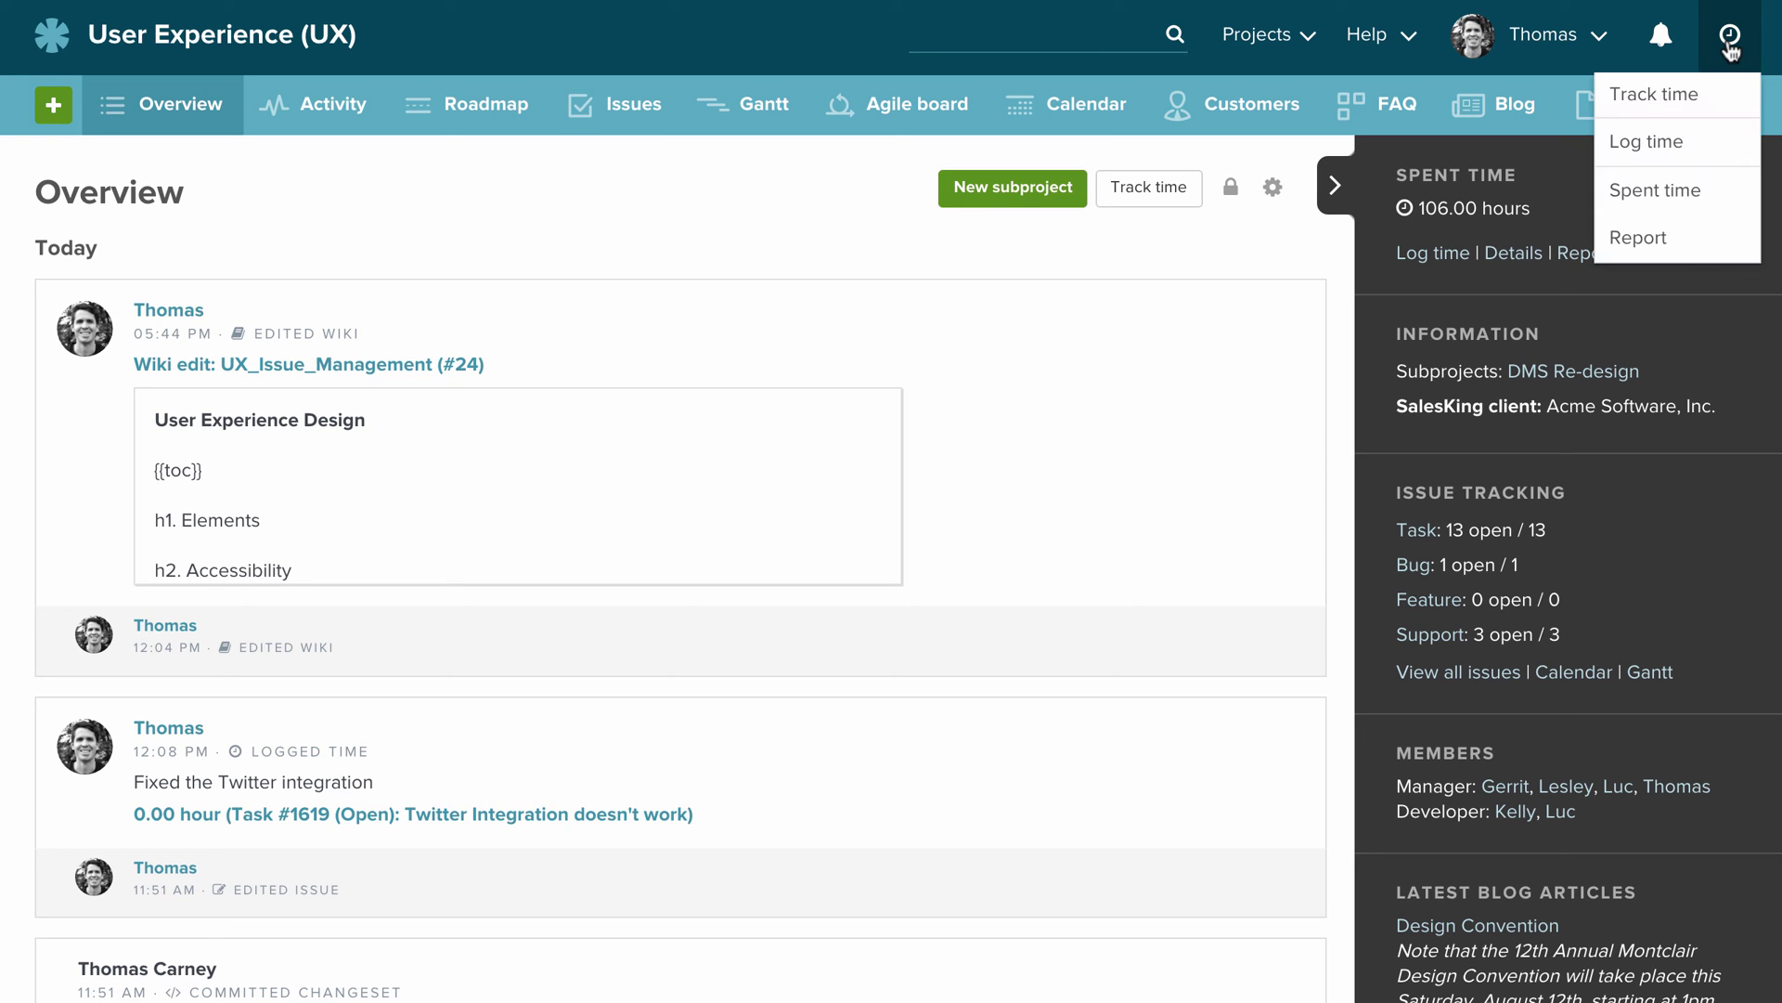
Show the UX project's spent time entries, totalling 106.00 hours.
left_click(1702, 104)
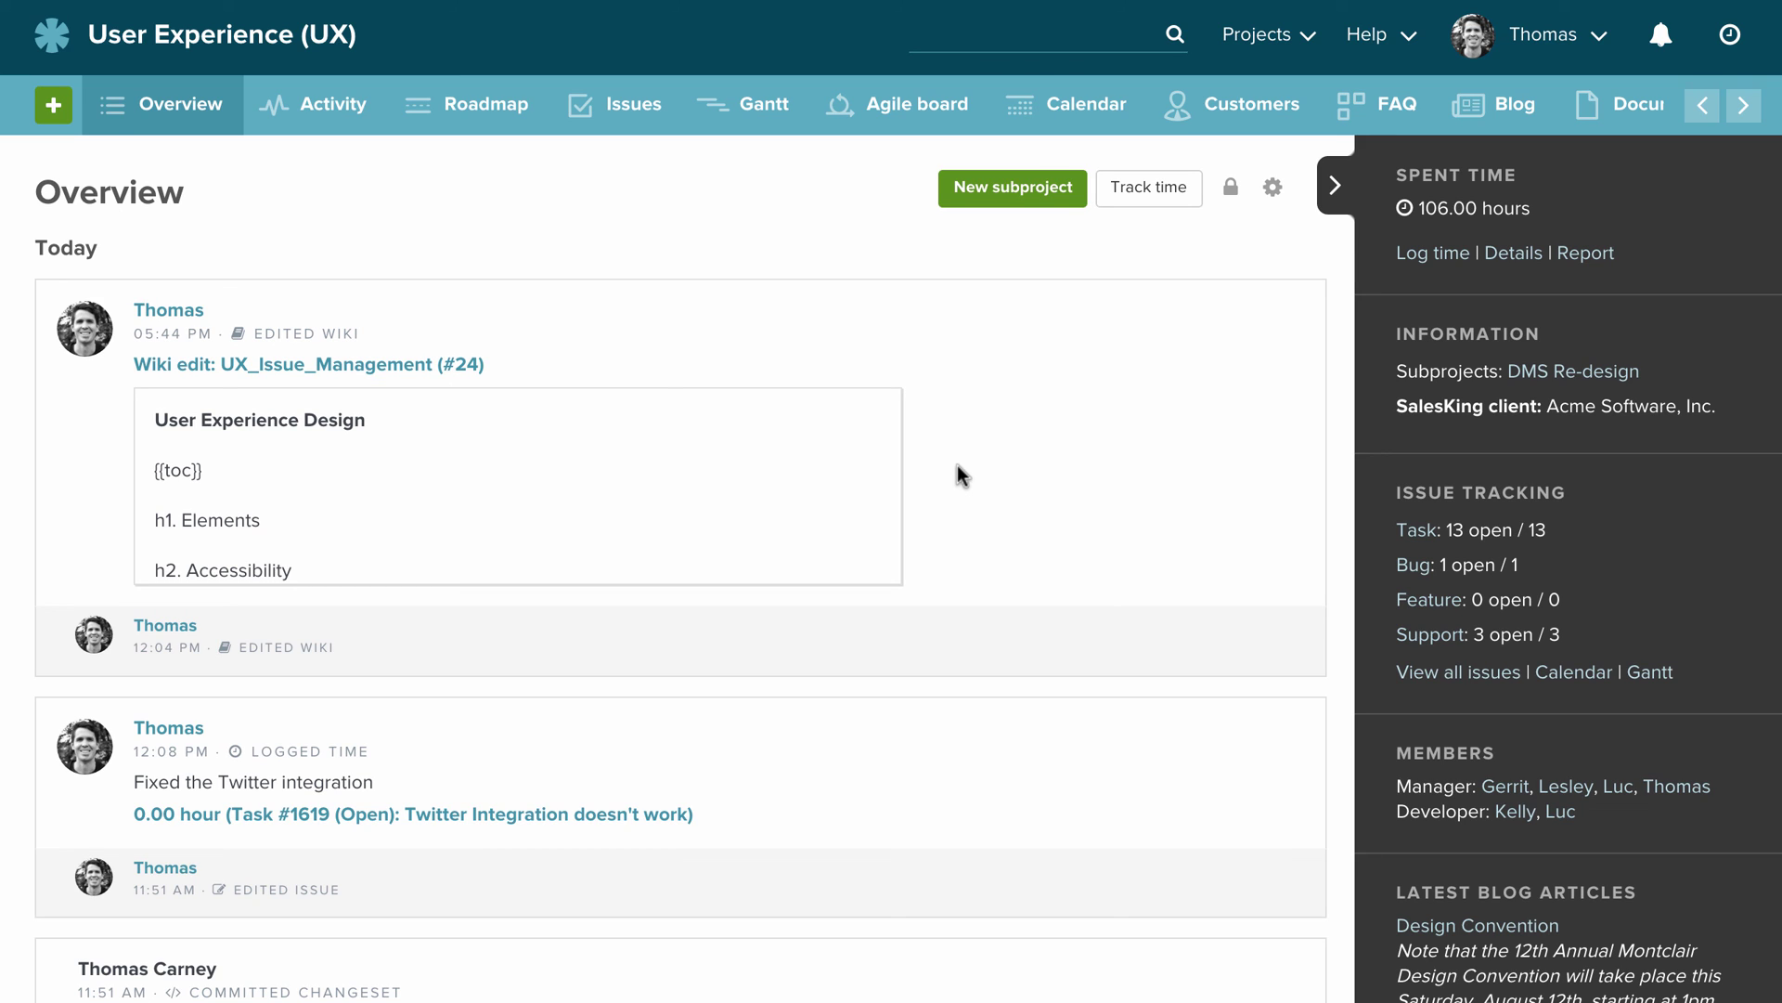
left_click(1714, 38)
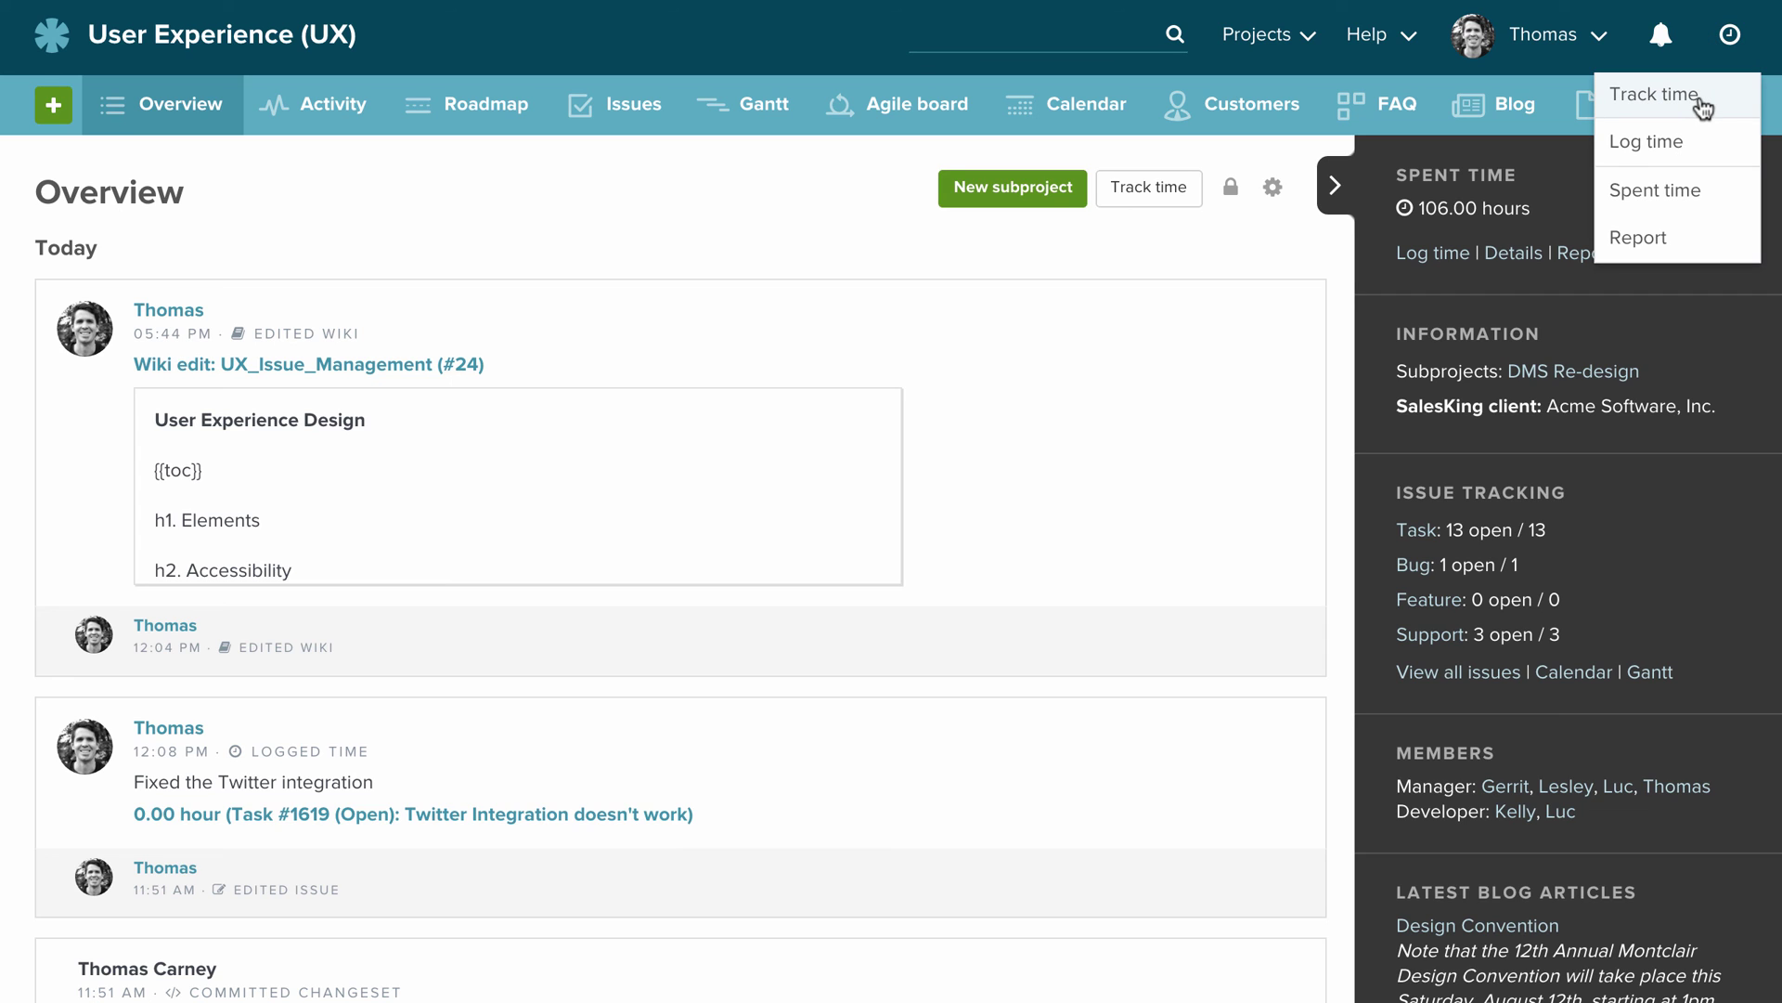
left_click(1671, 160)
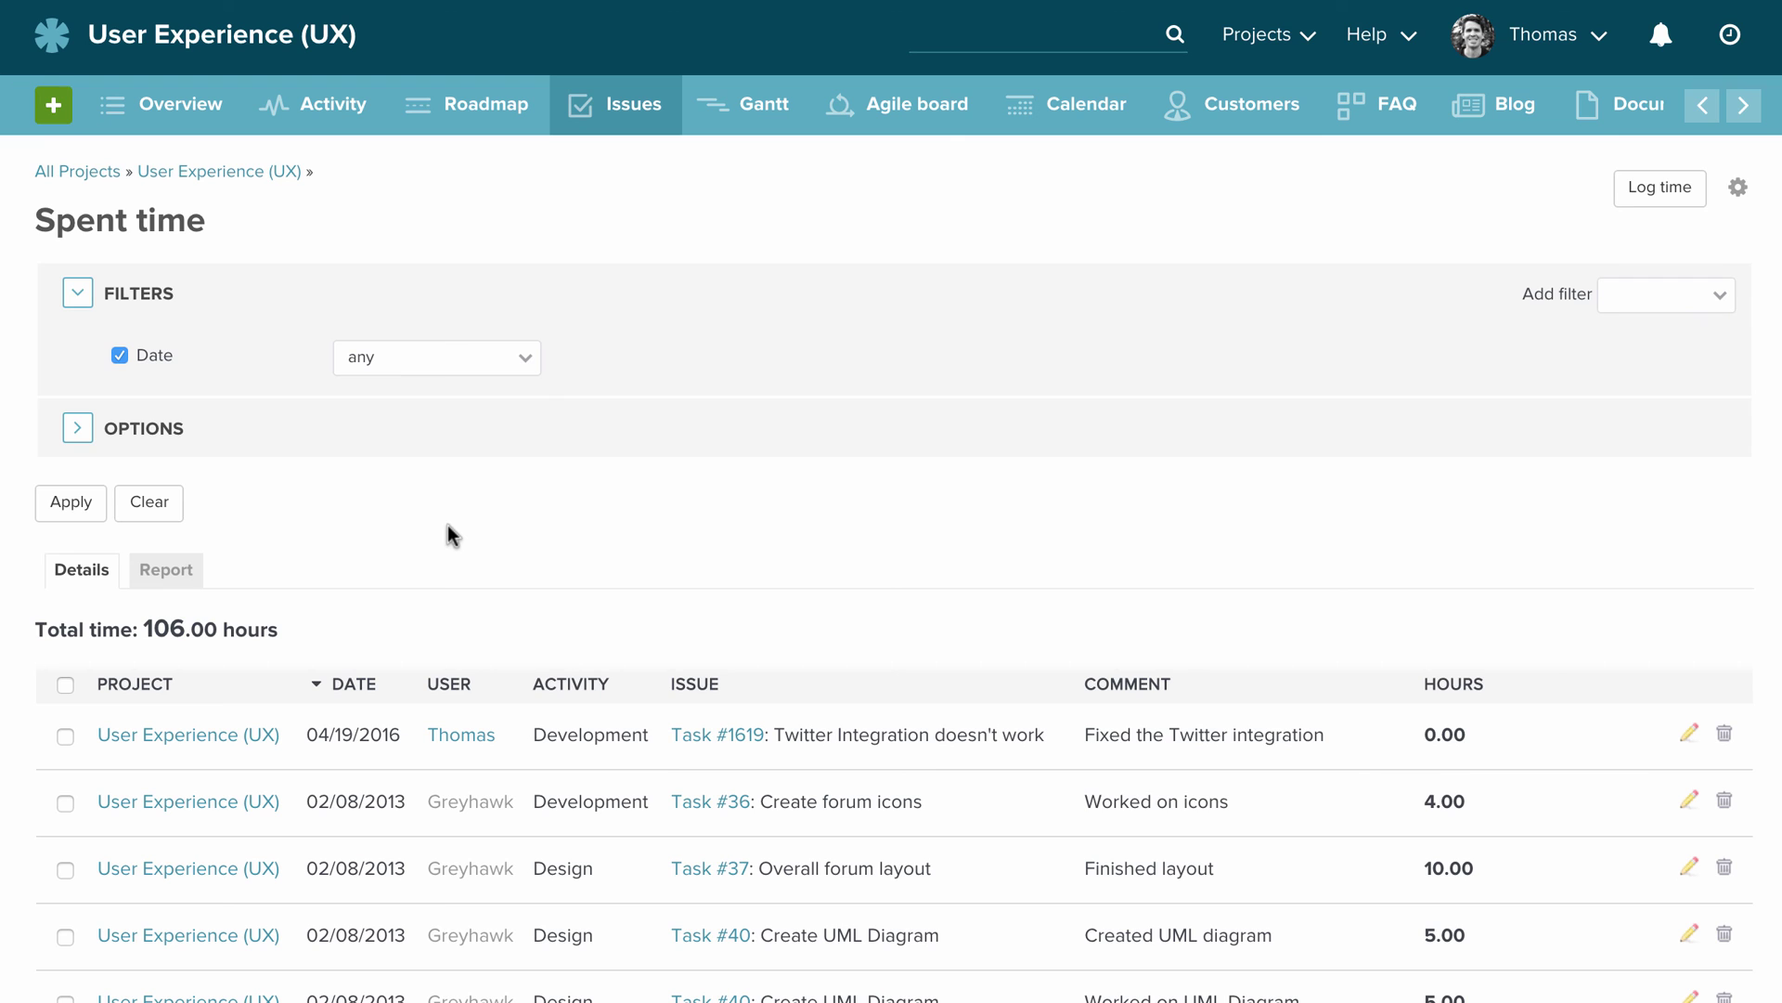
Show the Spent time Report: monthly hours per activity, Design 30, 52, 20 and Development 4.
scroll(449, 533, "down", 2)
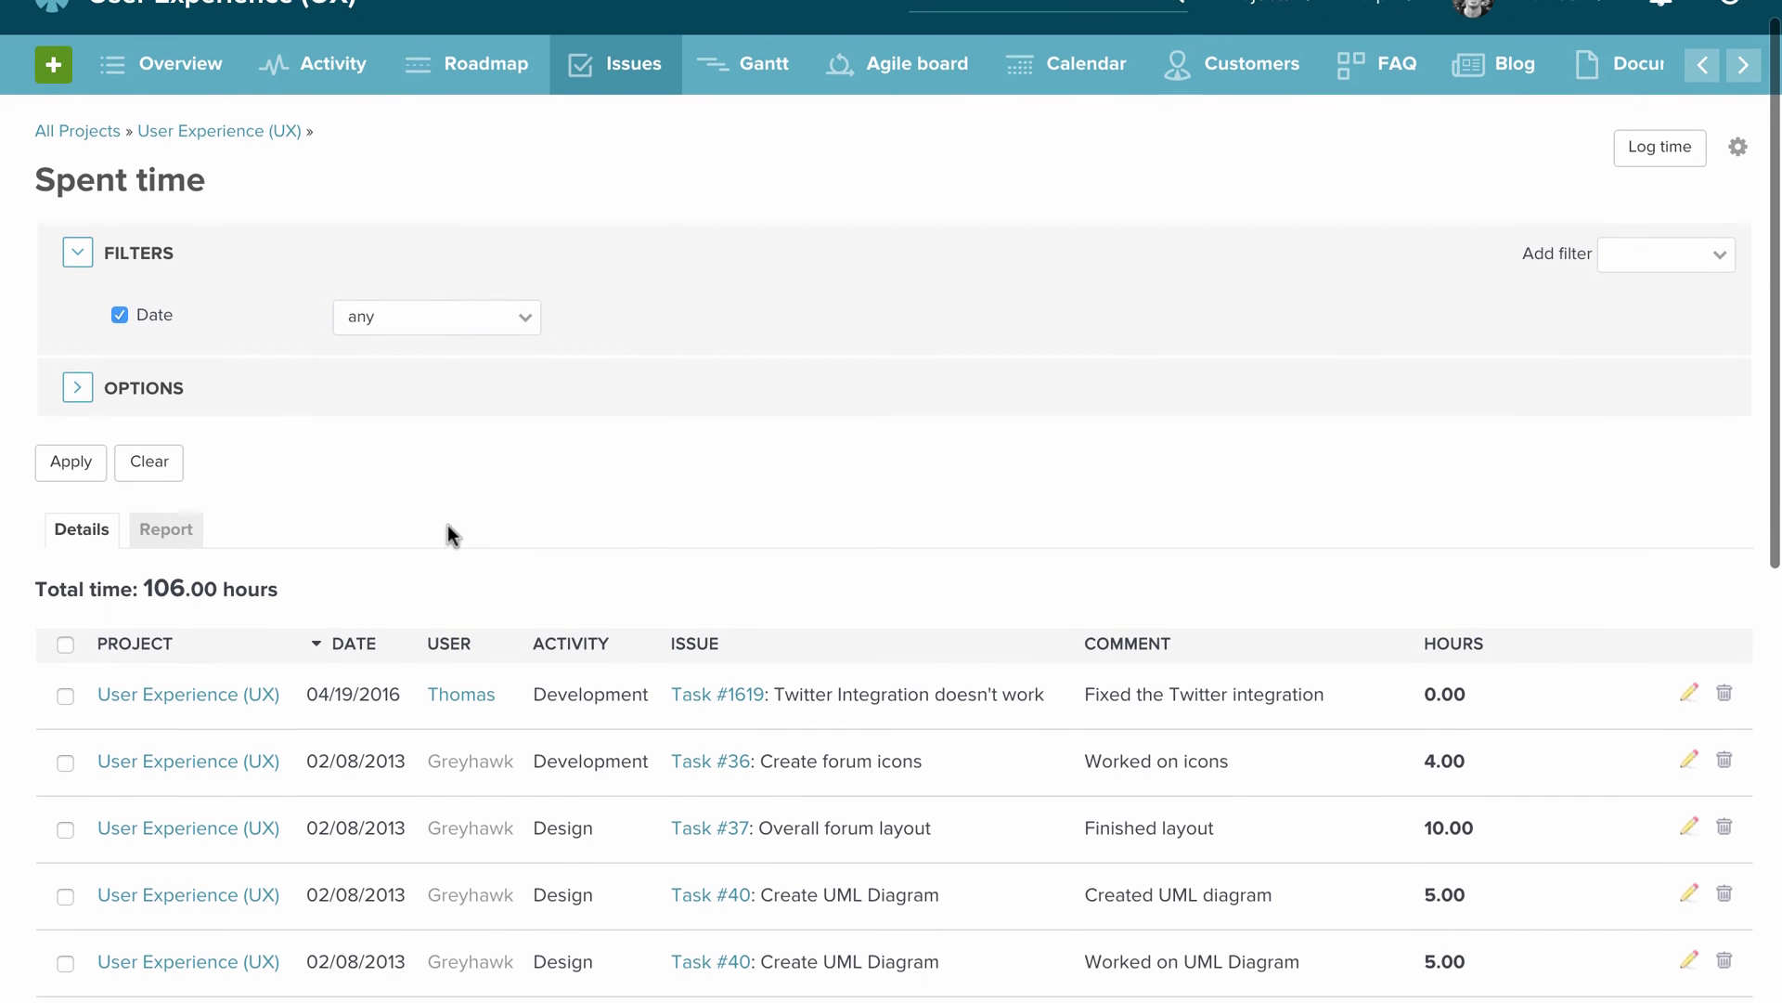
scroll(399, 520, "up", 2)
scroll(306, 509, "down", 1)
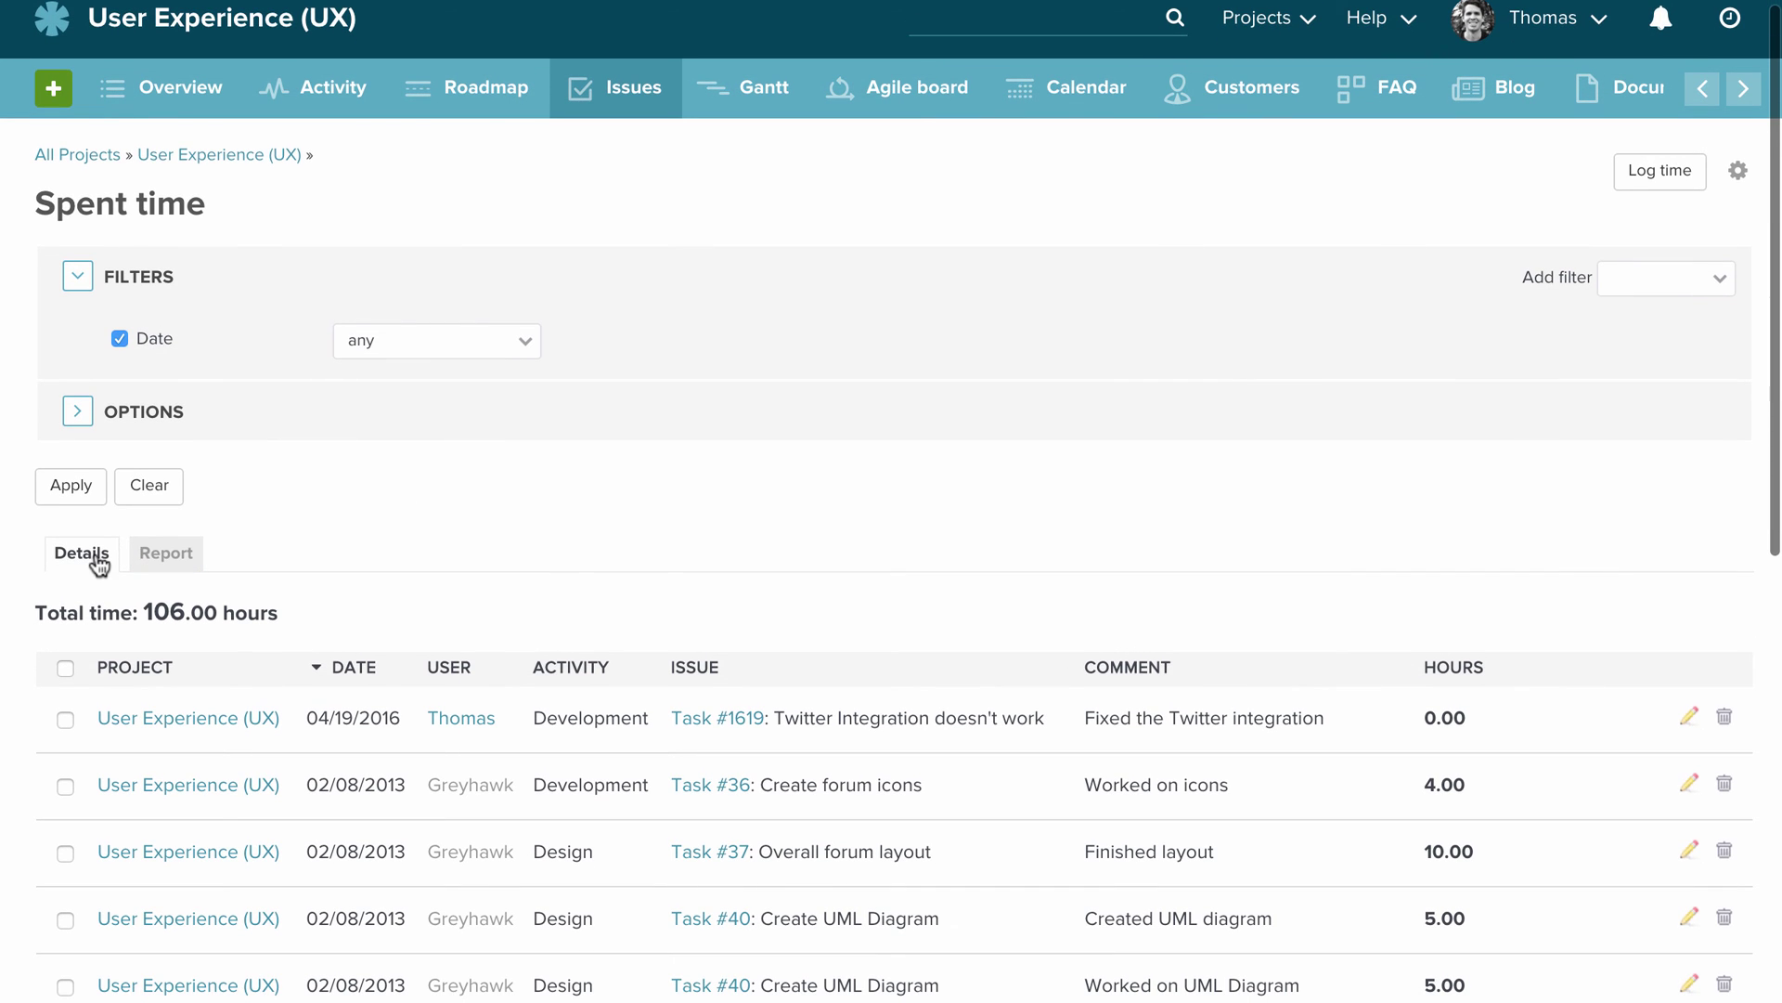
scroll(434, 555, "down", 5)
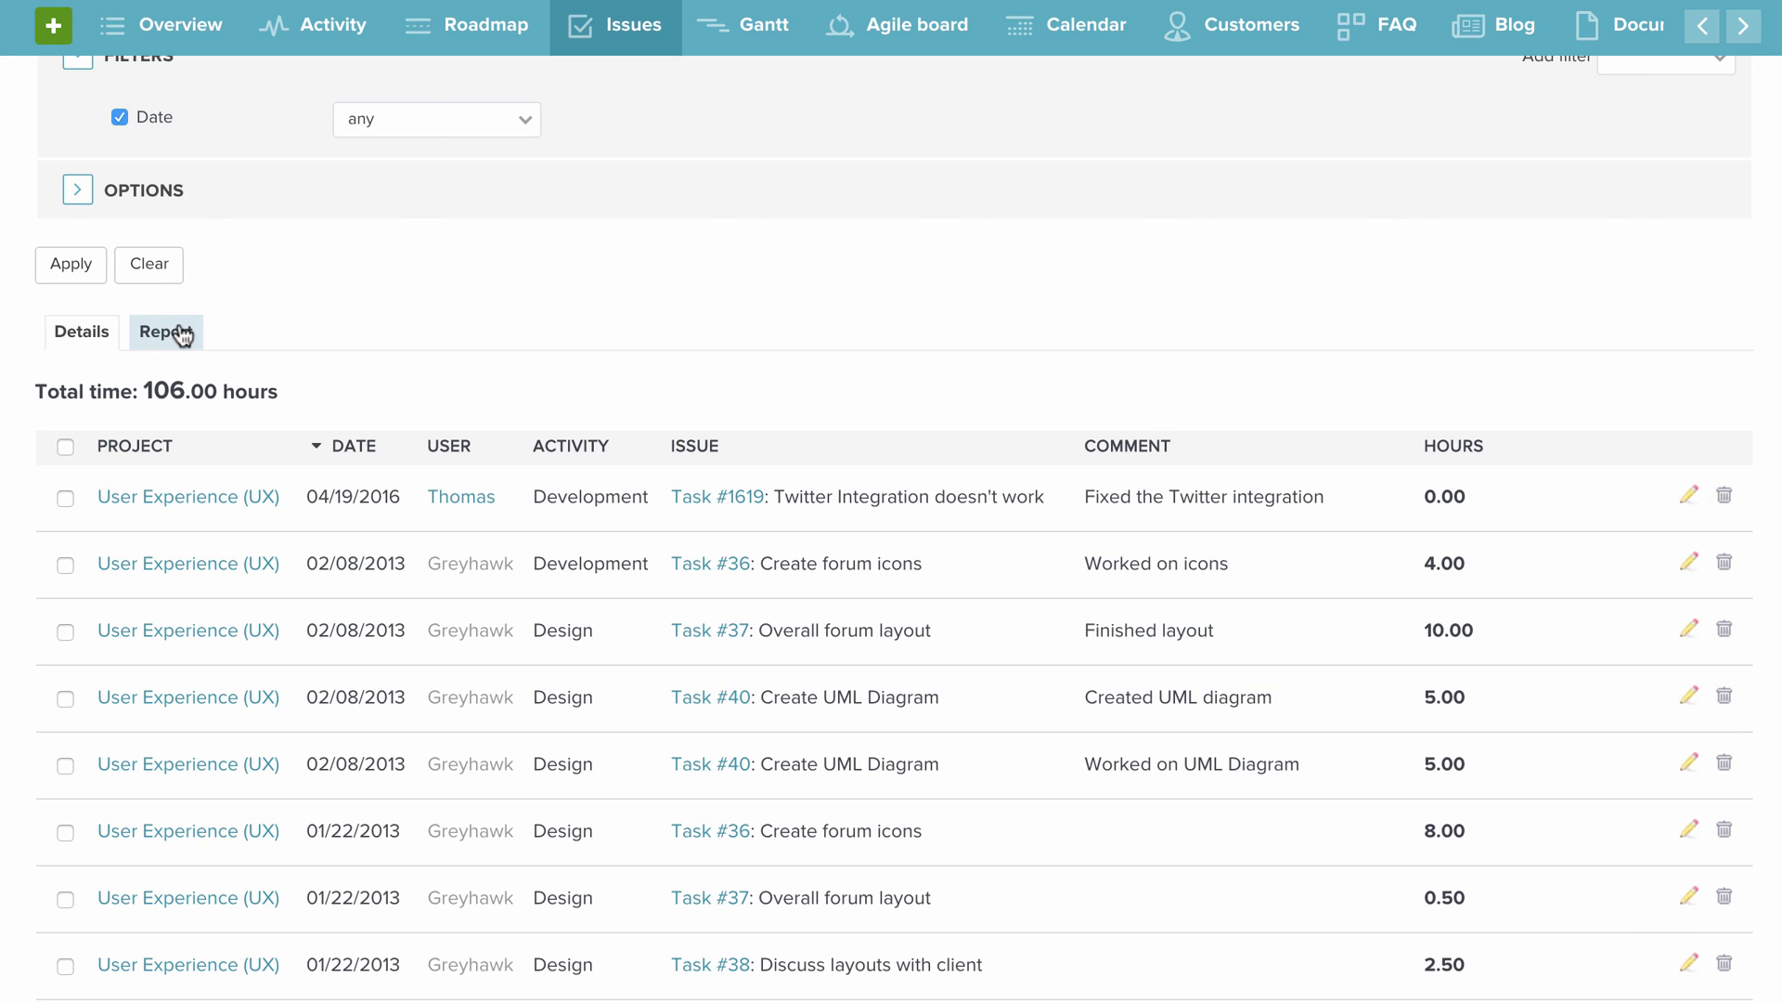
left_click(183, 336)
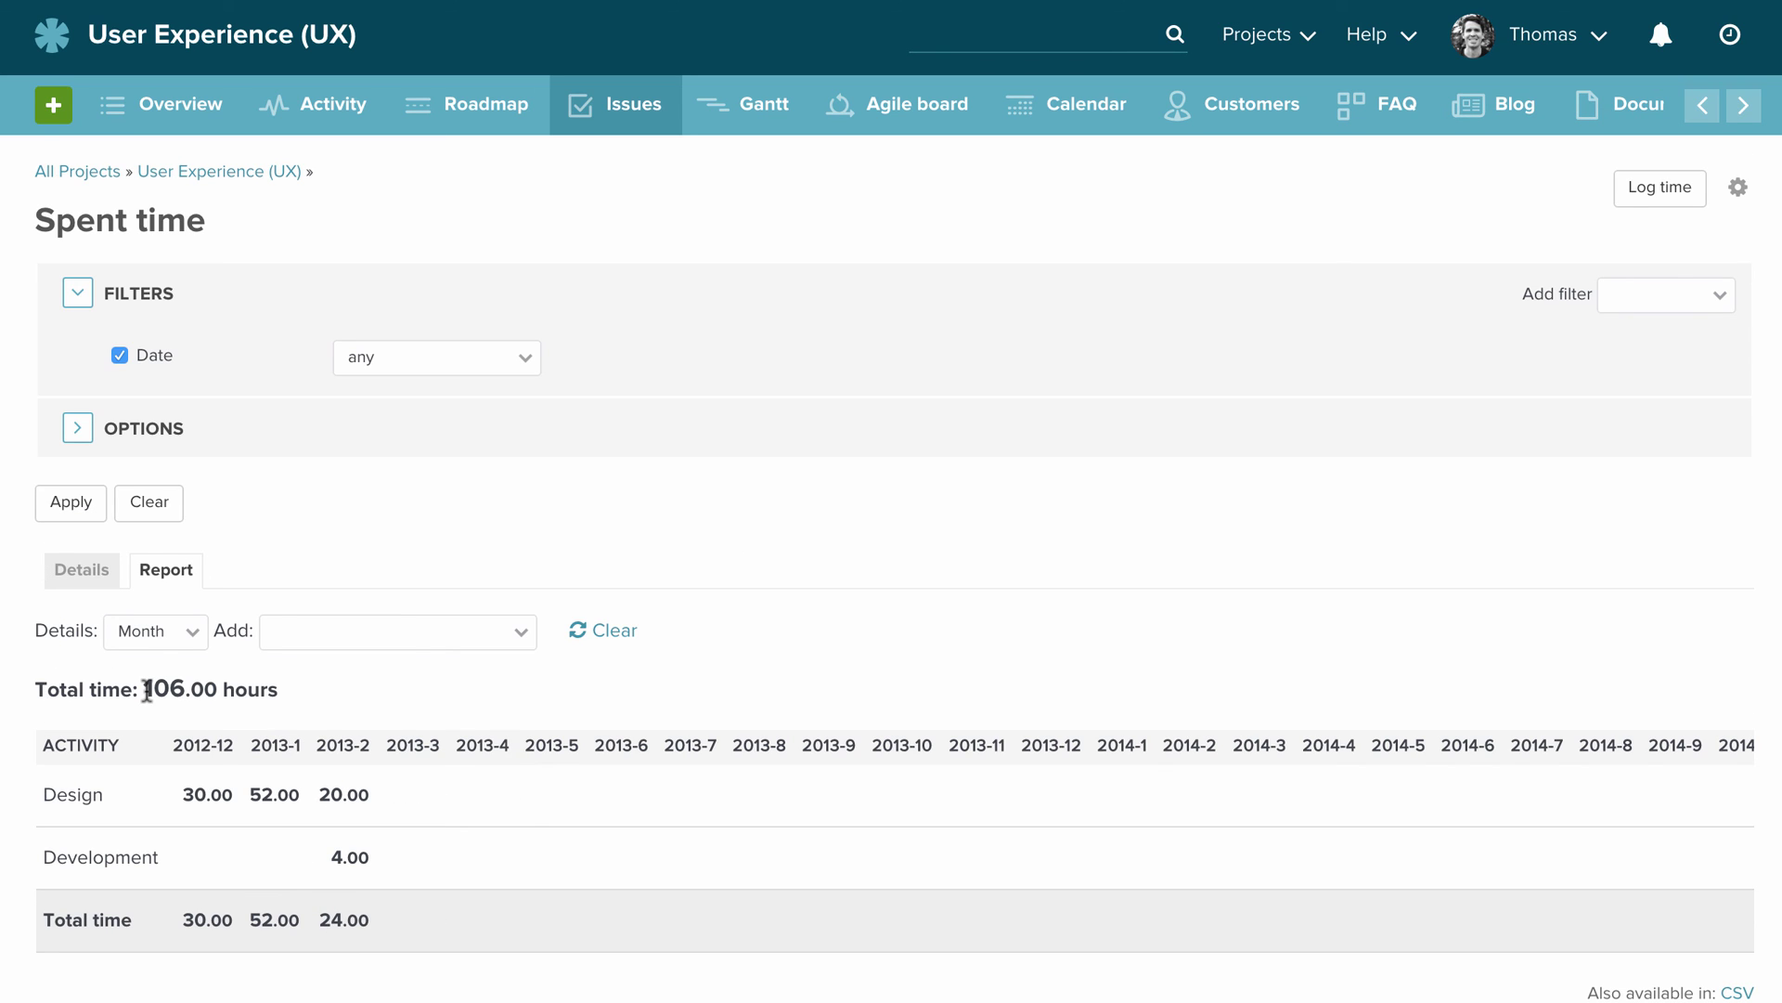
left_click(401, 632)
Set the report Details to Week and add User as a grouping criterion.
left_click(465, 563)
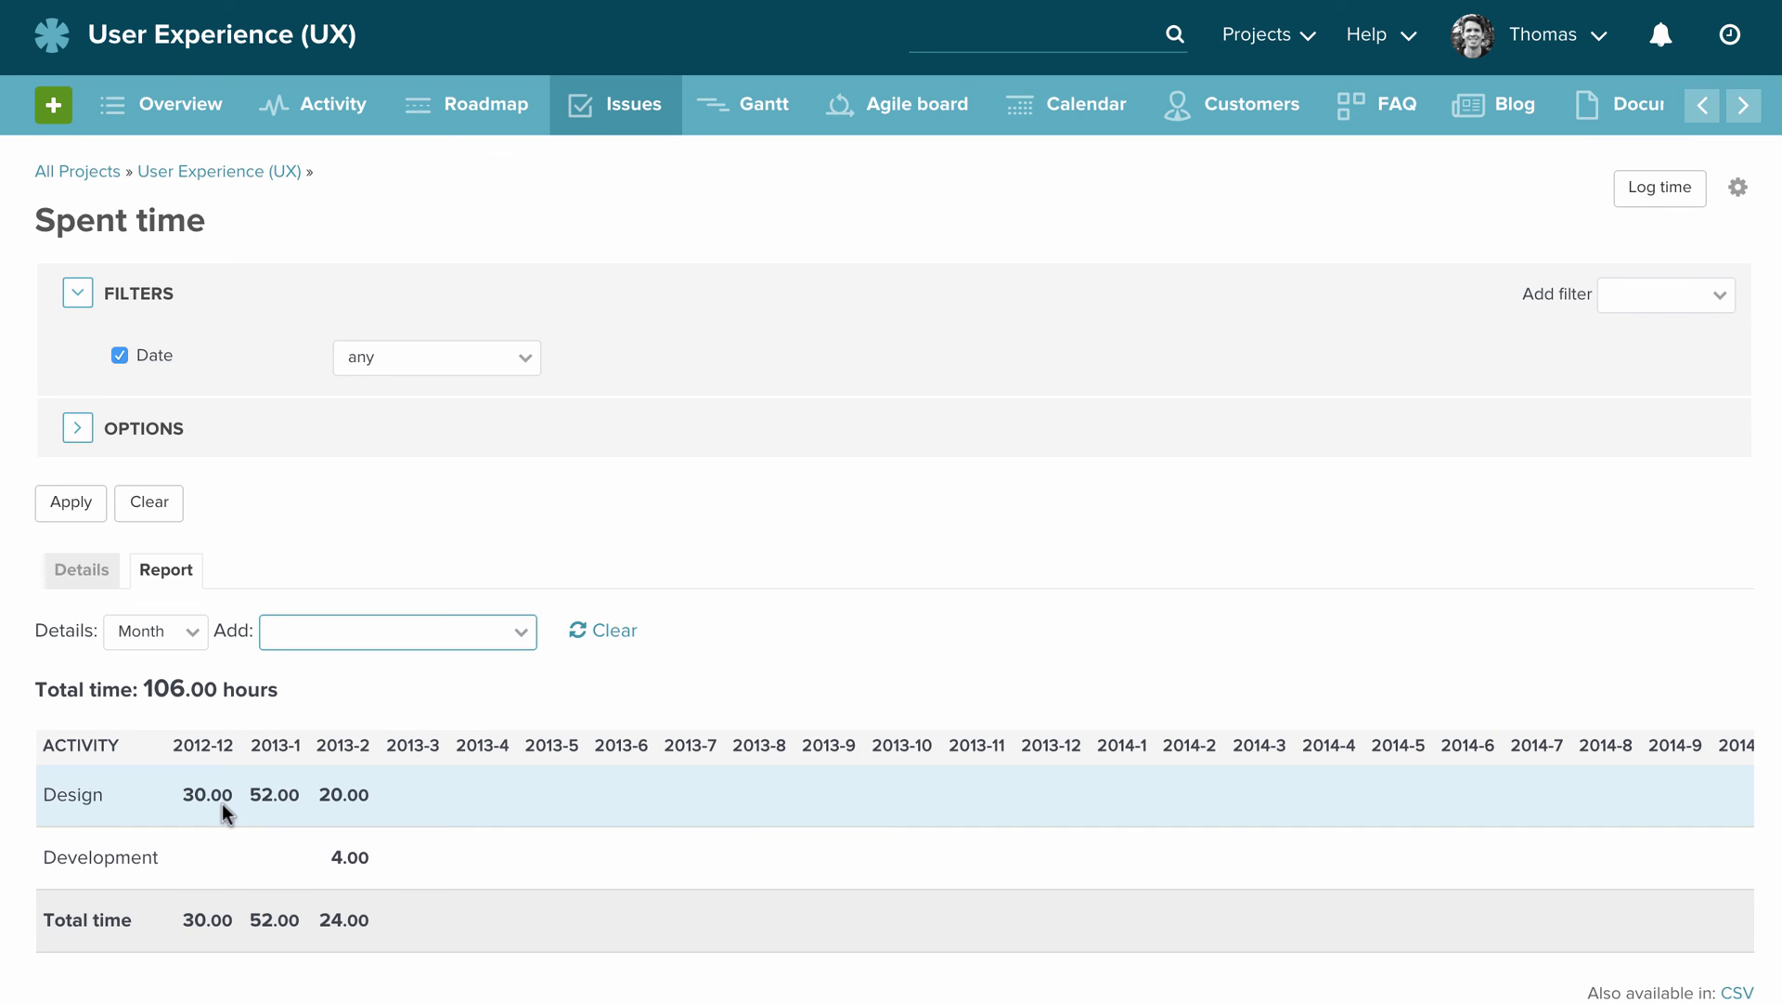
left_click(192, 631)
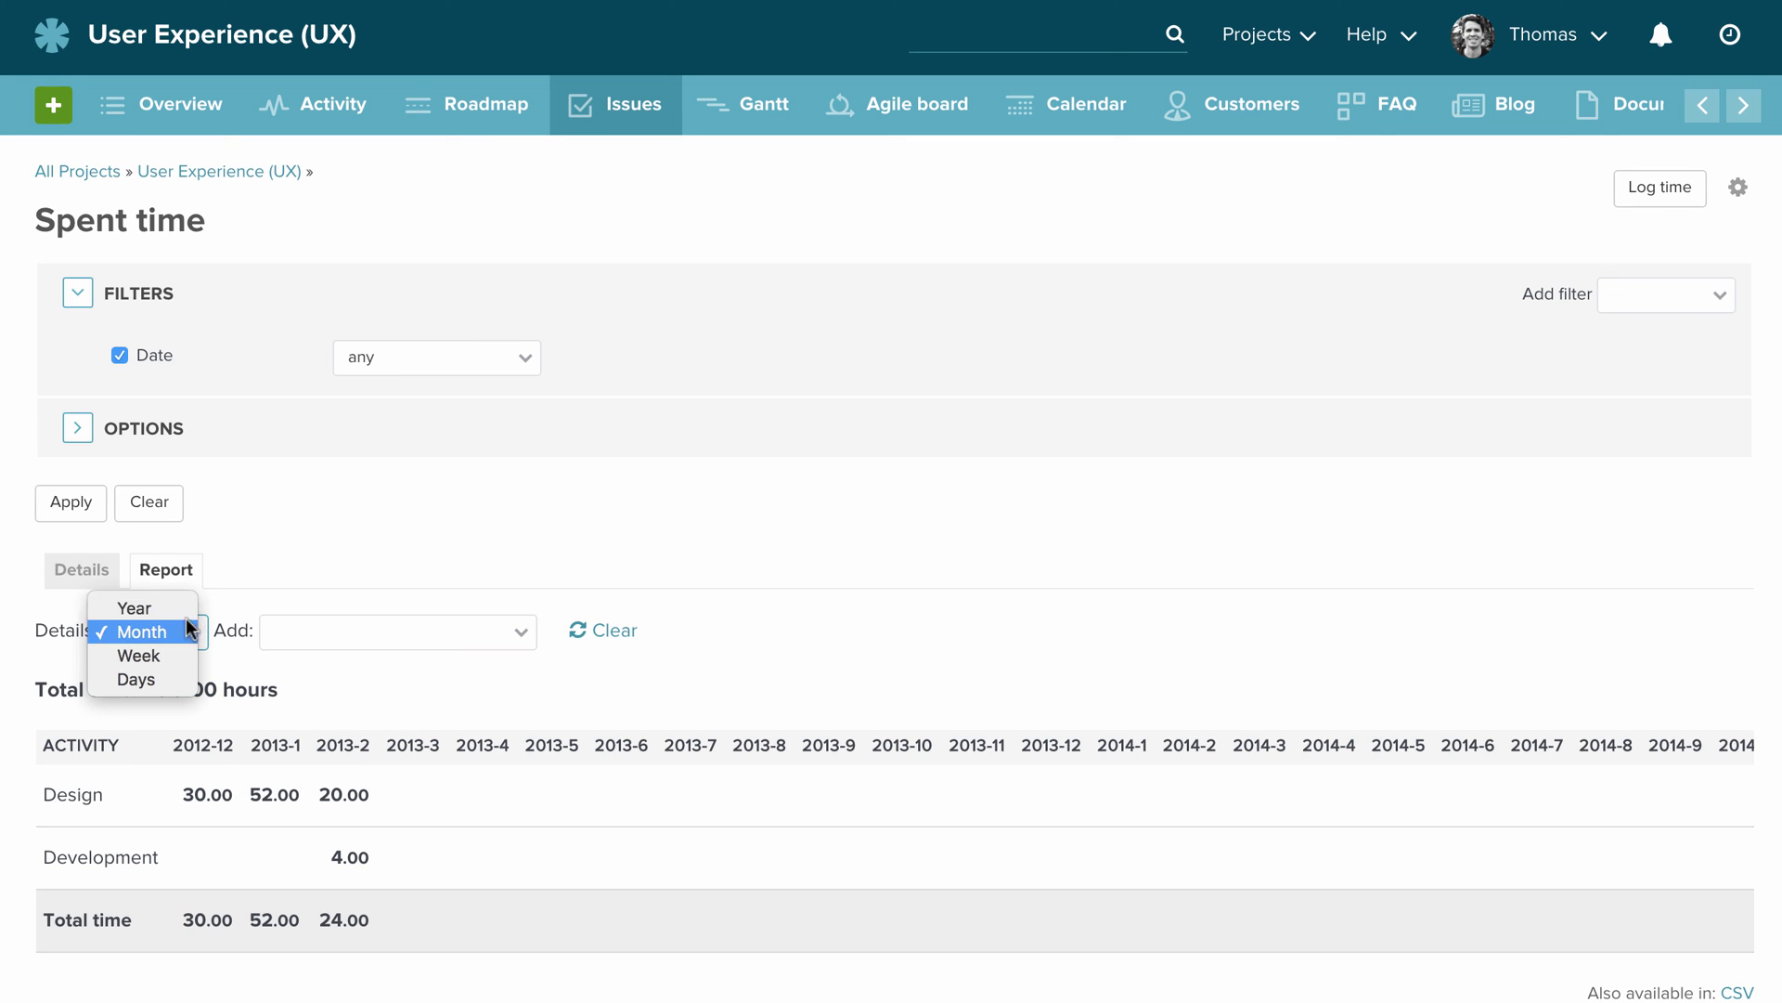
left_click(139, 653)
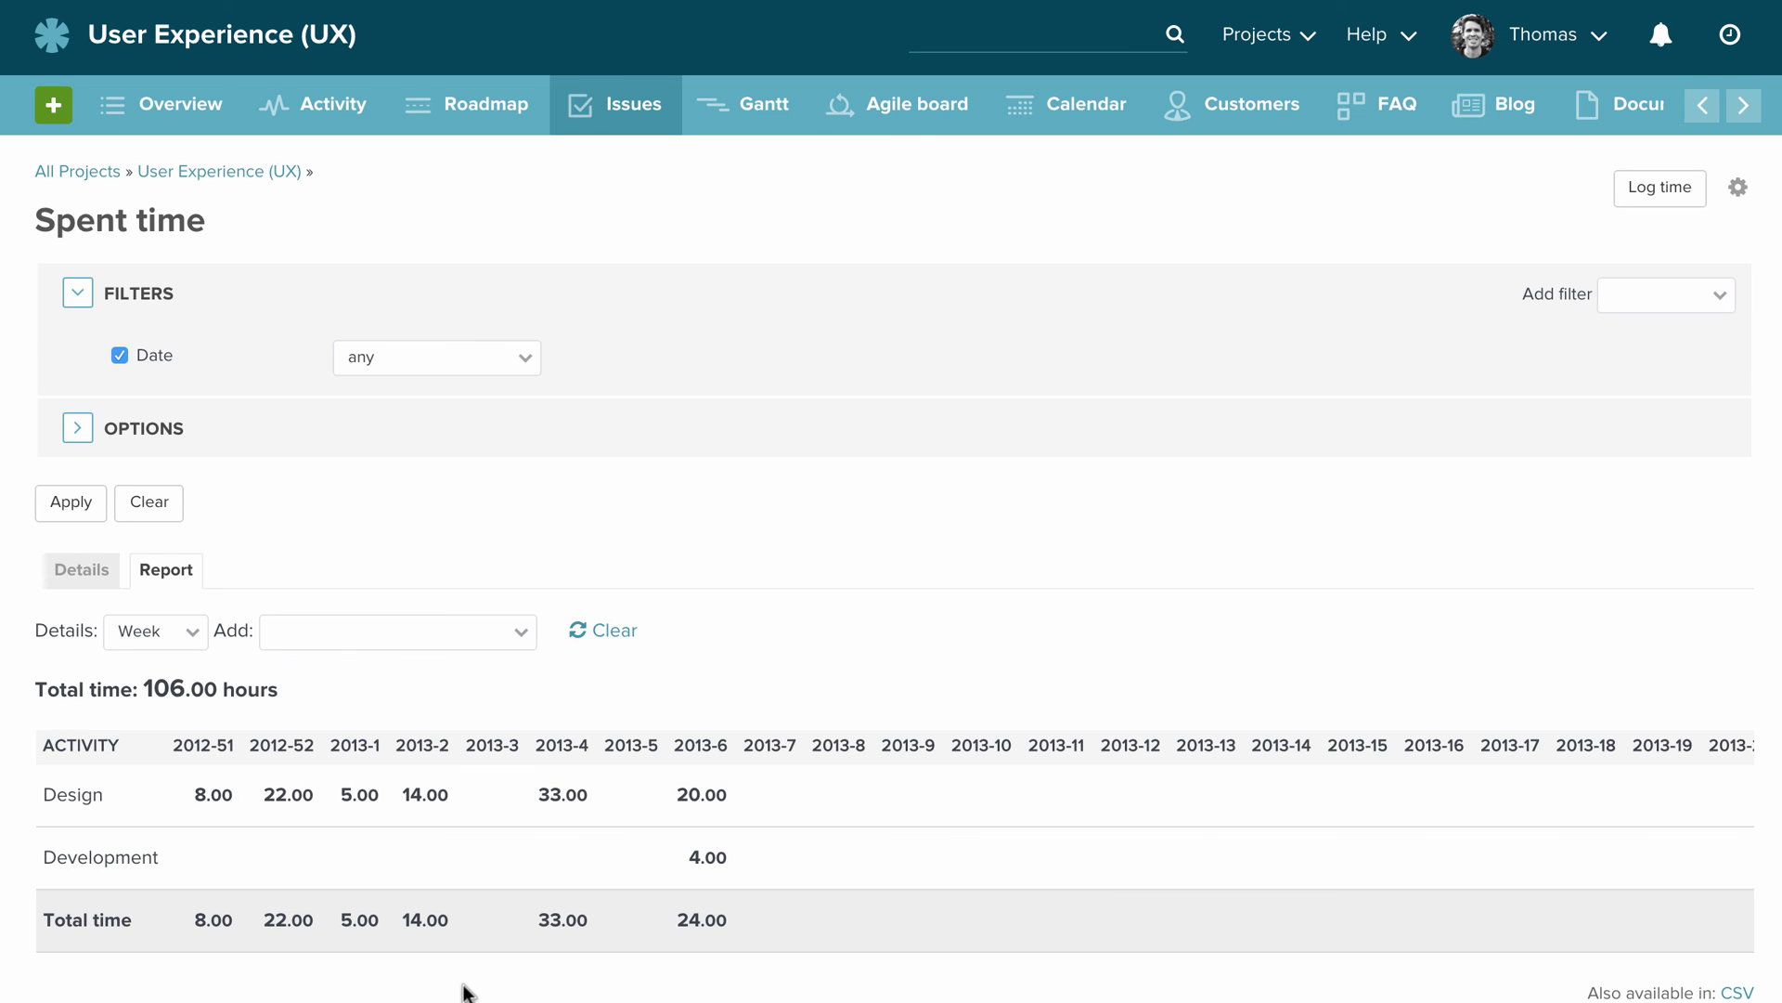
left_click(469, 628)
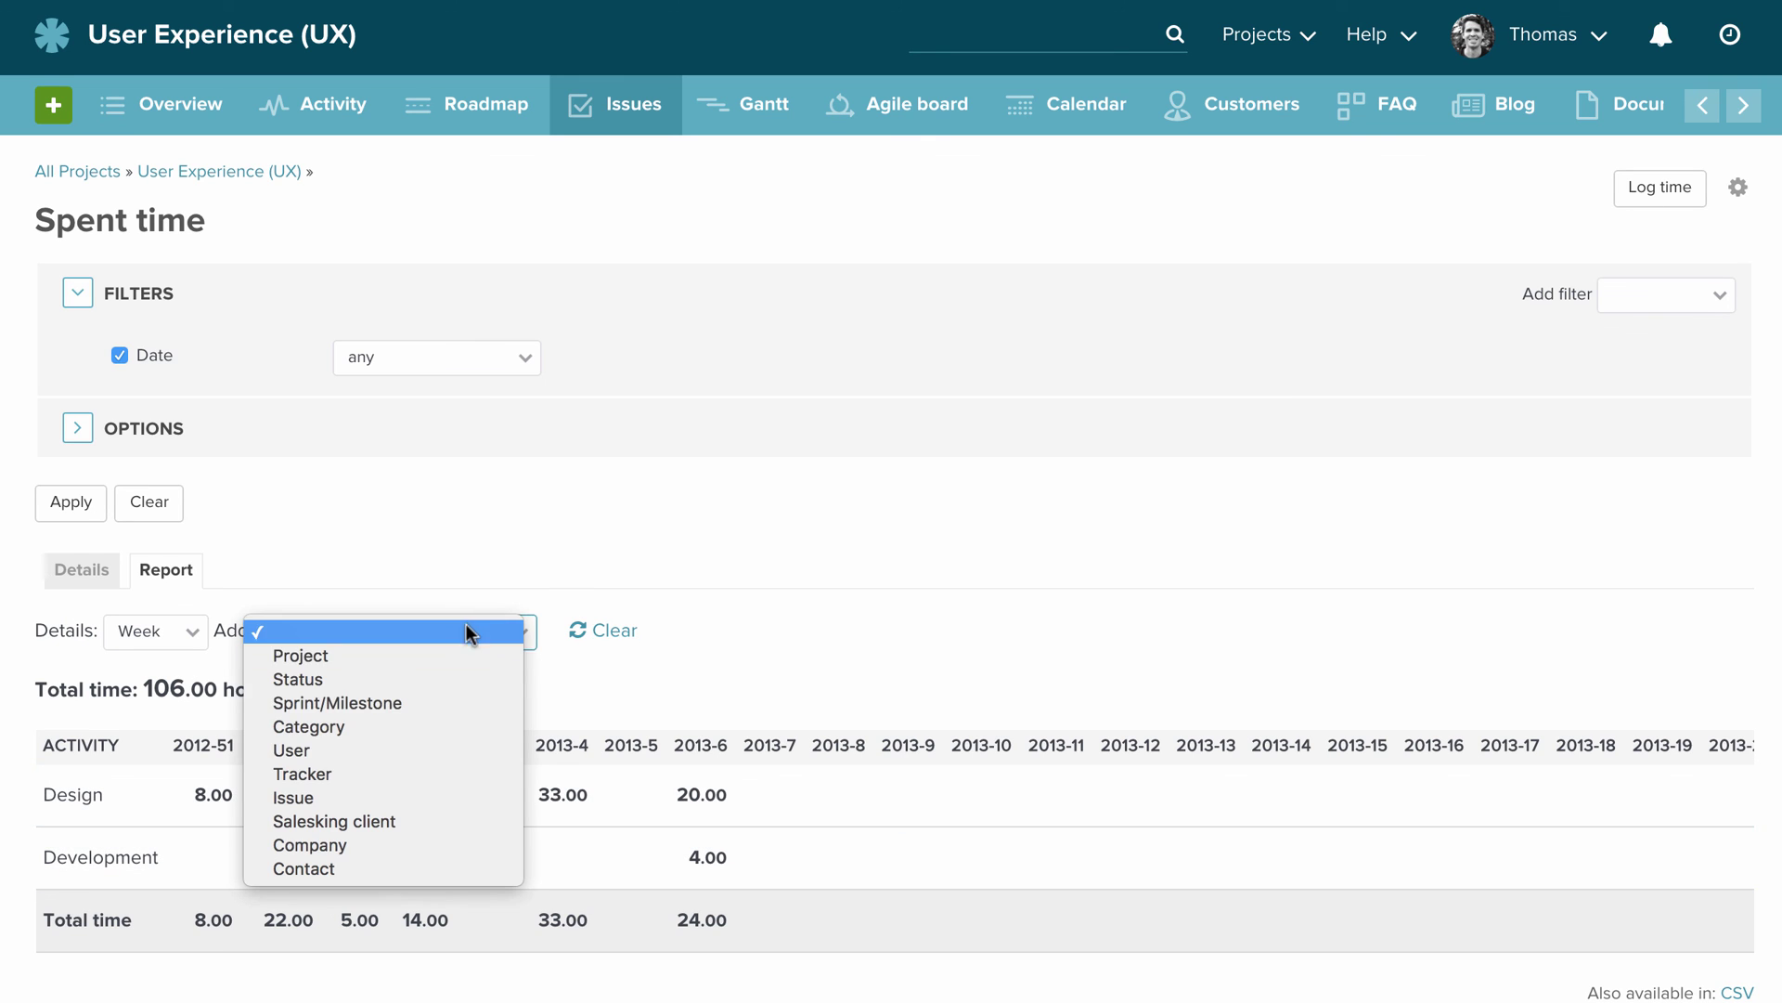
left_click(444, 756)
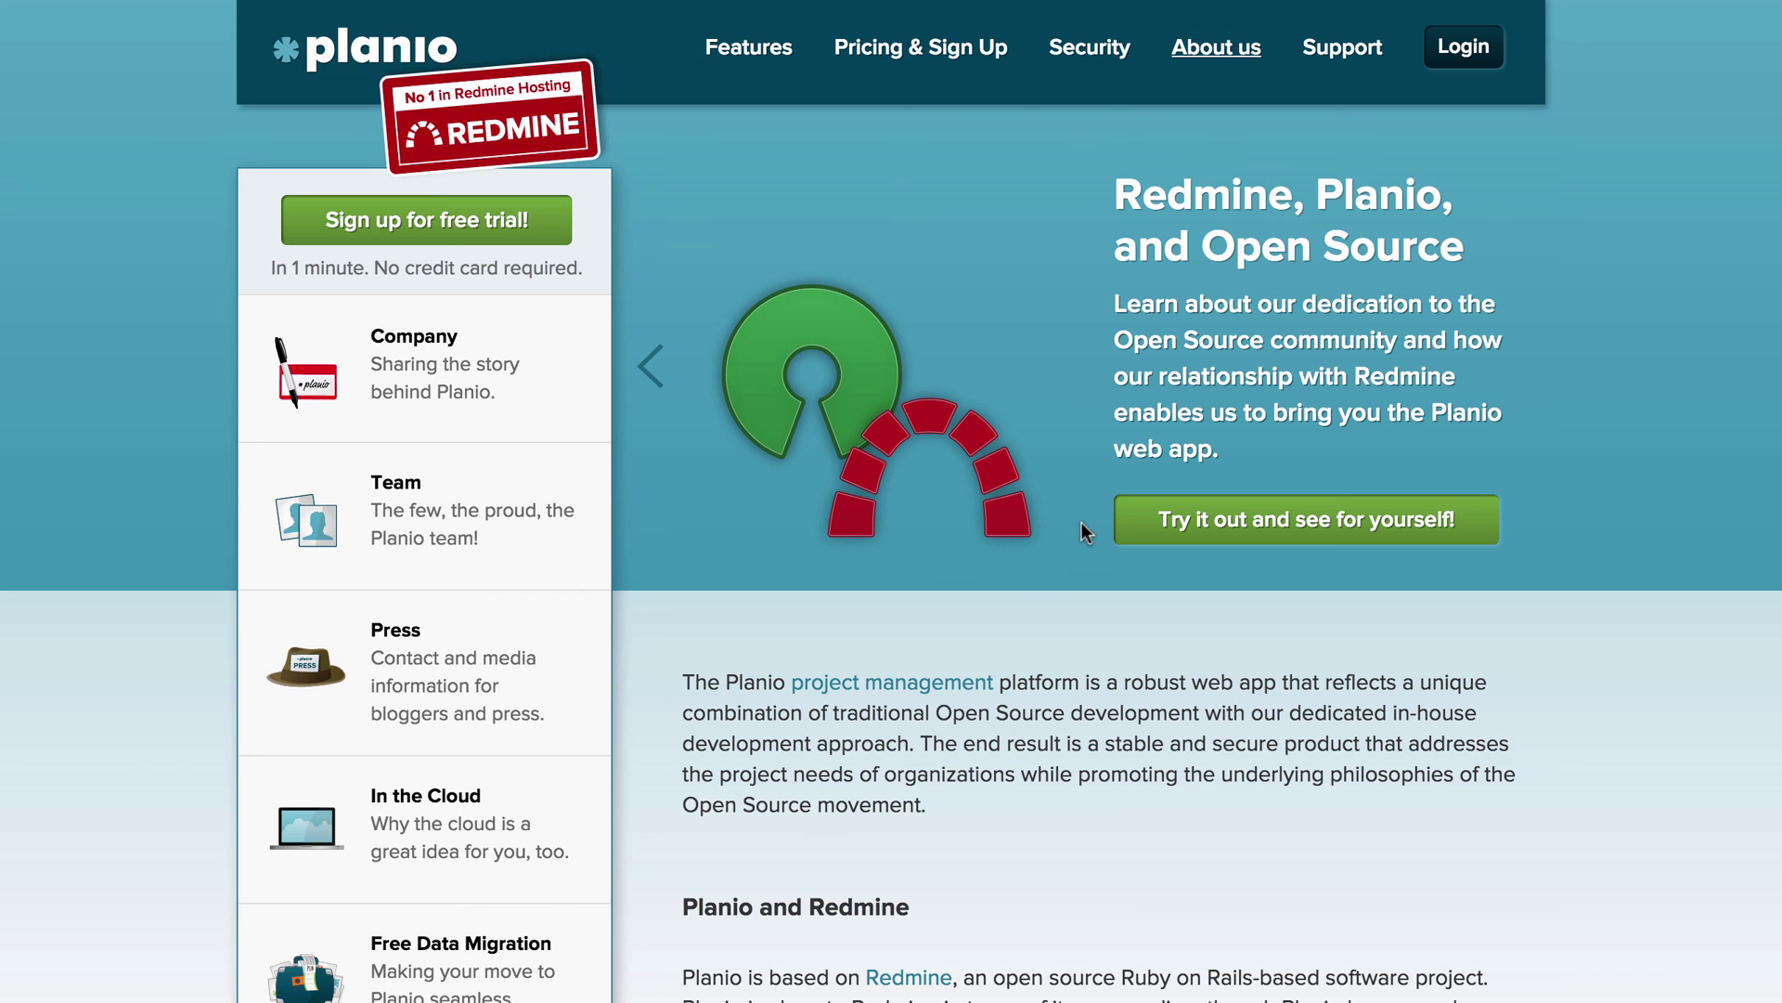
scroll(1082, 522, "down", 3)
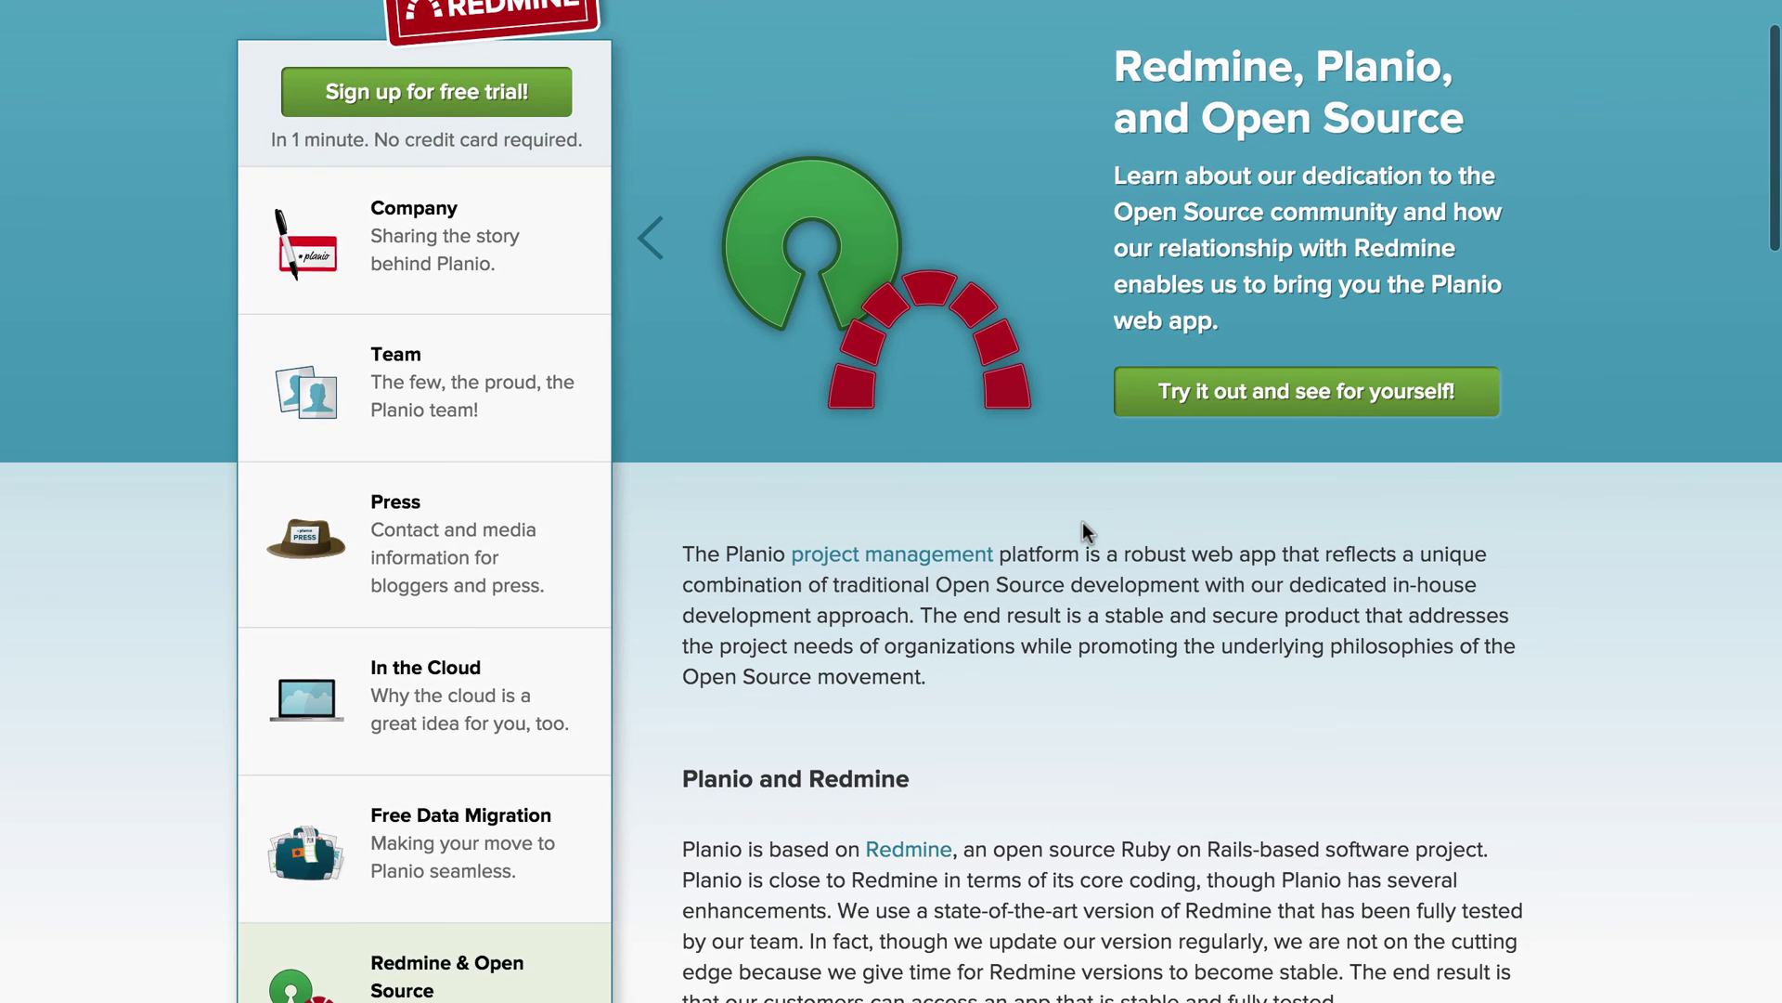
scroll(1082, 521, "up", 3)
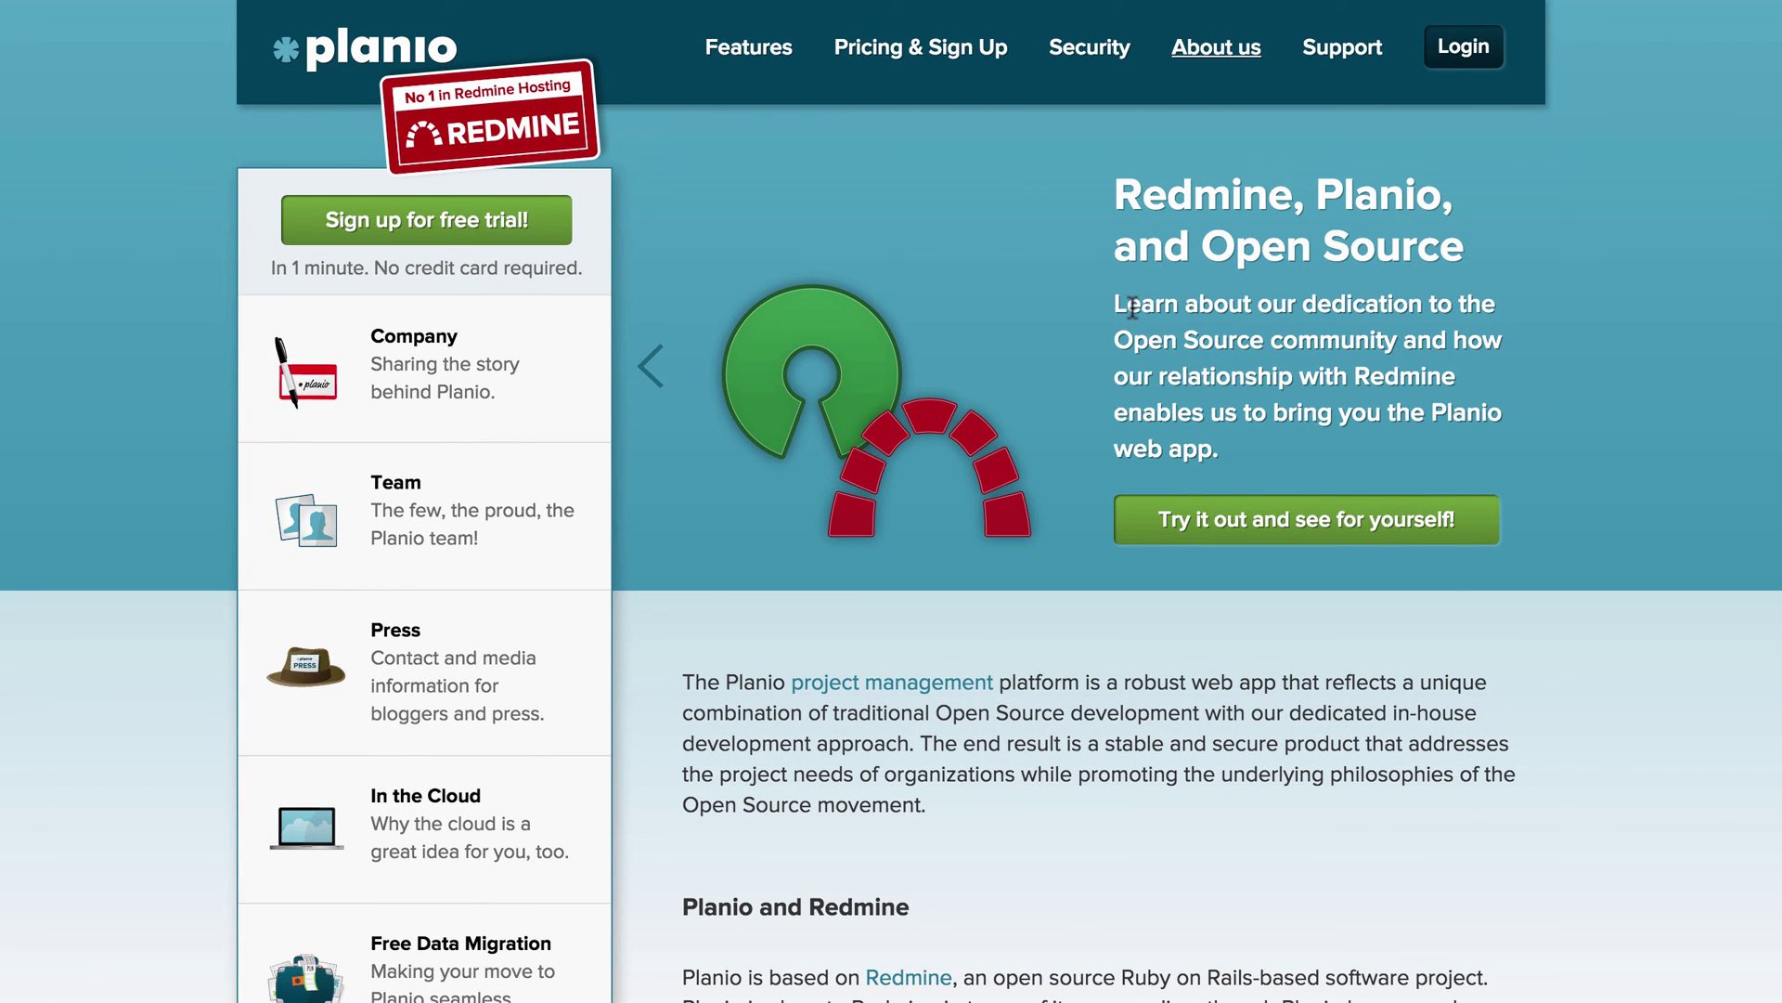
Read the Security section's data center safety page, then go to 'A Secure System'.
left_click(1086, 55)
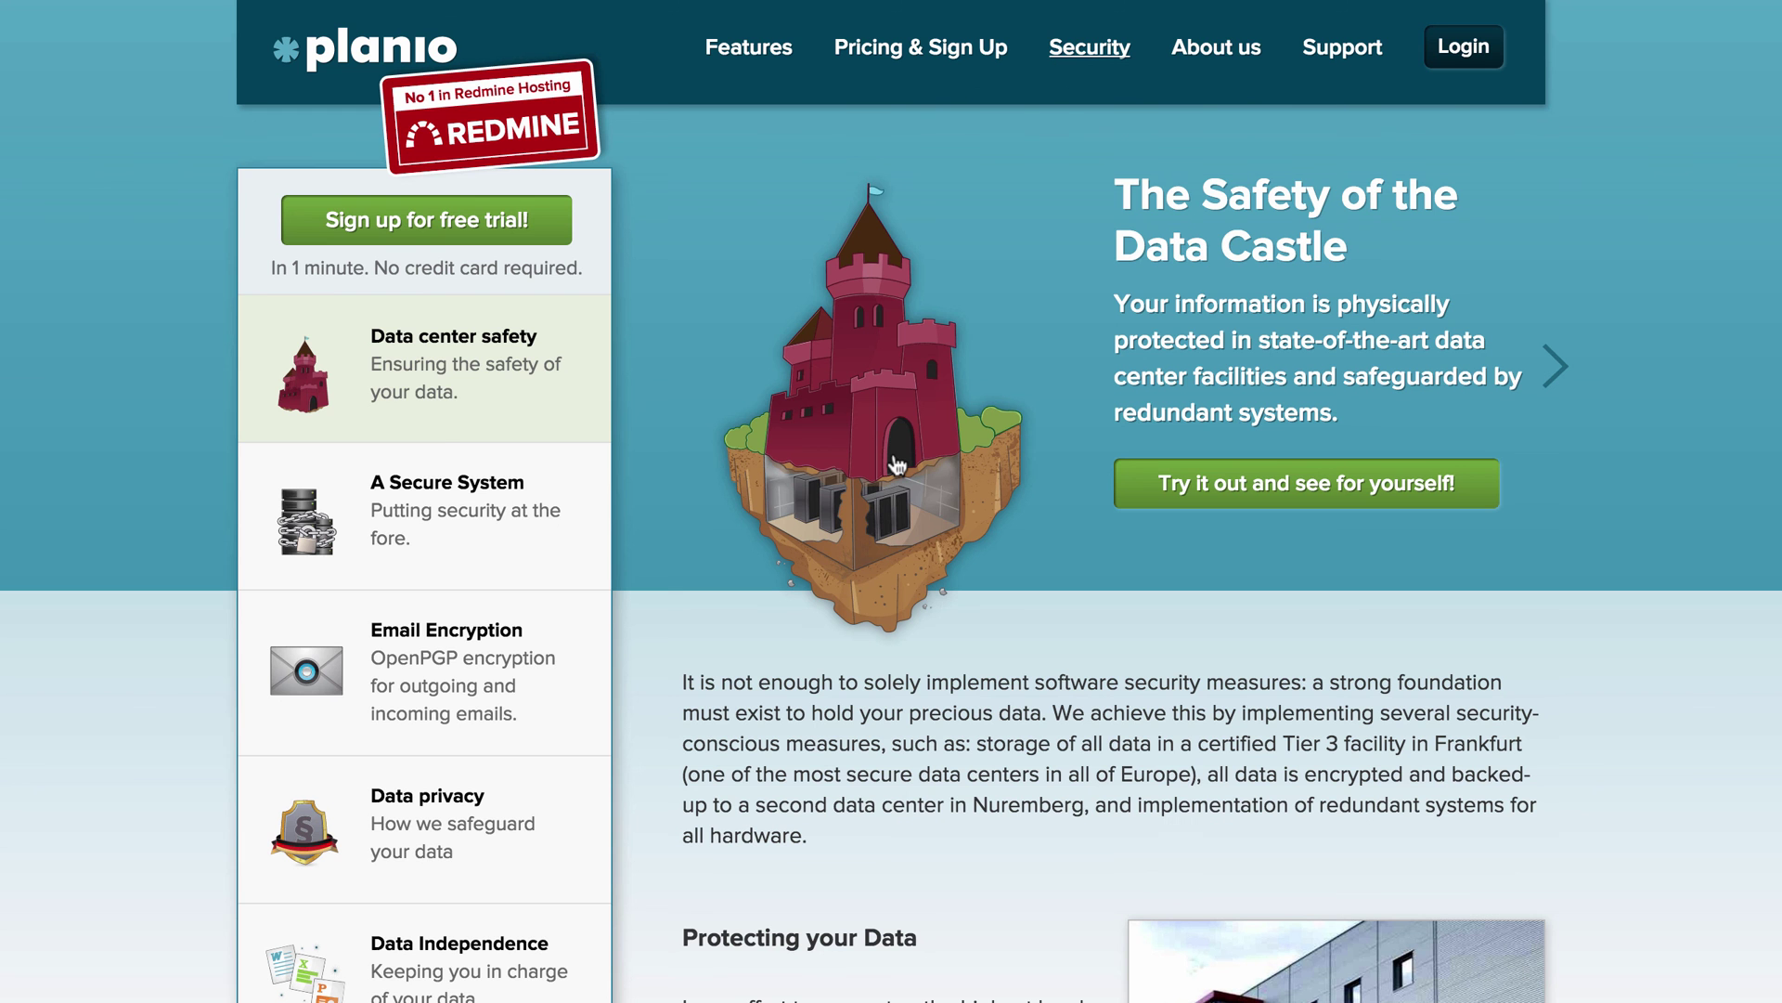
scroll(894, 458, "down", 1)
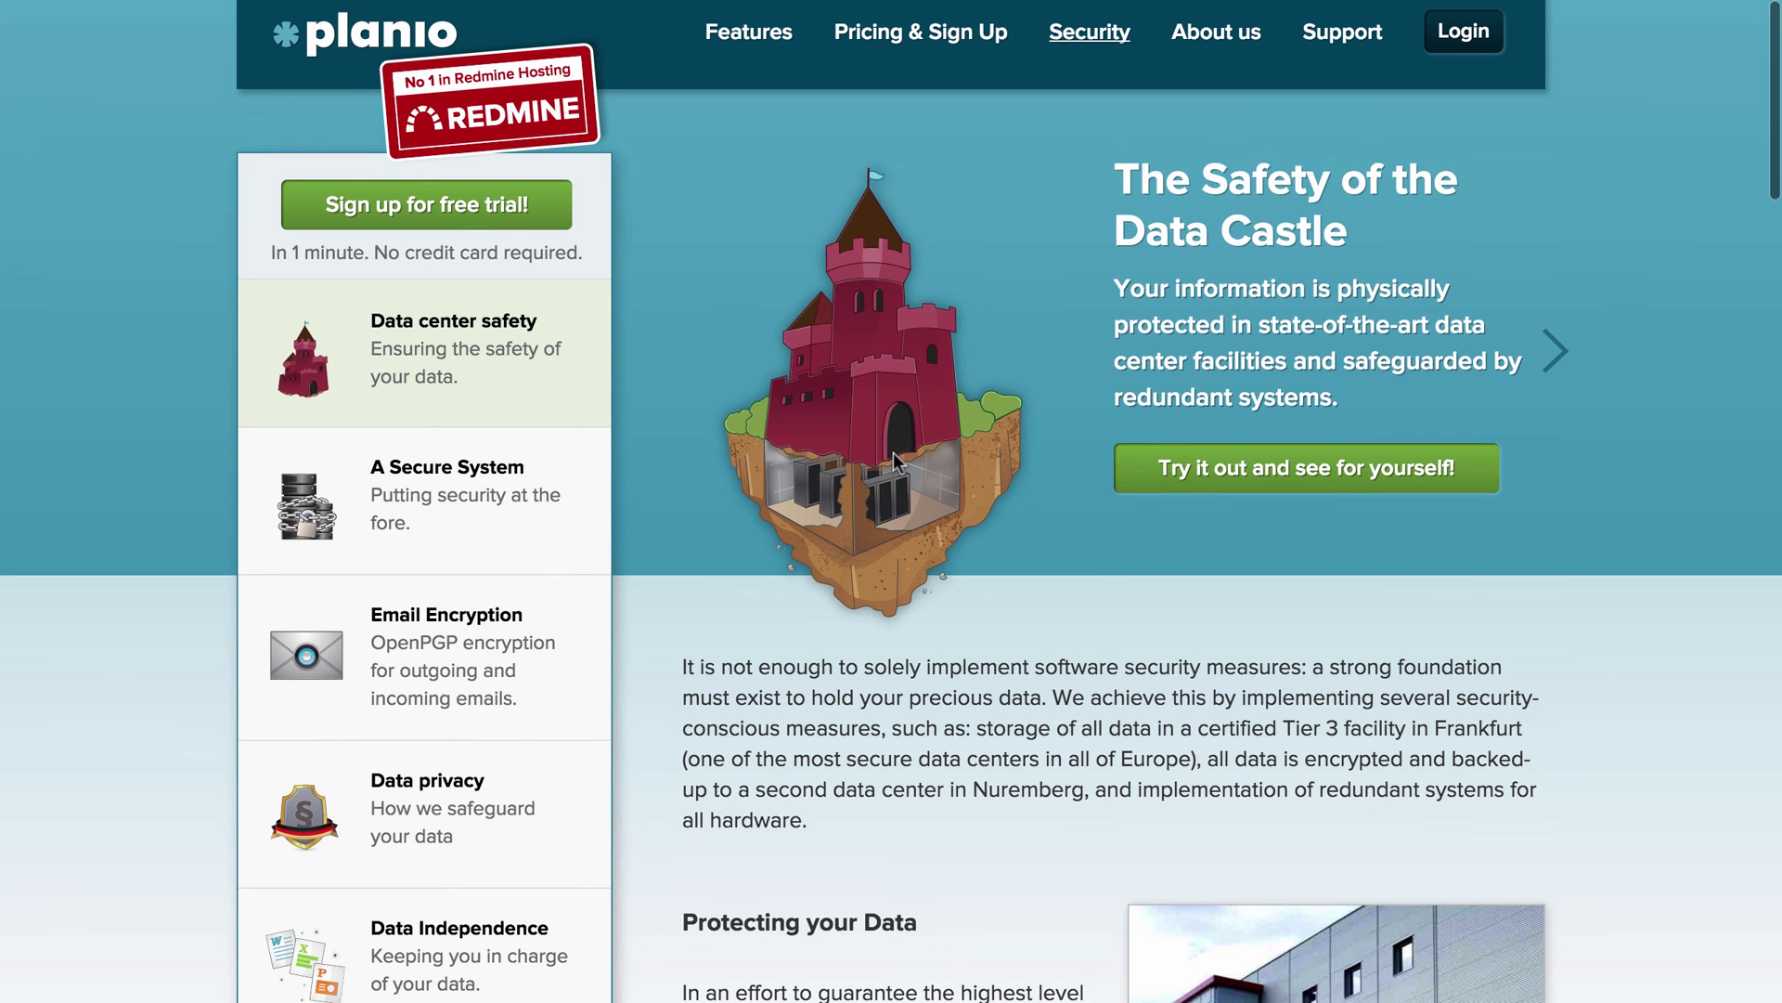
scroll(893, 453, "up", 1)
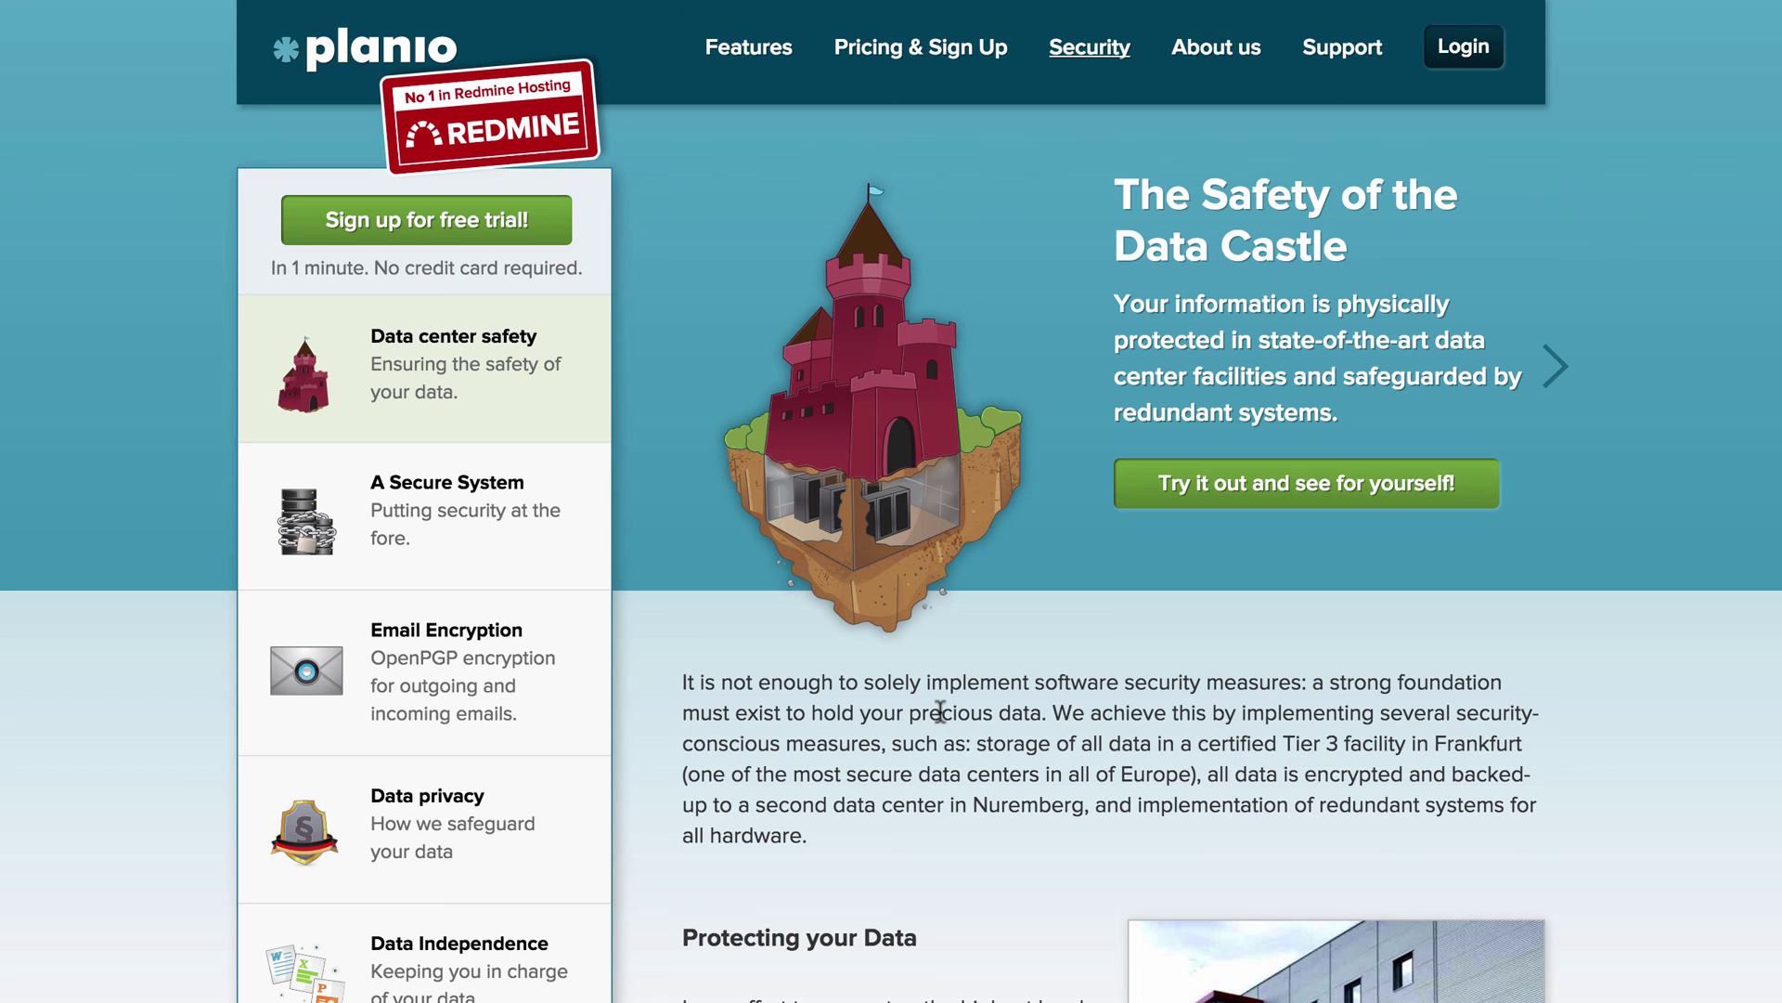
scroll(940, 712, "down", 5)
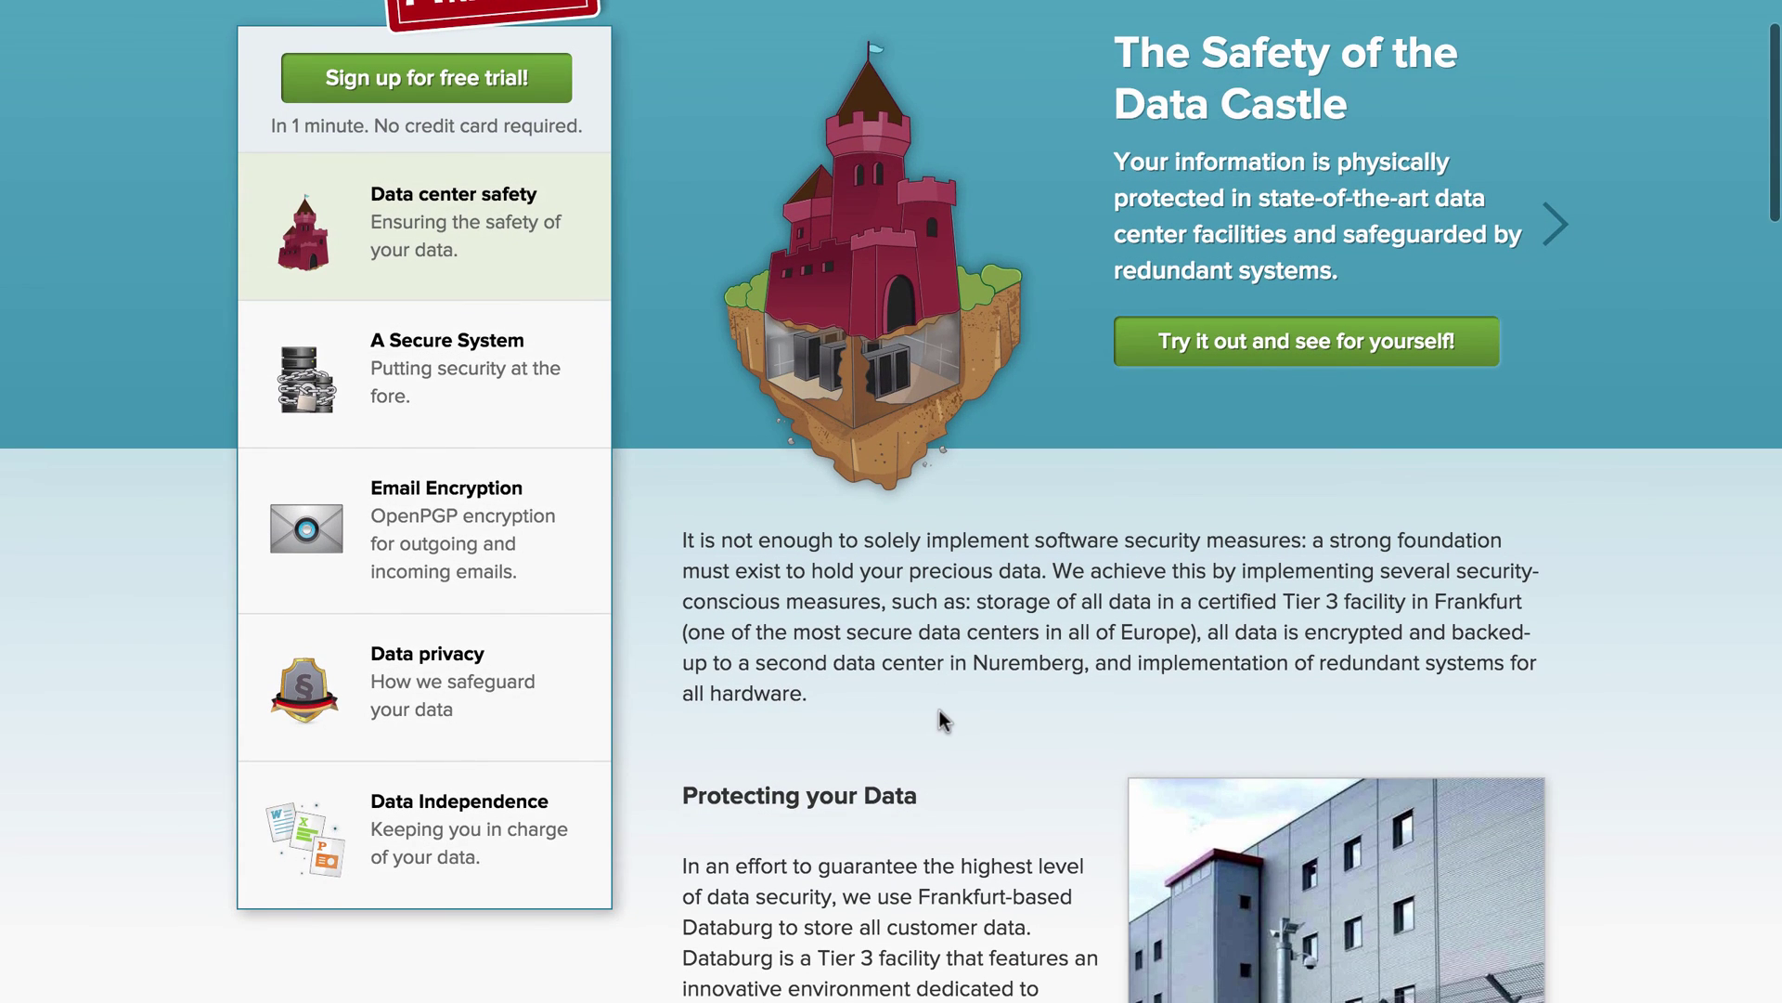
scroll(939, 710, "down", 2)
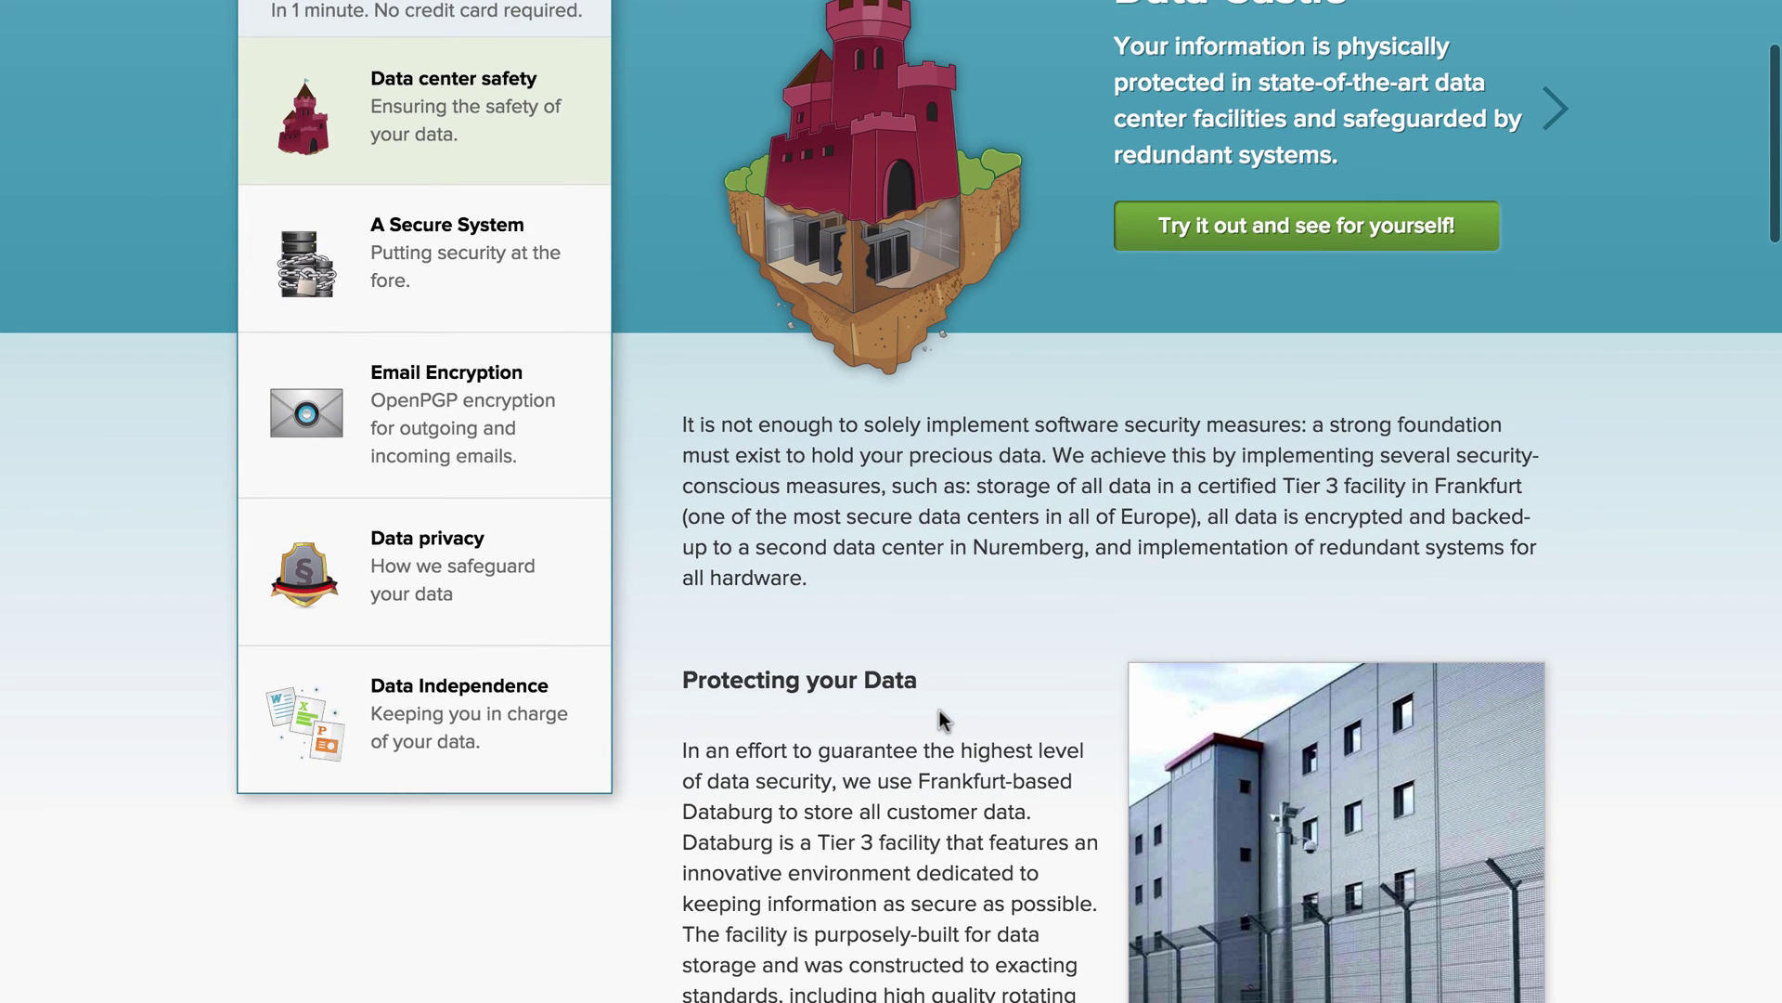
left_click(469, 308)
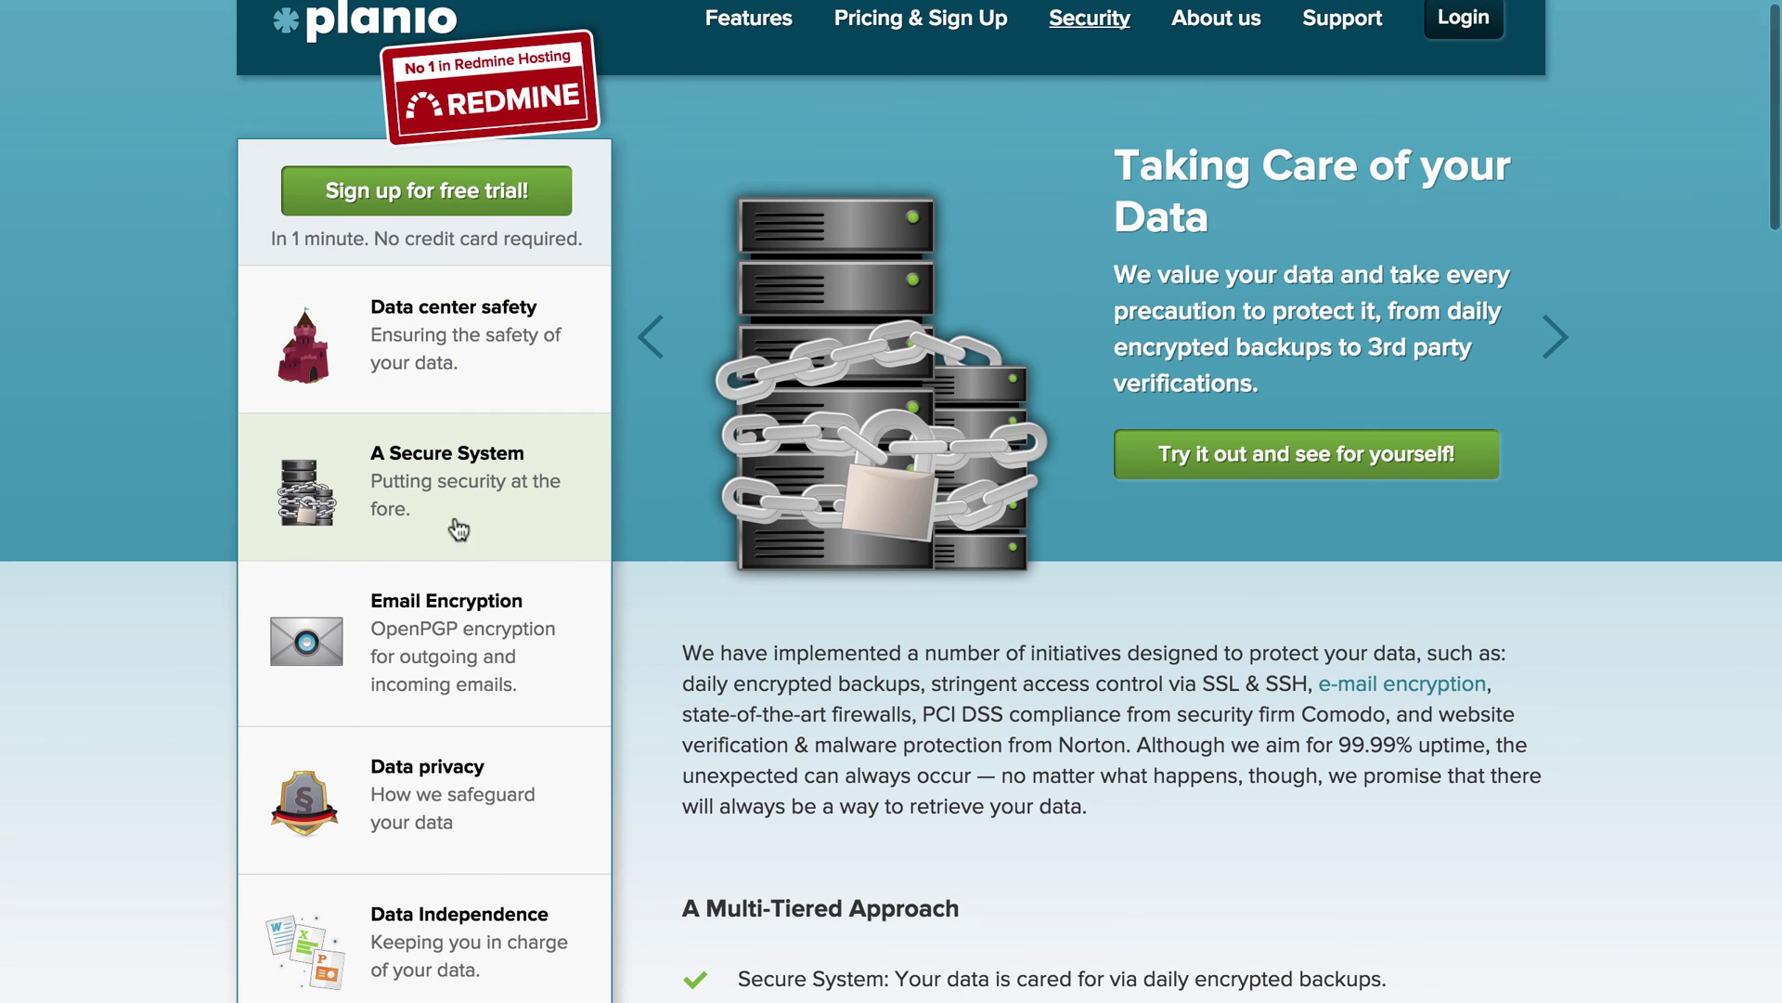
left_click(401, 926)
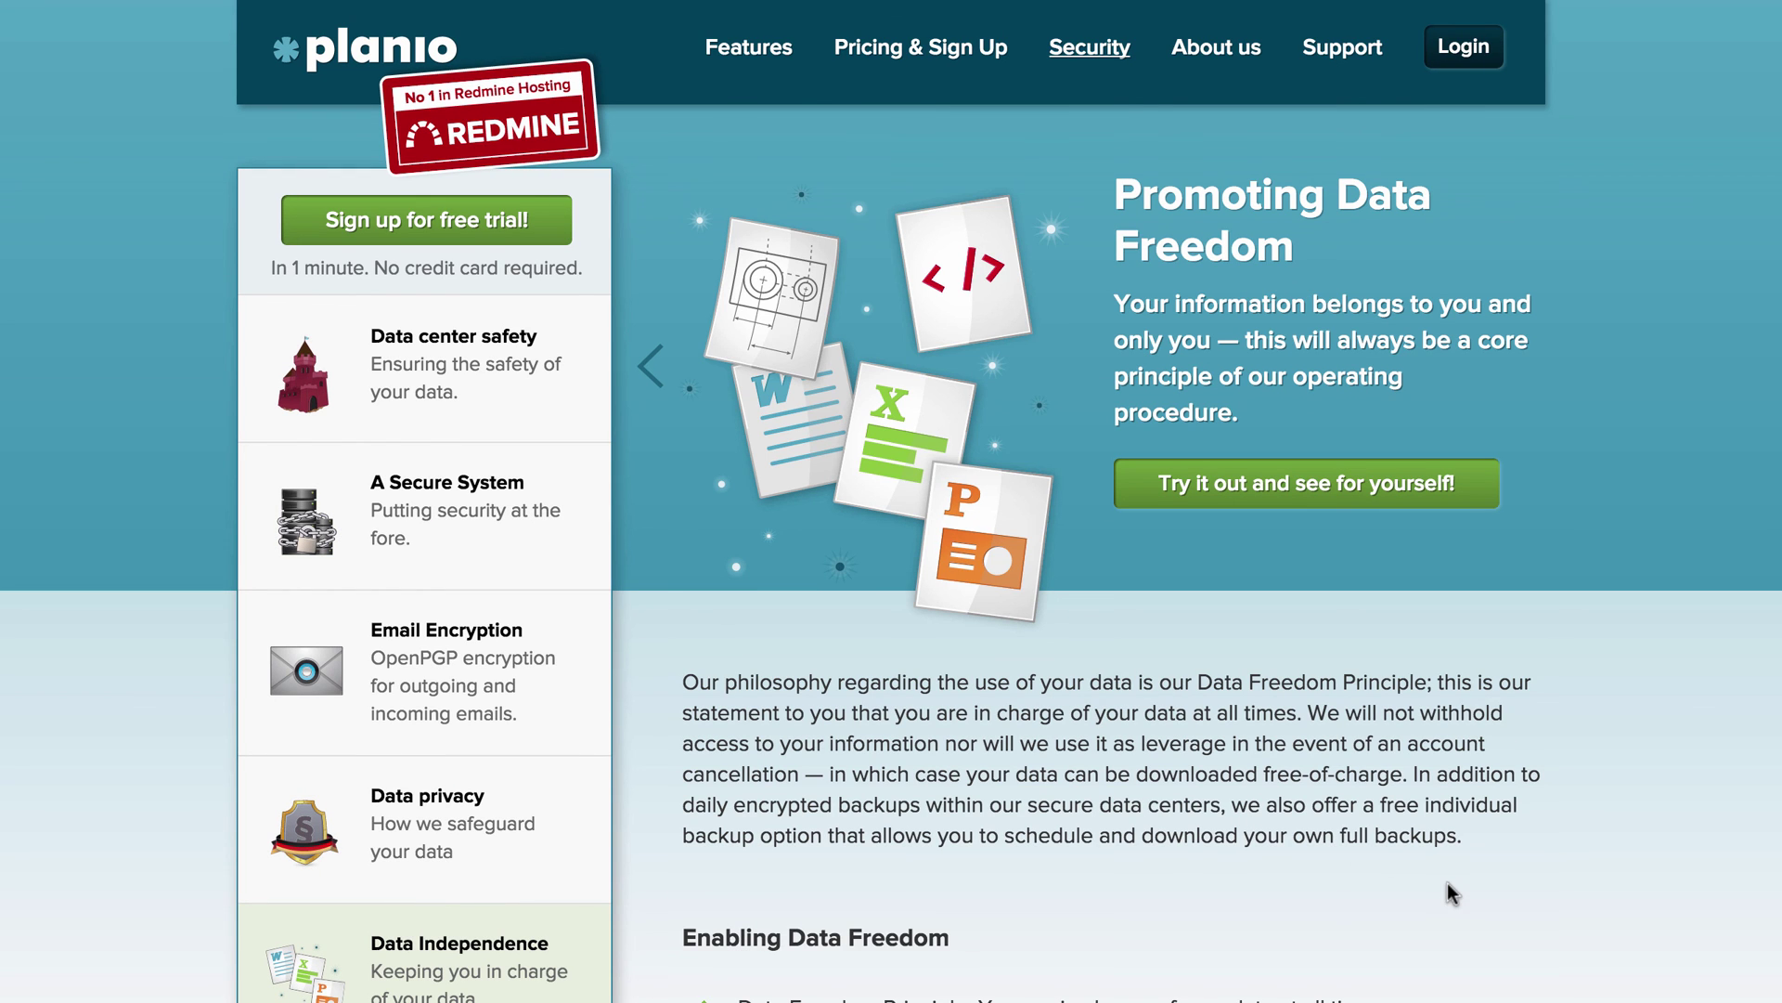
Scroll through the Promoting Data Freedom page's export details and back to the top.
scroll(1452, 893, "down", 3)
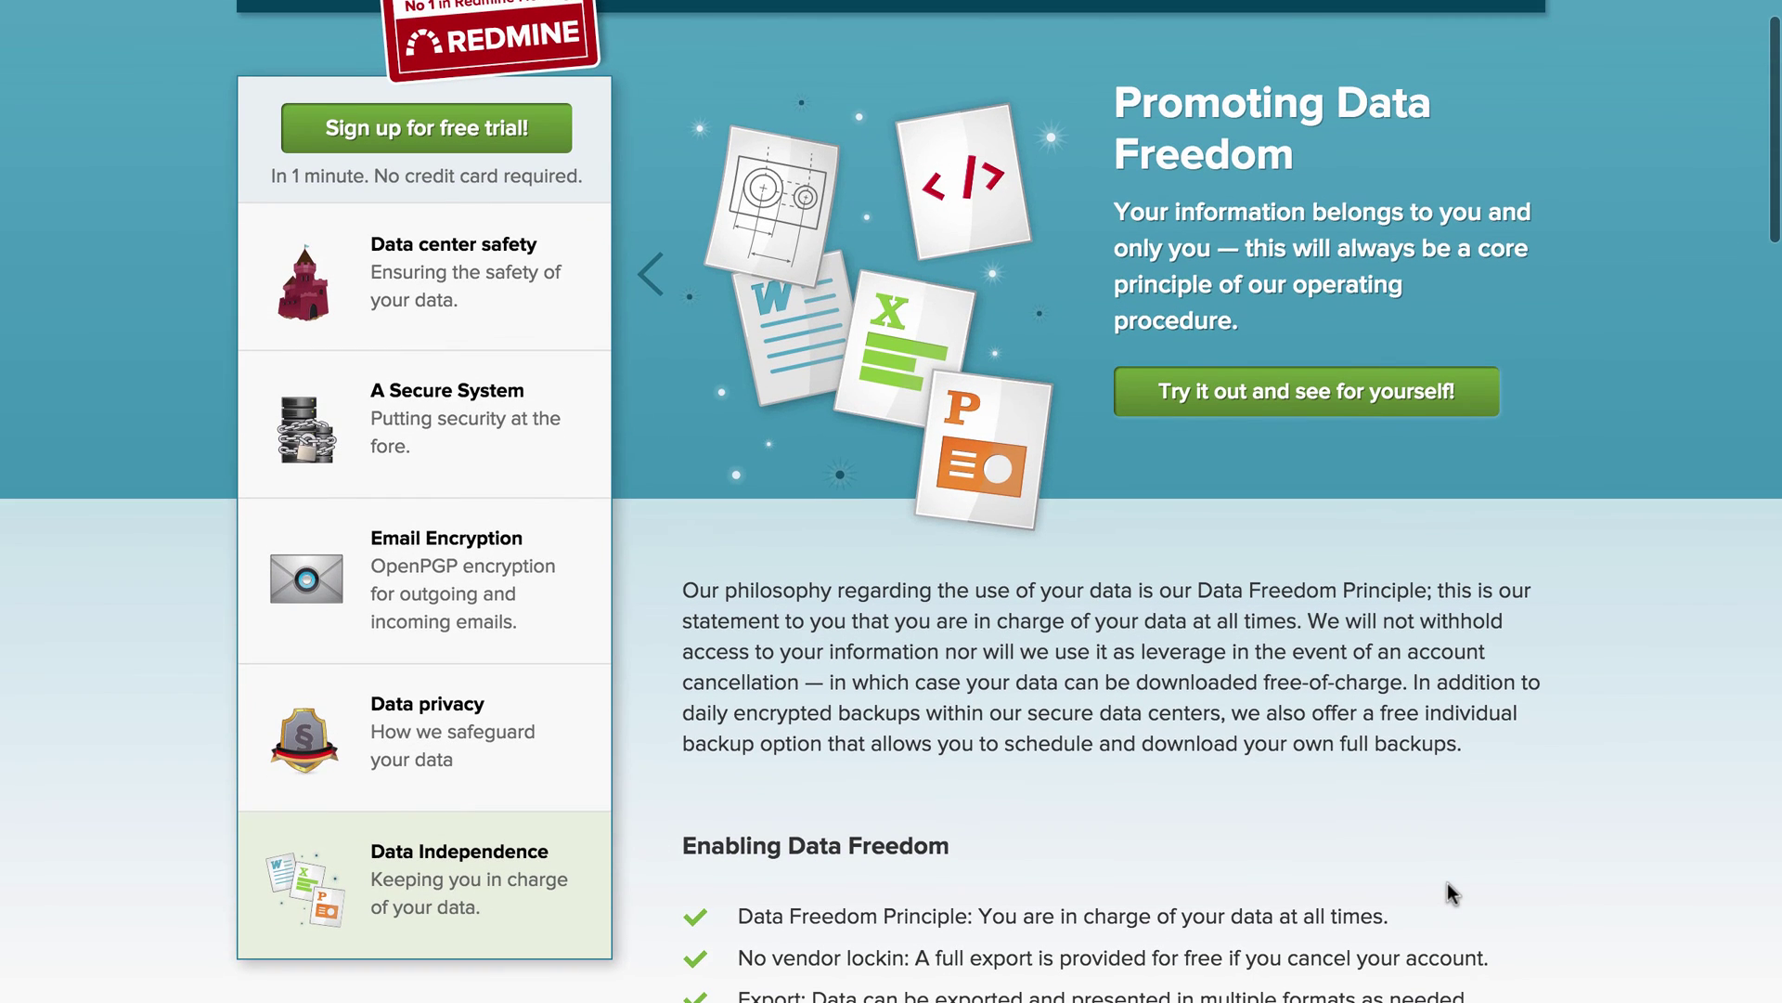
scroll(1452, 893, "down", 5)
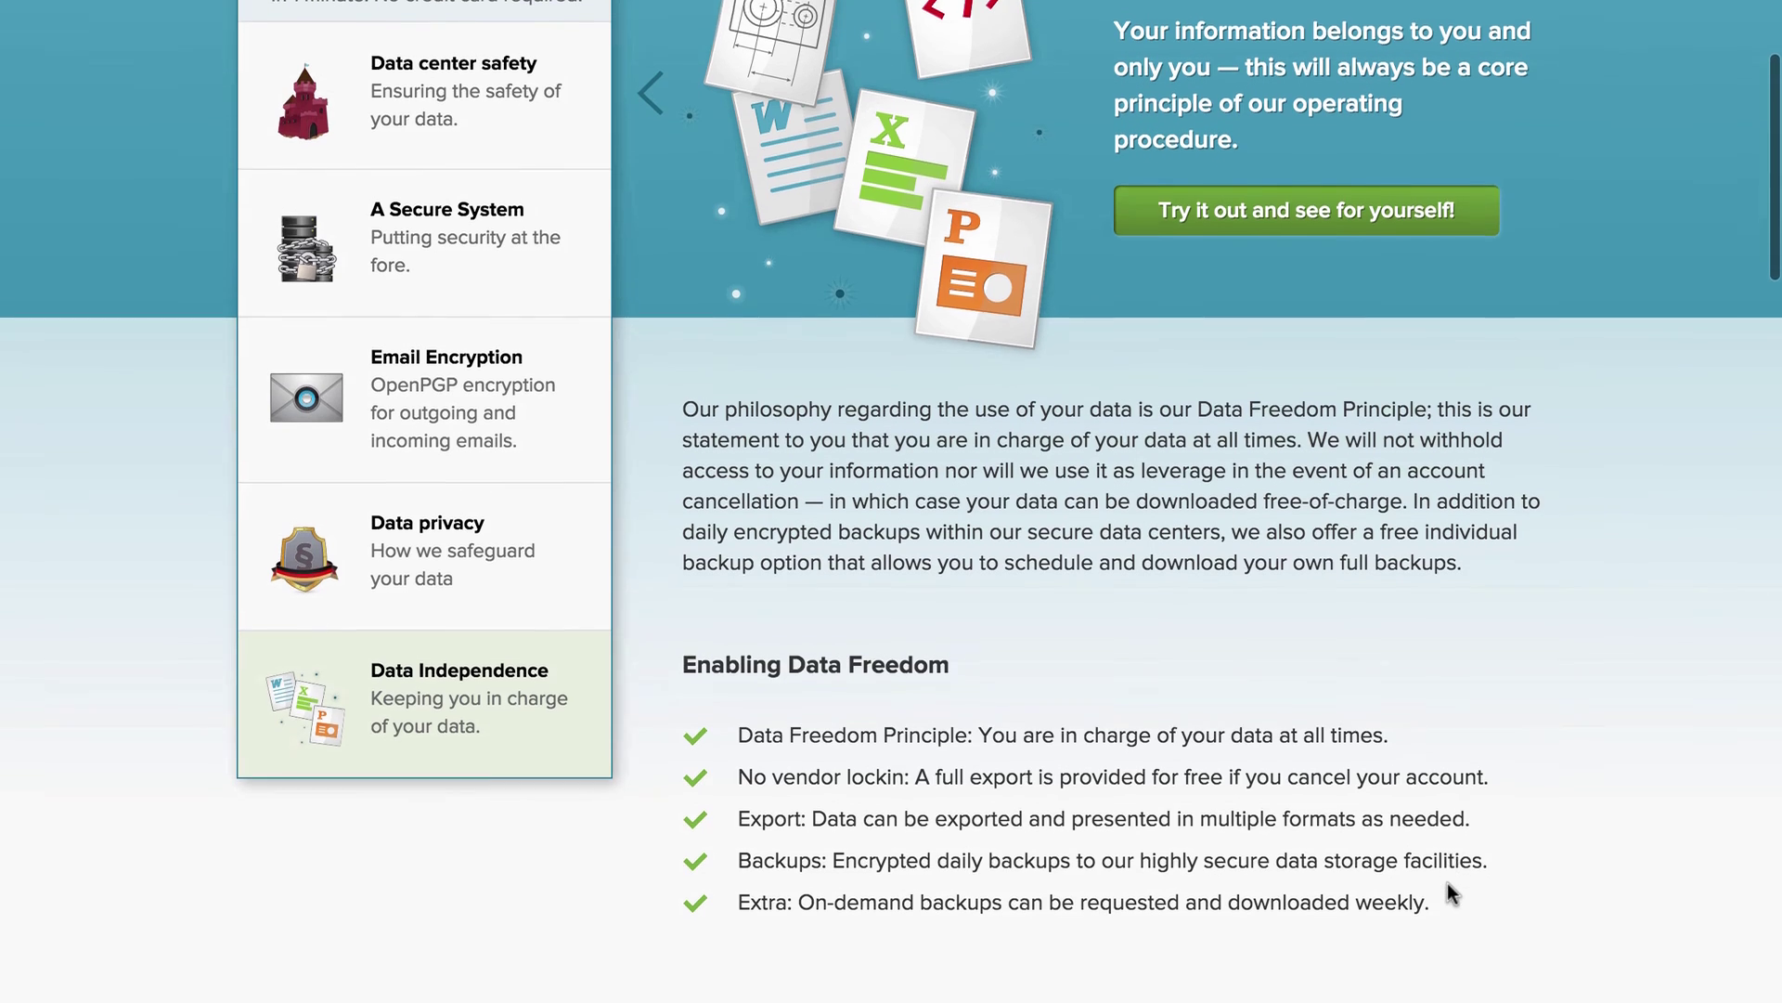
scroll(1452, 893, "down", 5)
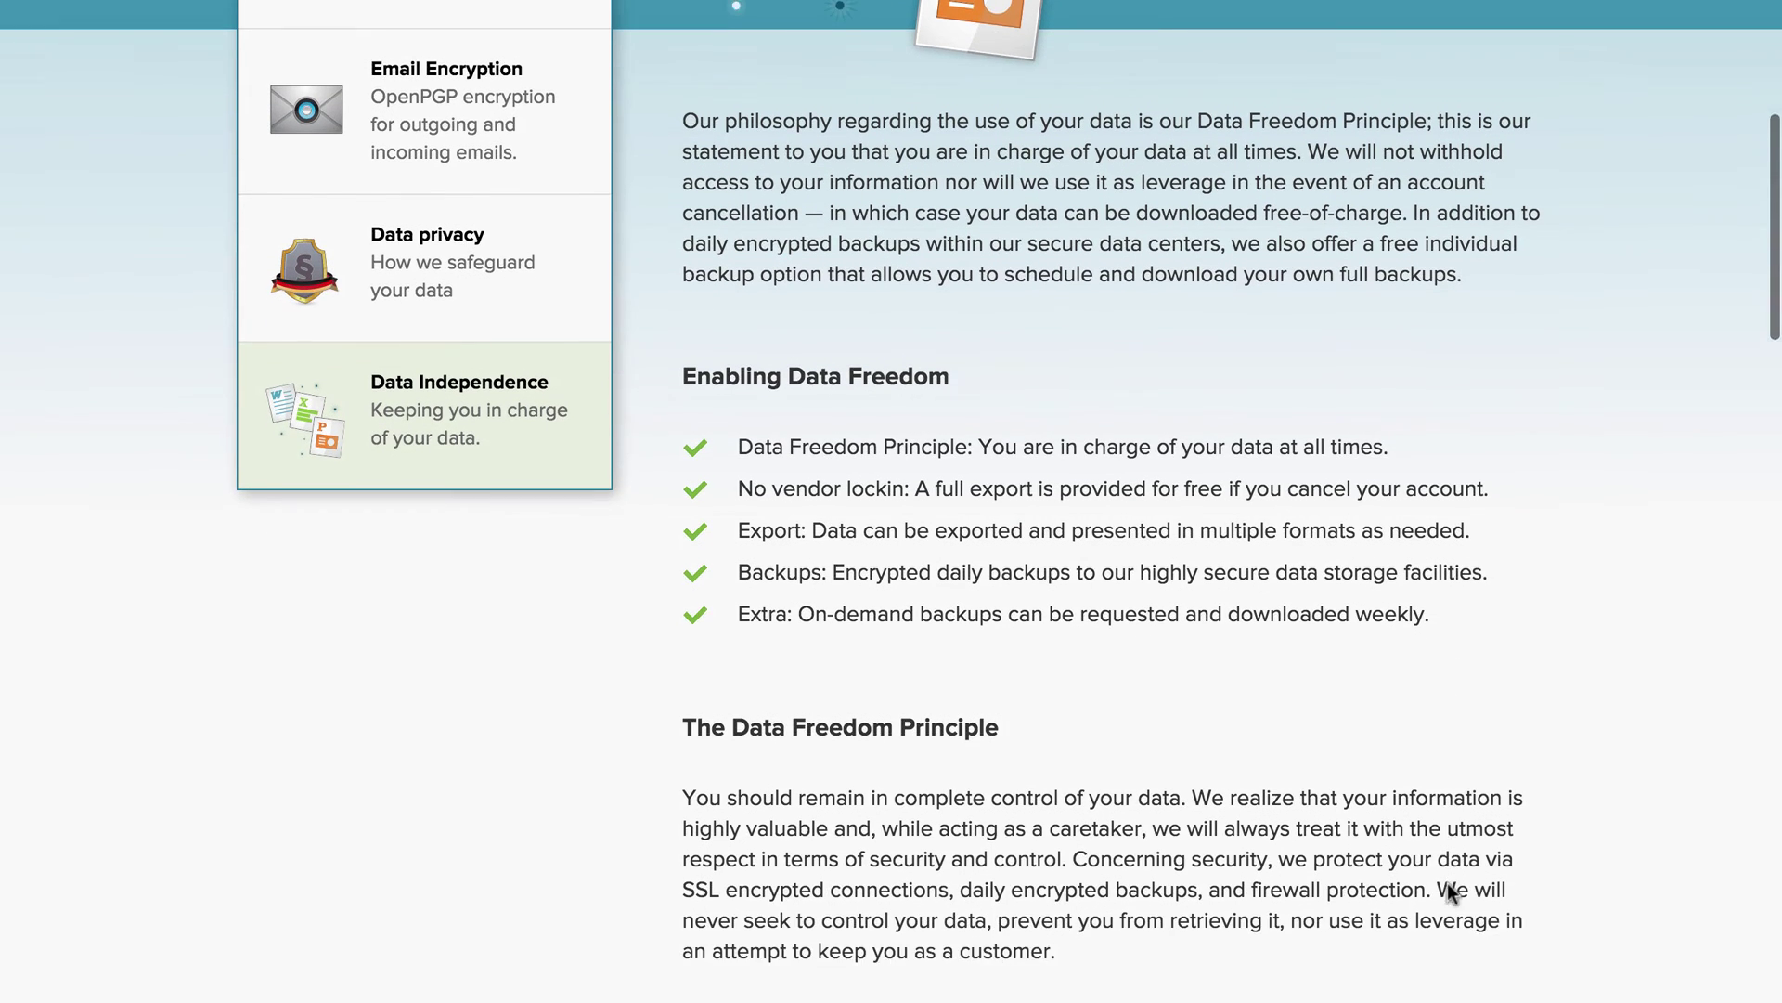
scroll(1449, 884, "down", 6)
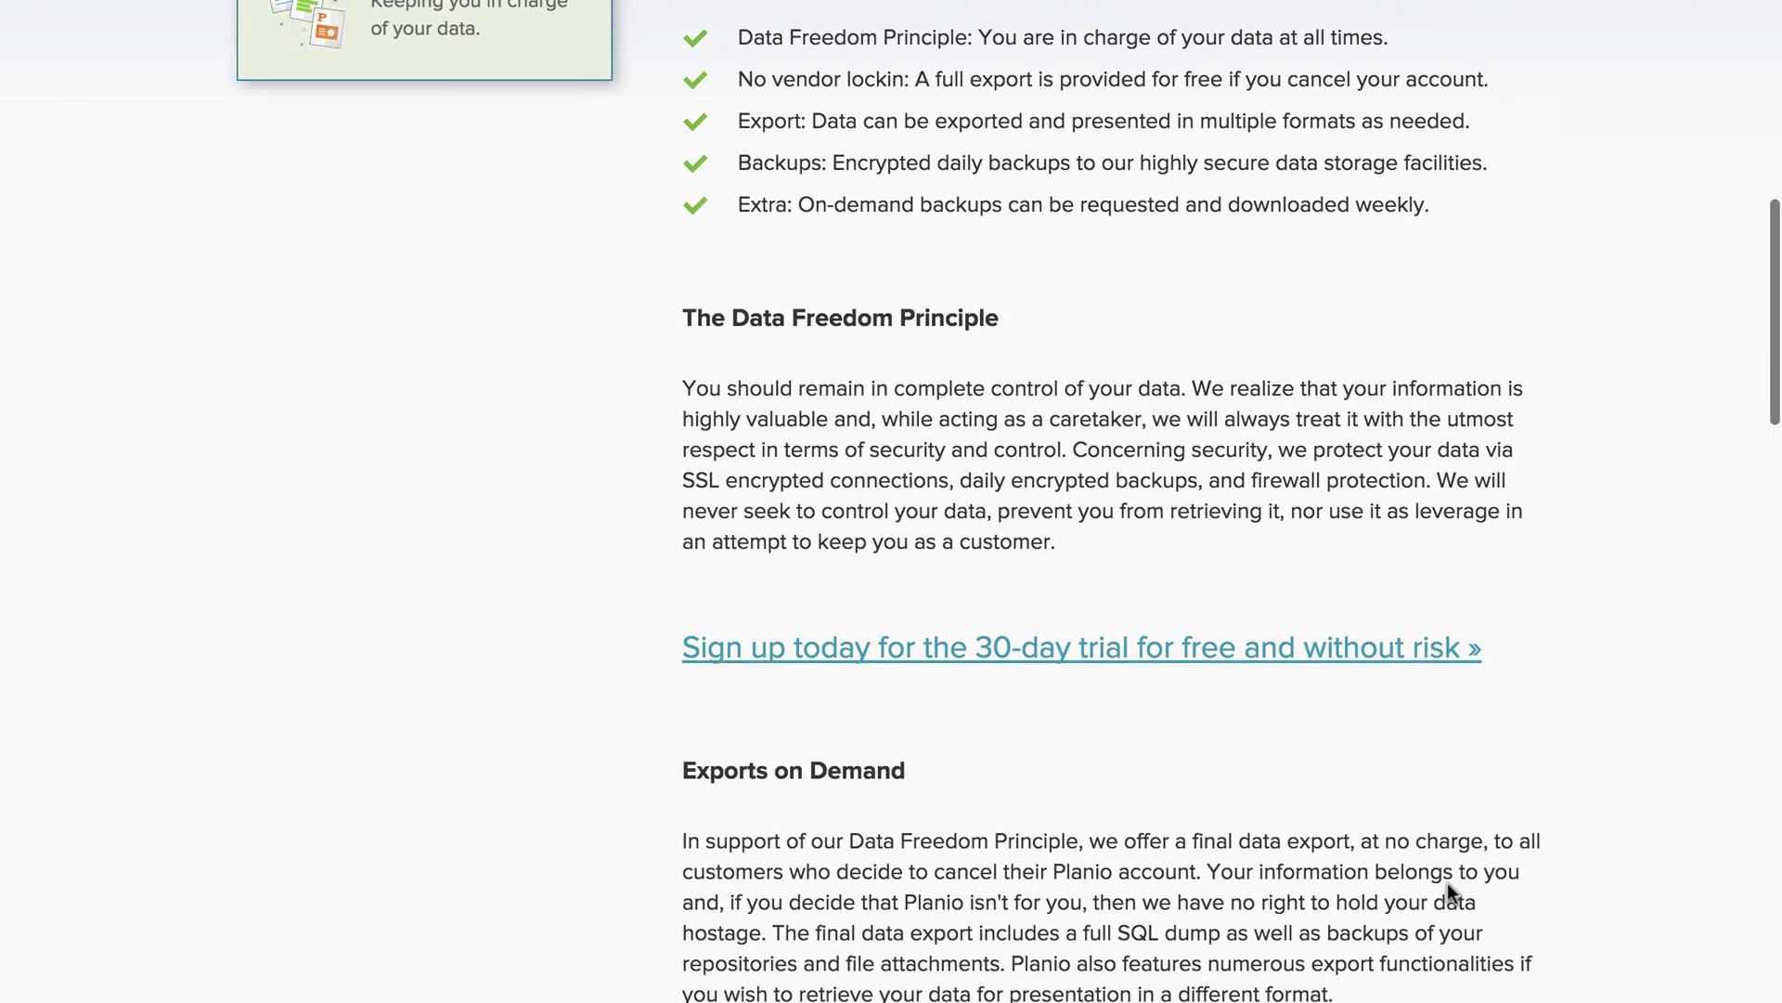
scroll(1449, 884, "down", 6)
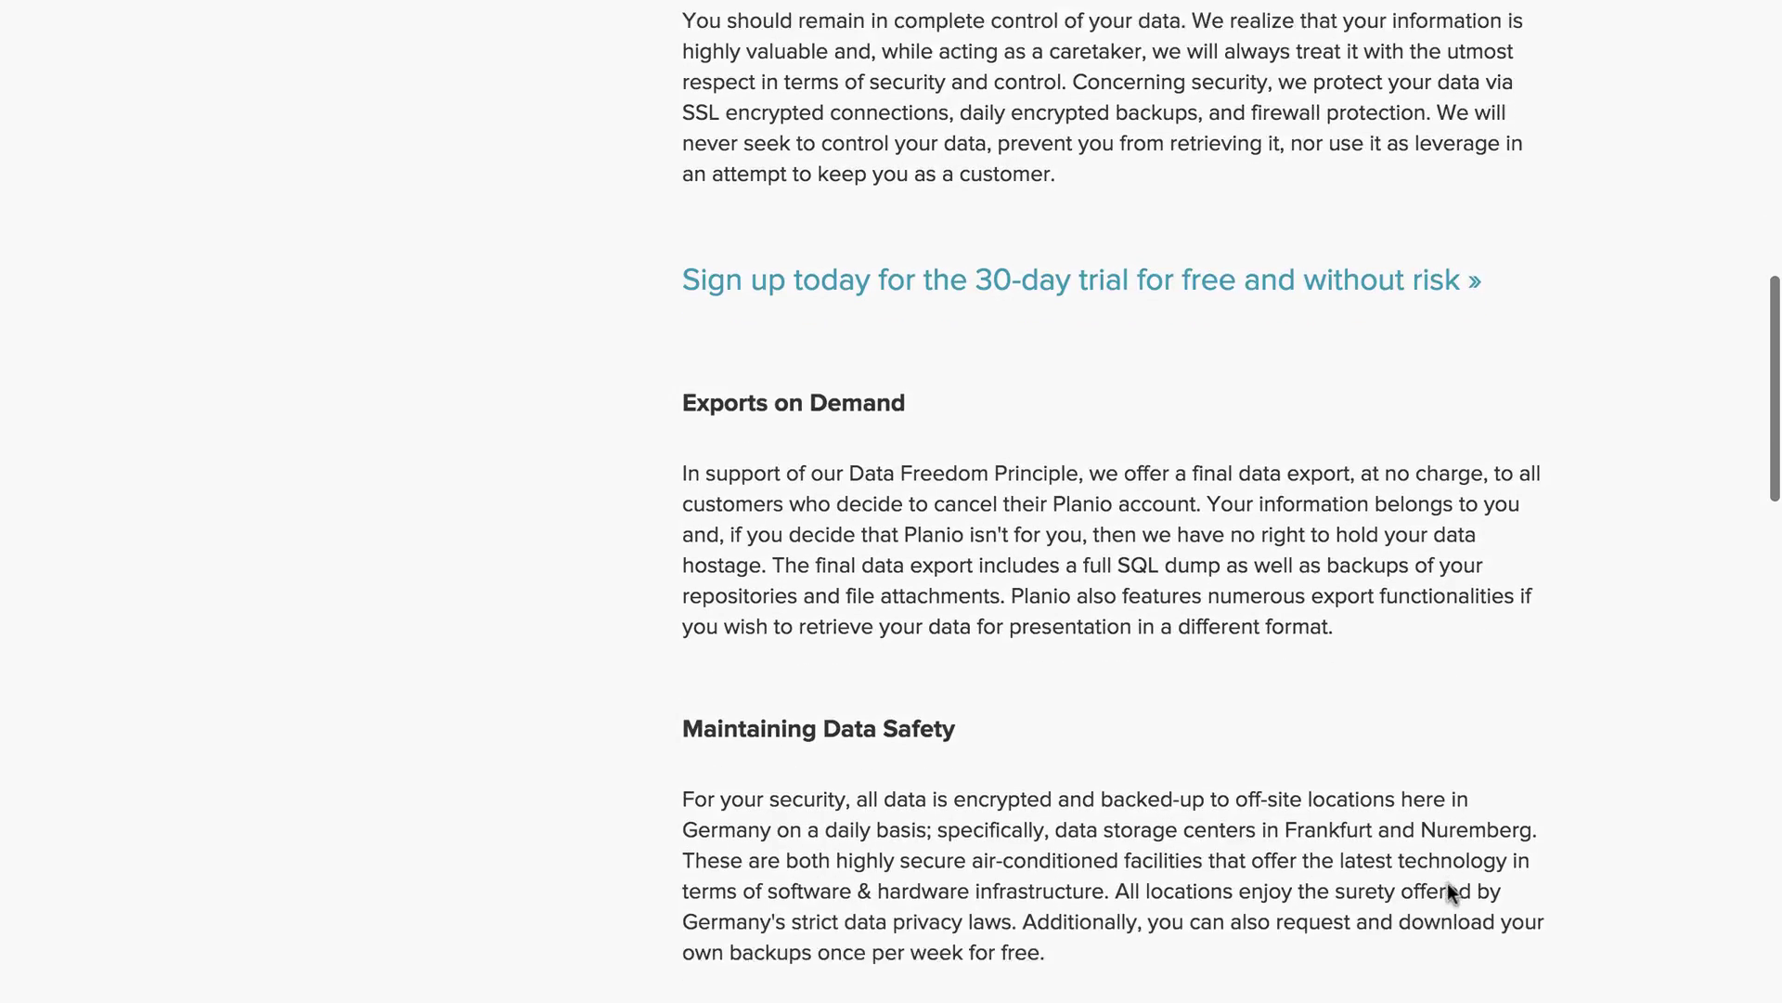
scroll(1448, 884, "down", 3)
scroll(1448, 884, "up", 9)
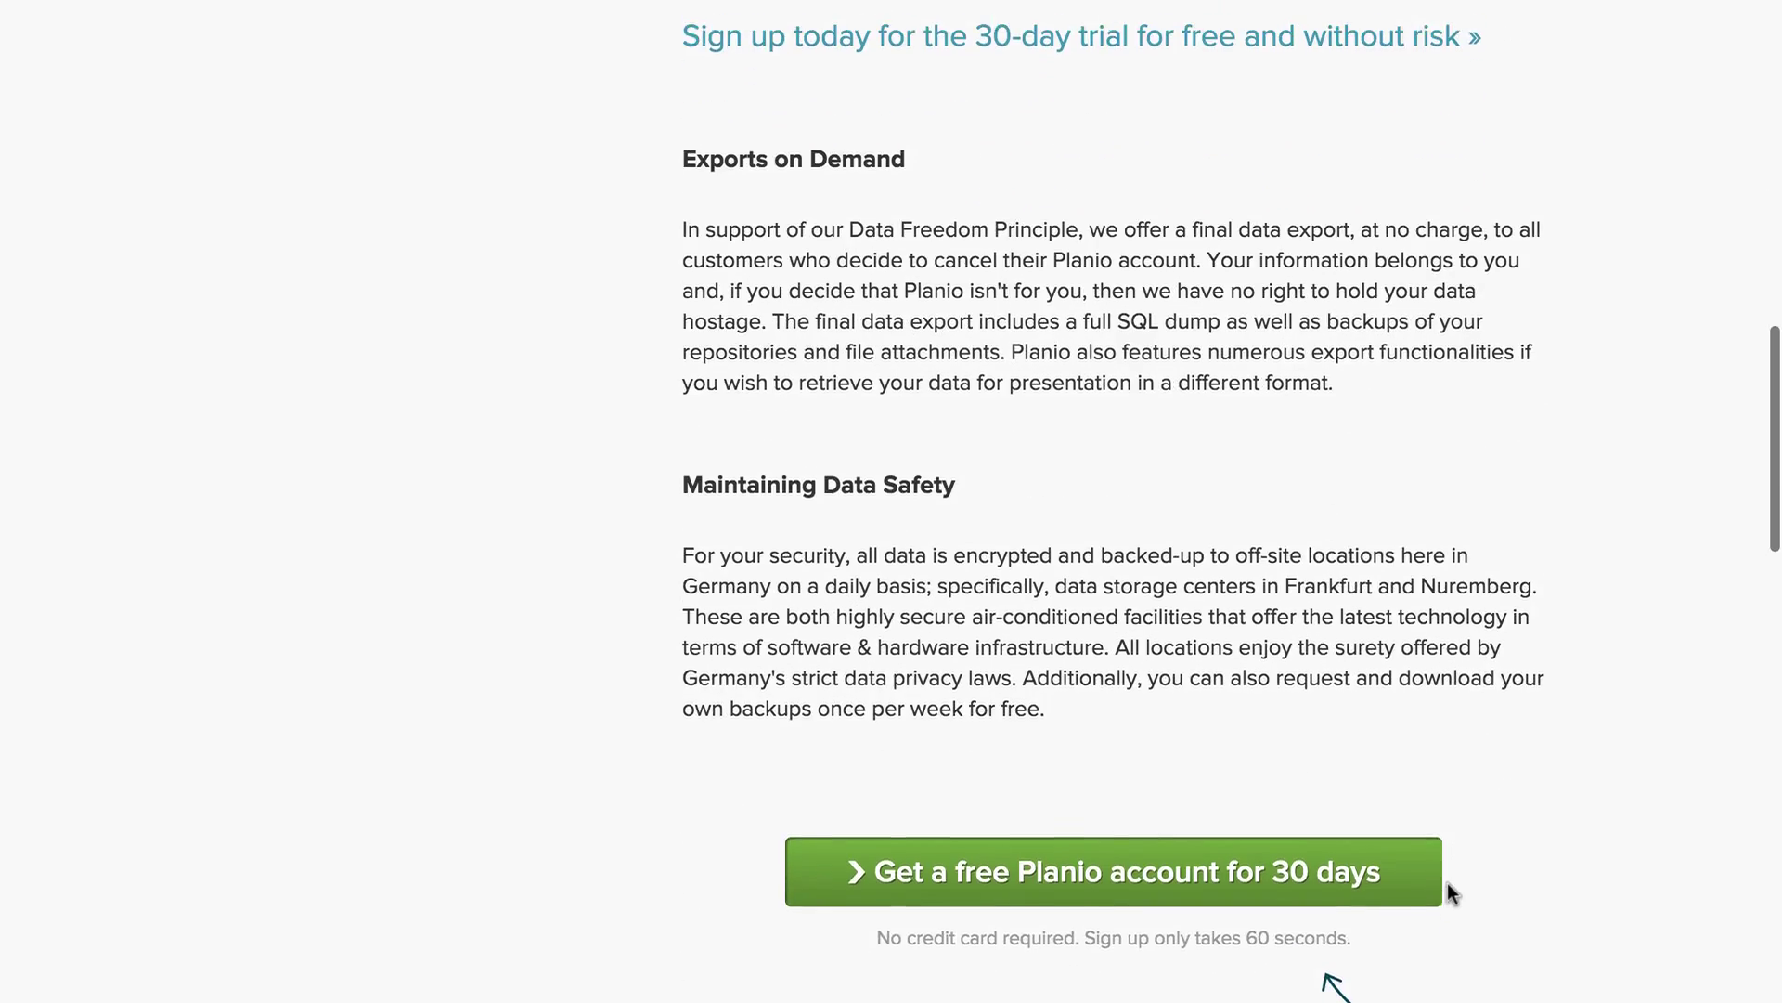
scroll(1448, 883, "up", 20)
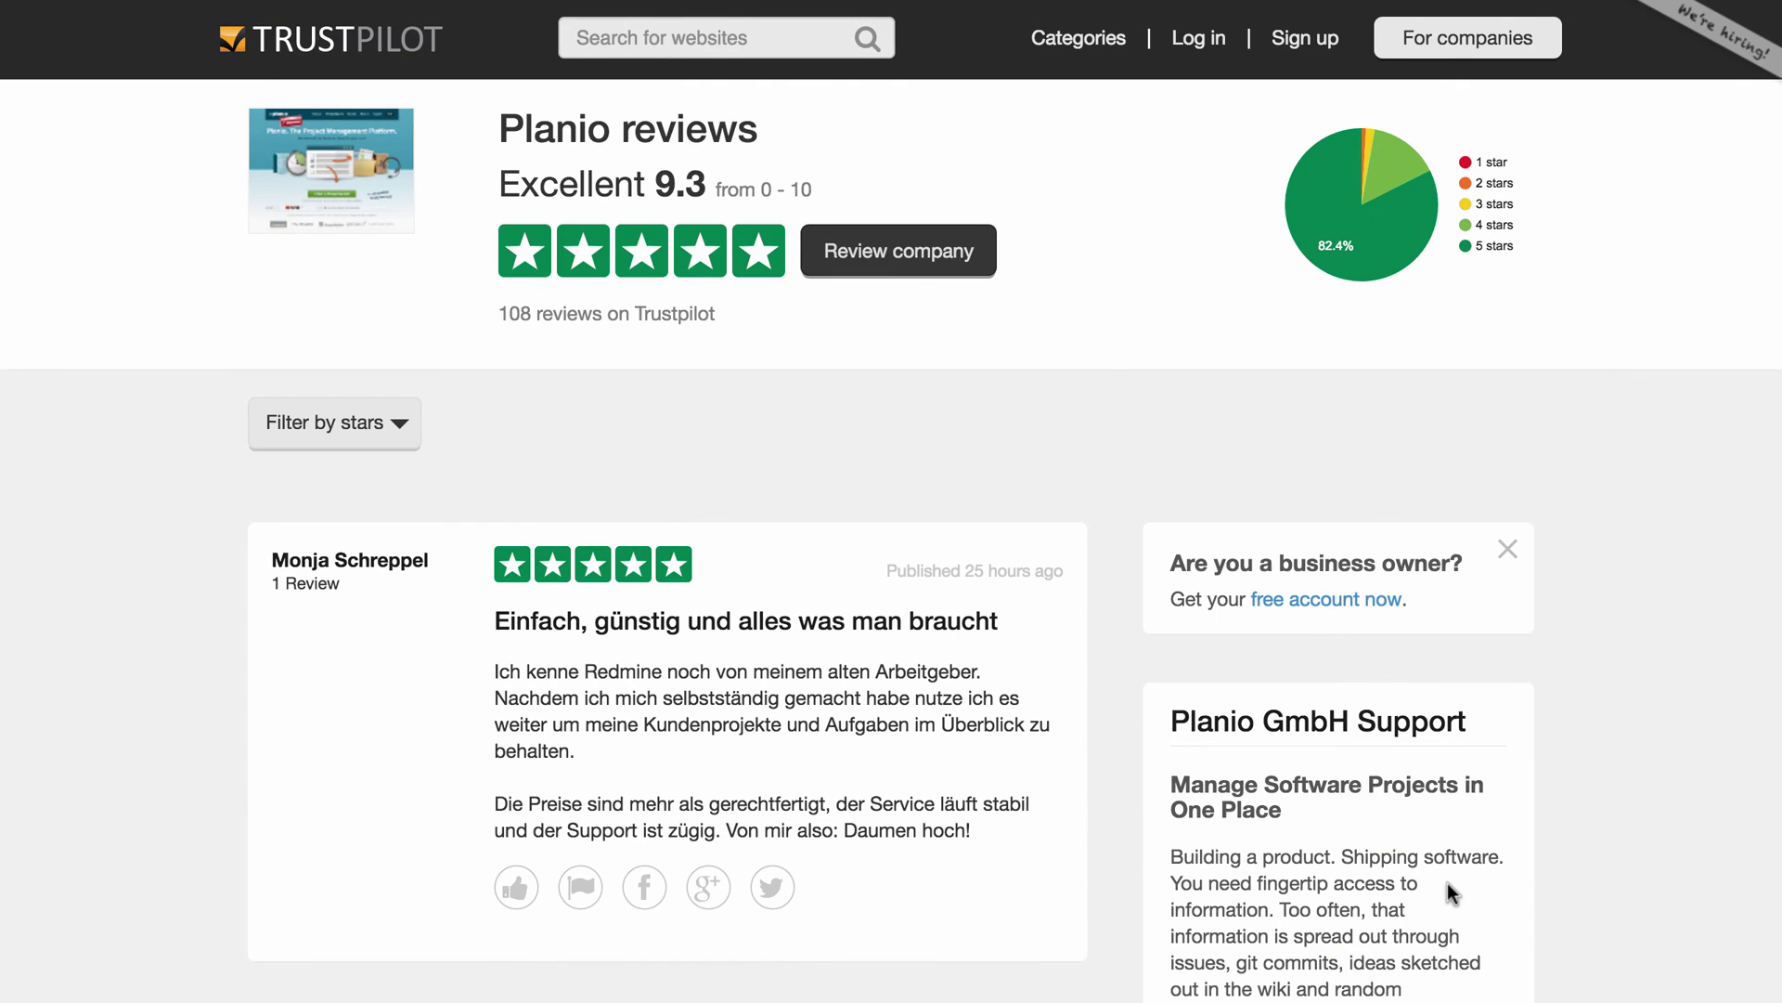
Scroll down through Planio's Trustpilot reviews, rated Excellent 9.3 across 108 reviews.
scroll(126, 733, "down", 7)
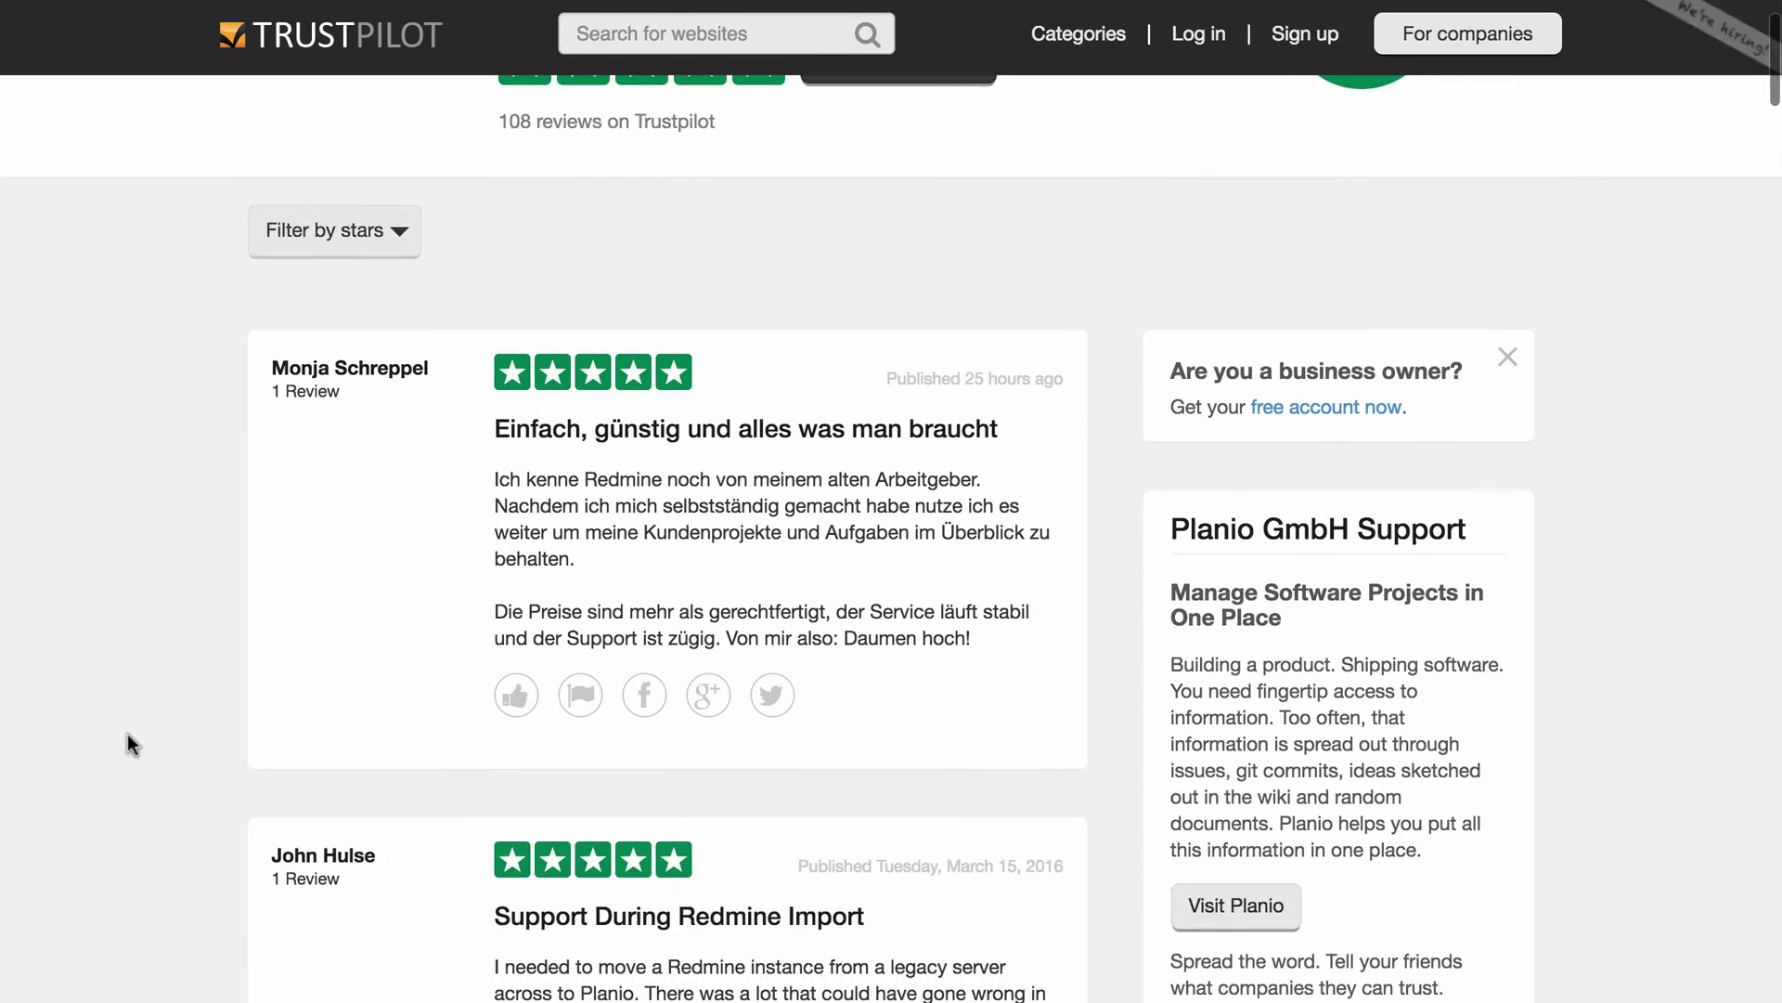
scroll(126, 733, "down", 5)
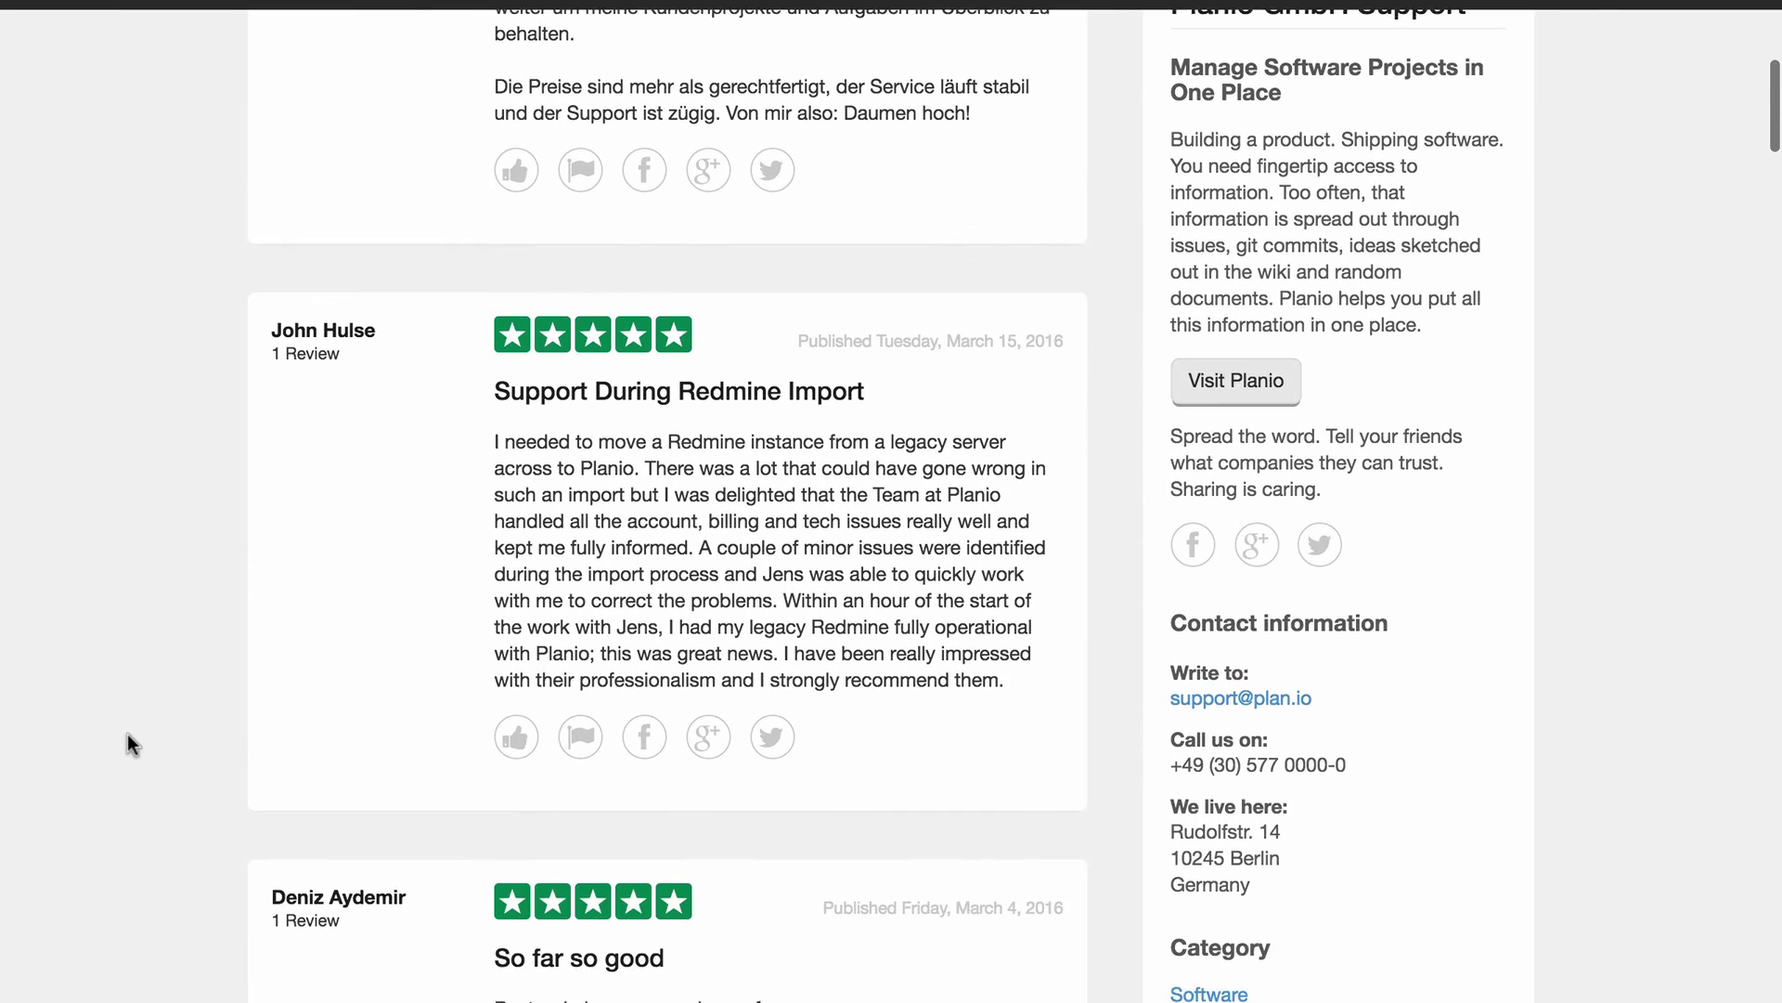
scroll(126, 733, "down", 10)
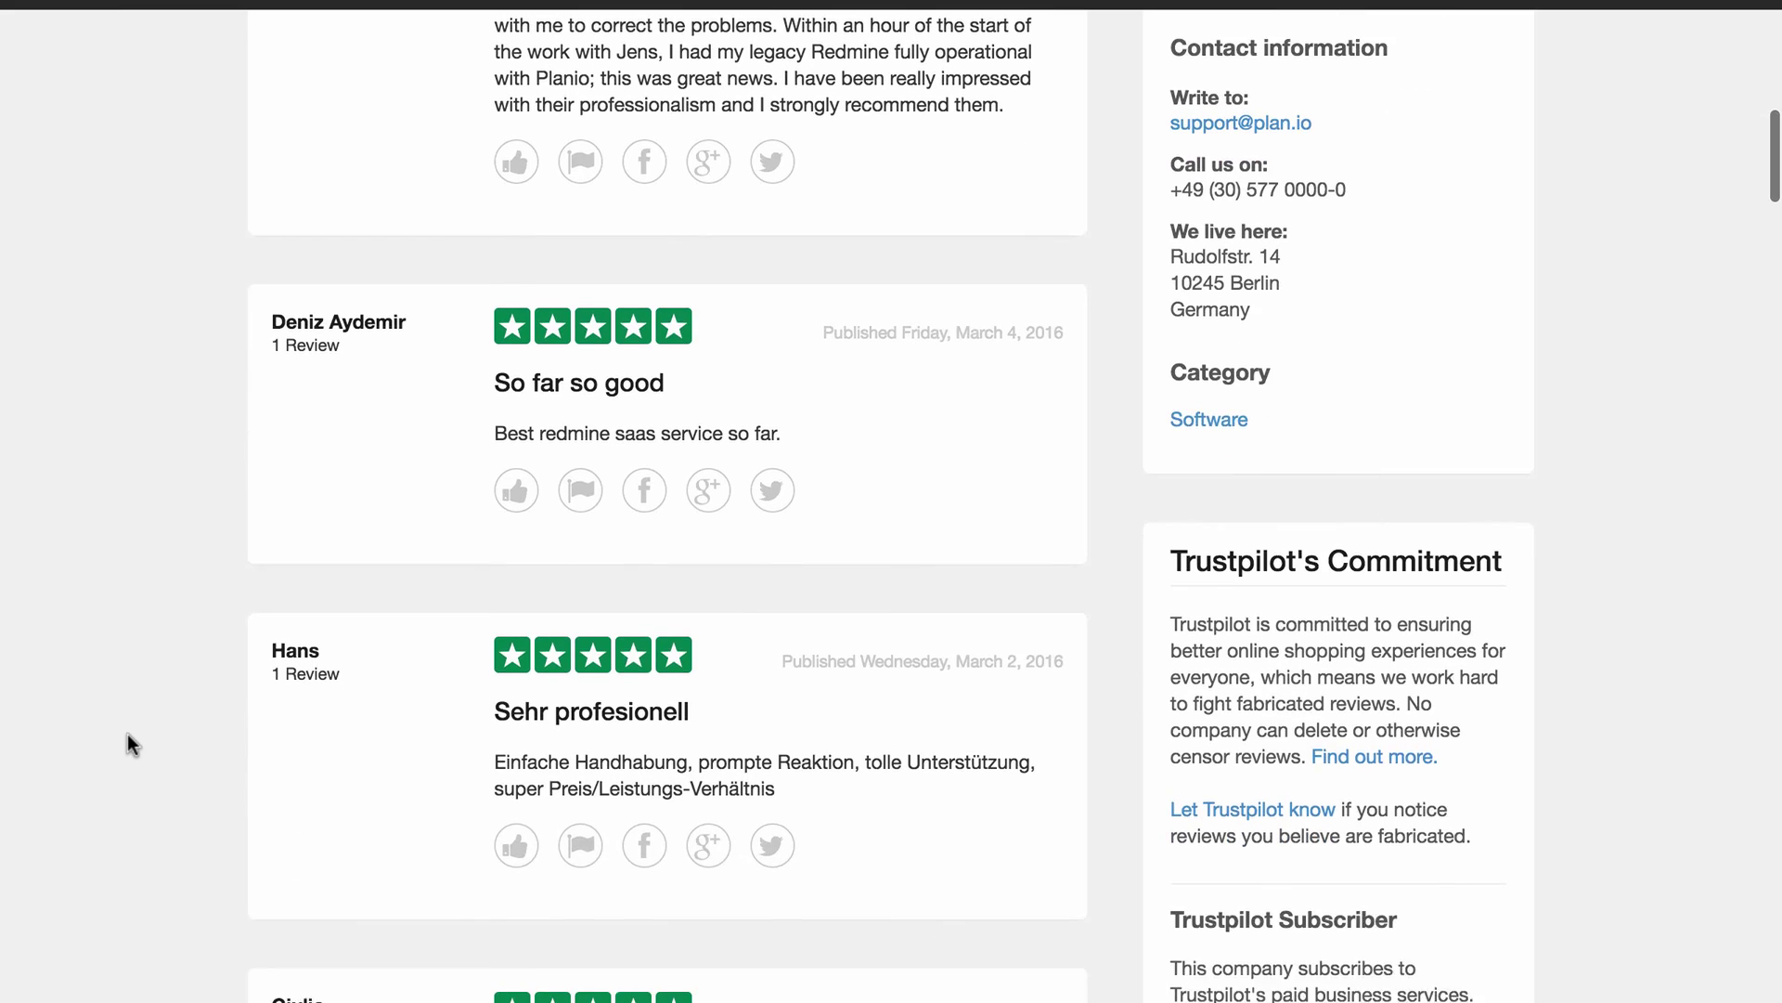
scroll(127, 736, "down", 7)
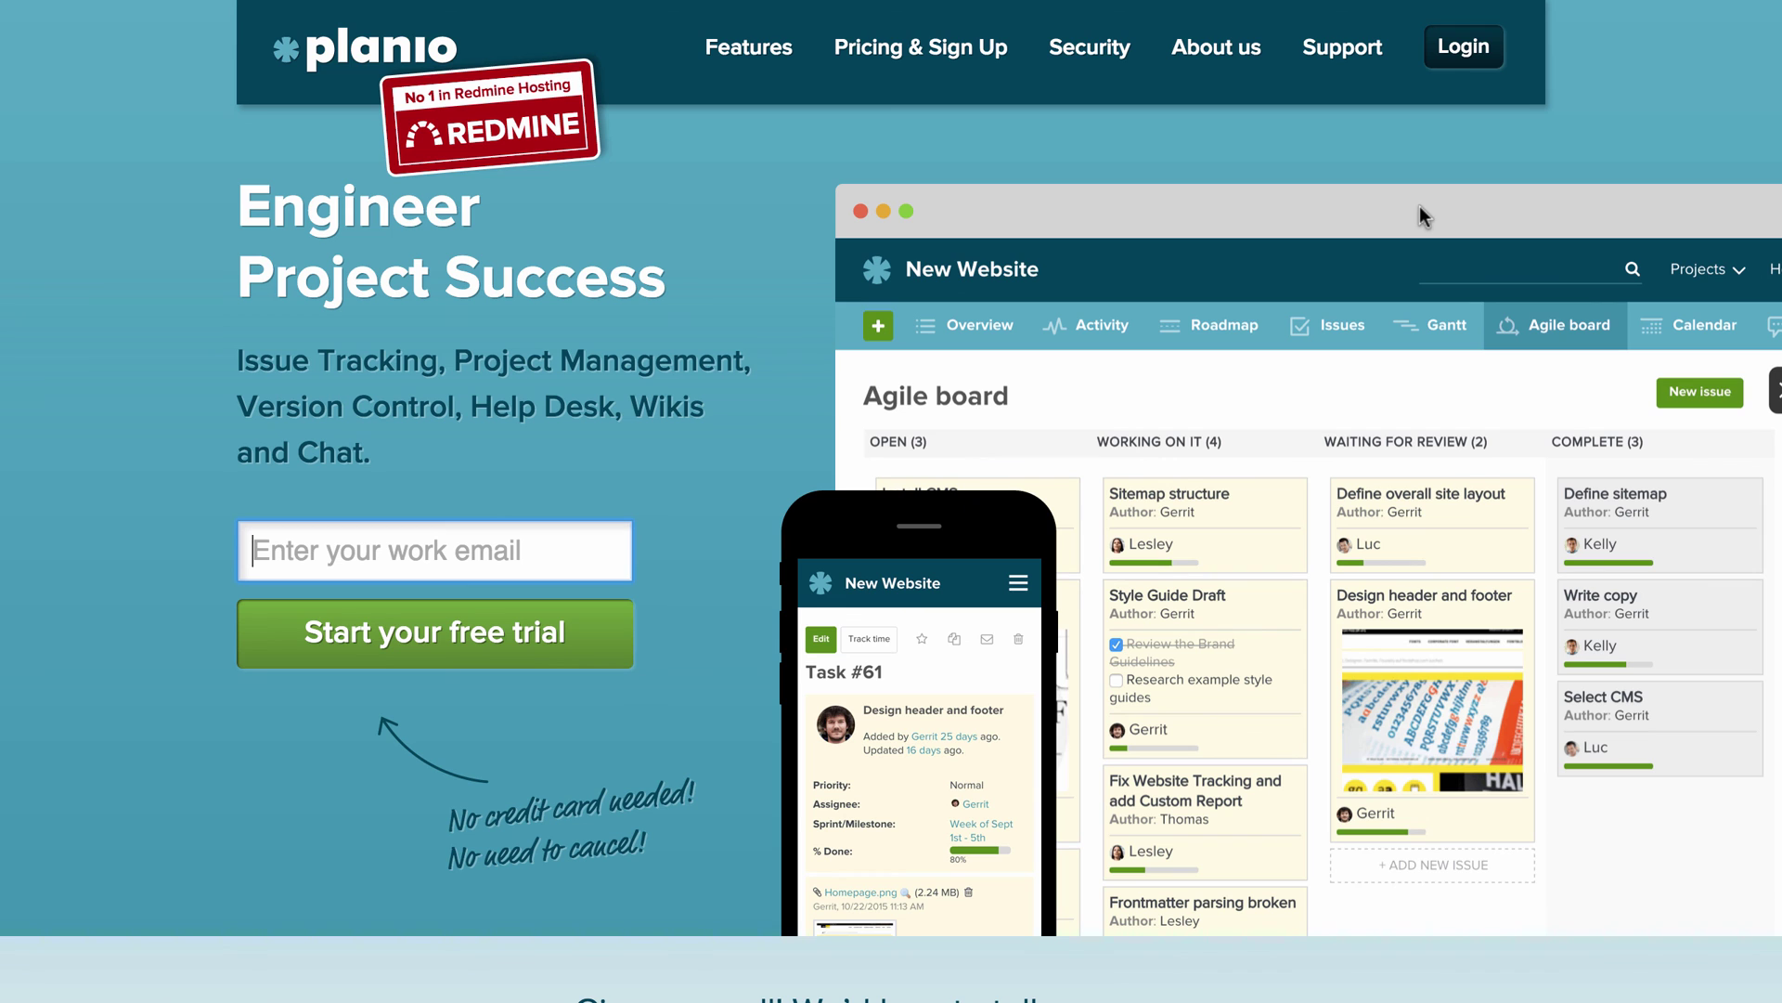
Go to 'About us' from the top navigation and scroll its loading company page.
left_click(1191, 58)
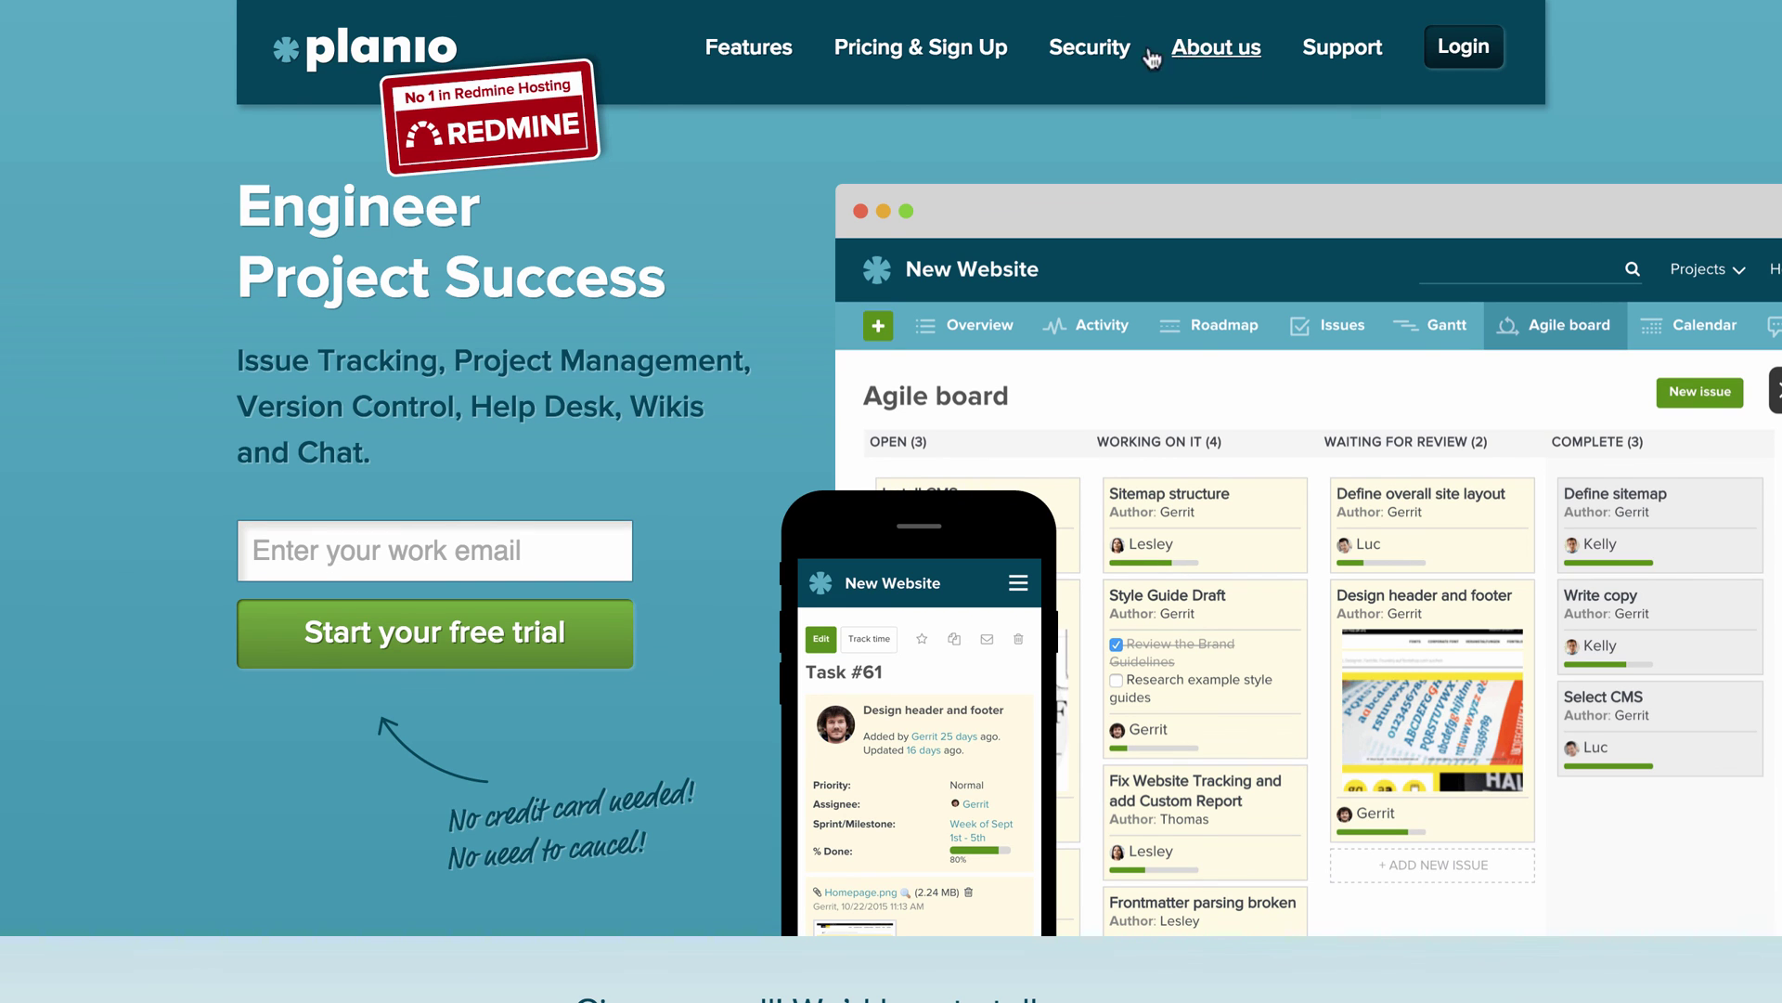
scroll(271, 761, "down", 2)
scroll(270, 761, "down", 3)
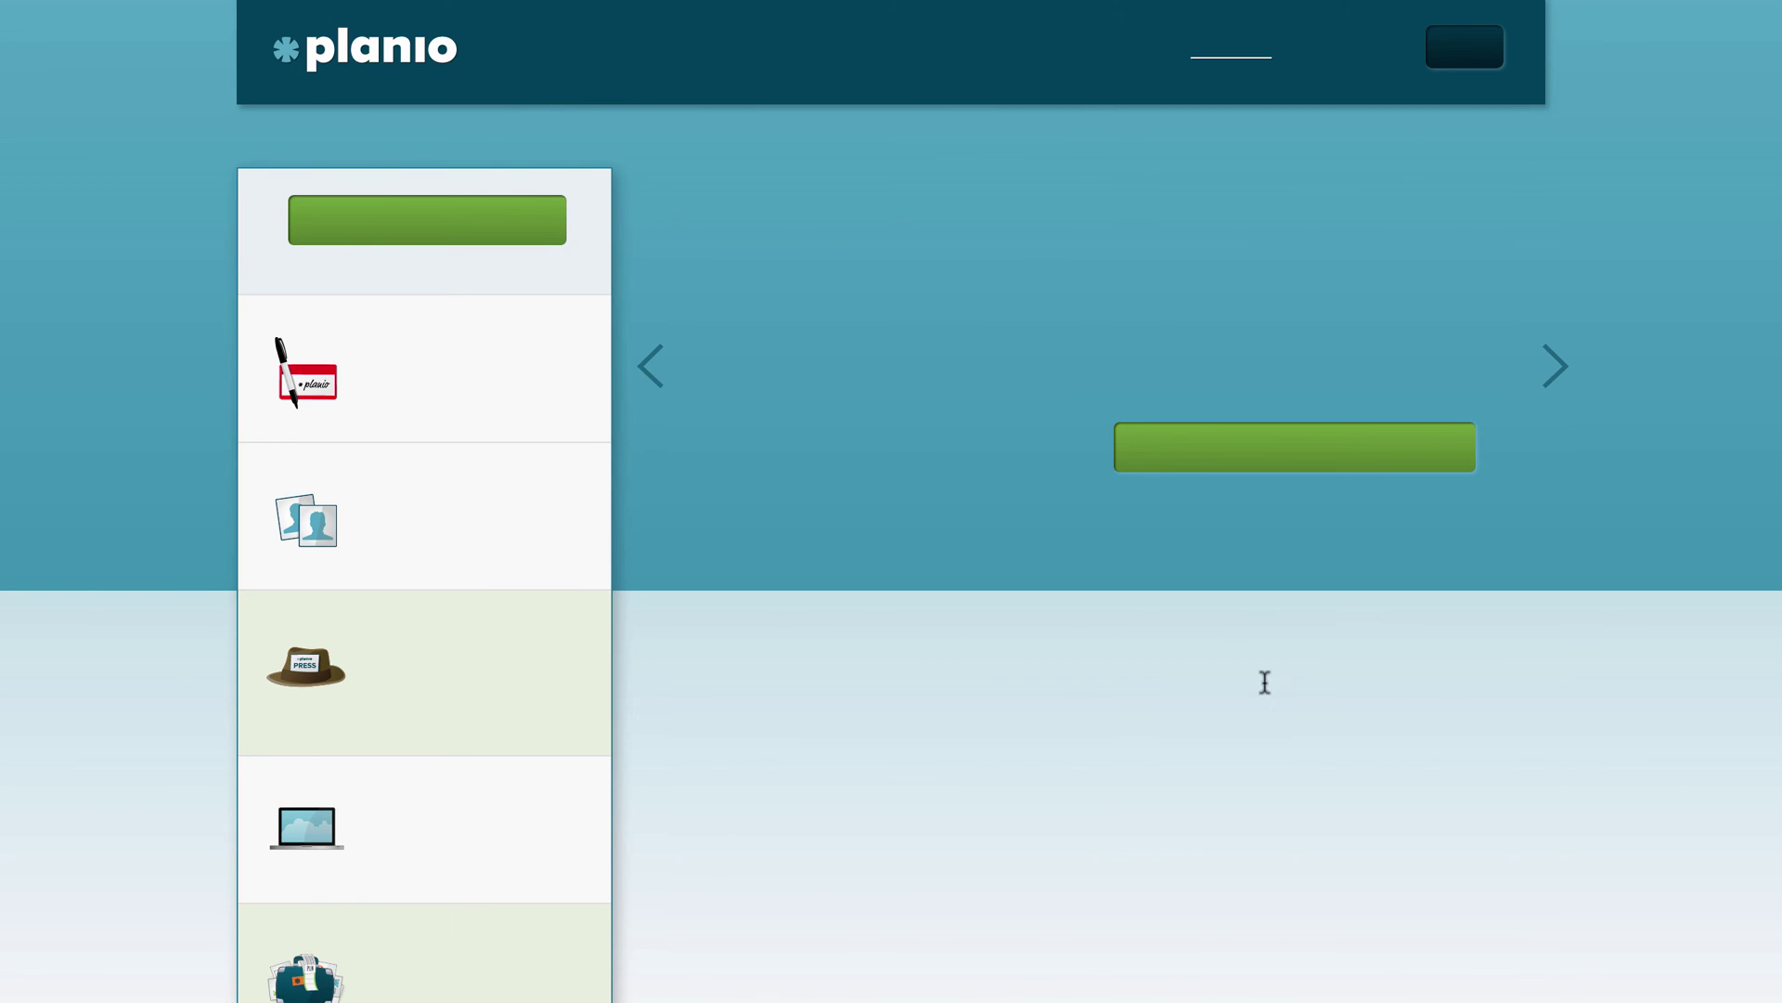
Scroll to 'Which platforms are supported?': Redmine, Jira, Trac, Bugzilla, CSV, Excel, OpenOffice.
scroll(1264, 683, "down", 5)
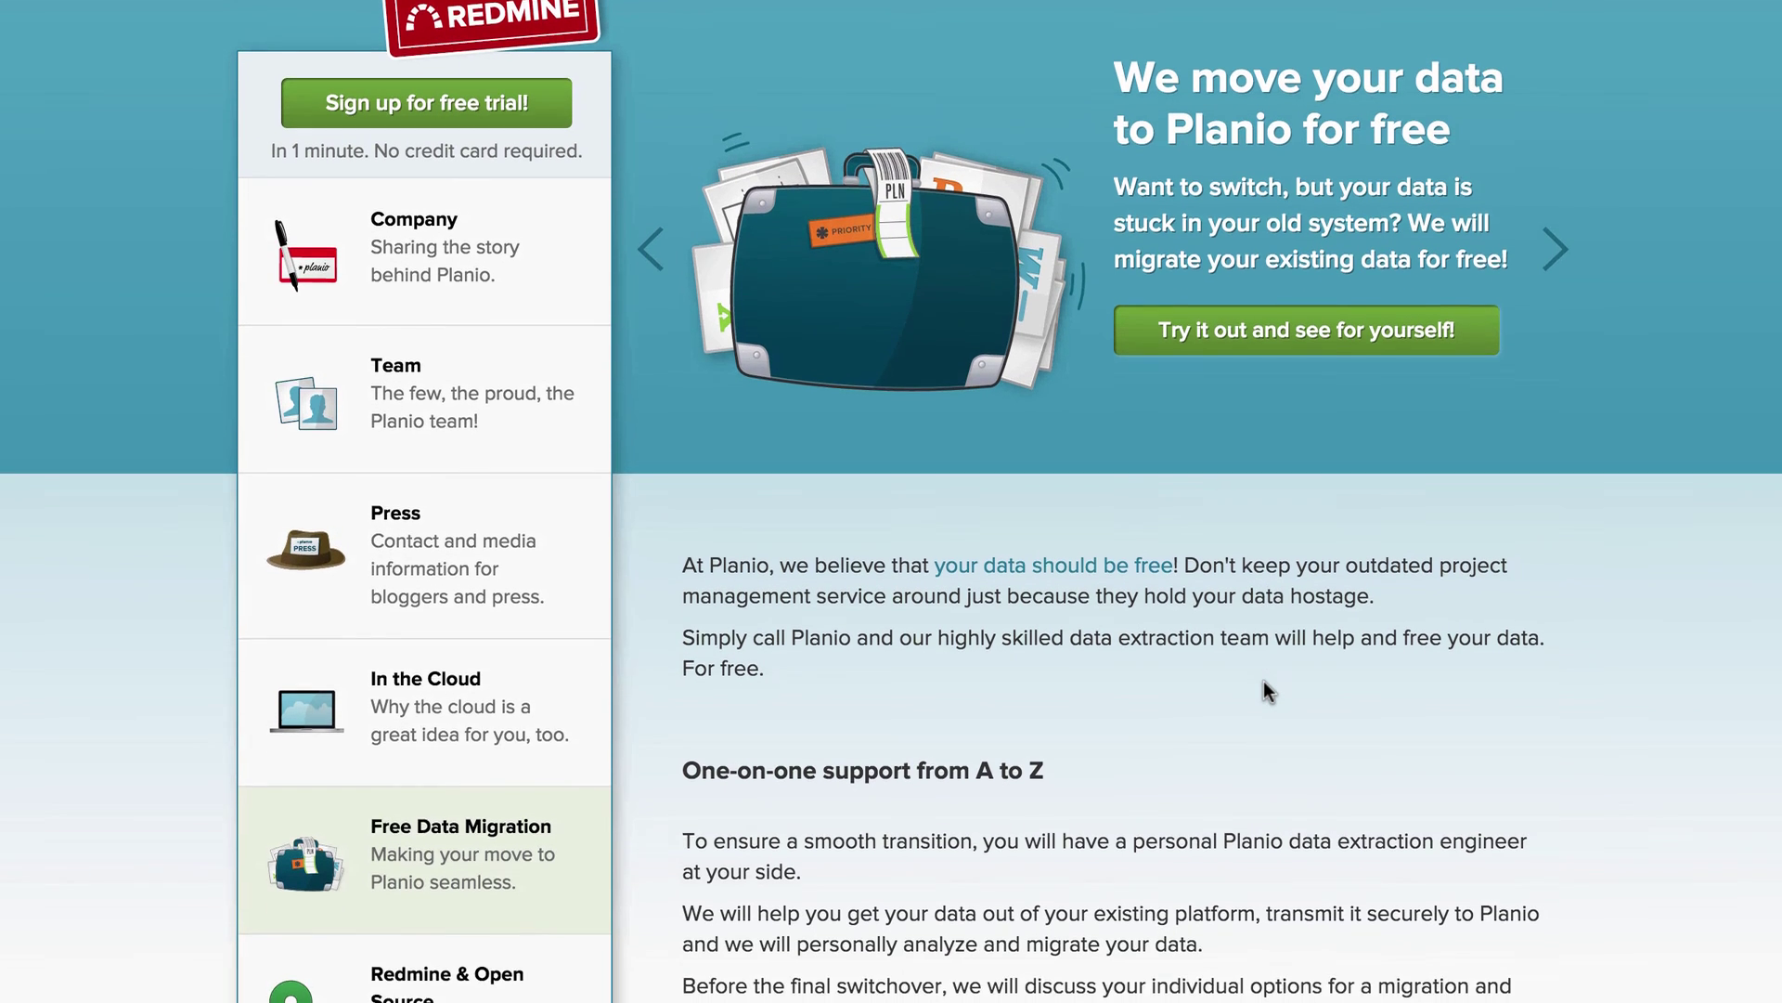
scroll(1262, 682, "down", 4)
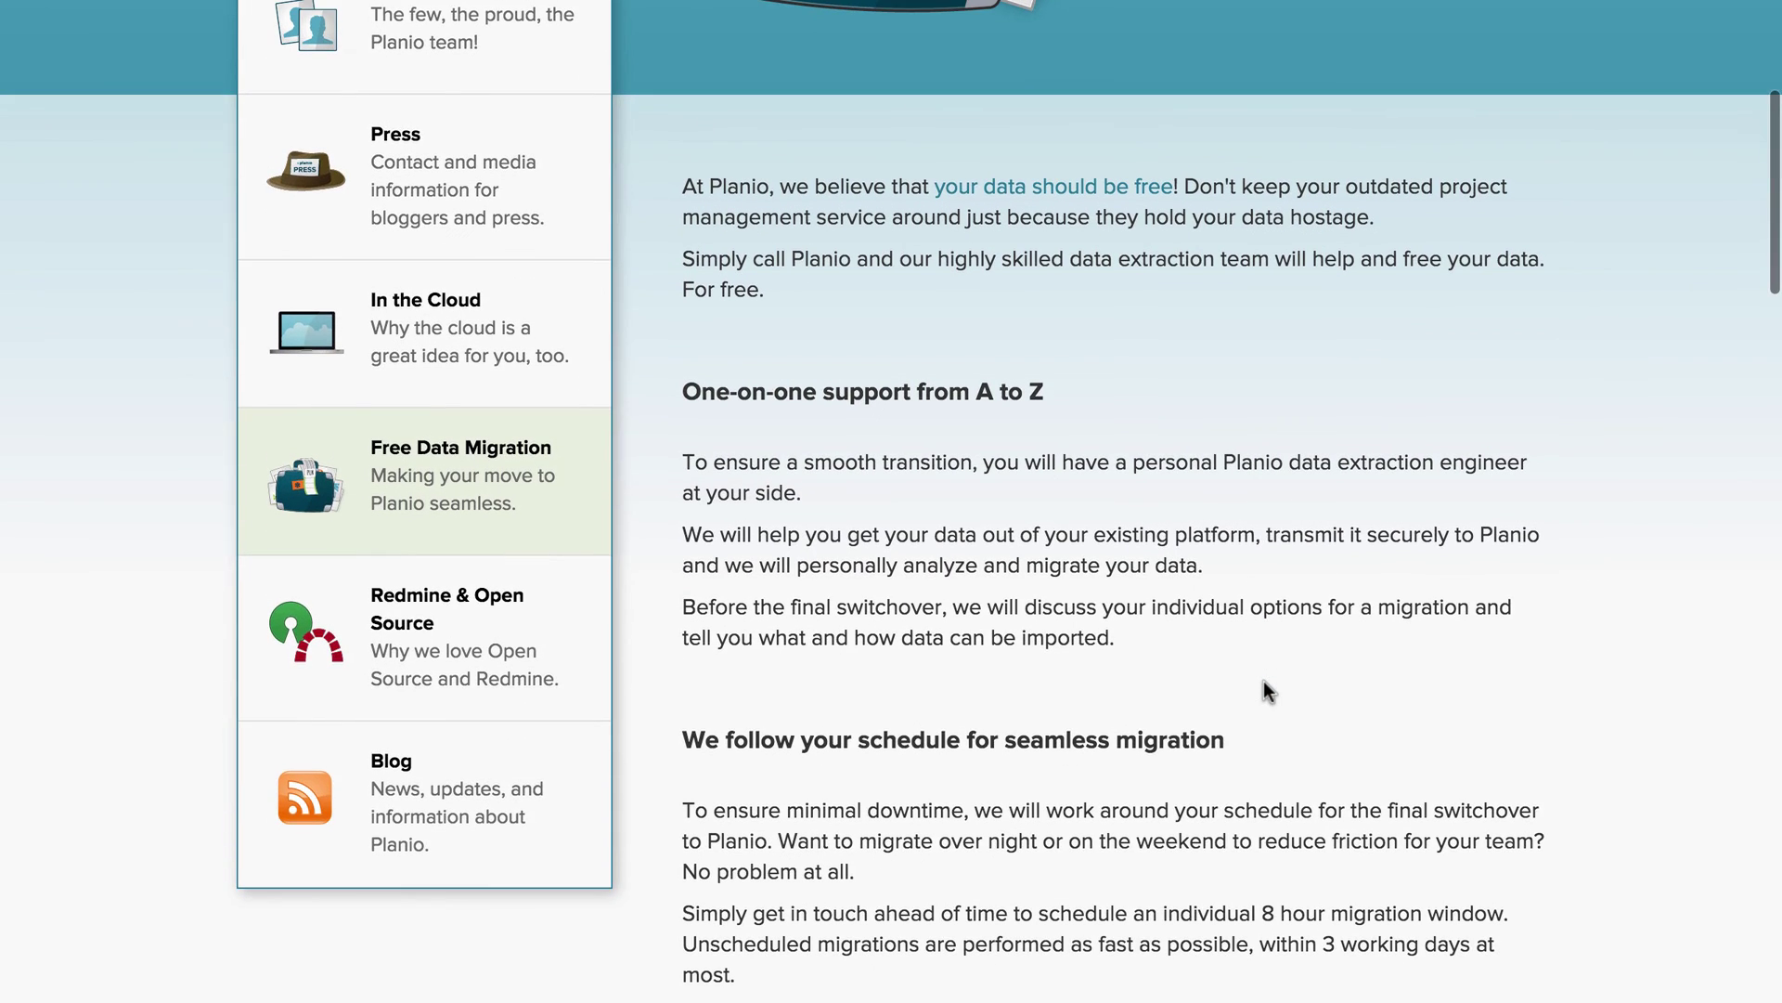
scroll(1262, 682, "down", 1)
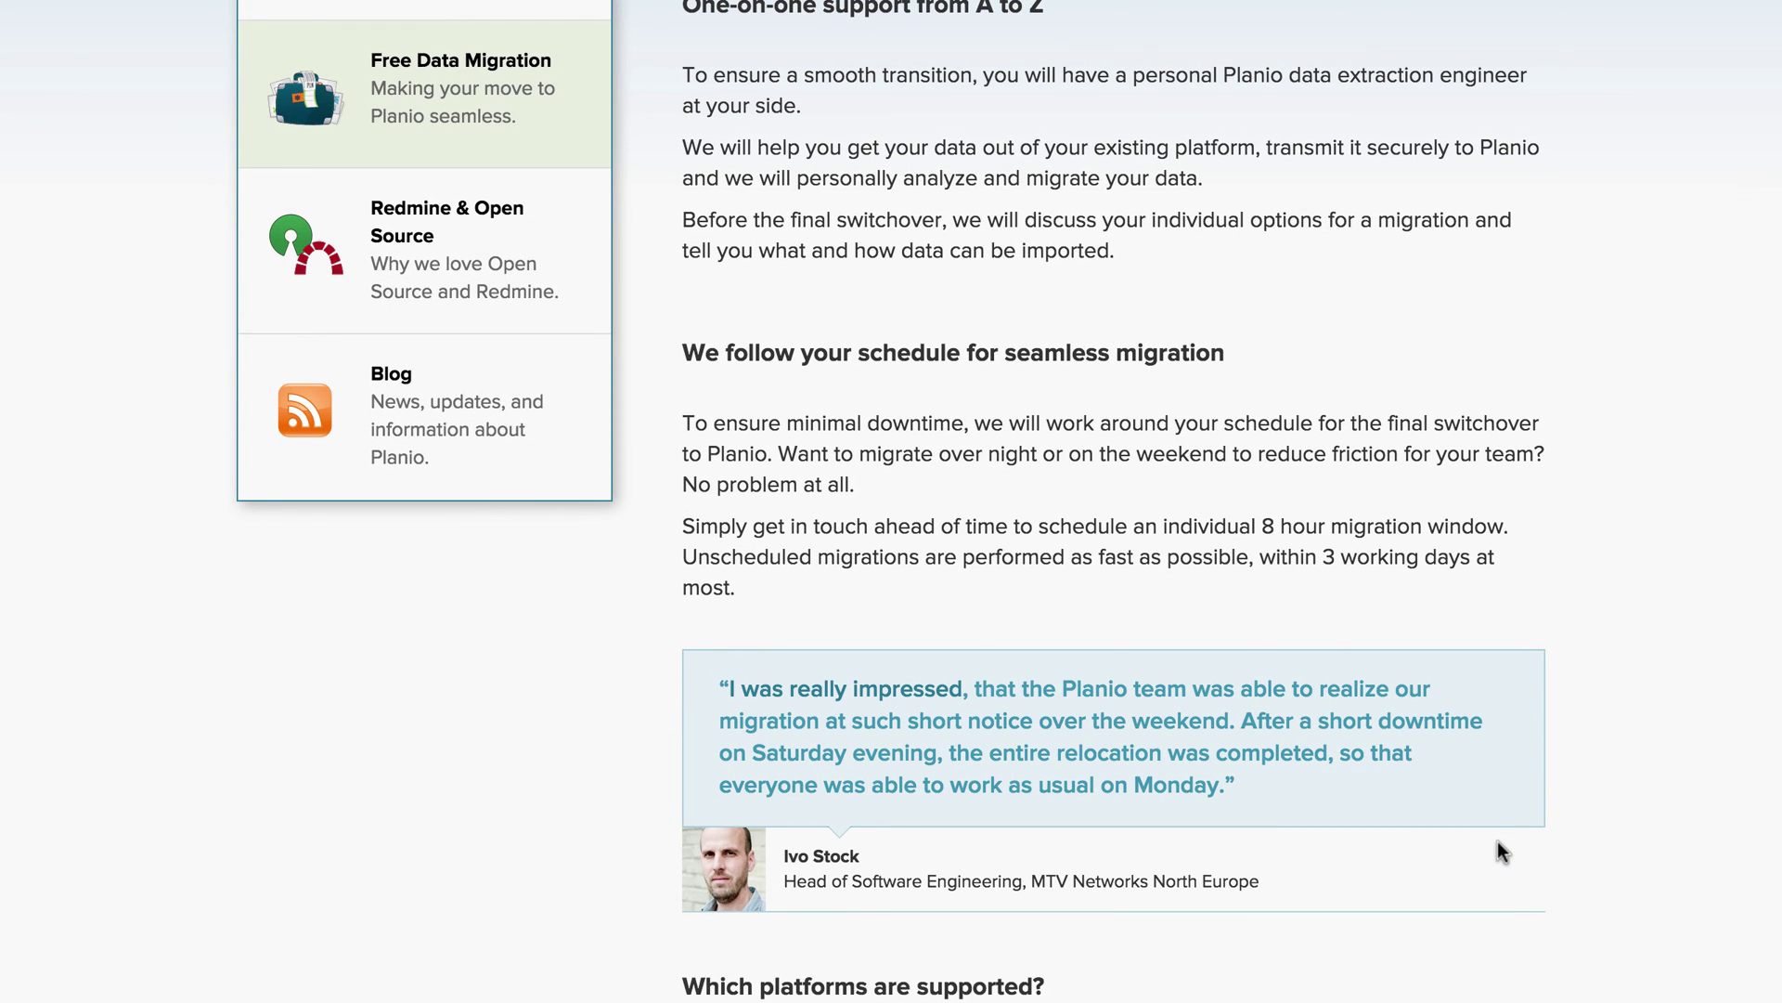
scroll(1498, 845, "down", 2)
scroll(1498, 845, "down", 4)
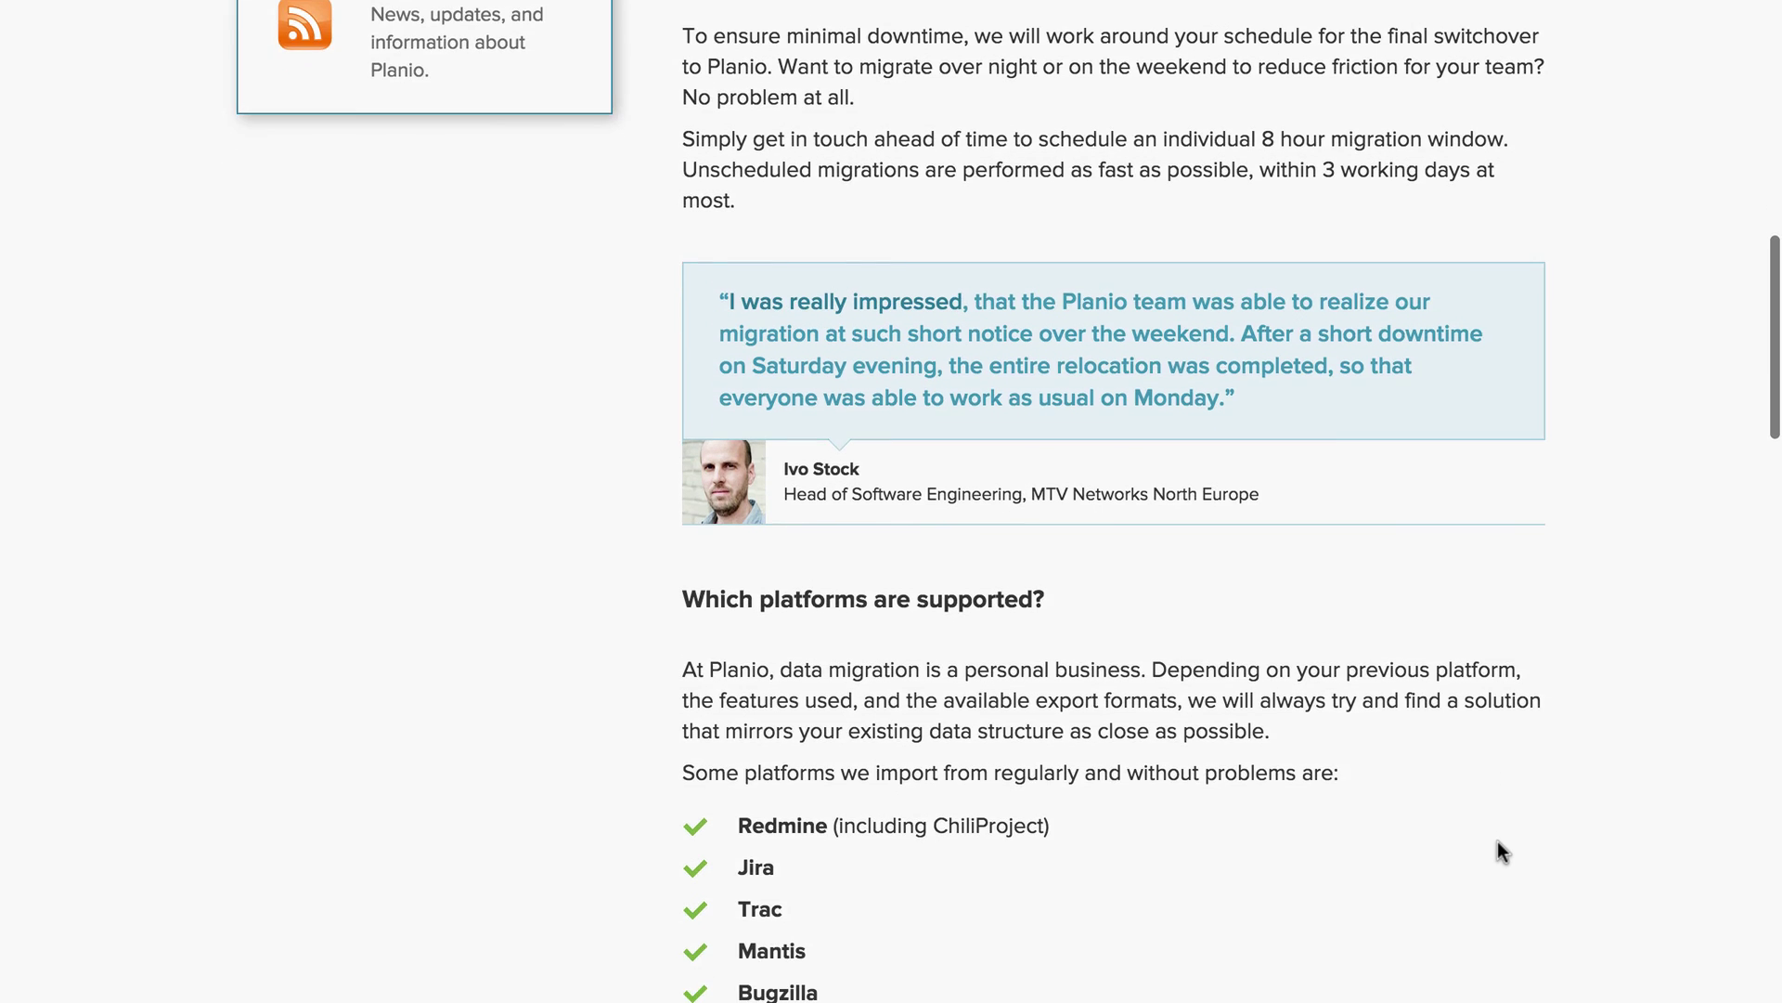
scroll(1499, 845, "down", 2)
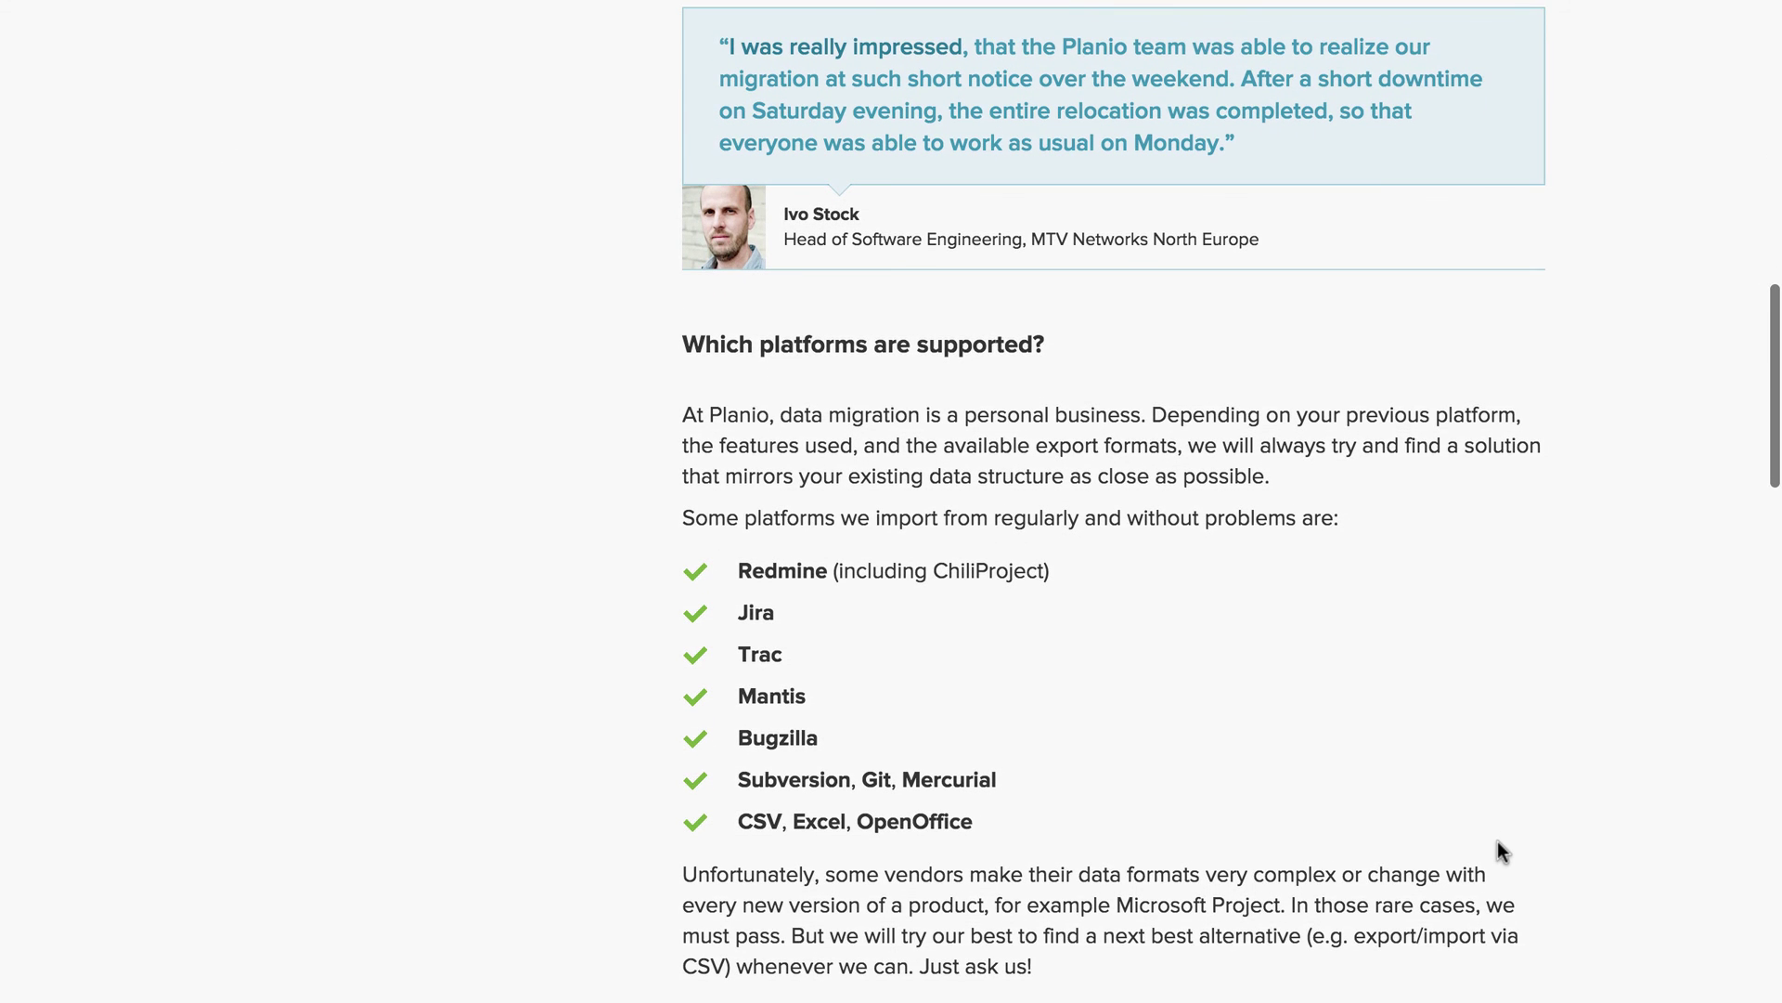